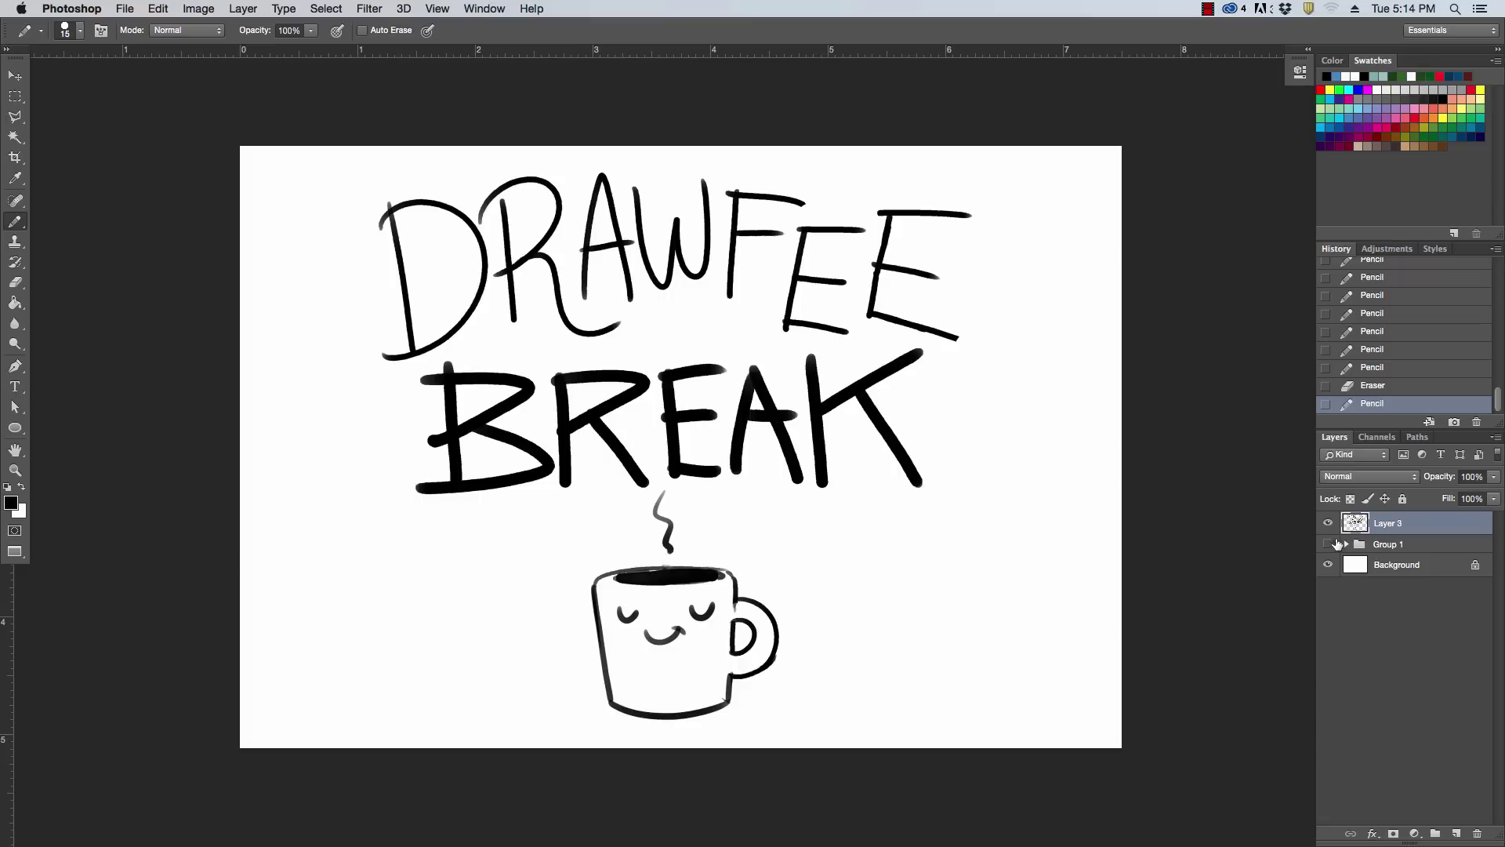
# Hide Layer 3, then show Group 1 and expand it to list its layers
pyautogui.click(1328, 523)
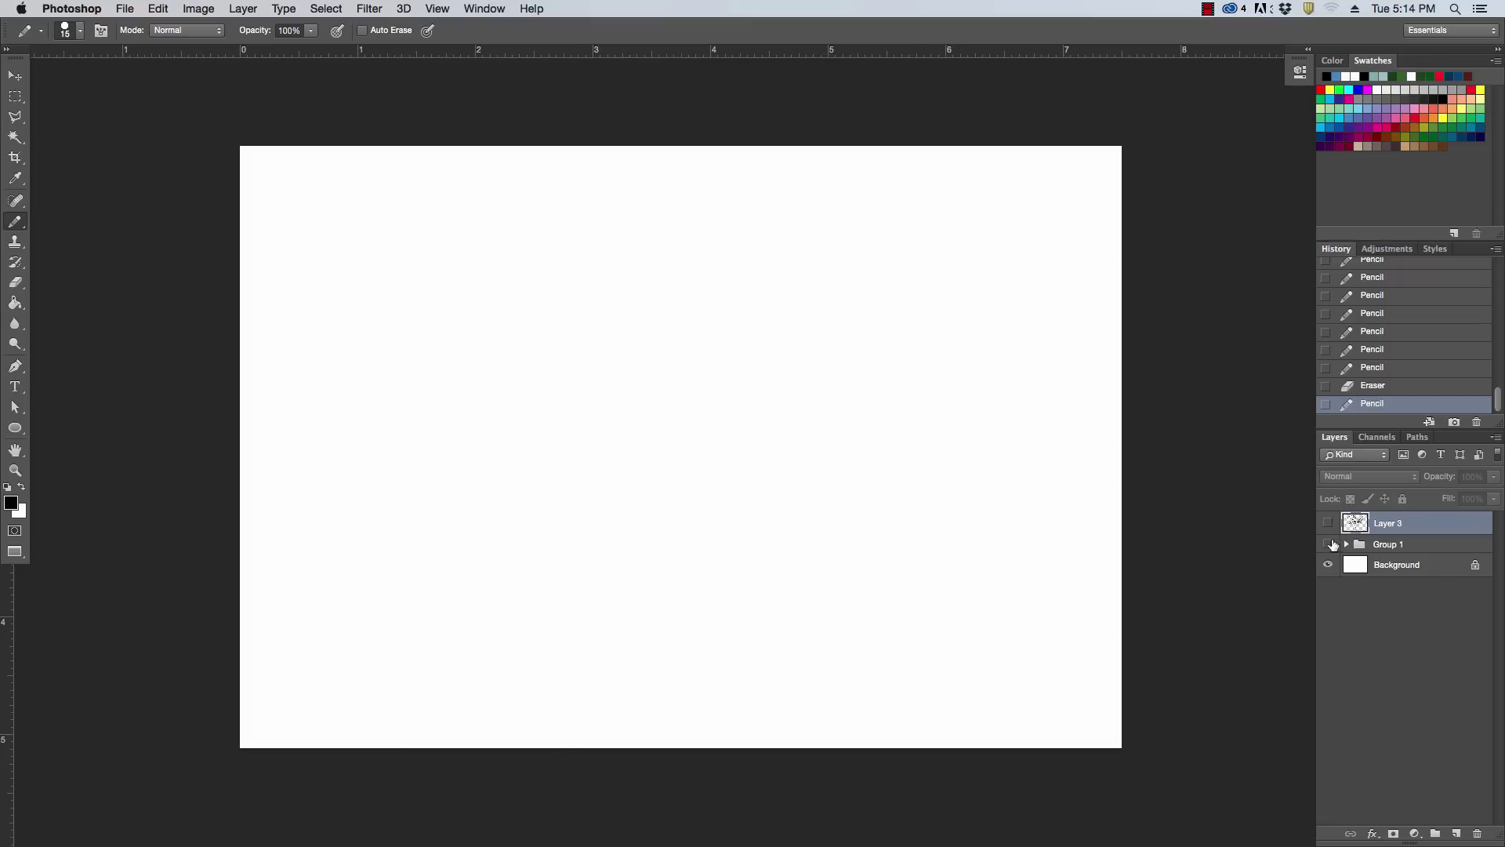
pyautogui.click(1330, 544)
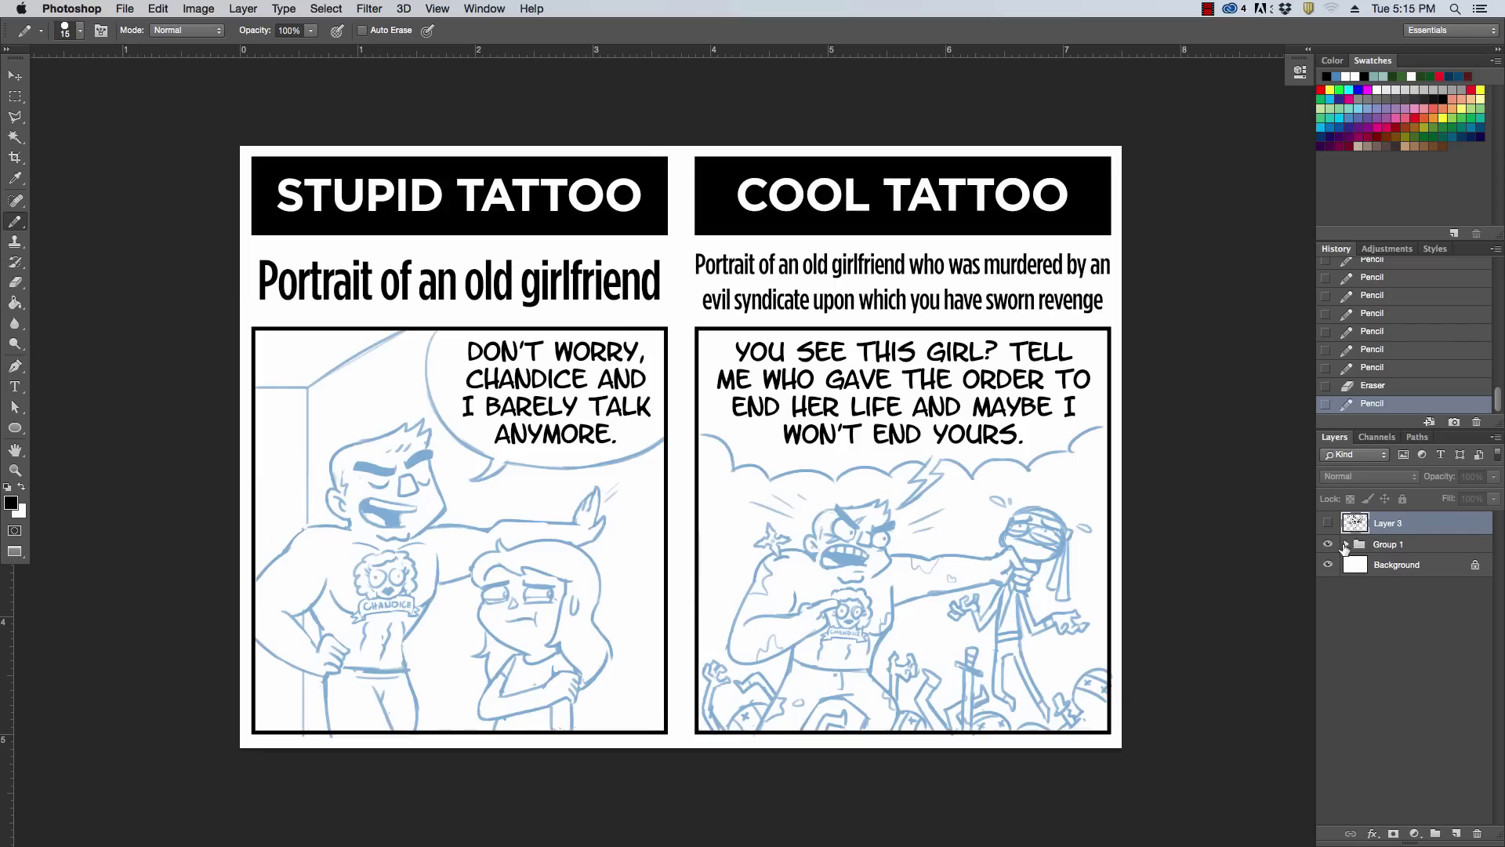
pyautogui.click(1346, 544)
# Add a new empty layer directly above Layer 1 copy inside Group 1
pyautogui.scroll(-1, 1497, 621)
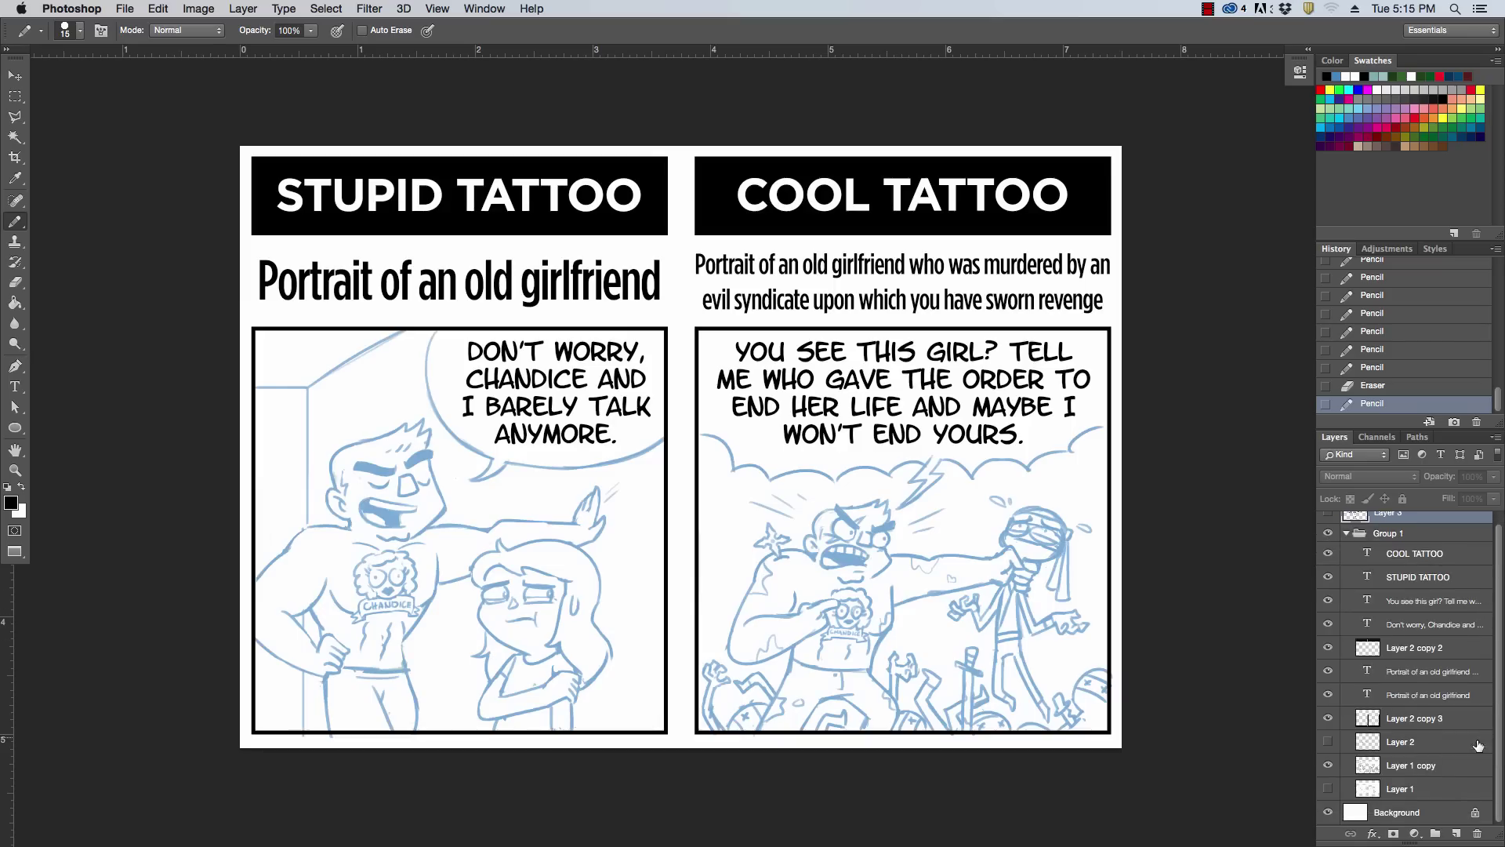
pyautogui.click(1411, 769)
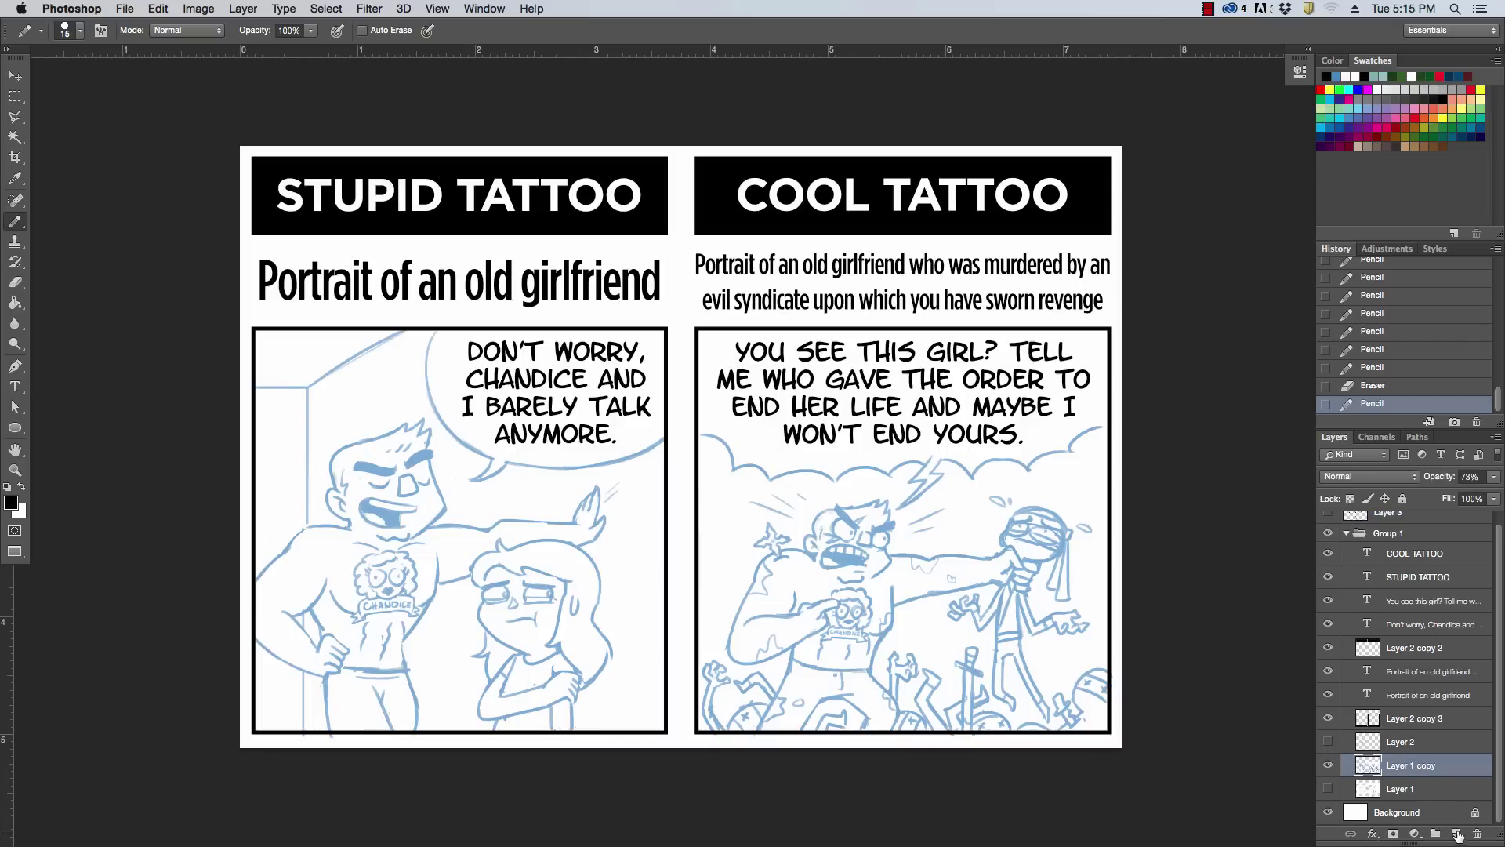
pyautogui.click(1458, 835)
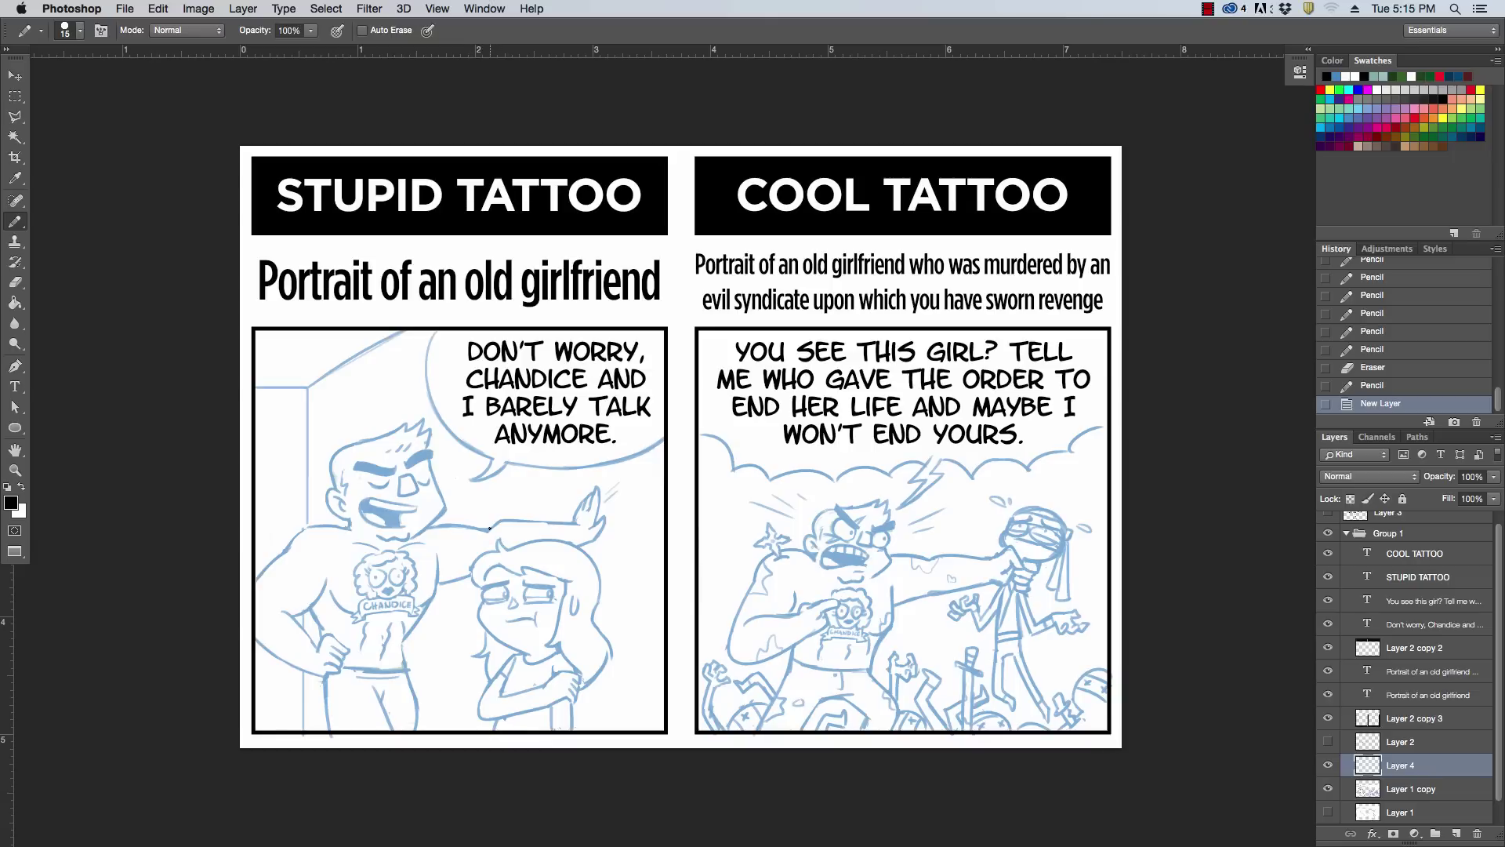
# Ink the man's waist beside his bent arm in the Stupid Tattoo panel with the black 15 px Pencil
pyautogui.press('super+plus')
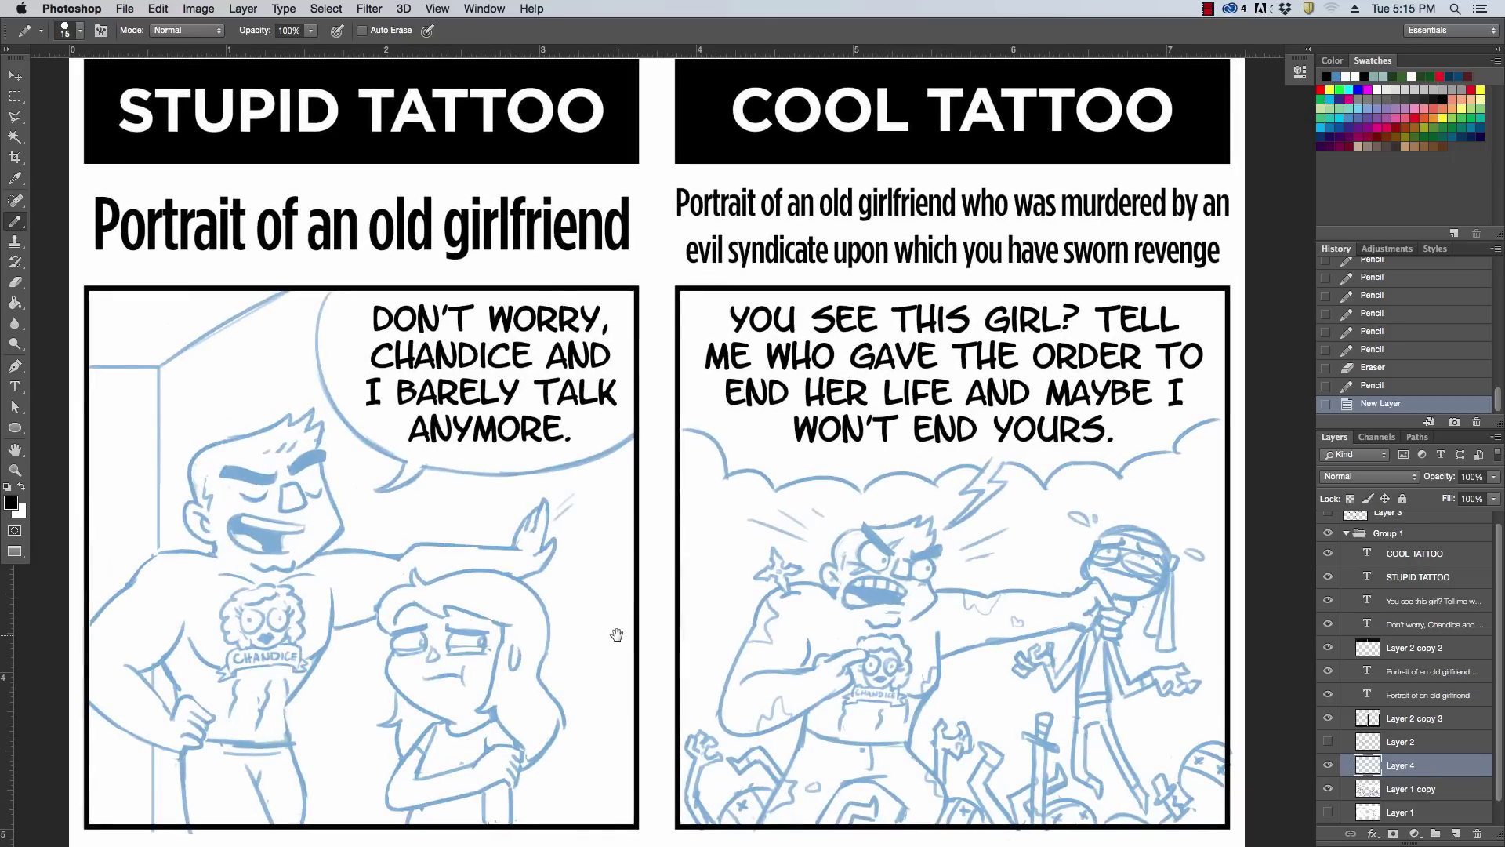
pyautogui.moveTo(615, 632); pyautogui.dragTo(878, 516)
pyautogui.press('super+plus')
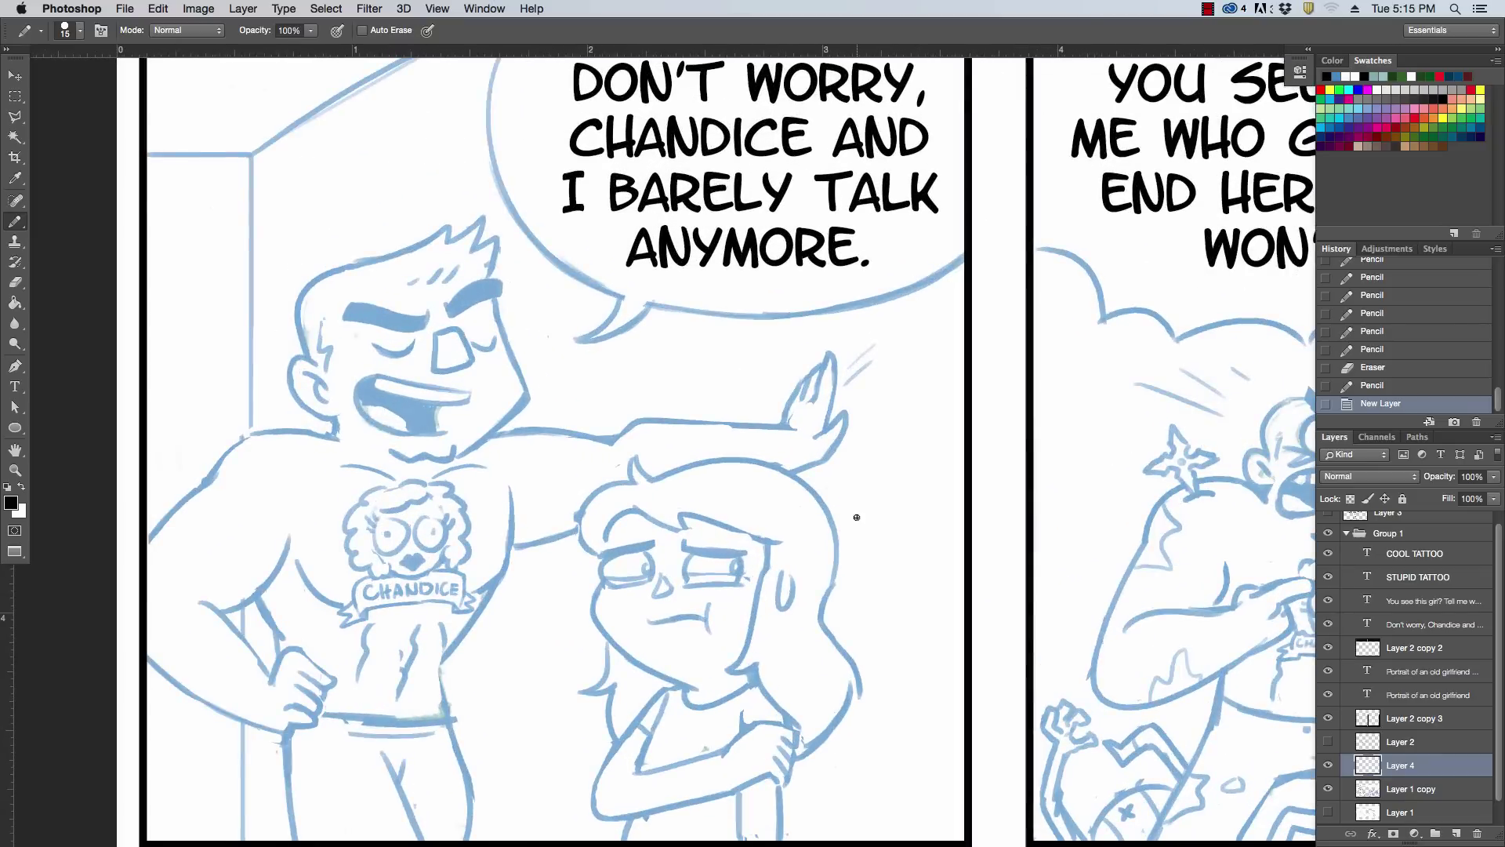
pyautogui.moveTo(875, 642)
pyautogui.mouseDown()
pyautogui.moveTo(925, 545)
pyautogui.moveTo(959, 541)
pyautogui.moveTo(998, 565)
pyautogui.mouseUp()
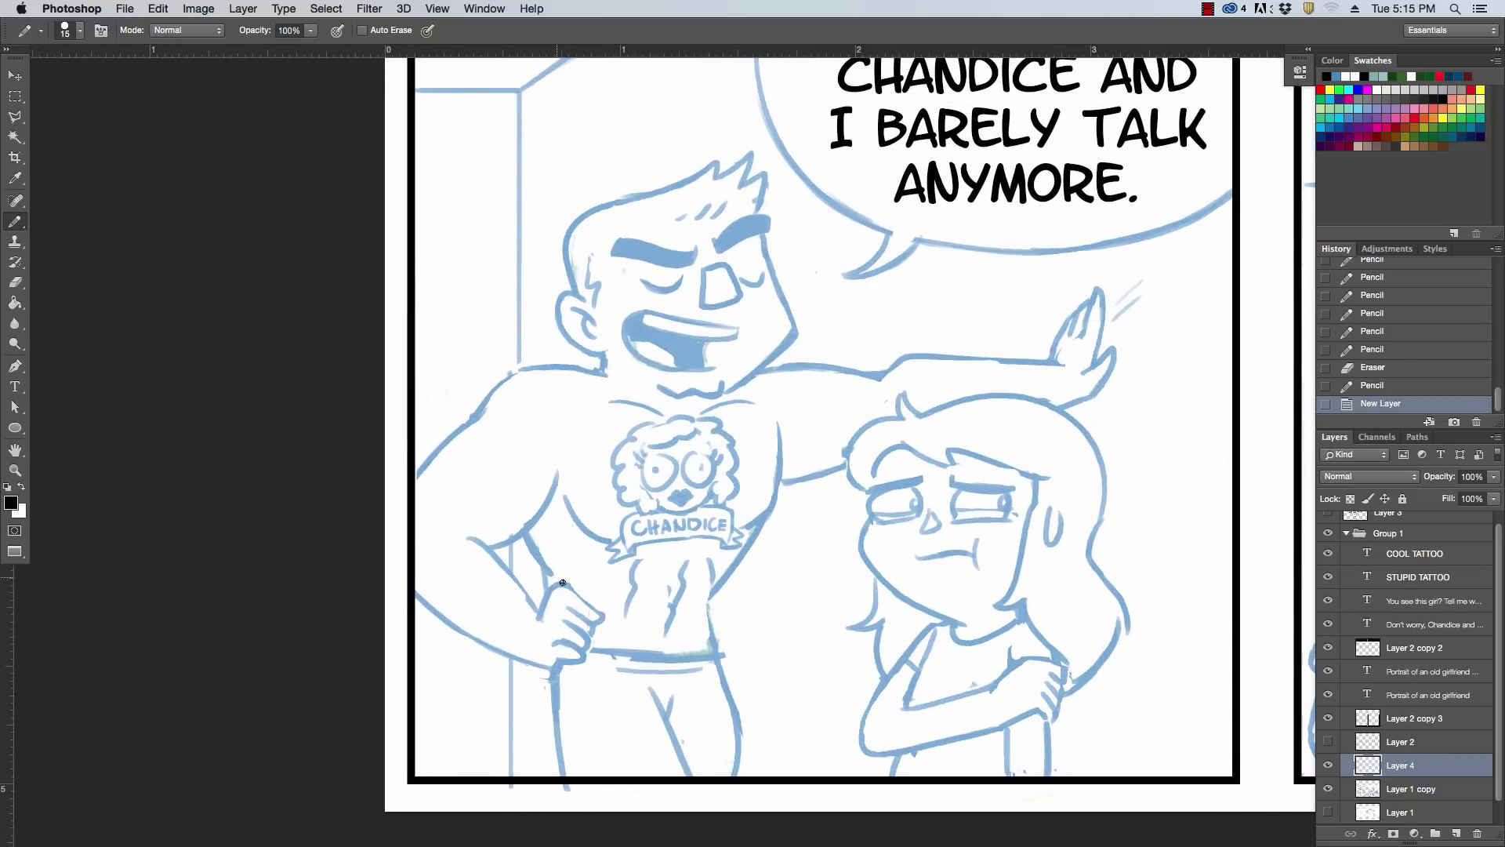
pyautogui.moveTo(525, 530); pyautogui.dragTo(562, 580)
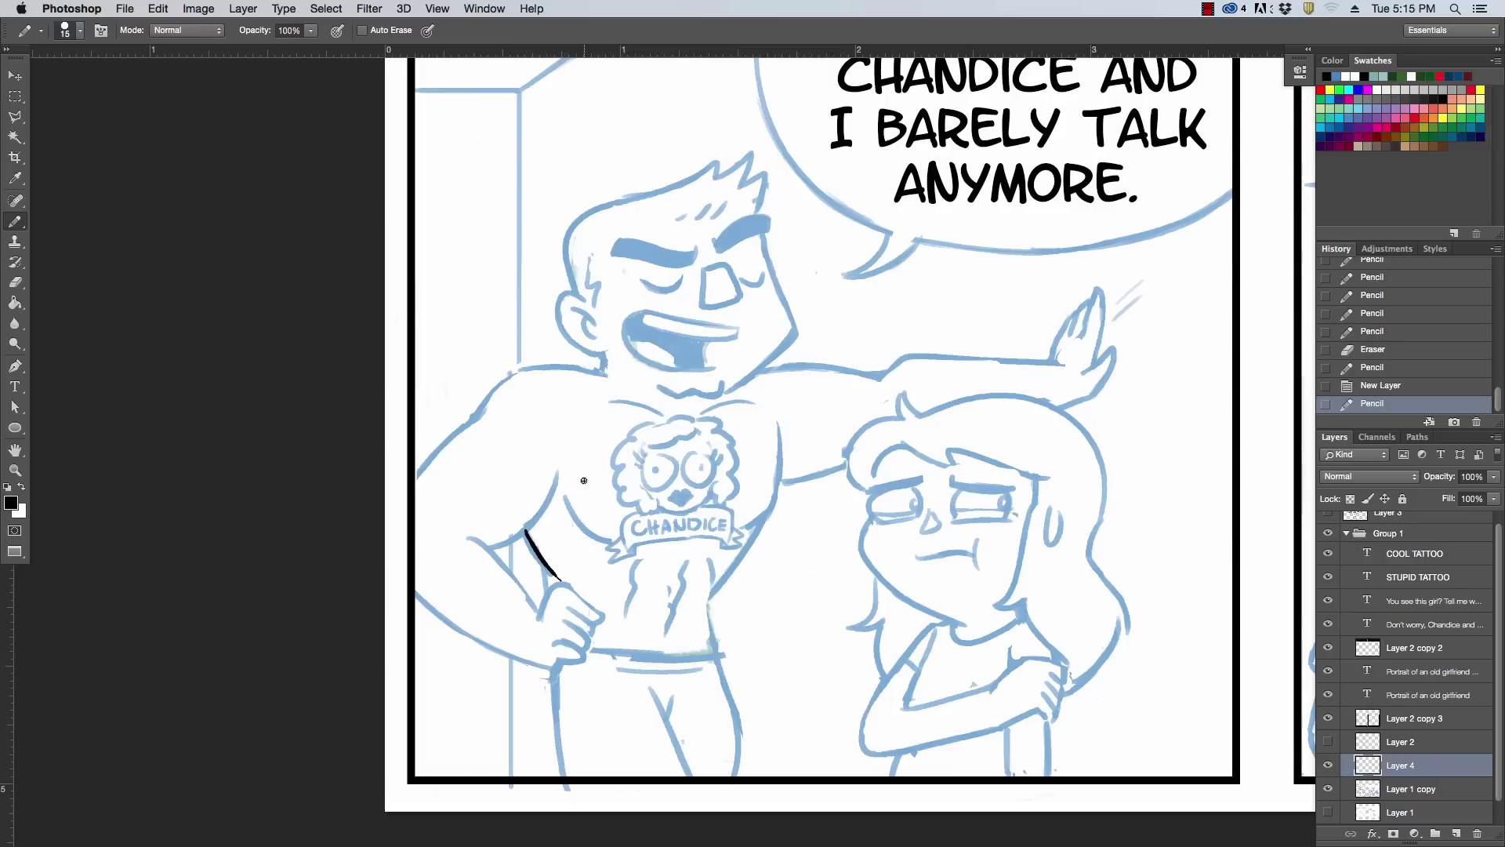
pyautogui.press('super+z')
pyautogui.moveTo(524, 531)
pyautogui.mouseDown()
pyautogui.moveTo(562, 574)
pyautogui.moveTo(546, 599)
pyautogui.mouseUp()
pyautogui.press('super+z')
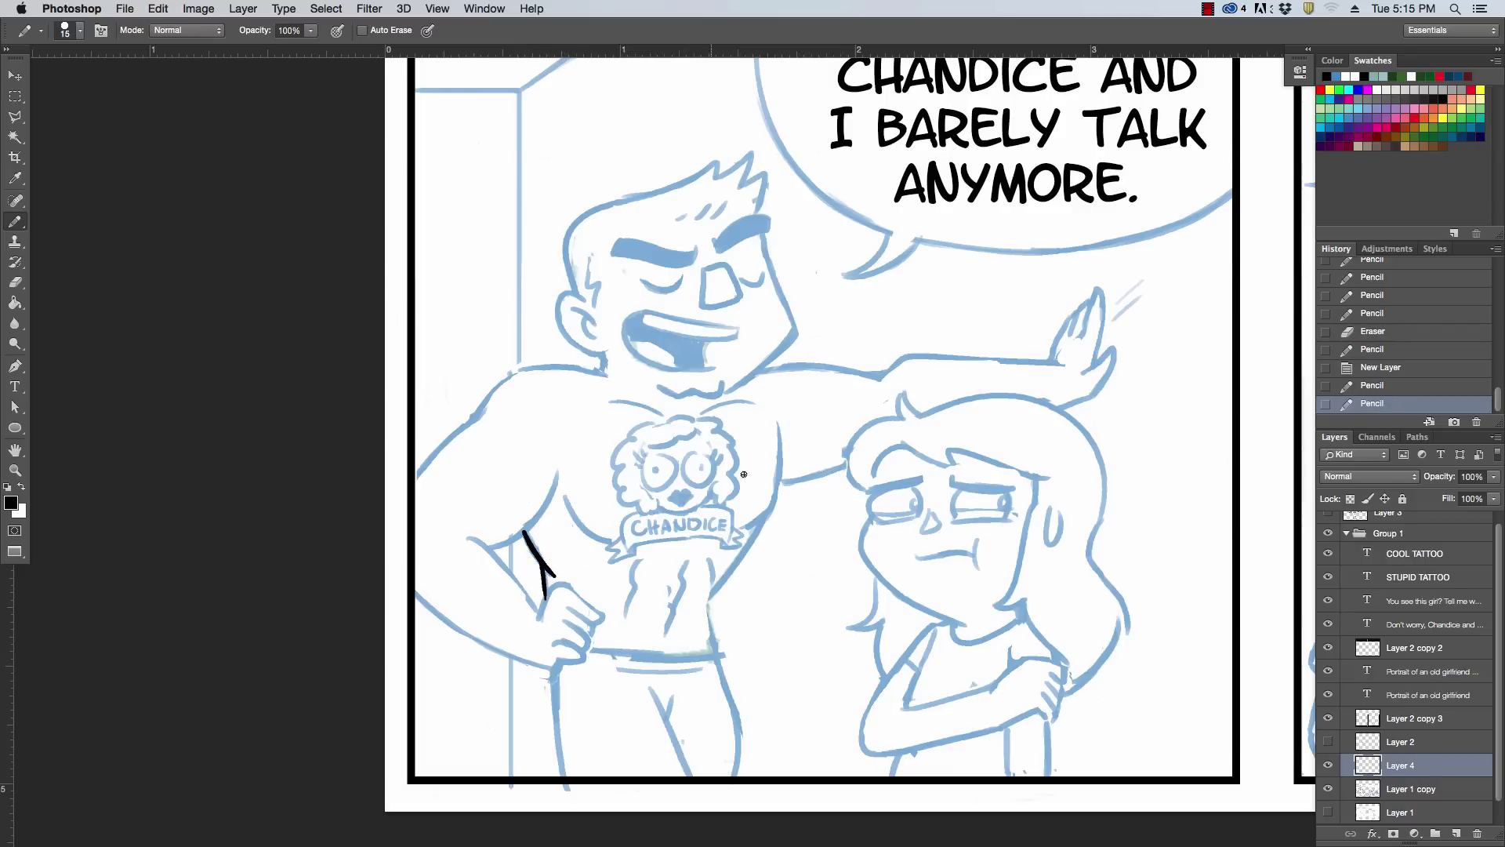
# Ink the man's torso edge from the waist up to the armpit of his outstretched arm, erasing the rough spots
pyautogui.moveTo(723, 580); pyautogui.dragTo(781, 440)
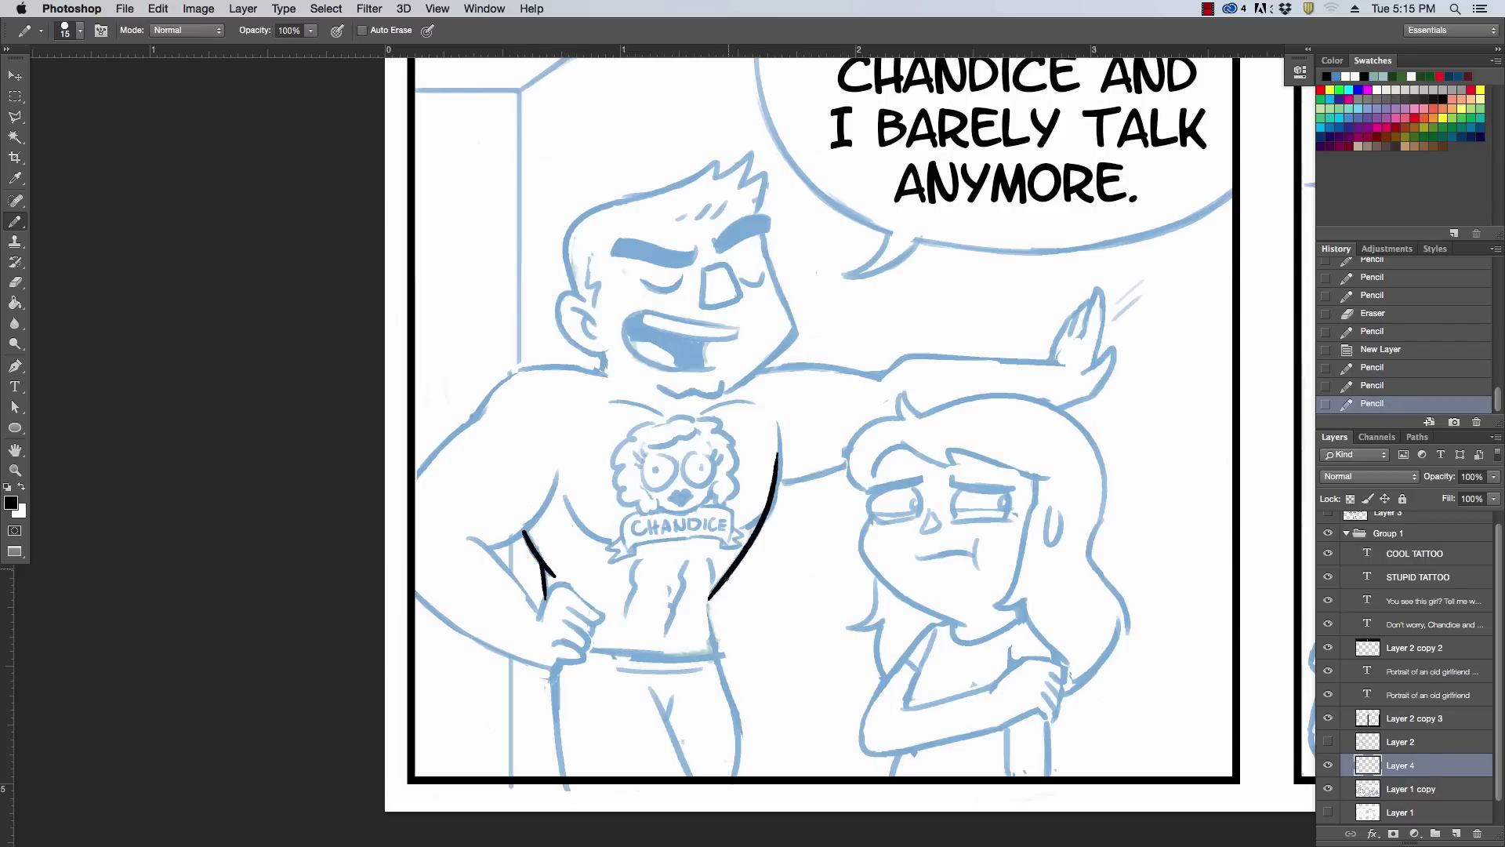
pyautogui.press('super+z')
pyautogui.moveTo(708, 600); pyautogui.dragTo(787, 468)
pyautogui.press('super+z')
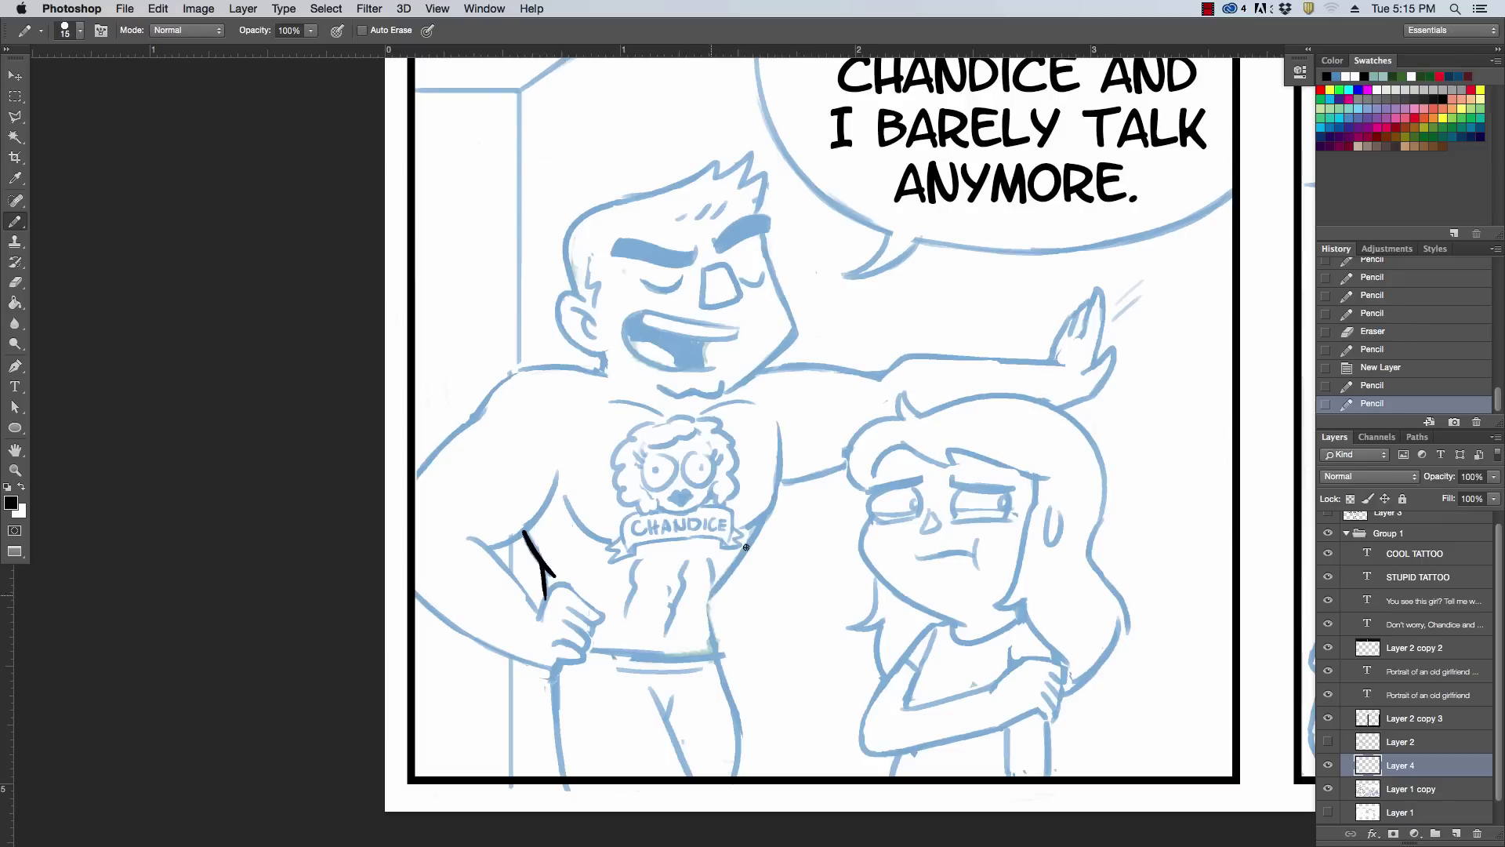
pyautogui.moveTo(708, 600); pyautogui.dragTo(783, 457)
pyautogui.press('super+z')
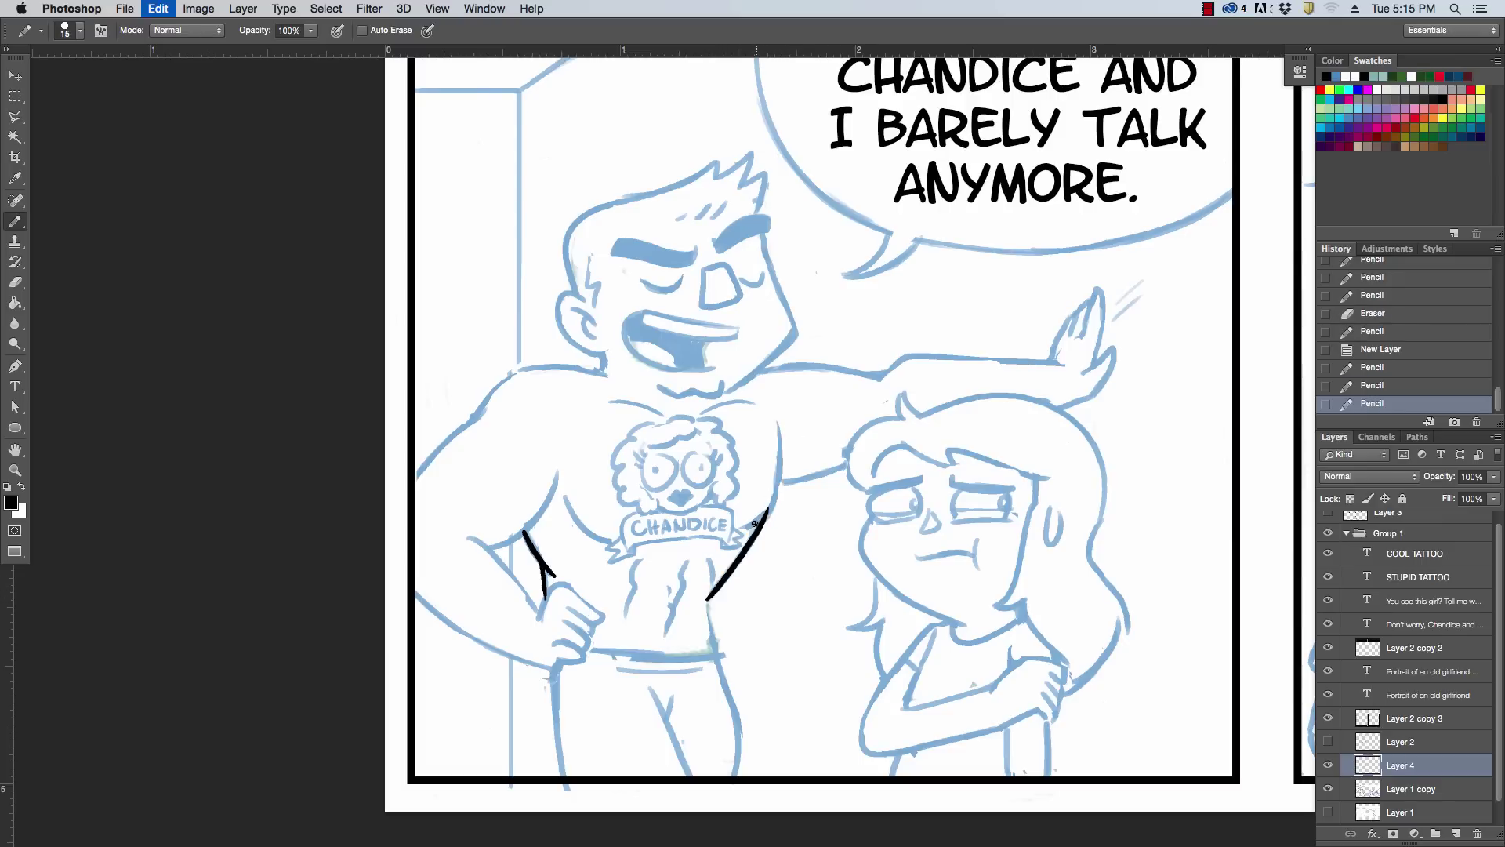
pyautogui.moveTo(755, 523); pyautogui.dragTo(783, 458)
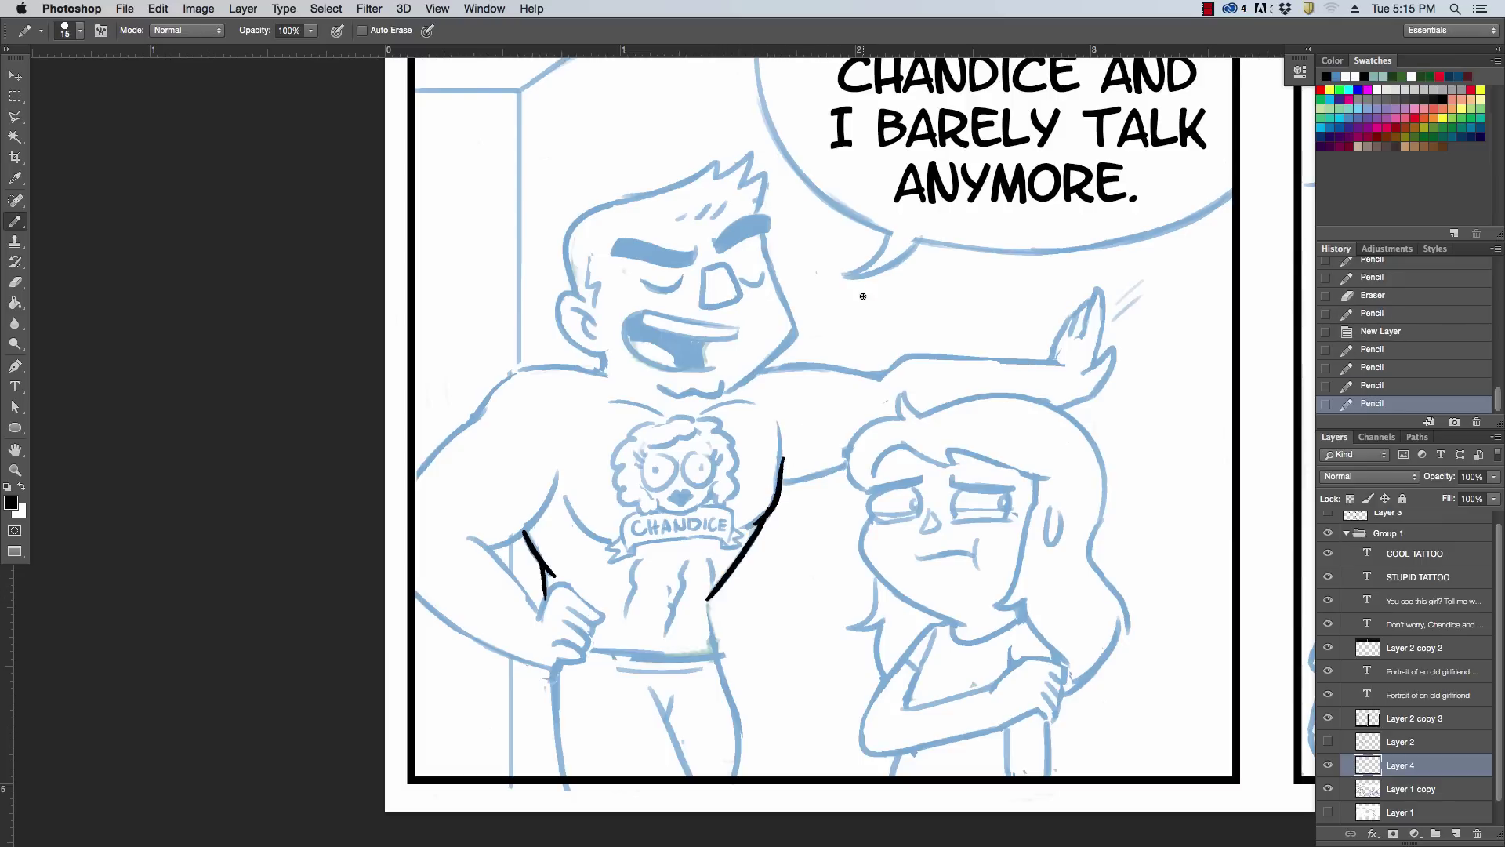
pyautogui.press('e')
pyautogui.moveTo(755, 514); pyautogui.dragTo(791, 432)
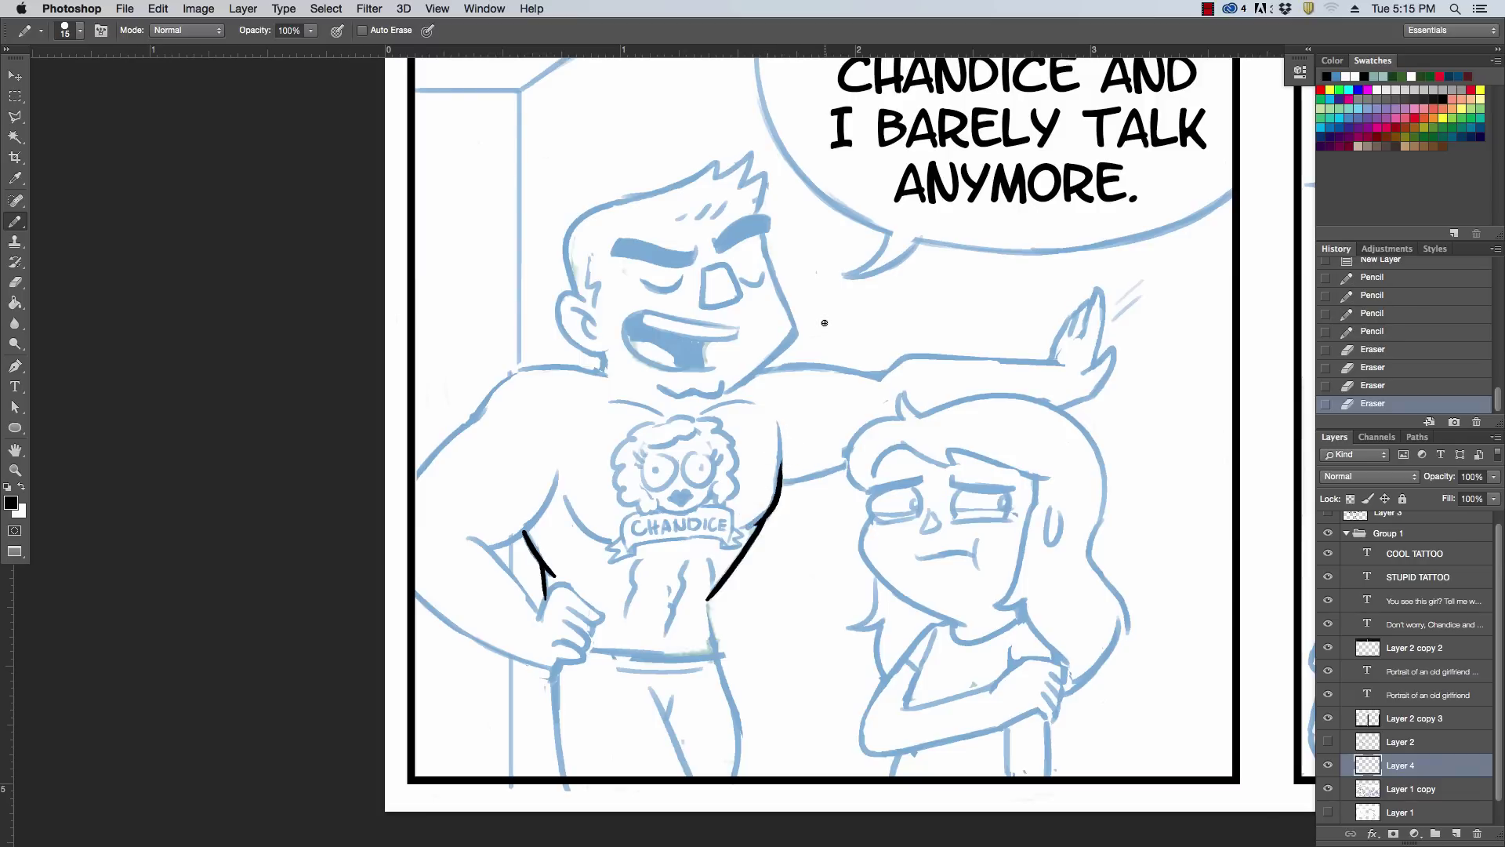
# Ink the outer contours of the man's hips and both legs down to the panel border
pyautogui.moveTo(708, 599); pyautogui.dragTo(720, 654)
pyautogui.press('super+z')
pyautogui.moveTo(708, 600); pyautogui.dragTo(737, 775)
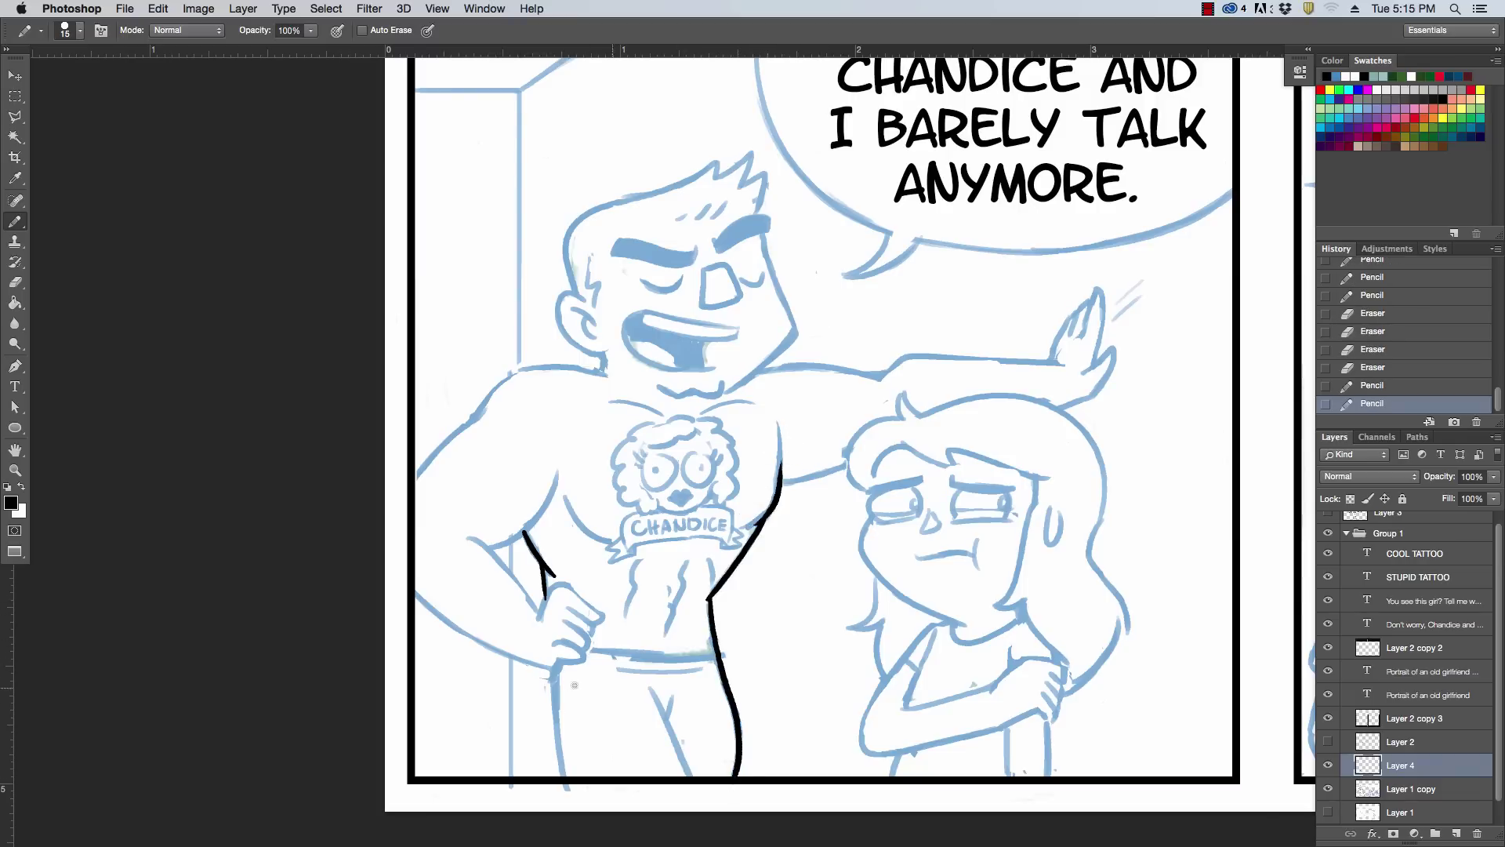
pyautogui.moveTo(553, 672); pyautogui.dragTo(568, 787)
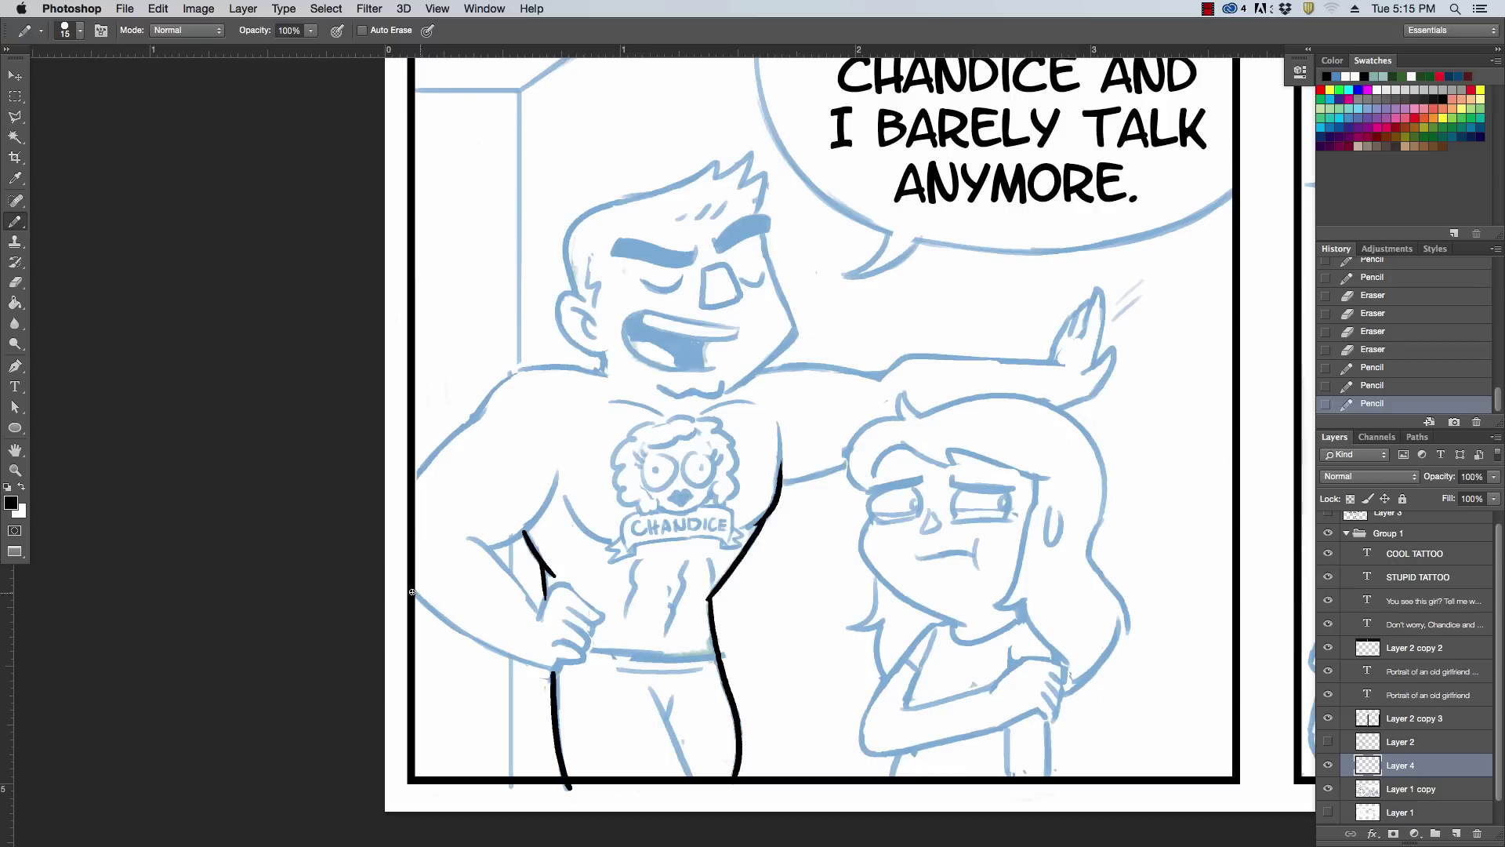
# Ink the lower edge of the man's bent forearm from the panel border to his hip
pyautogui.moveTo(417, 595); pyautogui.dragTo(552, 672)
pyautogui.press('super+z')
pyautogui.moveTo(416, 595); pyautogui.dragTo(553, 672)
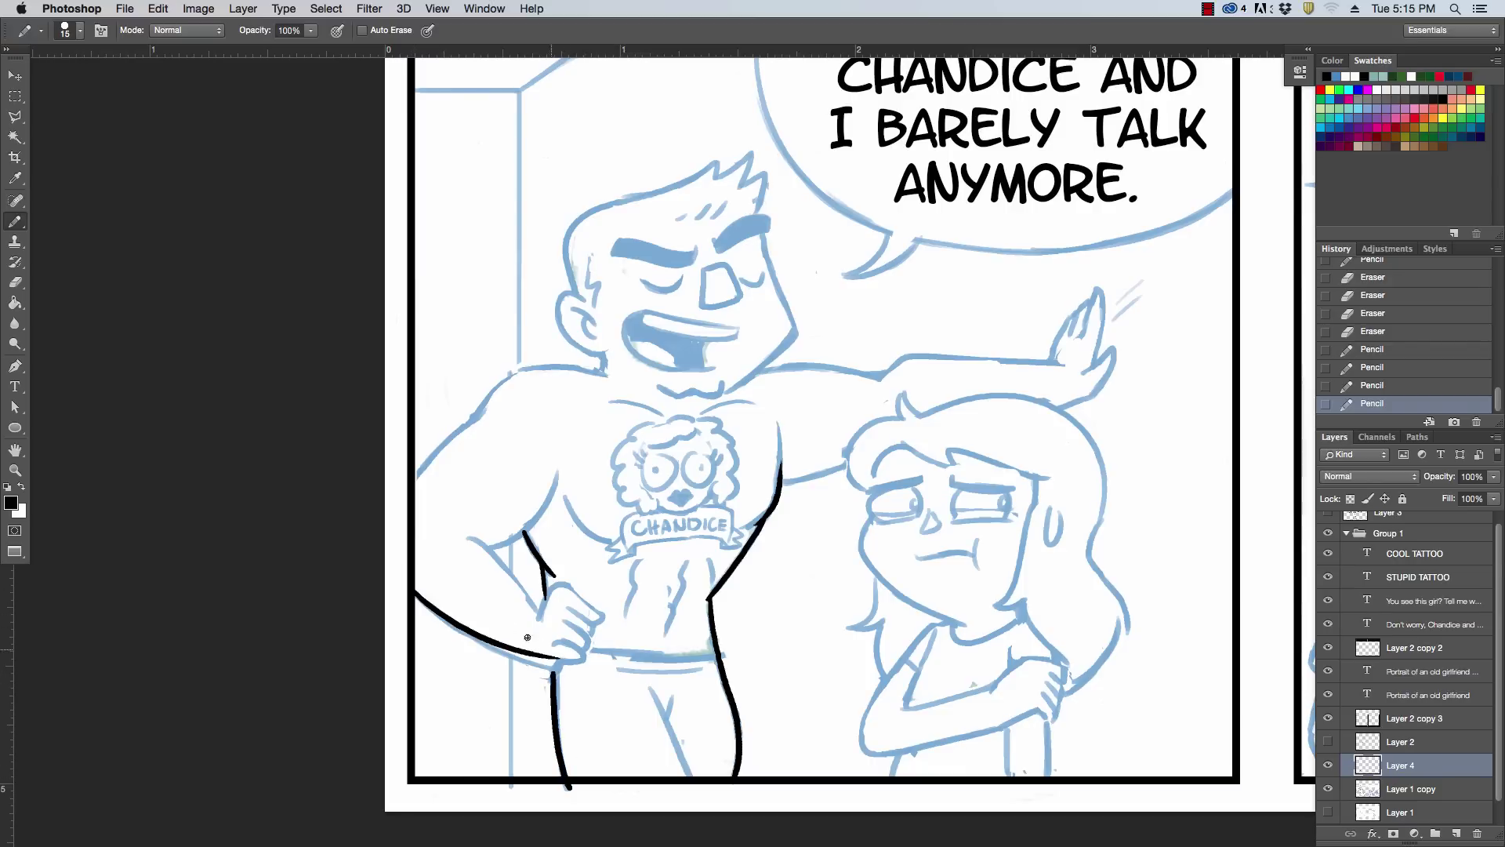
pyautogui.press('super+z')
pyautogui.moveTo(421, 598); pyautogui.dragTo(571, 675)
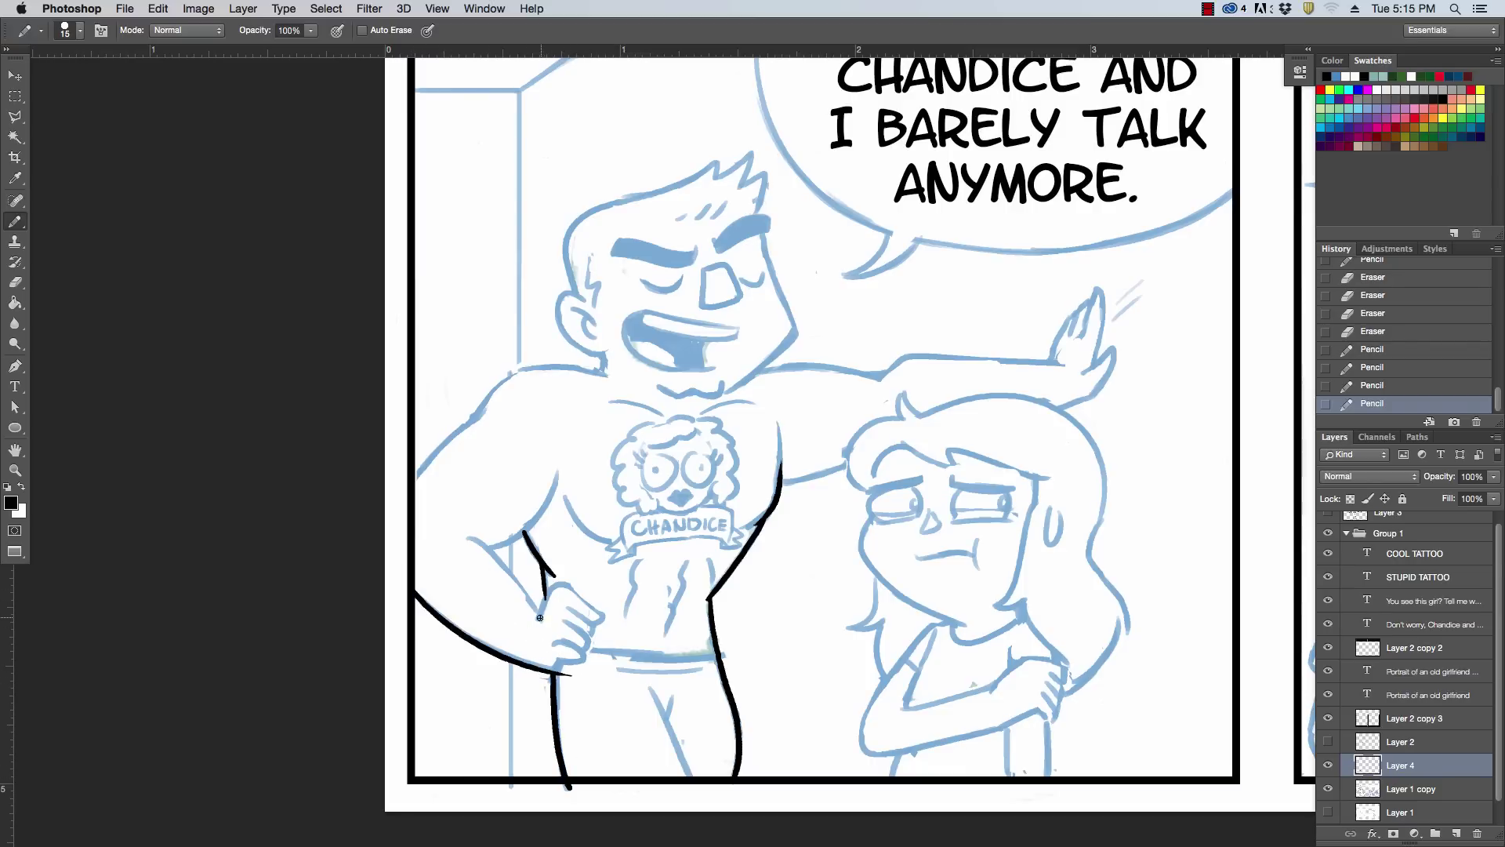
# Ink the inner elbow of the man's bent arm and close the gap between forearm and waist
pyautogui.moveTo(539, 617); pyautogui.dragTo(472, 535)
pyautogui.moveTo(540, 620); pyautogui.dragTo(557, 575)
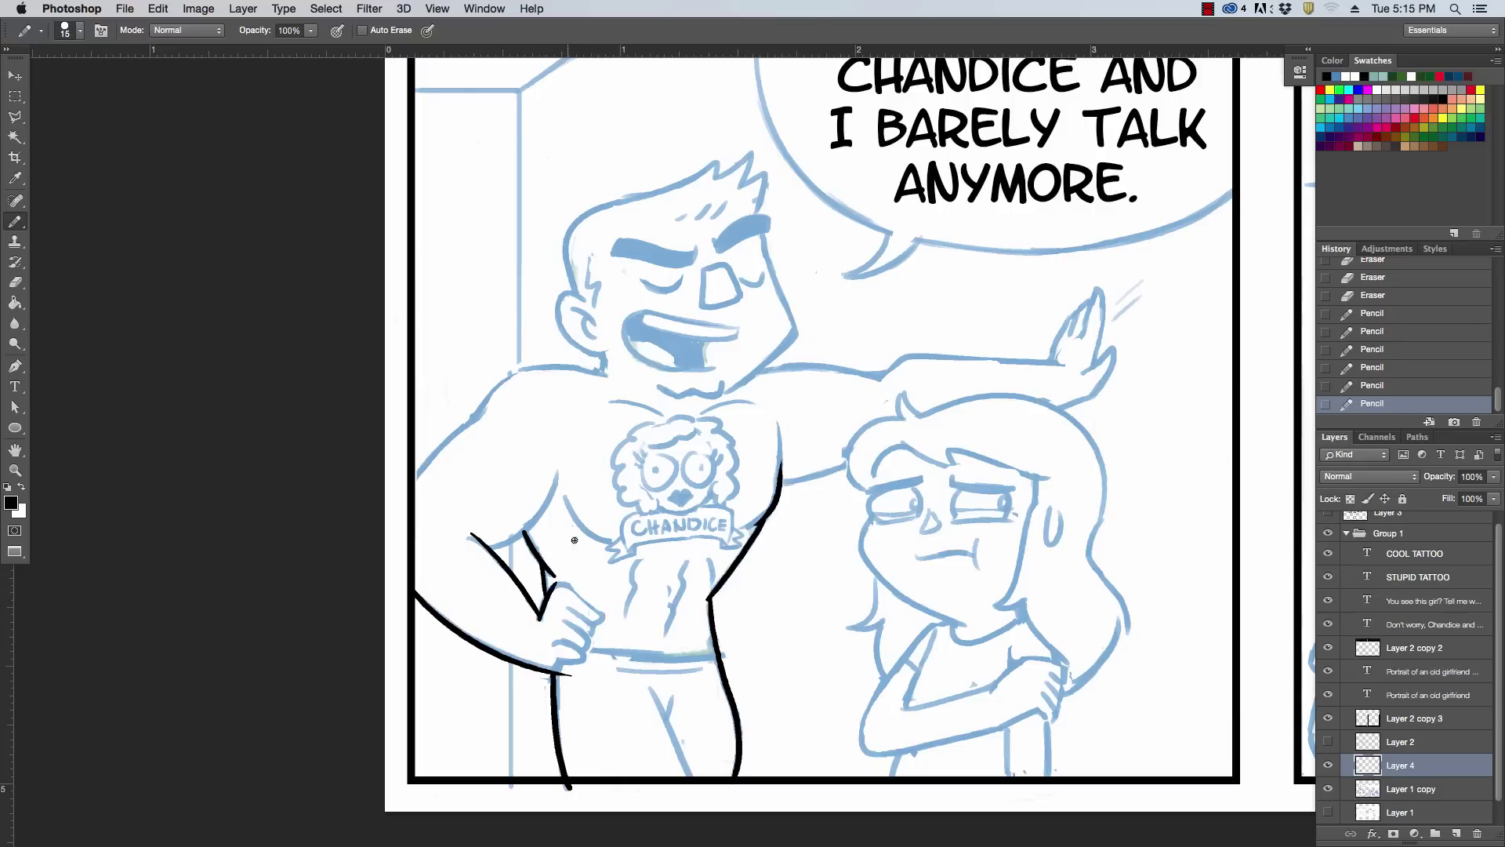
pyautogui.moveTo(544, 508); pyautogui.dragTo(491, 549)
# Ink the man's upper arm and shoulder above the bent elbow up to his neck, erasing the excess line
pyautogui.moveTo(416, 473); pyautogui.dragTo(569, 371)
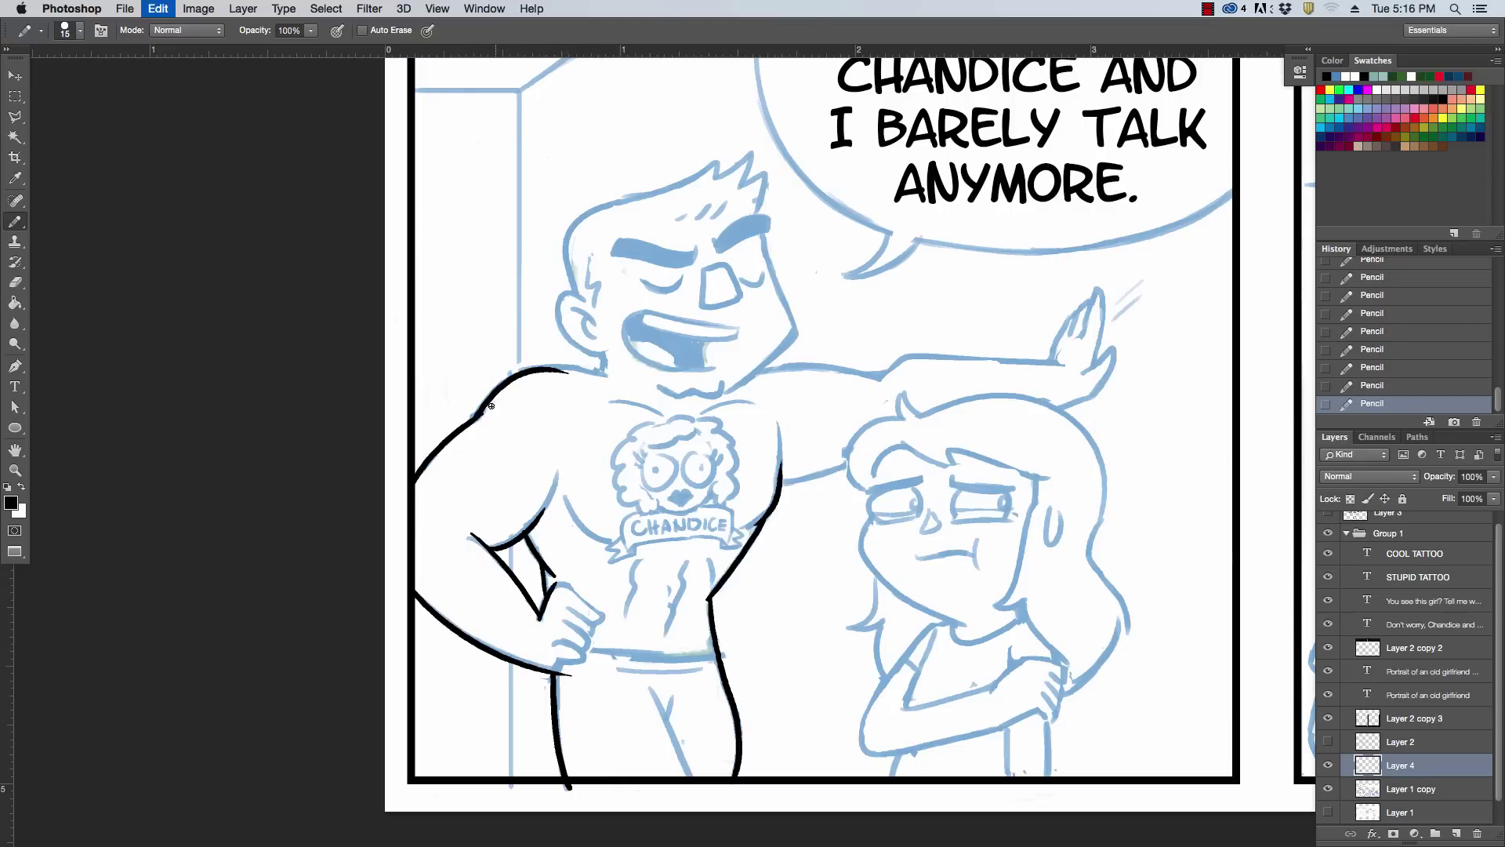
pyautogui.press('super+z')
pyautogui.moveTo(477, 414); pyautogui.dragTo(634, 375)
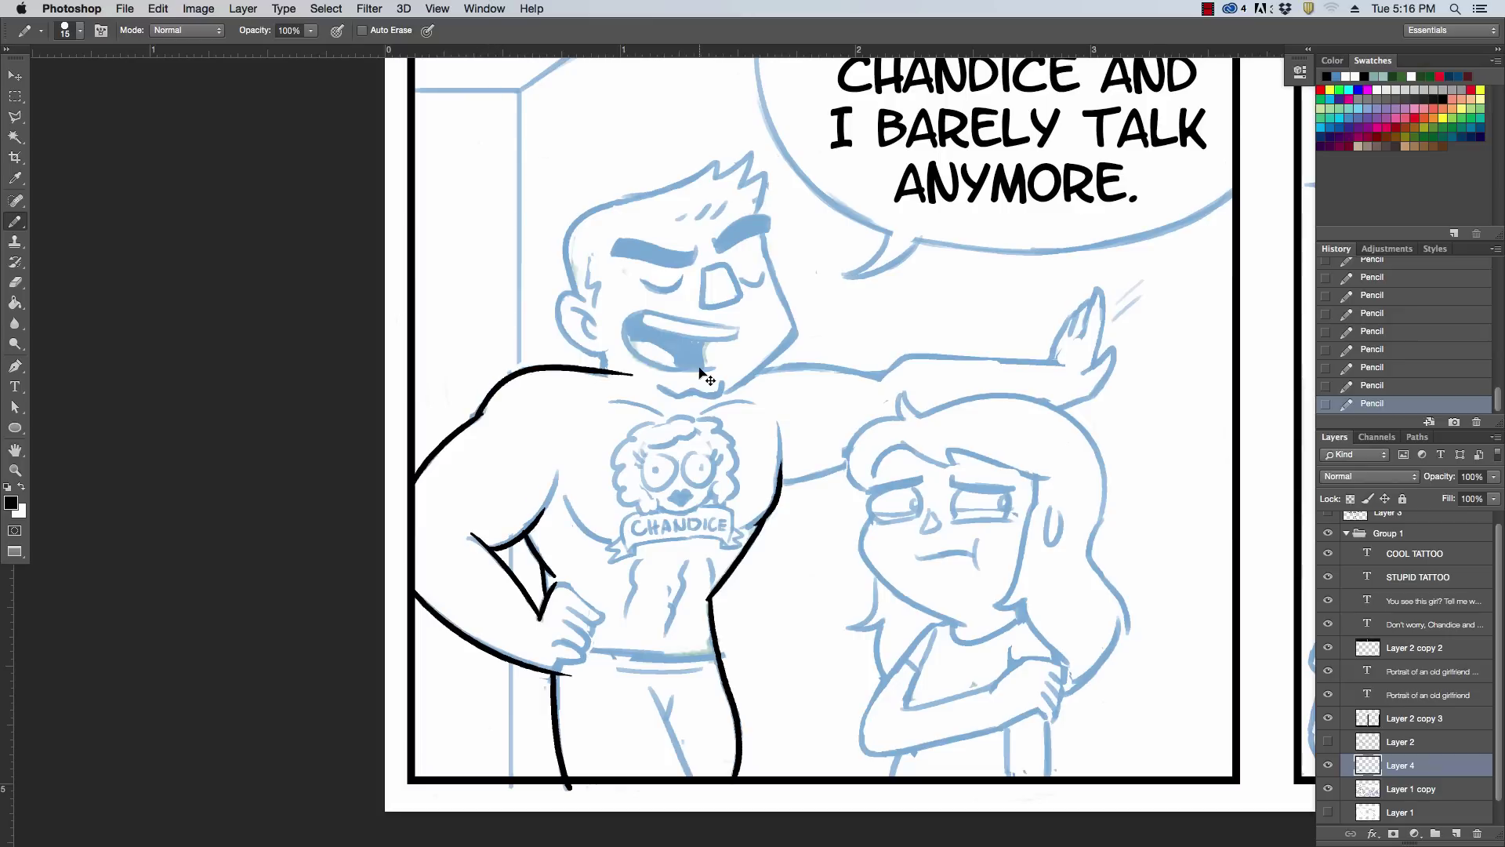
pyautogui.press('super+z')
pyautogui.moveTo(478, 415); pyautogui.dragTo(606, 377)
pyautogui.press('super+z')
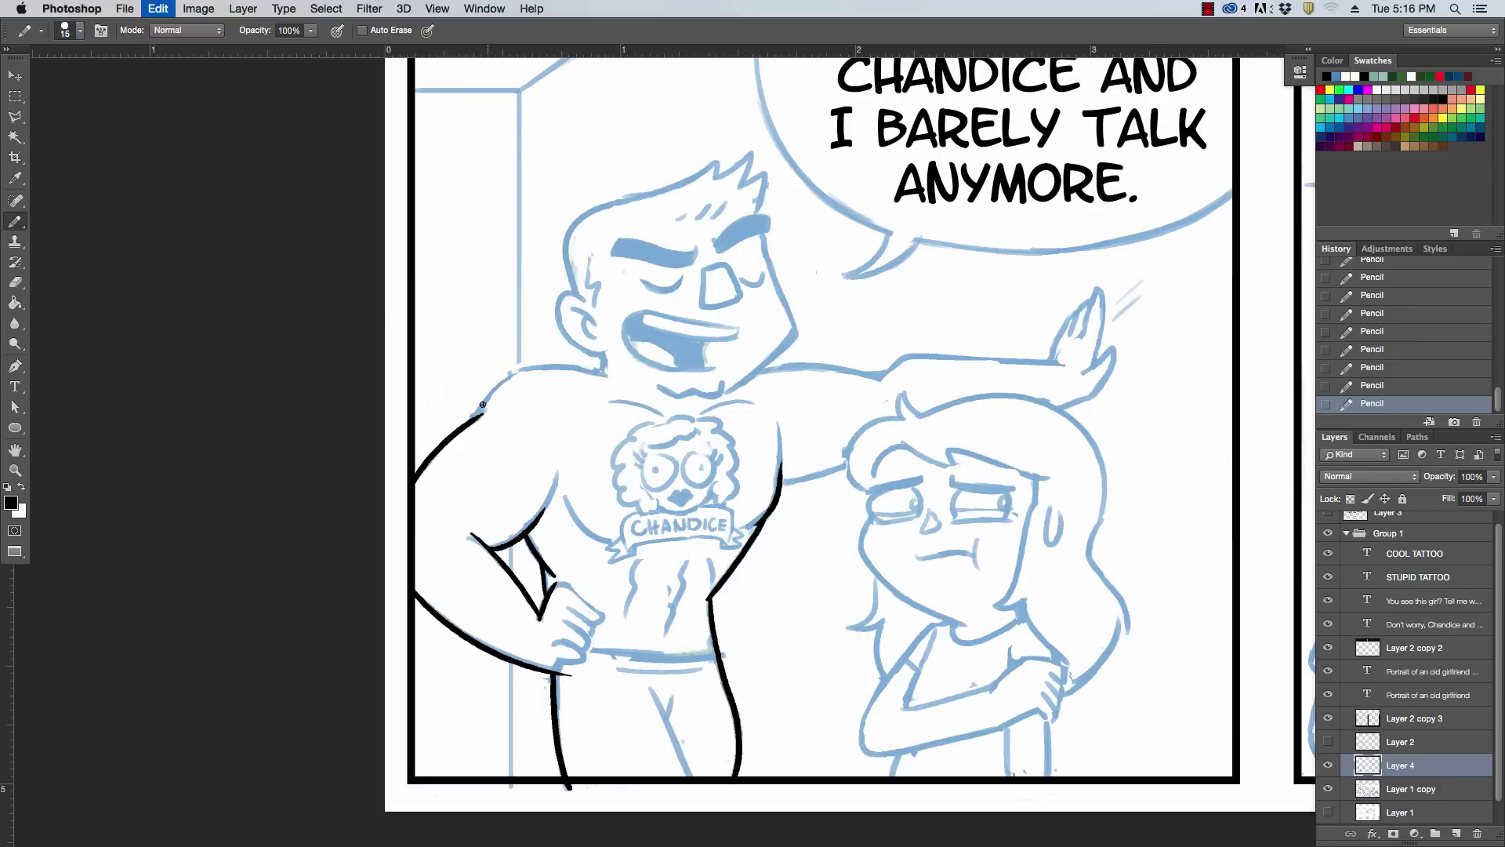
pyautogui.moveTo(478, 414)
pyautogui.mouseDown()
pyautogui.moveTo(572, 369)
pyautogui.moveTo(612, 383)
pyautogui.mouseUp()
pyautogui.press('e')
pyautogui.press('b')
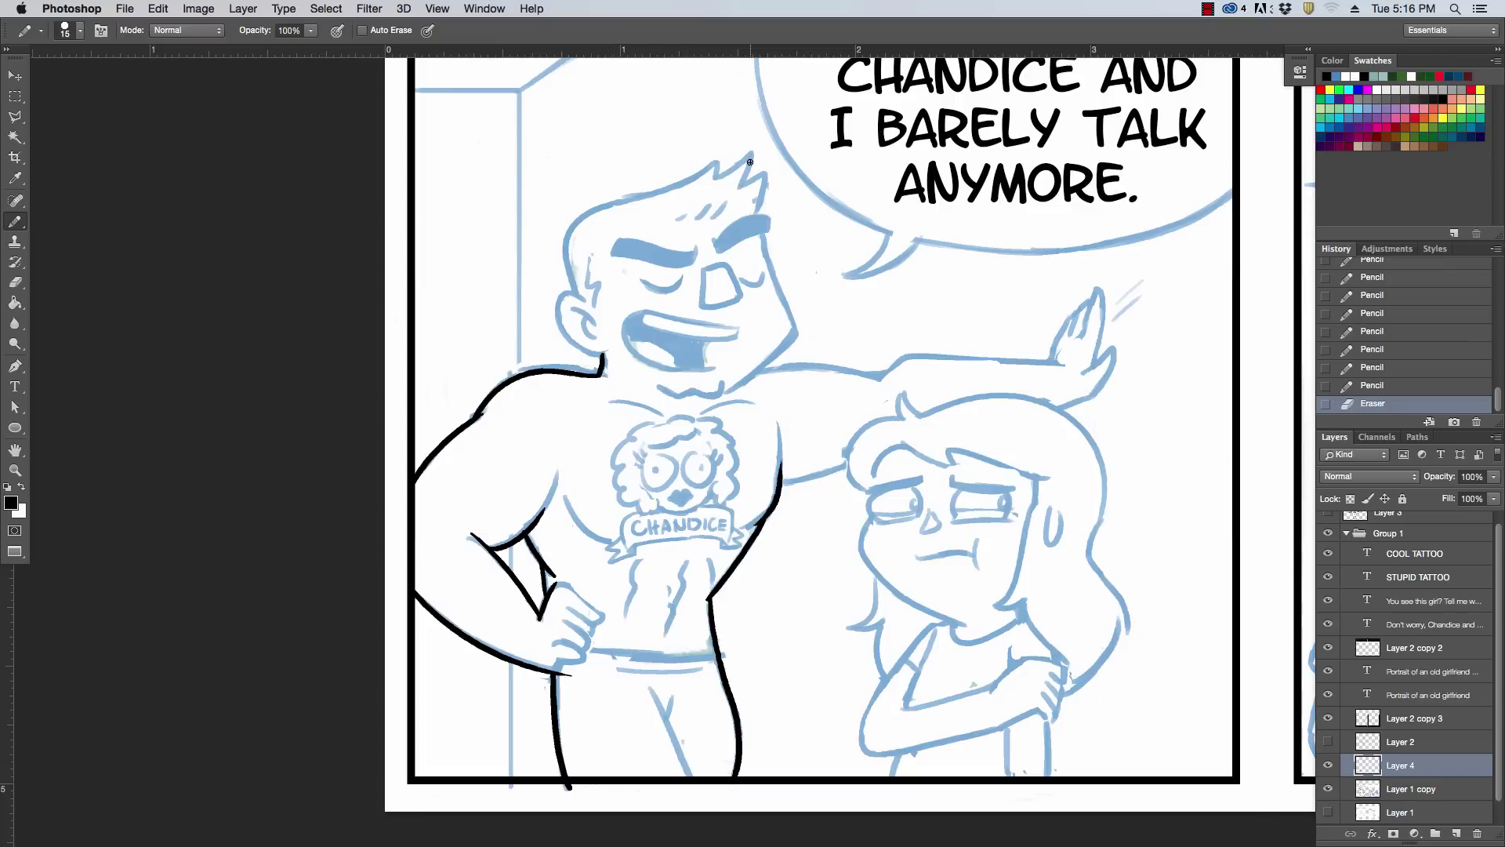
# Ink the front of the man's face from brow to jaw corner and along the jaw, cleaning the corner with the Eraser
pyautogui.moveTo(793, 338); pyautogui.dragTo(762, 233)
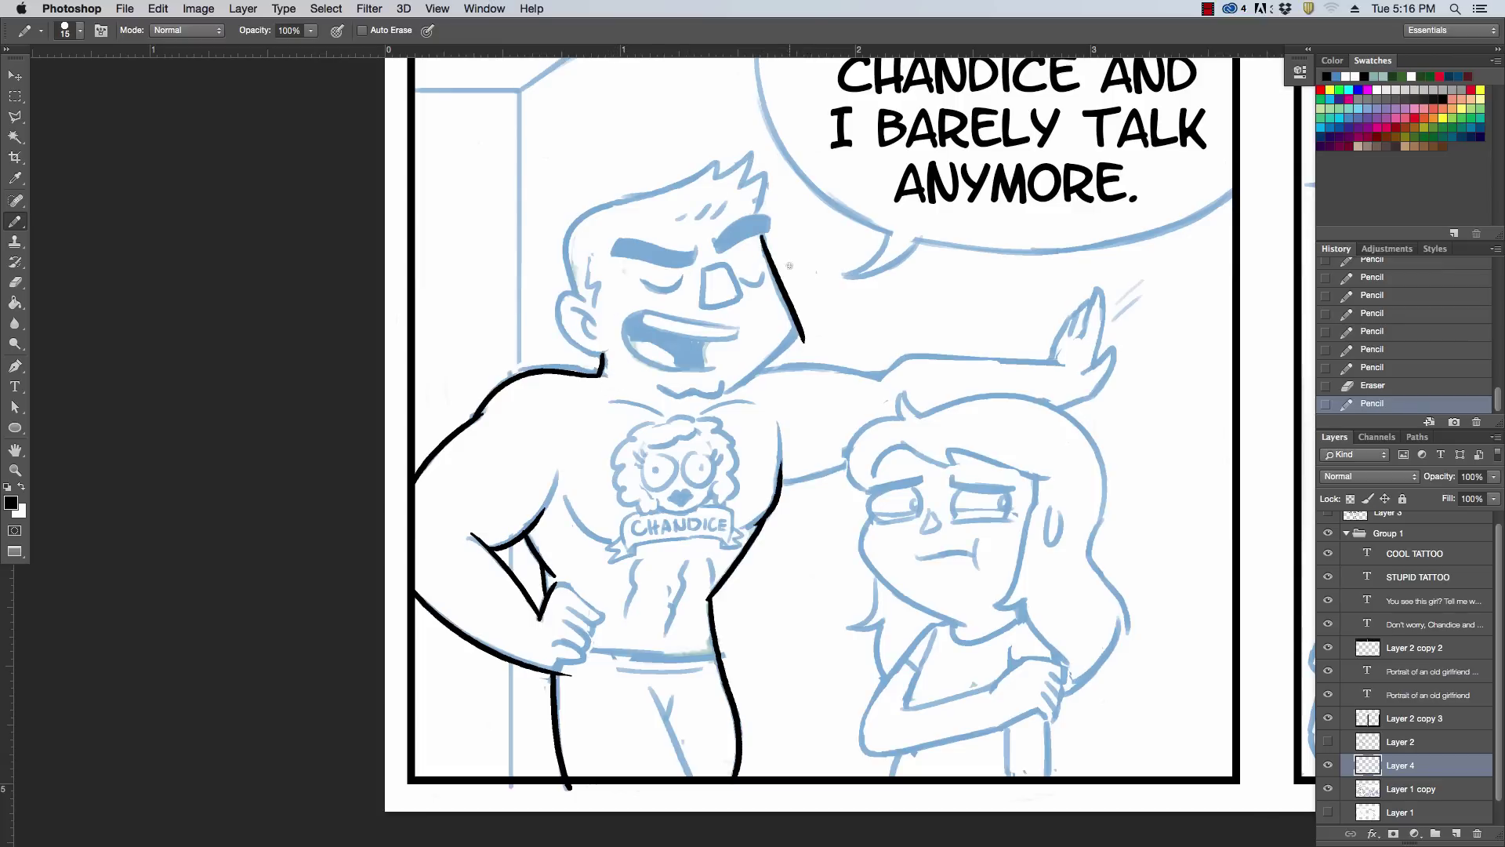
pyautogui.press('super+z')
pyautogui.moveTo(794, 338)
pyautogui.mouseDown()
pyautogui.moveTo(762, 233)
pyautogui.moveTo(798, 345)
pyautogui.mouseUp()
pyautogui.press('super+z')
pyautogui.moveTo(736, 388); pyautogui.dragTo(796, 332)
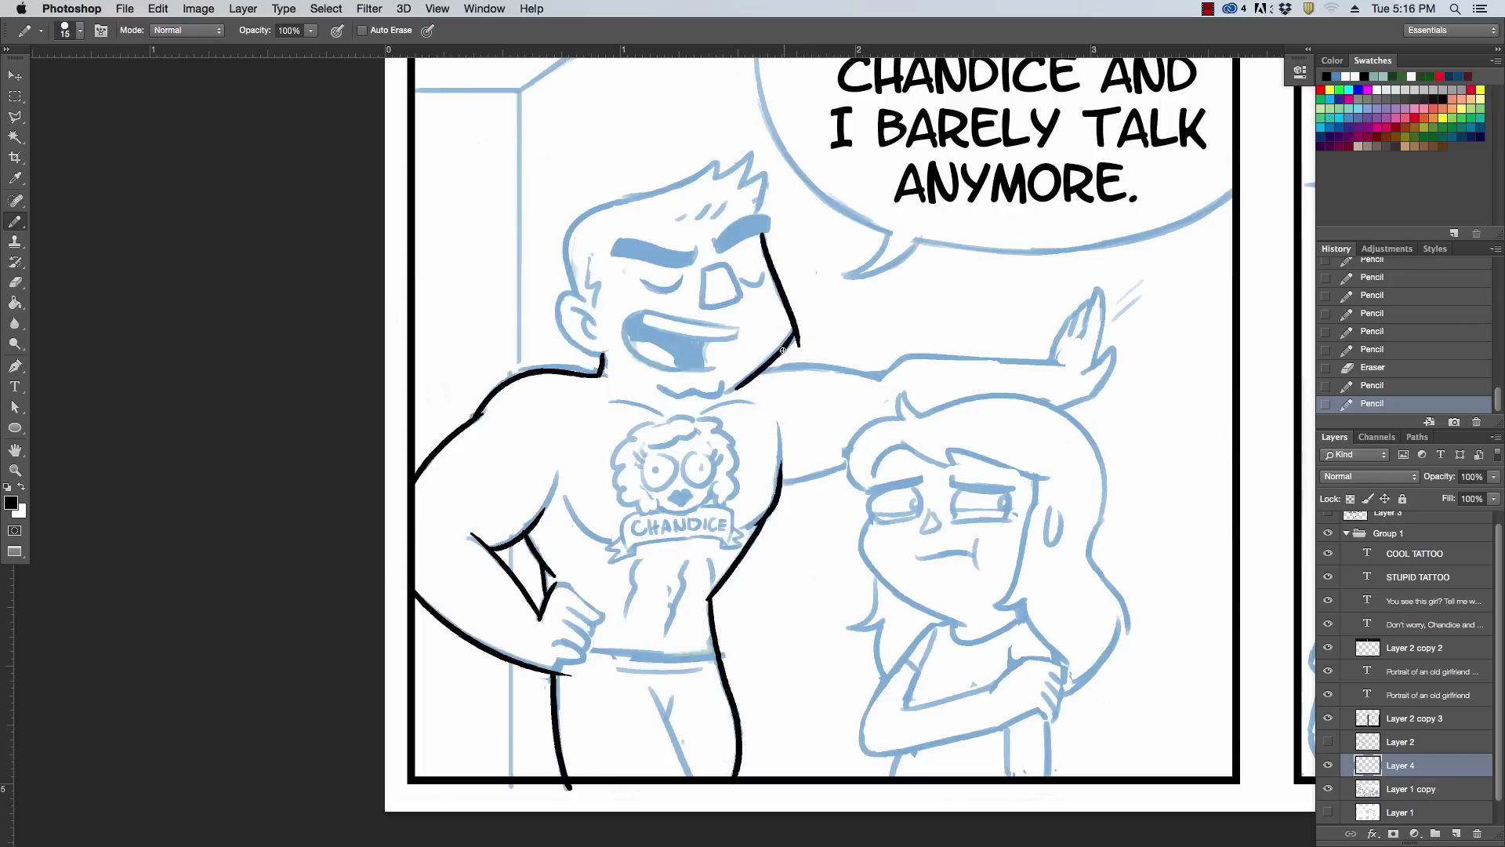
pyautogui.press('super+z')
pyautogui.moveTo(736, 388); pyautogui.dragTo(796, 333)
pyautogui.press('super+z')
pyautogui.moveTo(740, 386); pyautogui.dragTo(797, 332)
pyautogui.moveTo(795, 355); pyautogui.dragTo(825, 318)
# Ink the outer contour of the man's ear down to the neck
pyautogui.moveTo(577, 299); pyautogui.dragTo(603, 355)
pyautogui.hotkey('ctrl', 'z')
pyautogui.moveTo(567, 291); pyautogui.dragTo(602, 354)
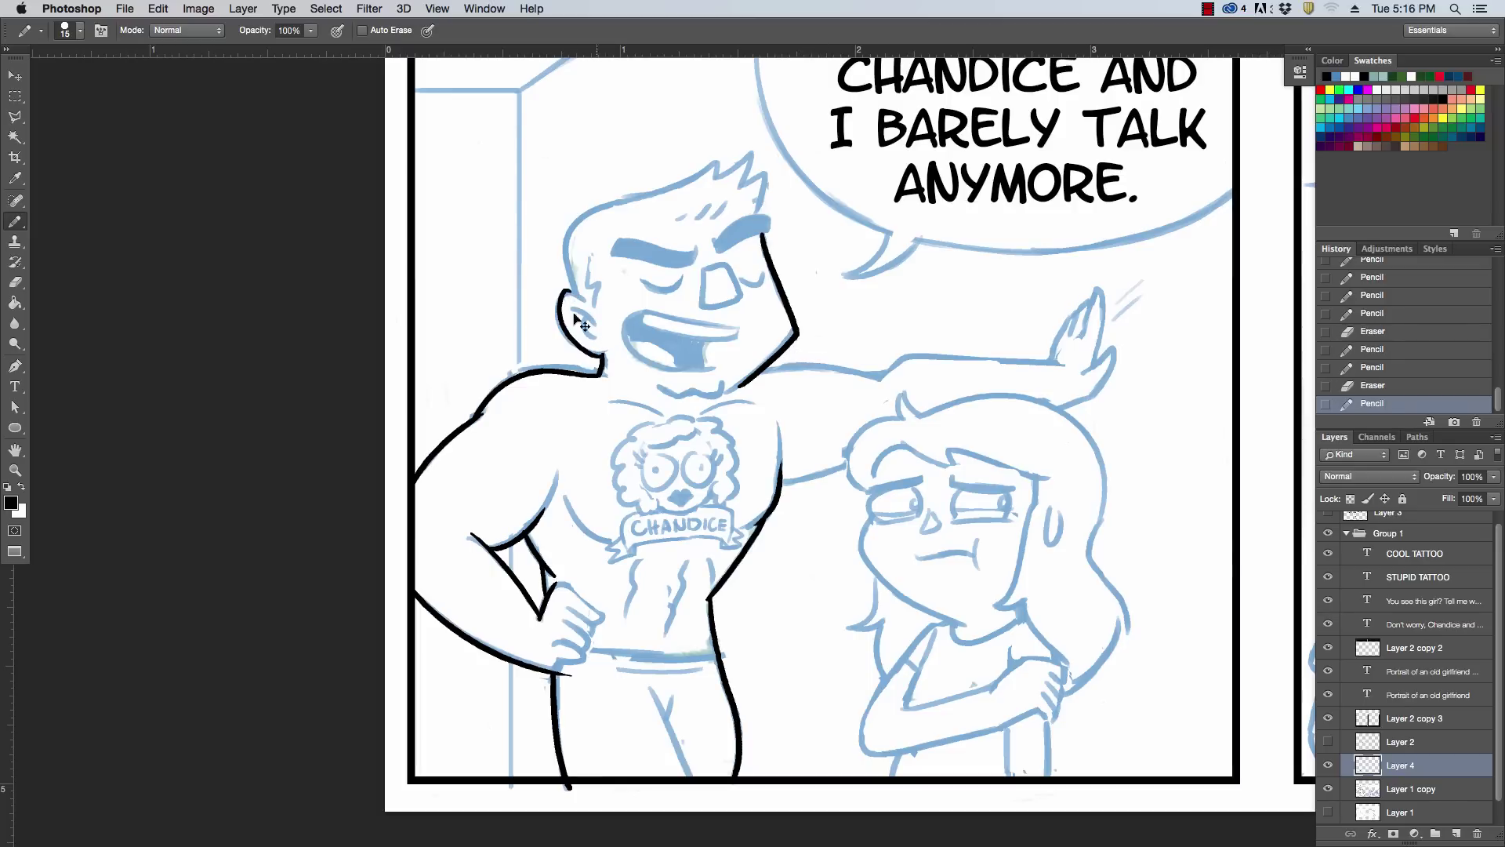
pyautogui.hotkey('ctrl', 'z')
pyautogui.moveTo(585, 298); pyautogui.dragTo(600, 355)
# Ink the back and top of the man's head from the ear to the first hair spike
pyautogui.moveTo(567, 230)
pyautogui.mouseDown()
pyautogui.moveTo(578, 287)
pyautogui.moveTo(603, 199)
pyautogui.moveTo(624, 189)
pyautogui.moveTo(568, 235)
pyautogui.moveTo(582, 299)
pyautogui.moveTo(563, 234)
pyautogui.moveTo(721, 155)
pyautogui.moveTo(713, 181)
pyautogui.mouseUp()
pyautogui.press('super+z')
pyautogui.hotkey('ctrl', 'z')
pyautogui.hotkey('ctrl', 'z')
pyautogui.hotkey('ctrl', 'z')
pyautogui.hotkey('ctrl', 'z')
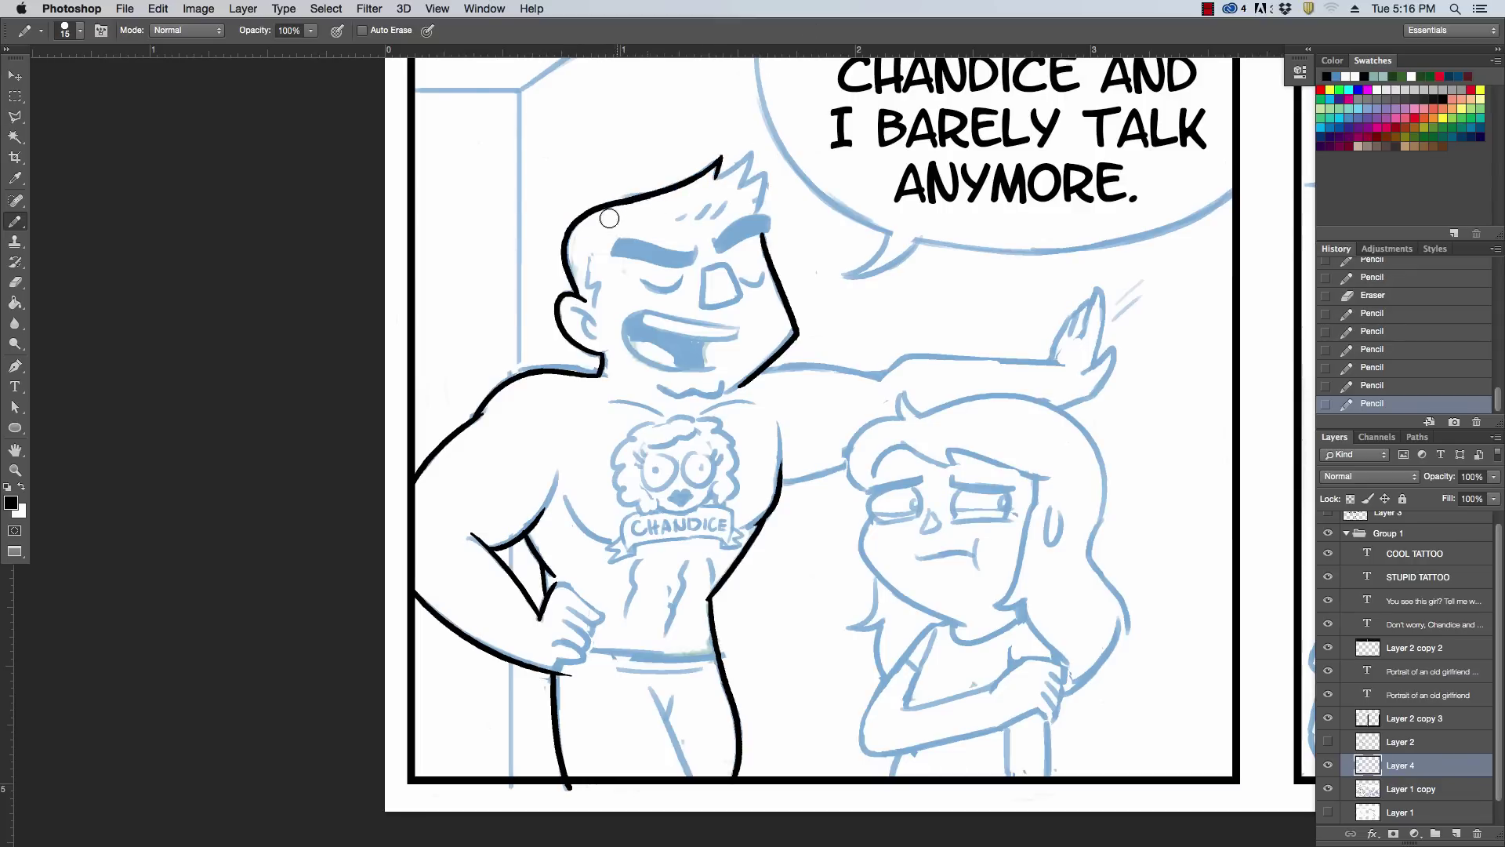
# Ink the remaining hair spikes down to the man's forehead and undo the trial eyebrow line
pyautogui.moveTo(630, 212)
pyautogui.mouseDown()
pyautogui.moveTo(706, 190)
pyautogui.moveTo(756, 150)
pyautogui.moveTo(739, 184)
pyautogui.moveTo(756, 150)
pyautogui.moveTo(741, 188)
pyautogui.moveTo(770, 166)
pyautogui.moveTo(761, 238)
pyautogui.moveTo(771, 224)
pyautogui.mouseUp()
pyautogui.press('alt+super+z')
pyautogui.press('alt+super+z')
pyautogui.hotkey('ctrl', 'z')
pyautogui.press('alt+super+z')
pyautogui.press('alt+super+z')
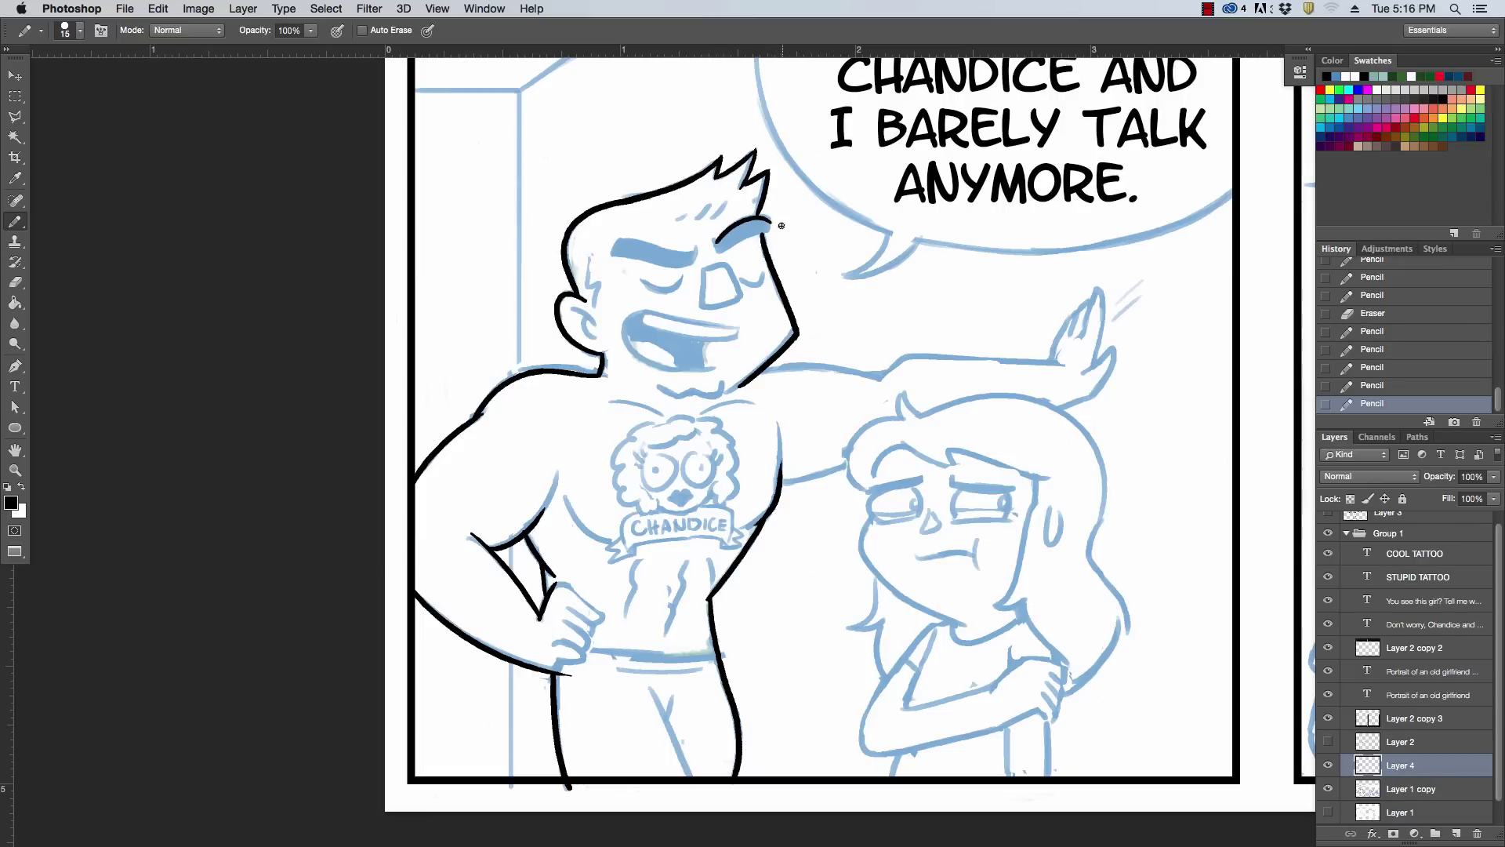
pyautogui.hotkey('ctrl', 'z')
# Ink the upper and lower edges of the man's outstretched upper arm and the adjoining curve of the girl's fringe
pyautogui.moveTo(755, 370); pyautogui.dragTo(907, 380)
pyautogui.hotkey('ctrl', 'z')
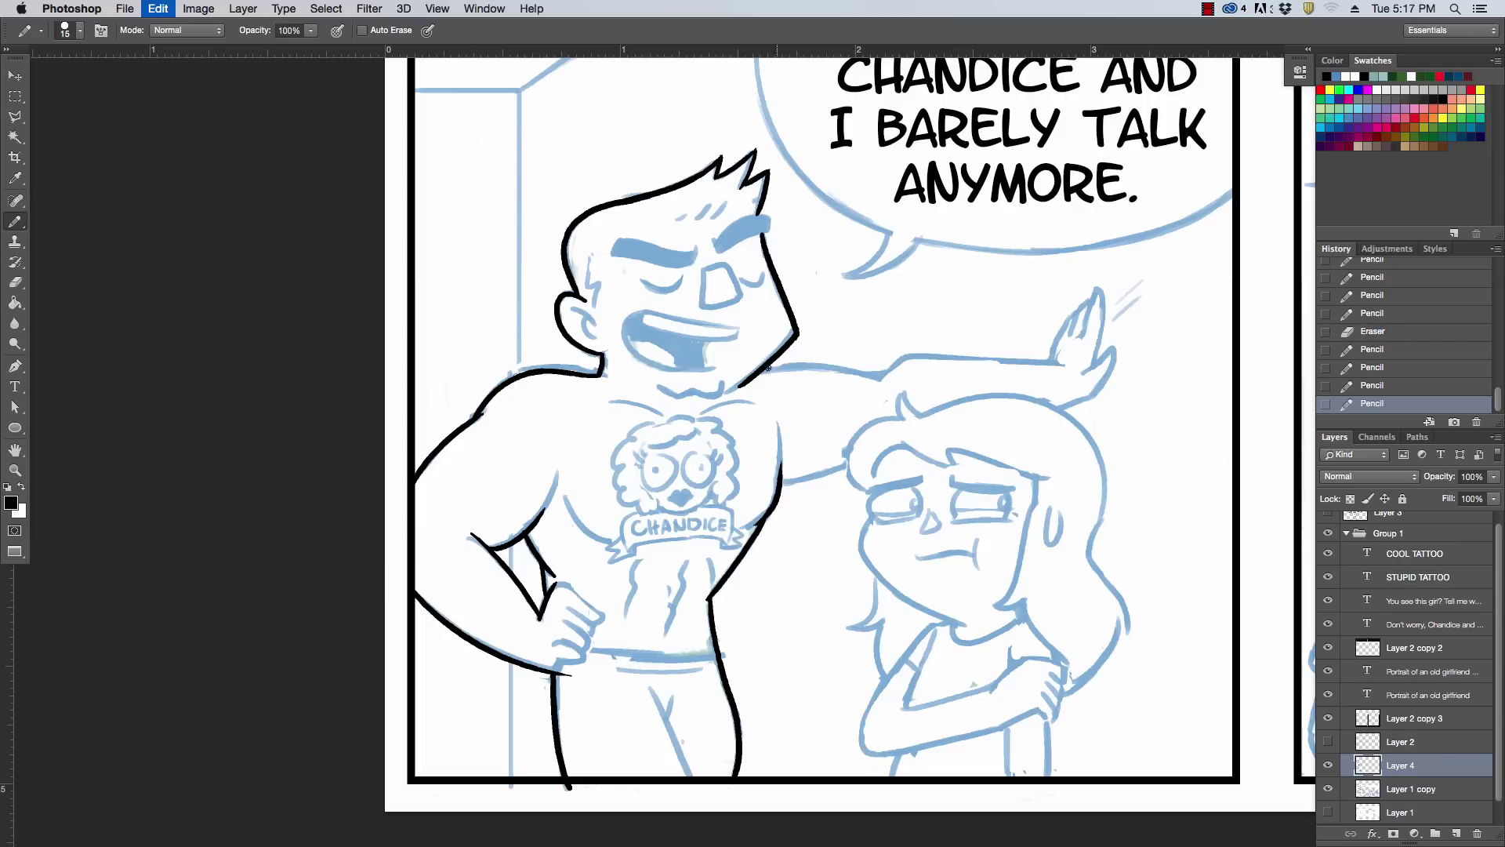
pyautogui.moveTo(759, 370); pyautogui.dragTo(900, 378)
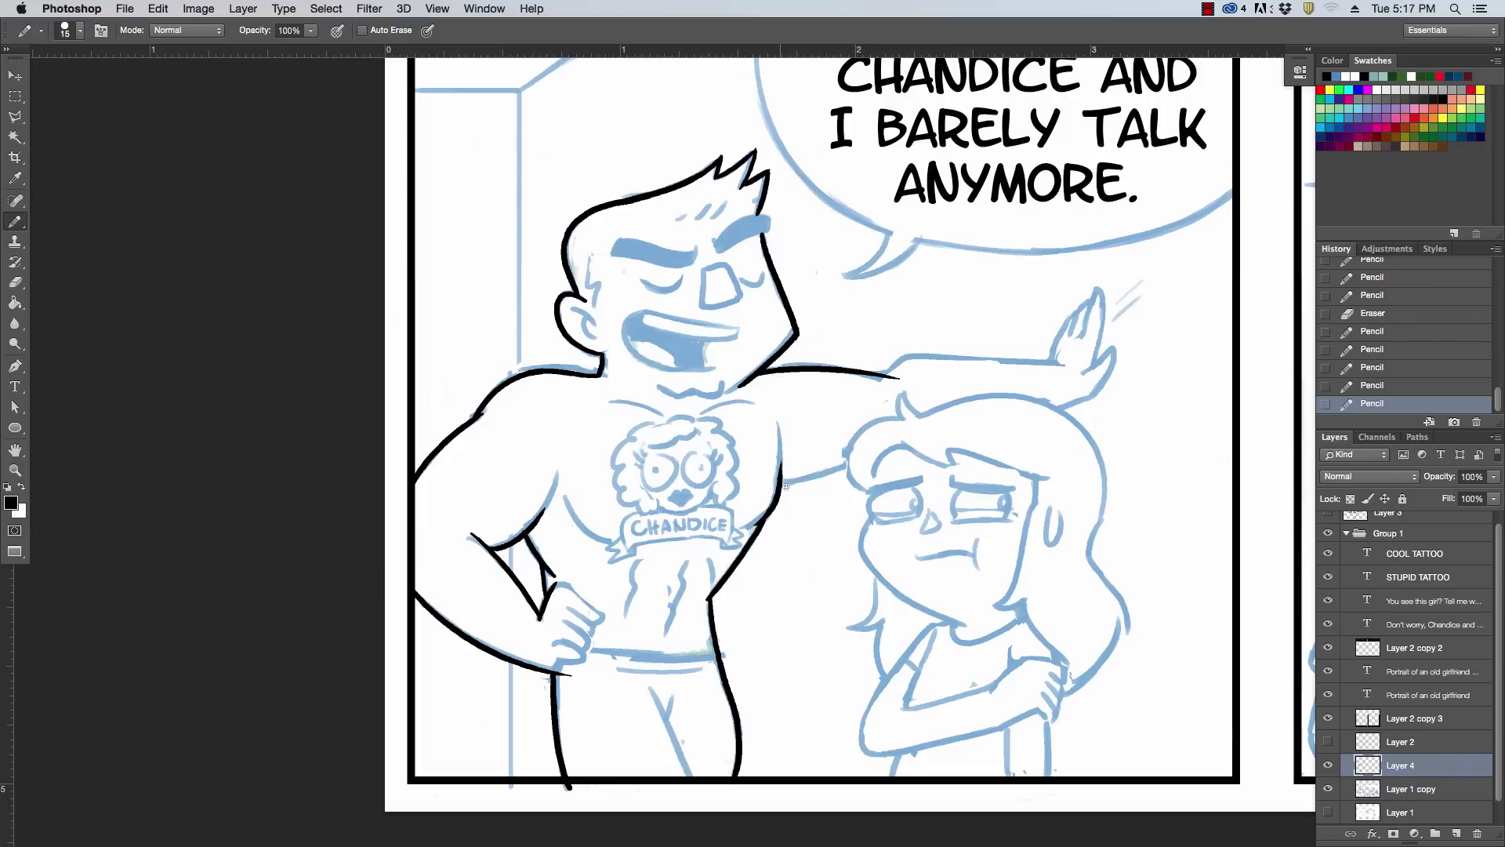
pyautogui.moveTo(786, 486)
pyautogui.mouseDown()
pyautogui.moveTo(851, 464)
pyautogui.moveTo(878, 497)
pyautogui.mouseUp()
pyautogui.hotkey('ctrl', 'z')
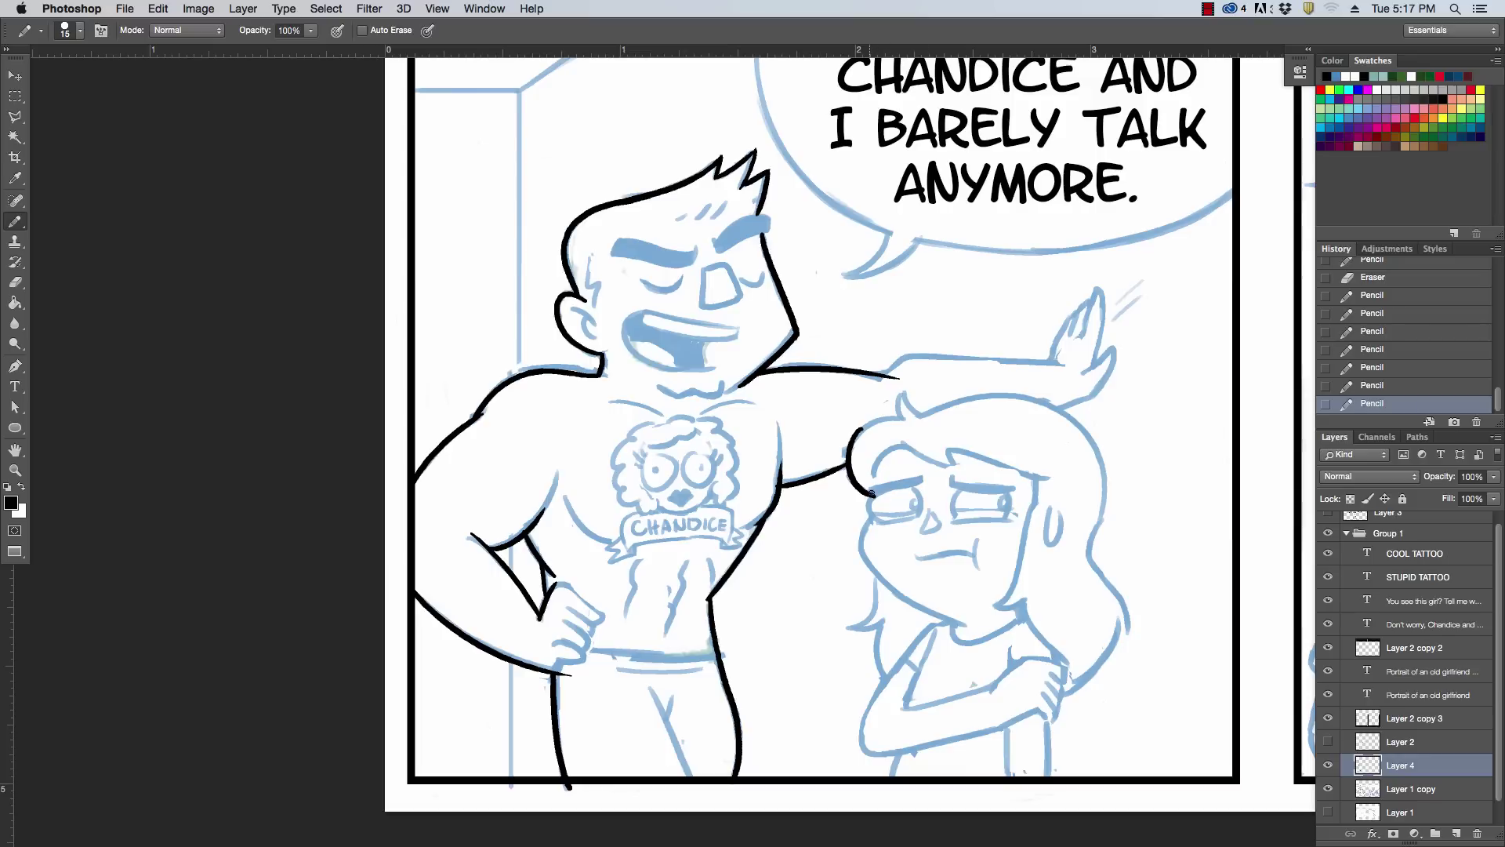
# Ink the girl's cheek, chin and the hair locks beside her neck, trimming the stray line ends with the Eraser
pyautogui.moveTo(872, 494)
pyautogui.mouseDown()
pyautogui.moveTo(927, 605)
pyautogui.moveTo(852, 627)
pyautogui.mouseUp()
pyautogui.hotkey('ctrl', 'z')
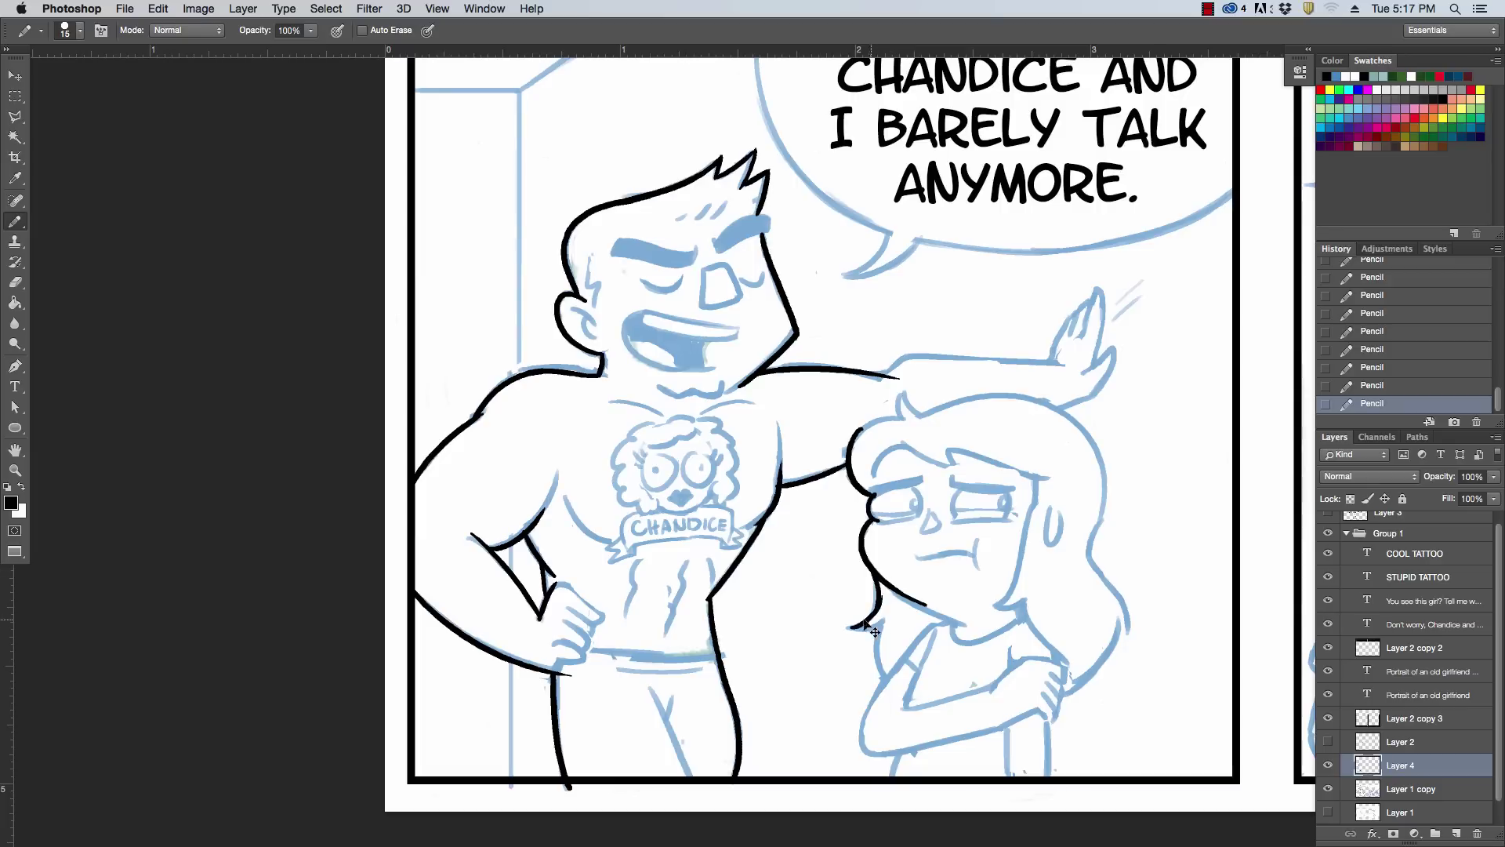
pyautogui.press('super+z')
pyautogui.moveTo(876, 577)
pyautogui.mouseDown()
pyautogui.moveTo(879, 601)
pyautogui.moveTo(850, 627)
pyautogui.moveTo(880, 602)
pyautogui.moveTo(848, 626)
pyautogui.moveTo(889, 627)
pyautogui.moveTo(889, 688)
pyautogui.mouseUp()
pyautogui.press('super+z')
pyautogui.press('e')
pyautogui.moveTo(840, 610); pyautogui.dragTo(853, 623)
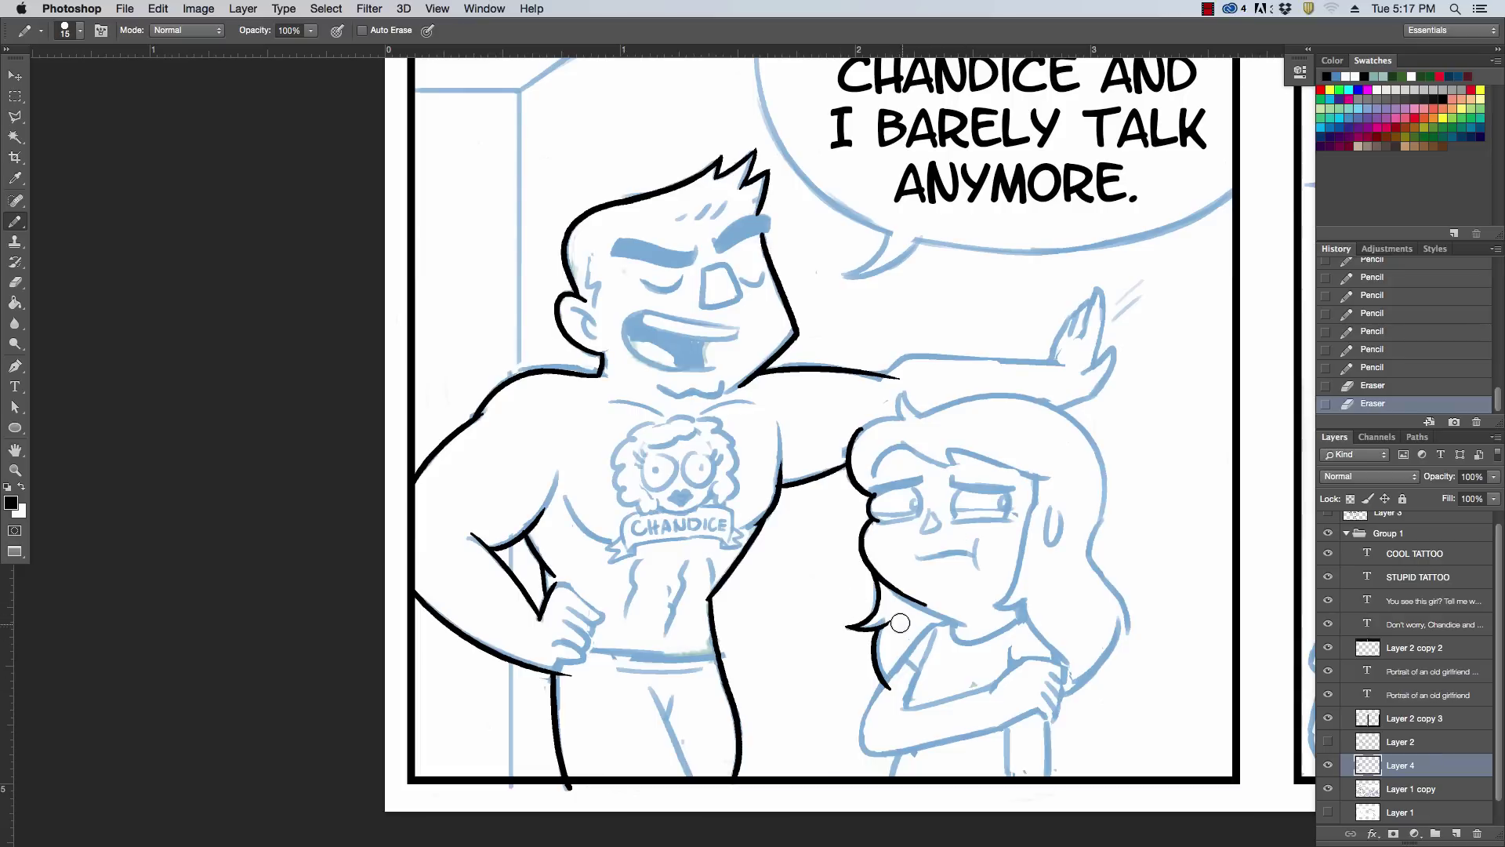
pyautogui.moveTo(898, 675); pyautogui.dragTo(894, 692)
# Ink the outer edge of the girl's folded arm around the elbow and the side of her torso beneath it
pyautogui.moveTo(860, 743); pyautogui.dragTo(919, 640)
pyautogui.moveTo(860, 743); pyautogui.dragTo(954, 730)
pyautogui.press('super+z')
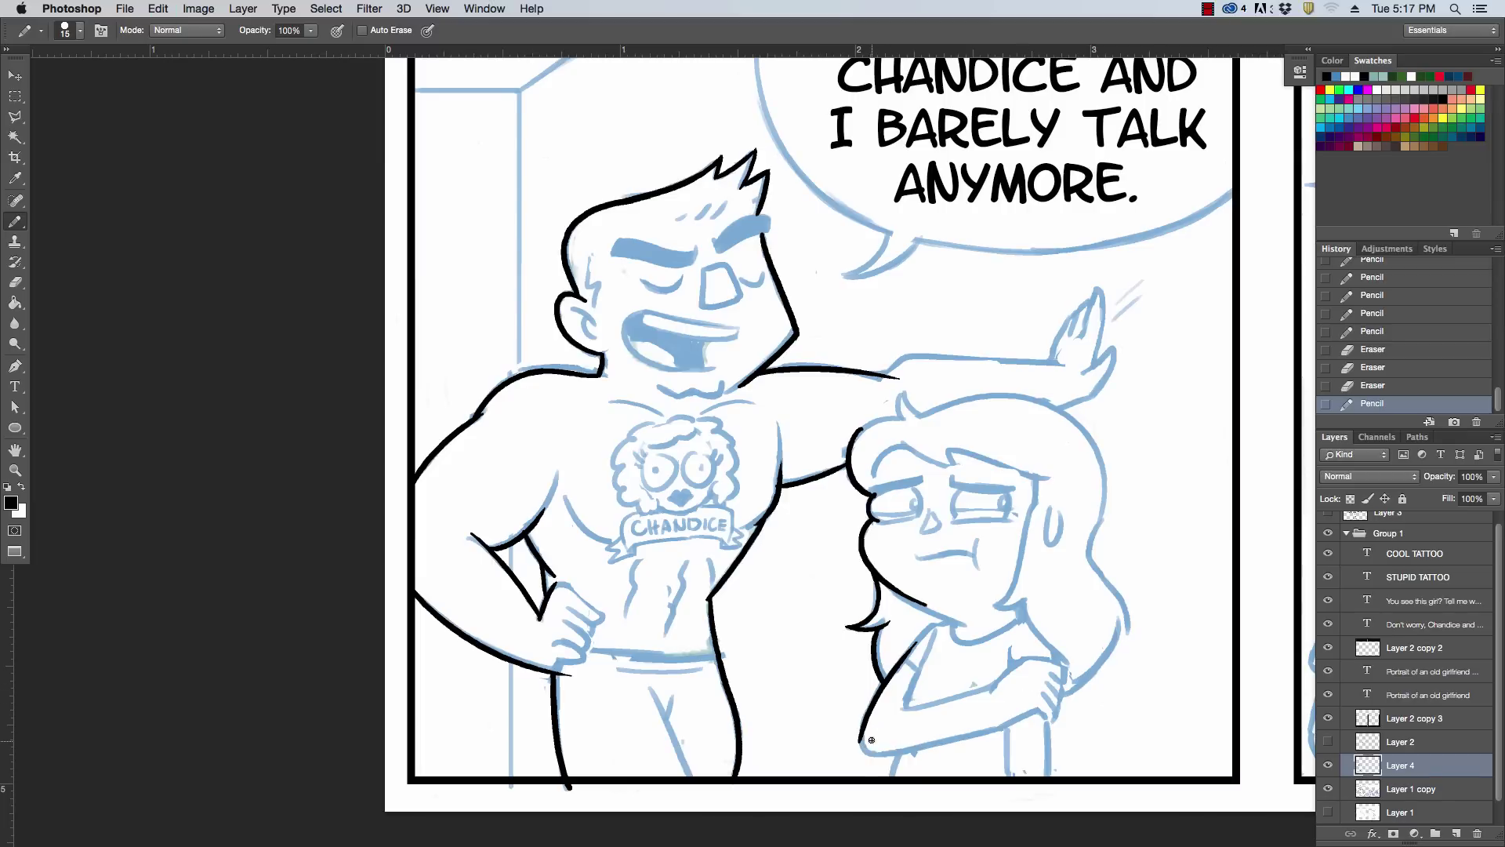
pyautogui.moveTo(860, 737); pyautogui.dragTo(957, 737)
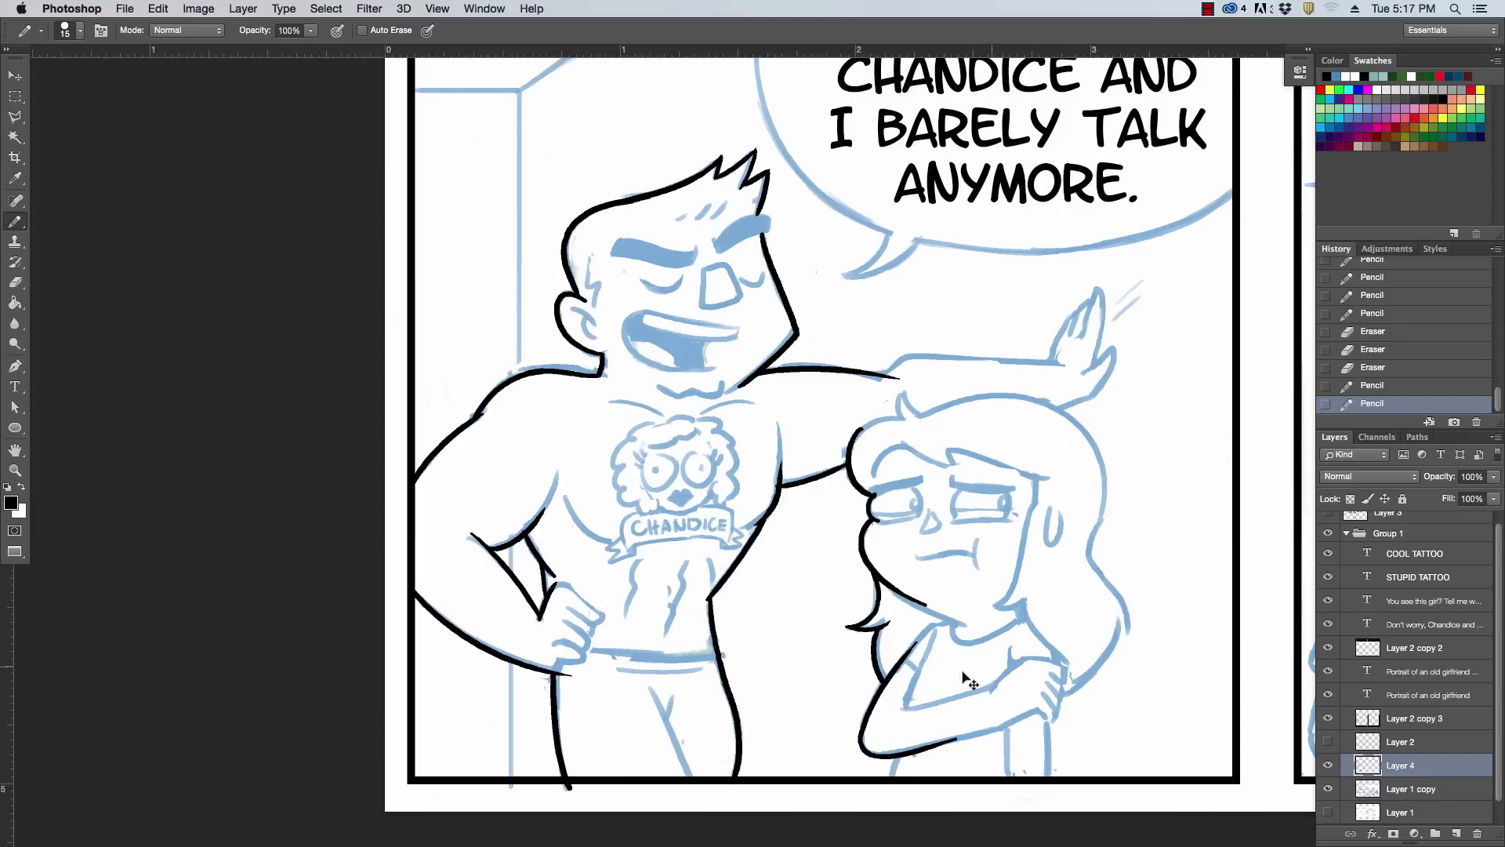
pyautogui.press('super+z')
pyautogui.moveTo(860, 743)
pyautogui.mouseDown()
pyautogui.moveTo(939, 738)
pyautogui.moveTo(890, 776)
pyautogui.mouseUp()
pyautogui.press('super+z')
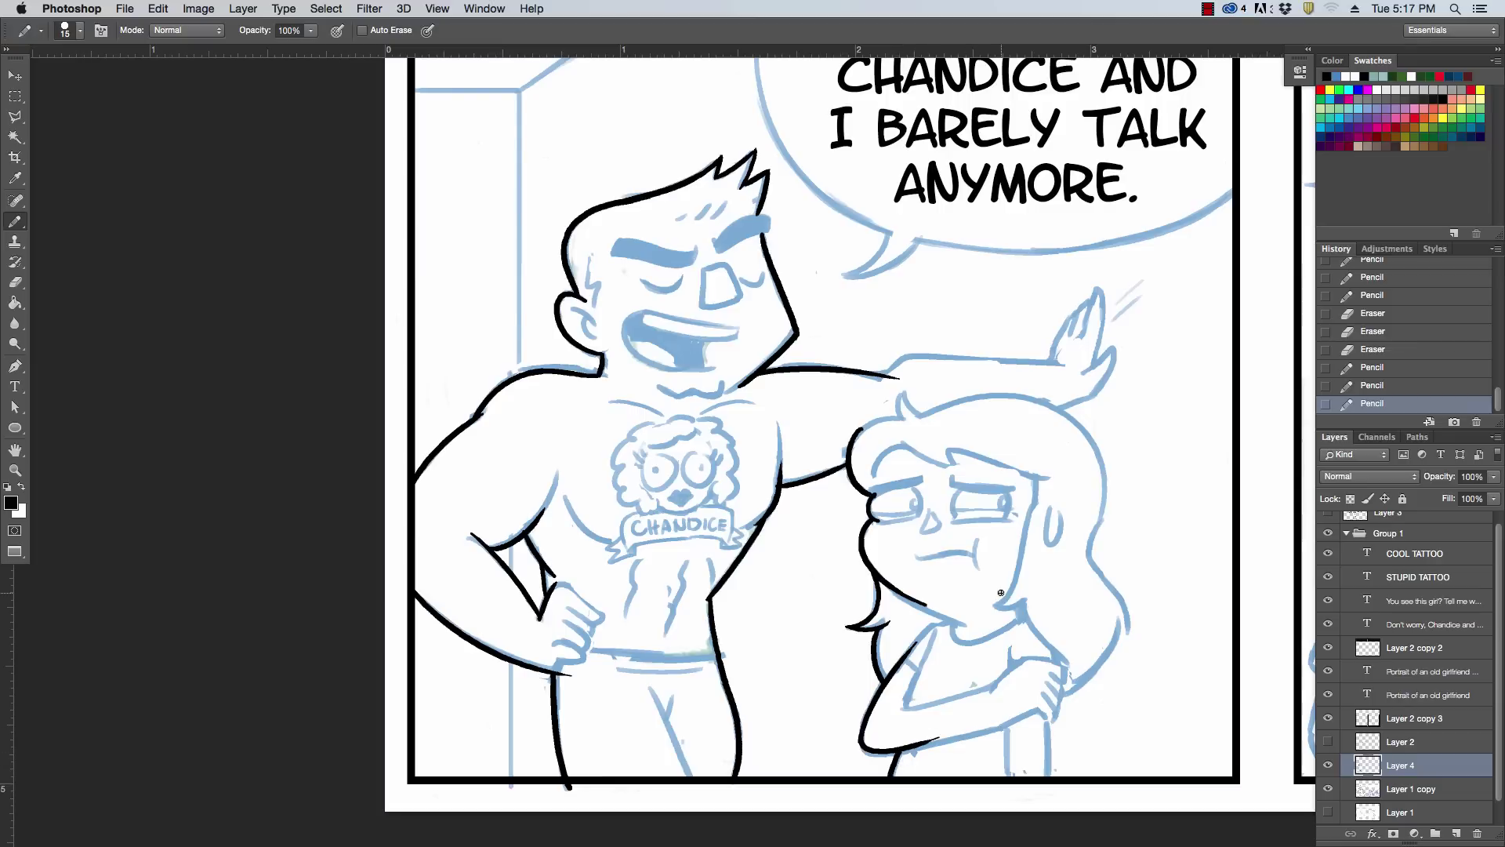
# Ink the far side of the girl's torso from her gripping hand down to the panel border
pyautogui.moveTo(1049, 718); pyautogui.dragTo(1050, 772)
pyautogui.press('super+z')
pyautogui.press('super+z')
pyautogui.moveTo(1048, 717); pyautogui.dragTo(1051, 774)
# Ink the lower outer waves of the girl's long hair from her gripping hand up past shoulder height
pyautogui.moveTo(1053, 708); pyautogui.dragTo(1128, 627)
pyautogui.press('super+z')
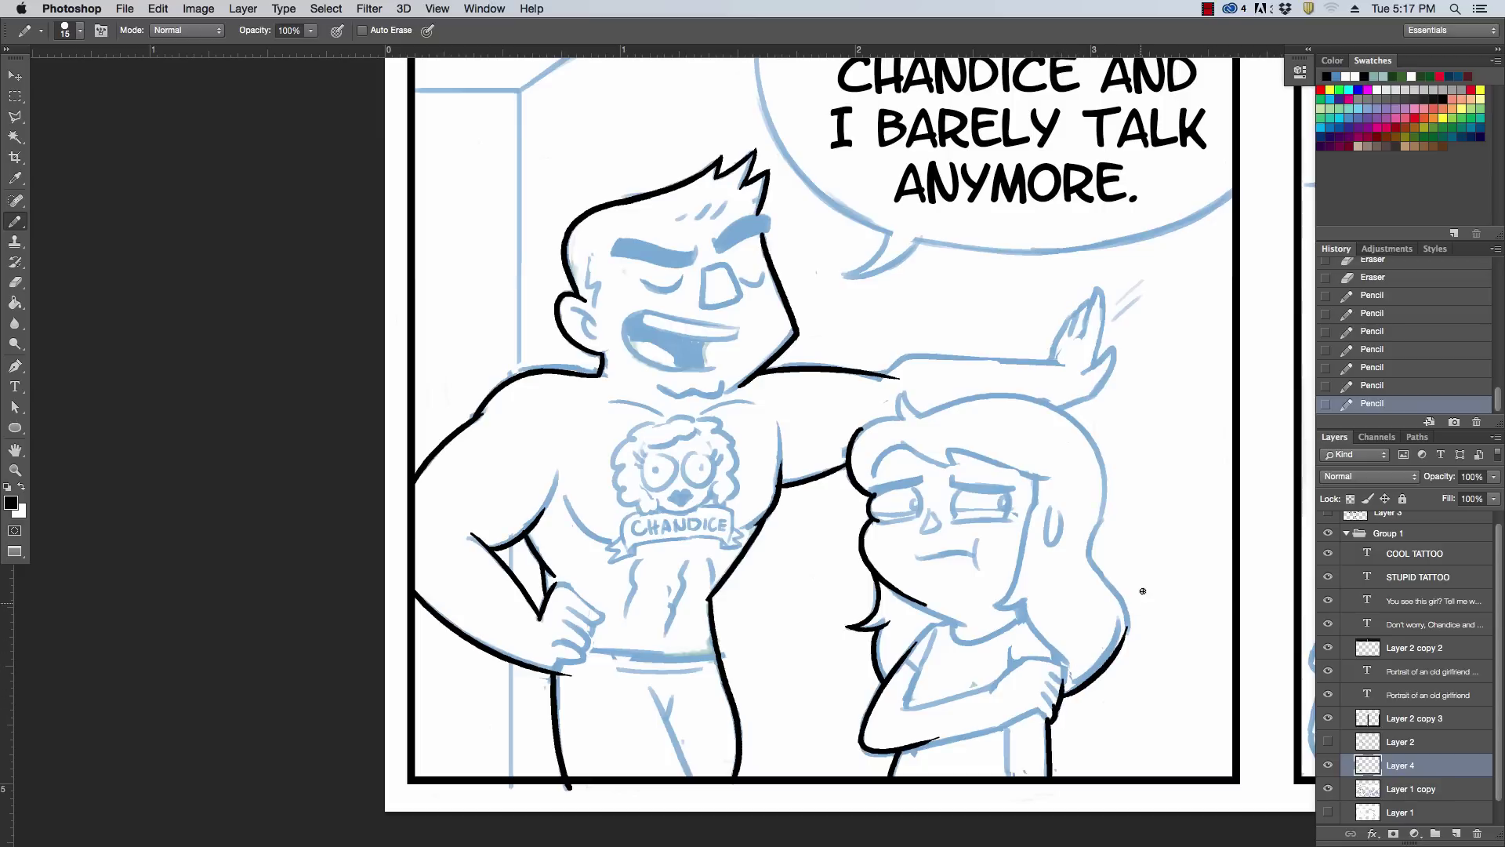
pyautogui.press('super+z')
pyautogui.moveTo(1063, 697); pyautogui.dragTo(1119, 632)
pyautogui.moveTo(1093, 532)
pyautogui.mouseDown()
pyautogui.moveTo(1131, 637)
pyautogui.moveTo(1120, 619)
pyautogui.mouseUp()
pyautogui.press('alt+super+z')
pyautogui.press('alt+super+z')
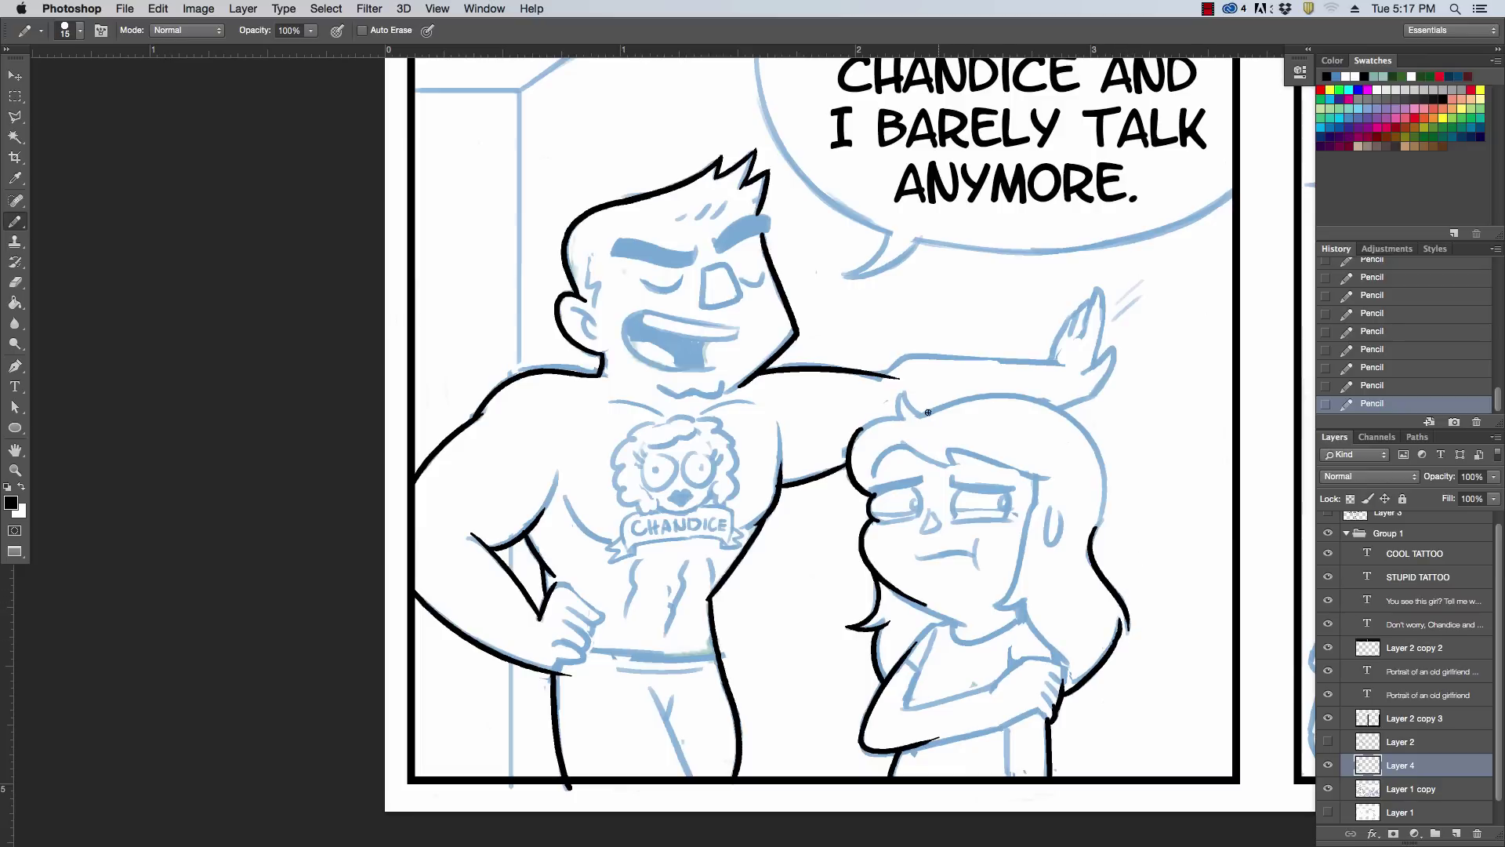
# Ink the crown and back of the girl's hair and clean up its join with the lower wave
pyautogui.moveTo(917, 416)
pyautogui.mouseDown()
pyautogui.moveTo(1107, 502)
pyautogui.moveTo(1094, 529)
pyautogui.mouseUp()
pyautogui.press('super+z')
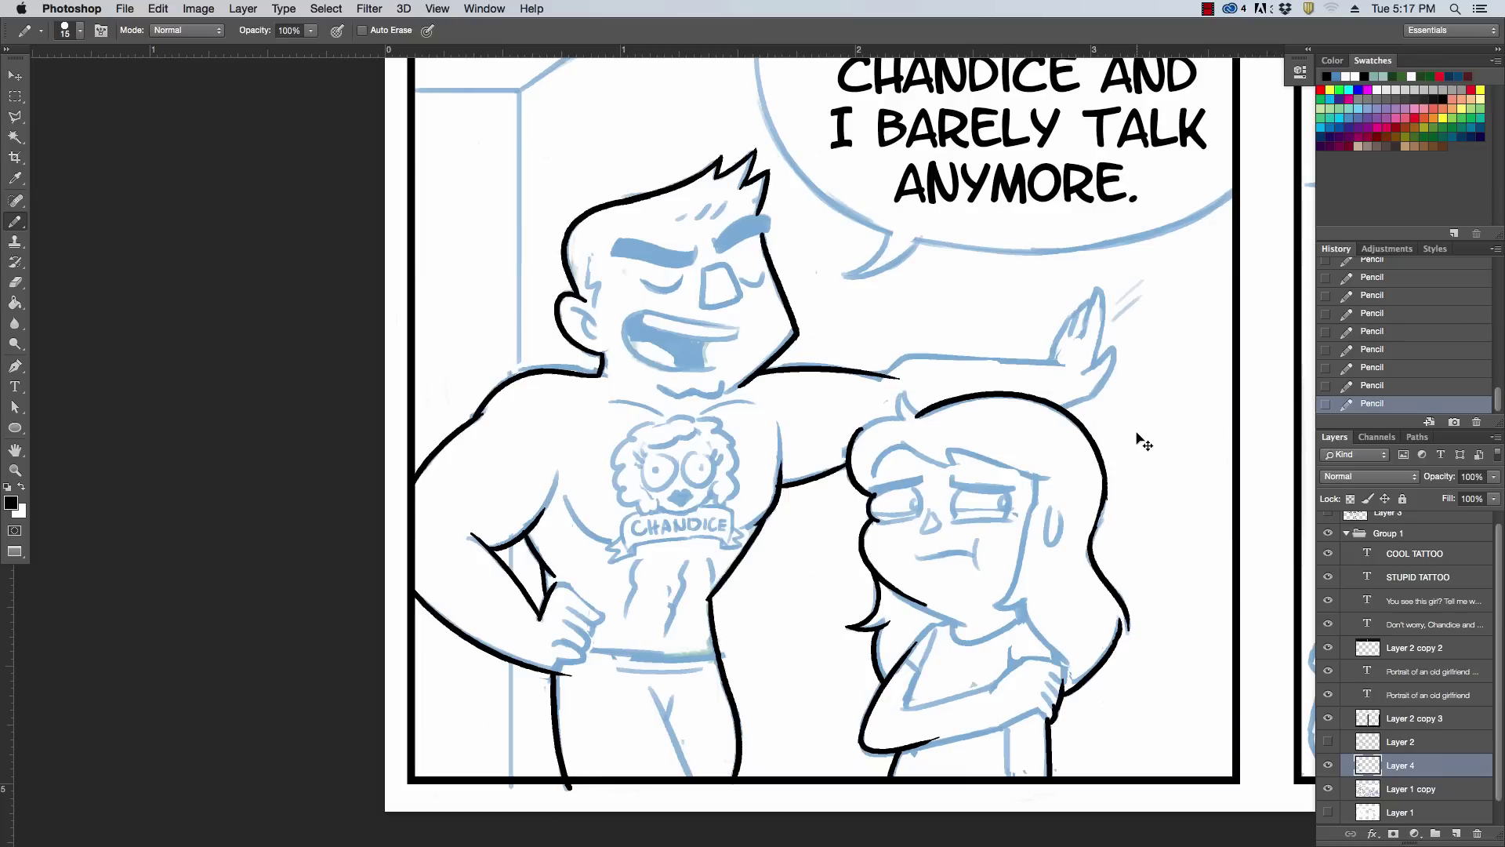
pyautogui.press('super+minus')
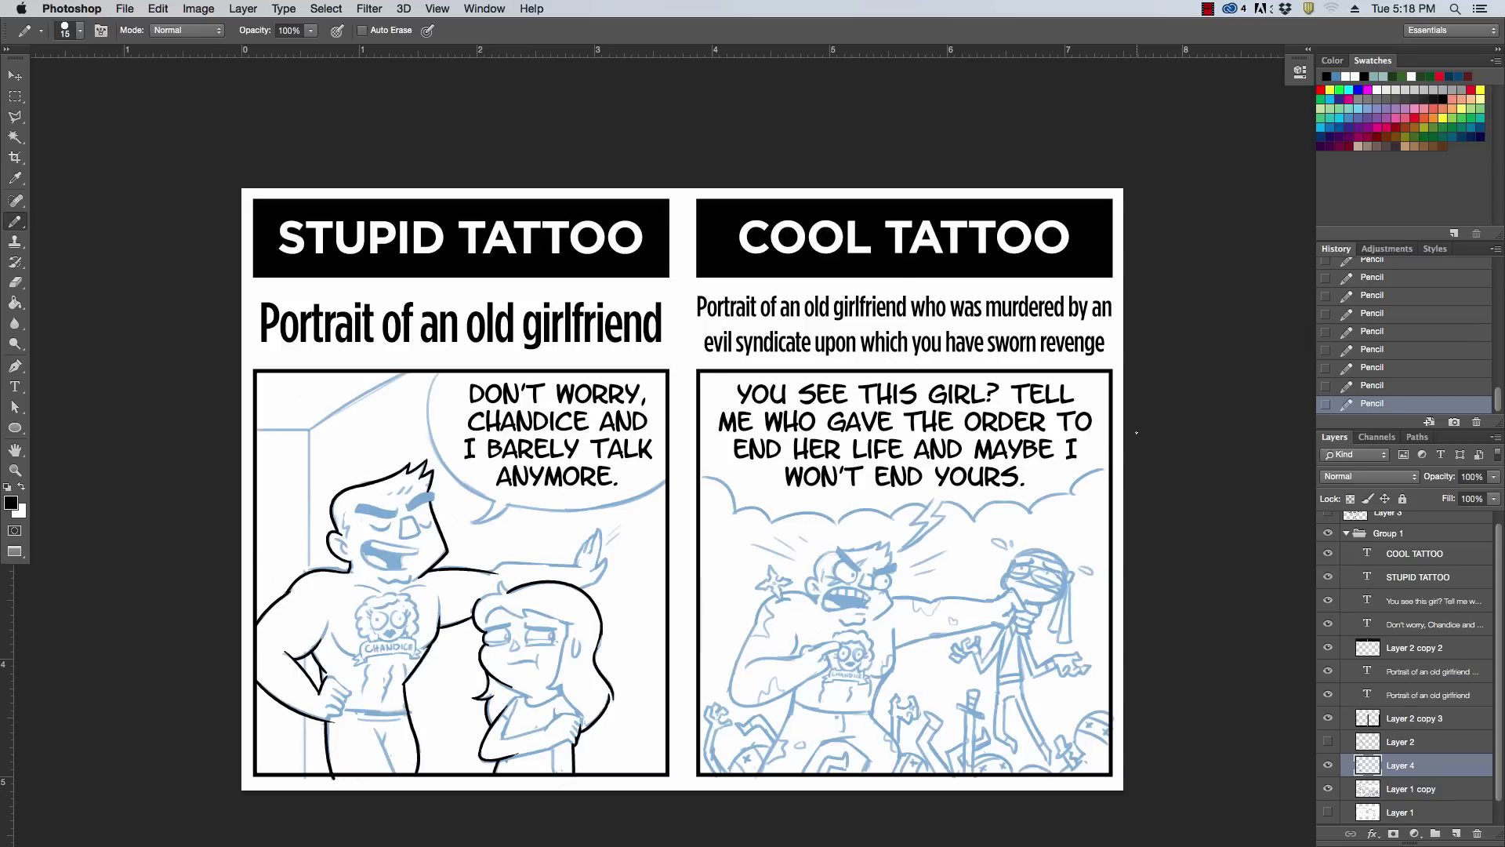
pyautogui.press('super+plus')
pyautogui.press('super+plus')
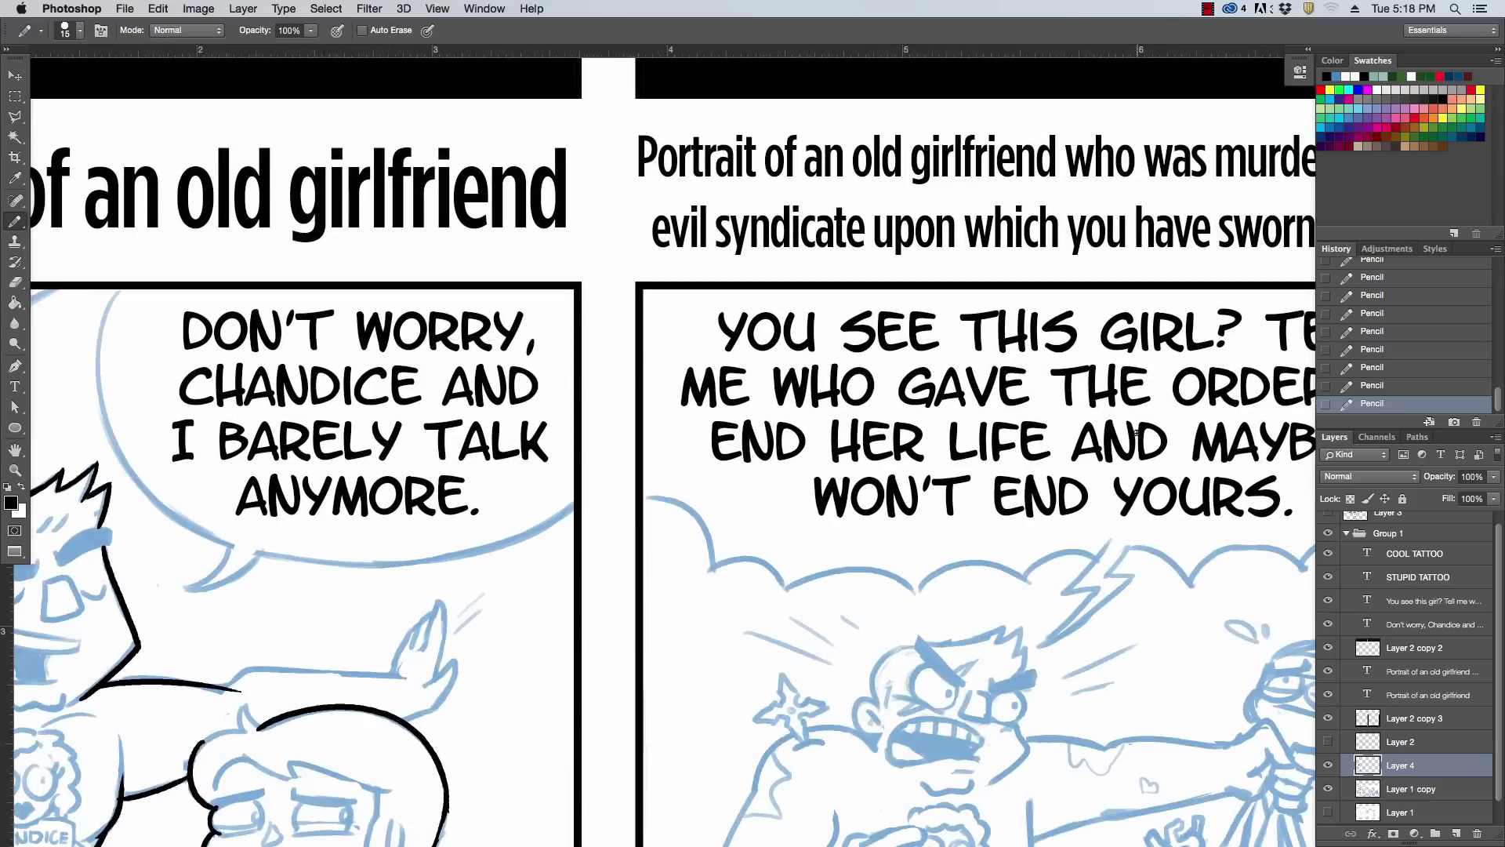
pyautogui.moveTo(615, 653); pyautogui.dragTo(770, 409)
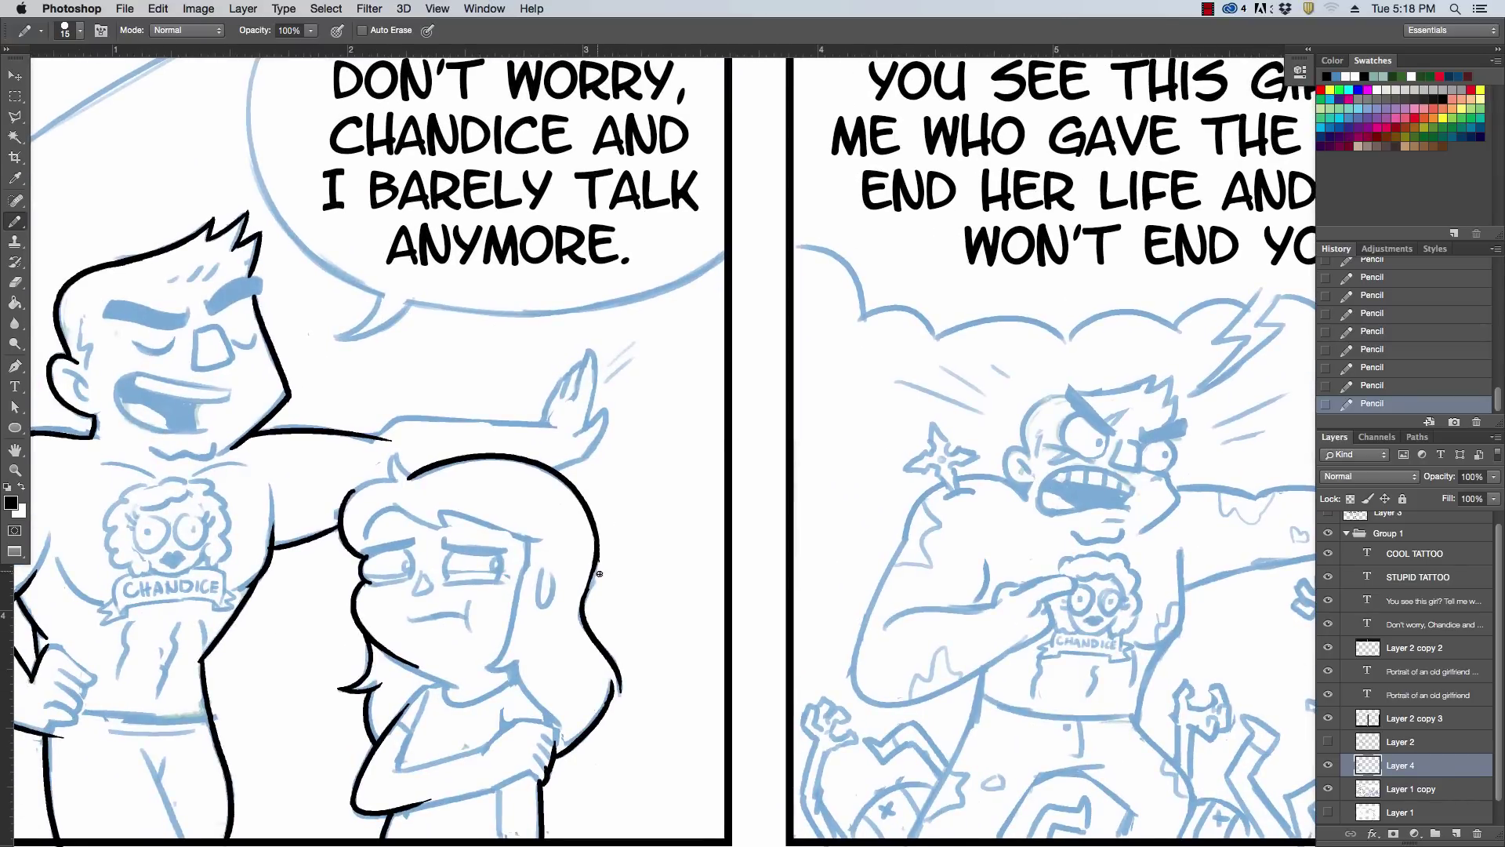
pyautogui.moveTo(593, 576); pyautogui.dragTo(599, 549)
pyautogui.press('super+z')
pyautogui.moveTo(584, 608)
pyautogui.mouseDown()
pyautogui.moveTo(599, 543)
pyautogui.moveTo(611, 571)
pyautogui.mouseUp()
# Ink the upper edge of the man's outstretched forearm and the outline of his raised hand
pyautogui.moveTo(373, 433); pyautogui.dragTo(403, 416)
pyautogui.keyDown('shift'); pyautogui.click(533, 424); pyautogui.keyUp('shift')
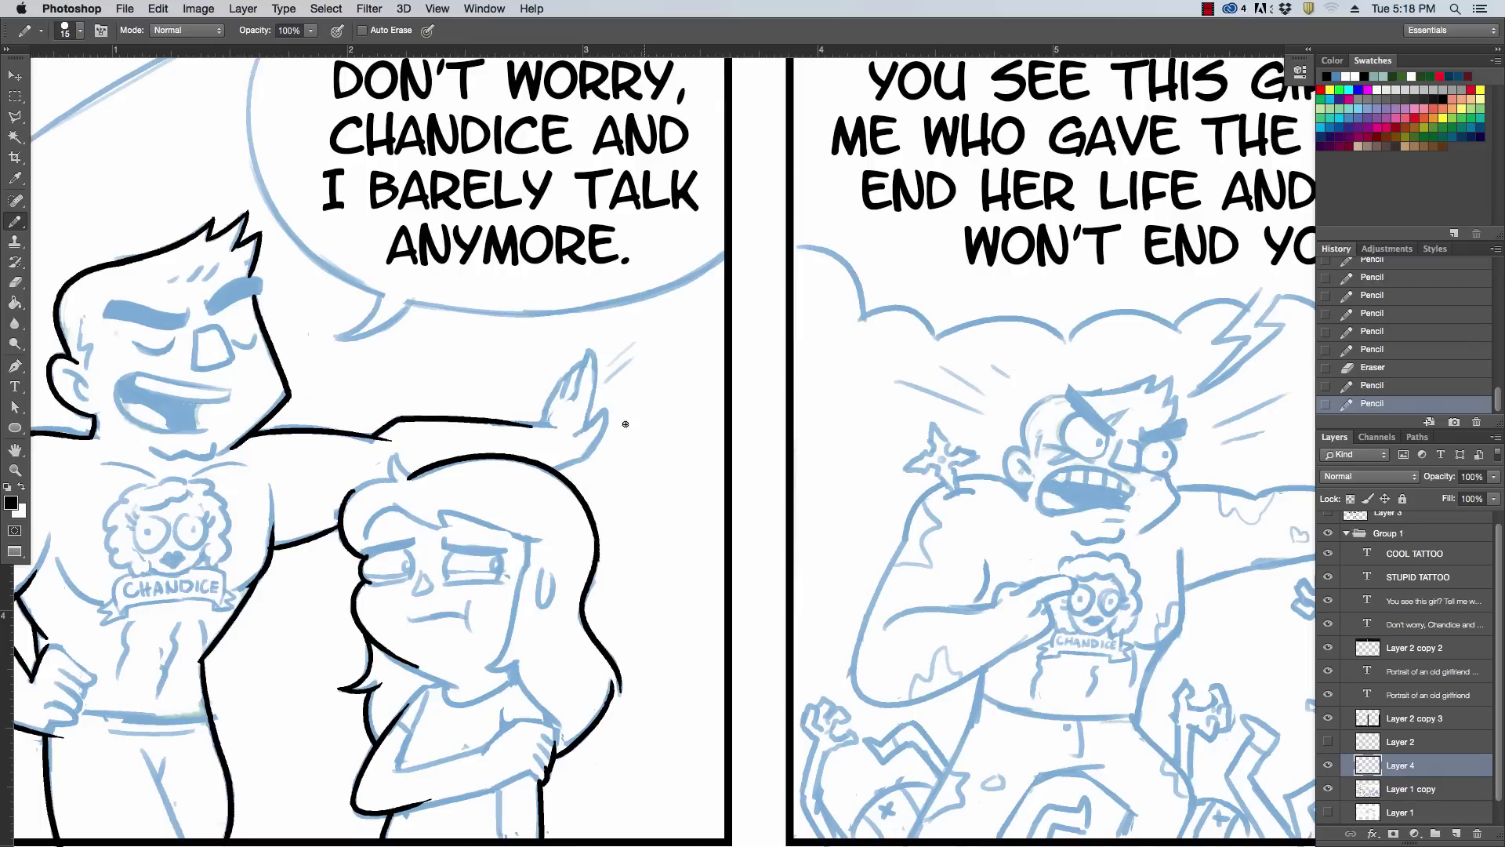
pyautogui.keyDown('shift'); pyautogui.click(565, 430); pyautogui.keyUp('shift')
pyautogui.moveTo(553, 469)
pyautogui.mouseDown()
pyautogui.moveTo(589, 456)
pyautogui.moveTo(610, 417)
pyautogui.moveTo(562, 380)
pyautogui.moveTo(593, 352)
pyautogui.moveTo(594, 385)
pyautogui.moveTo(595, 353)
pyautogui.mouseUp()
pyautogui.press('super+z')
pyautogui.press('super+z')
pyautogui.press('super+z')
pyautogui.press('super+z')
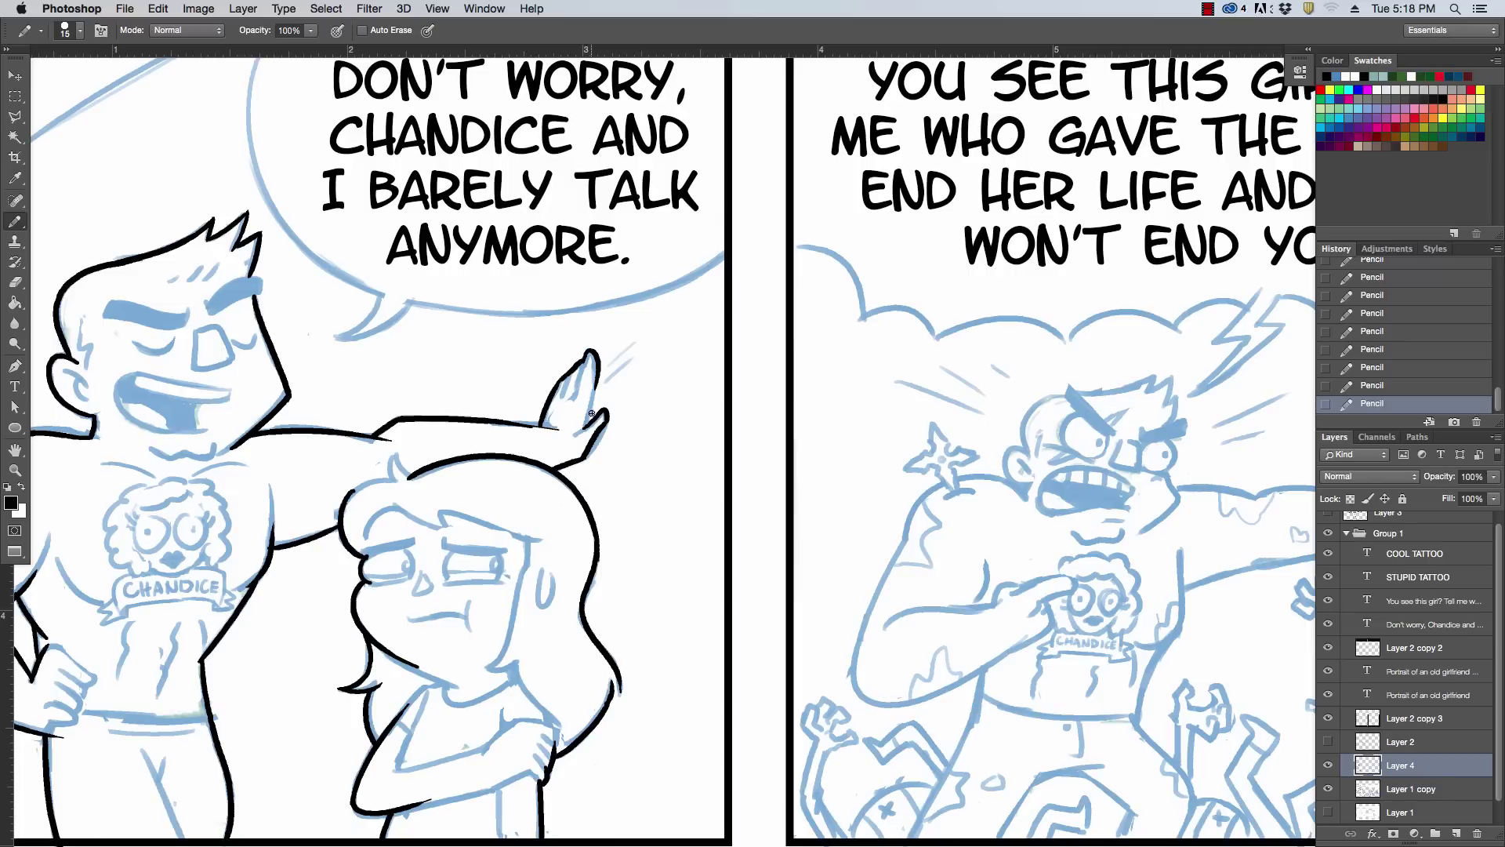
pyautogui.moveTo(587, 428); pyautogui.dragTo(598, 381)
# Ink the front top of the girl's hair with its small tuft, and trim overrunning lines with the Eraser
pyautogui.moveTo(347, 497)
pyautogui.mouseDown()
pyautogui.moveTo(397, 482)
pyautogui.moveTo(394, 451)
pyautogui.moveTo(409, 476)
pyautogui.mouseUp()
pyautogui.press('super+z')
pyautogui.press('super+alt+z')
pyautogui.press('super+alt+z')
pyautogui.moveTo(406, 448); pyautogui.dragTo(403, 436)
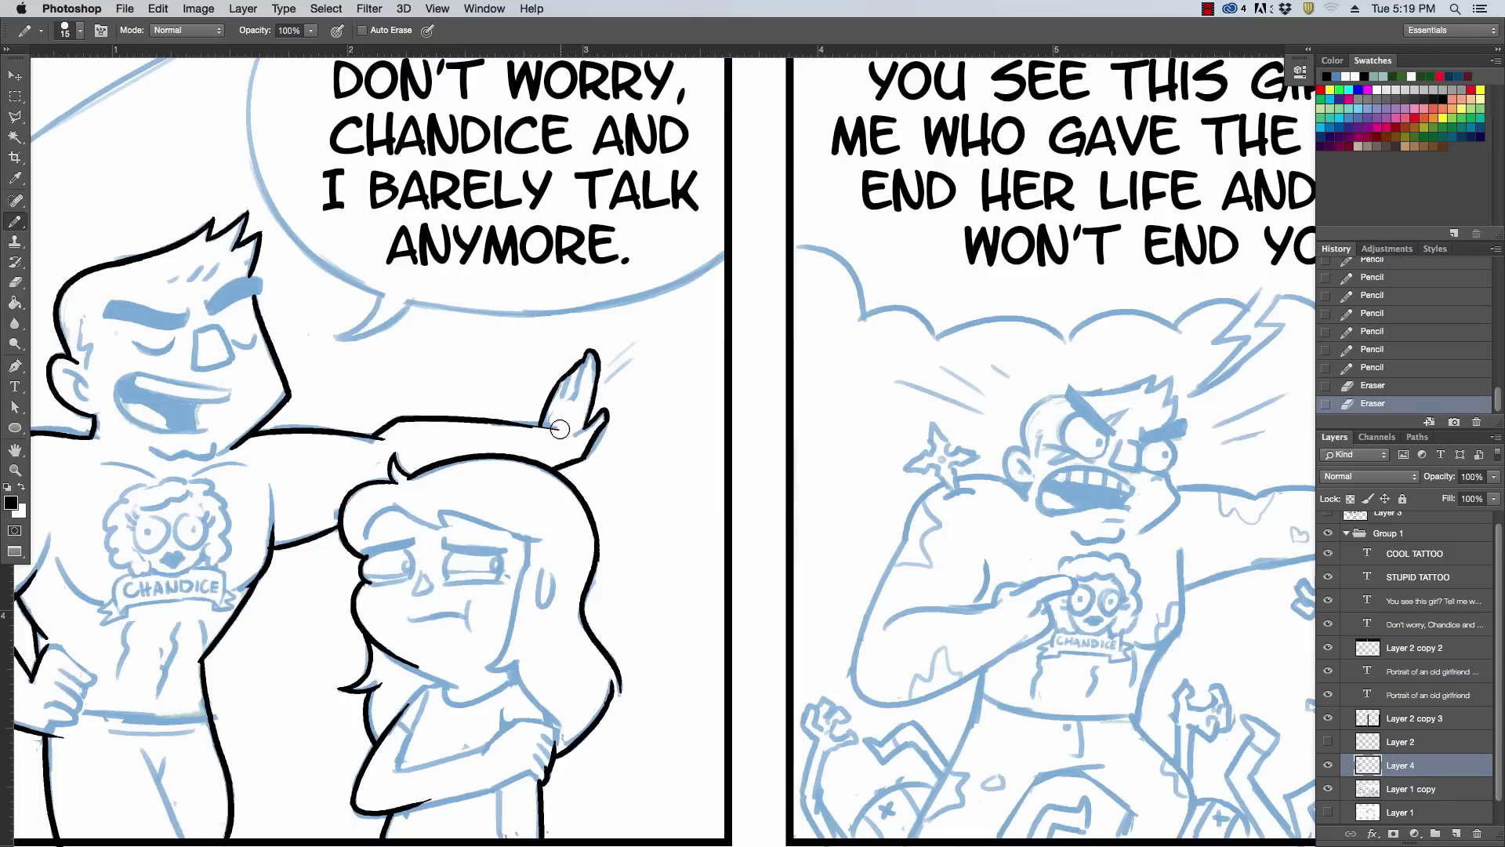
pyautogui.moveTo(561, 431); pyautogui.dragTo(552, 427)
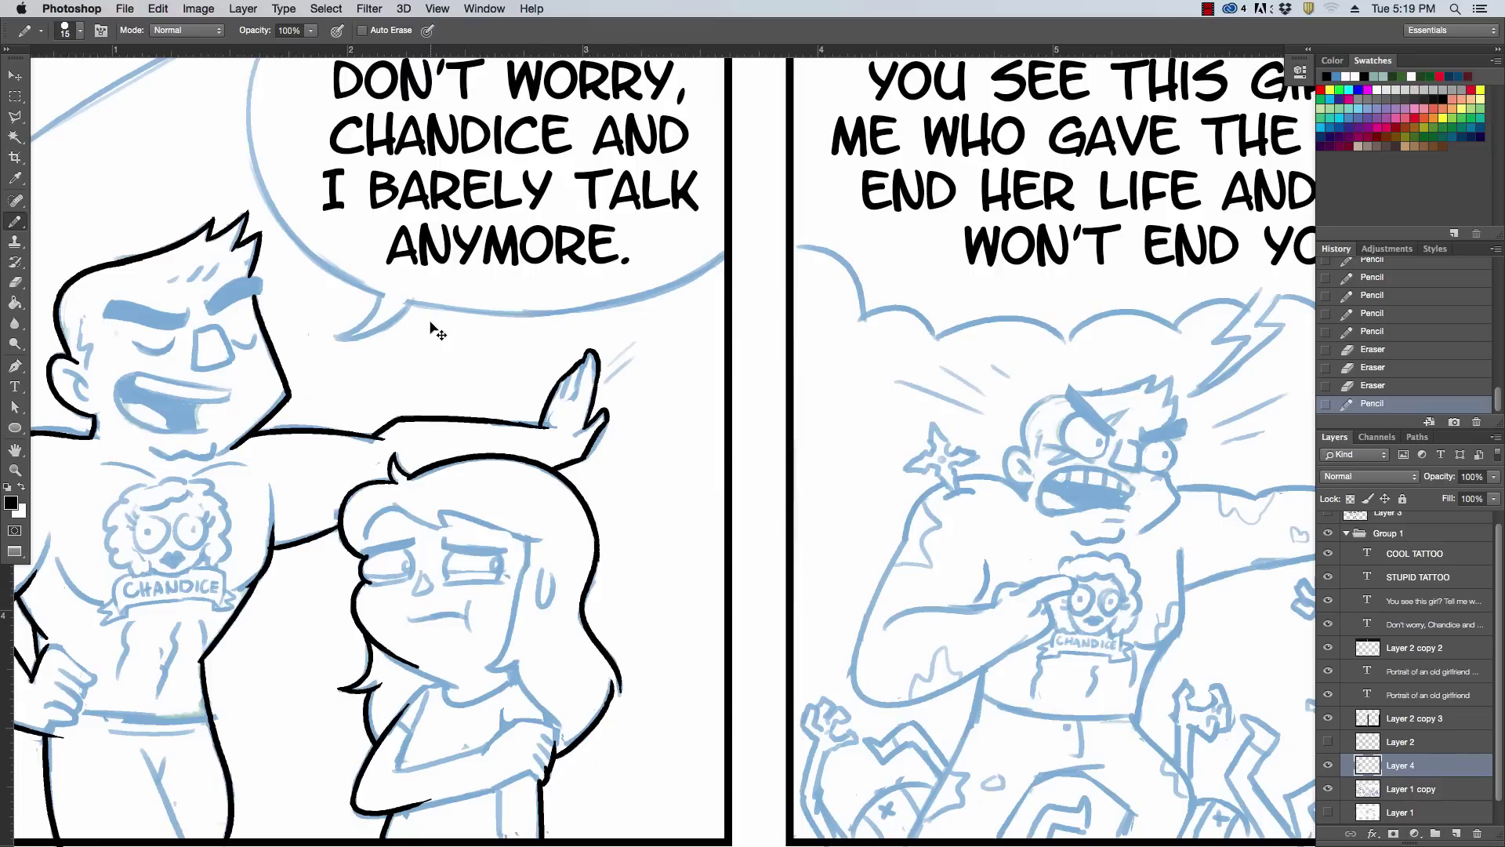
# Hide Group 1 and add a new blank layer at the top of the layer stack
pyautogui.press('super+minus')
pyautogui.press('super+minus')
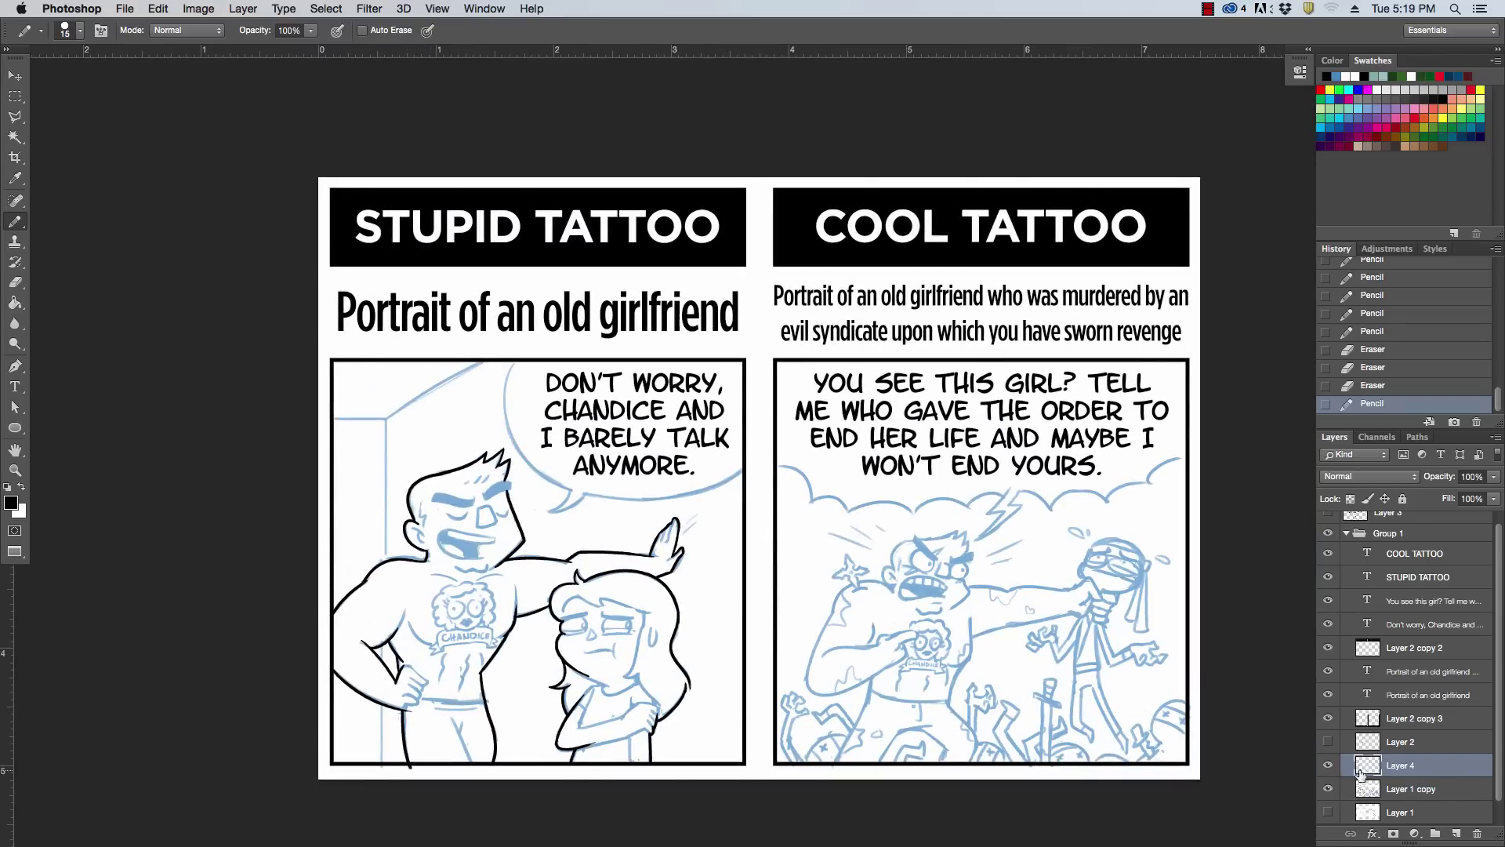
pyautogui.click(1328, 533)
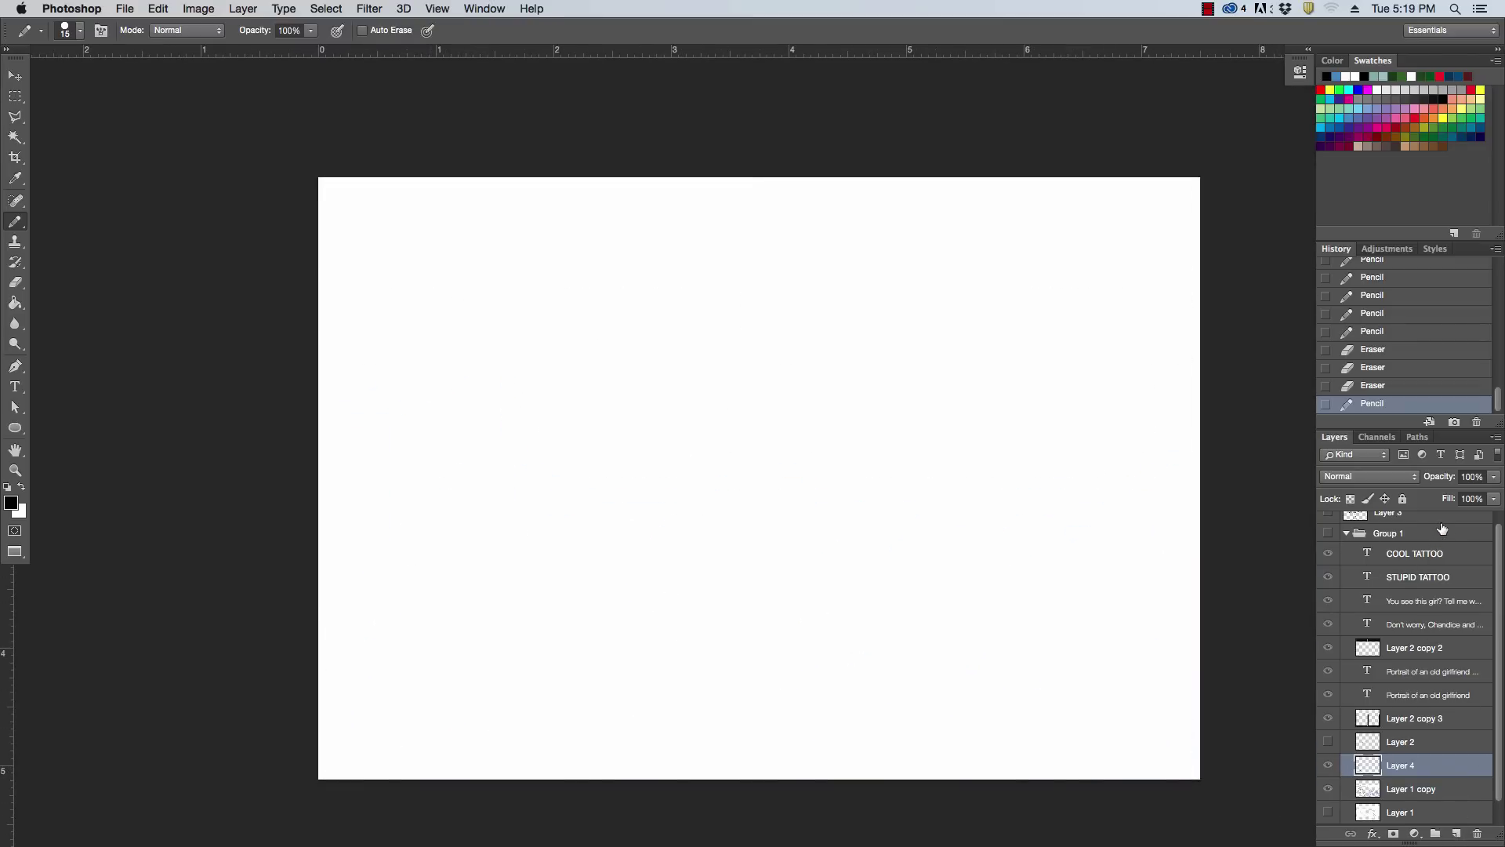
pyautogui.scroll(1, 1443, 529)
pyautogui.click(1456, 833)
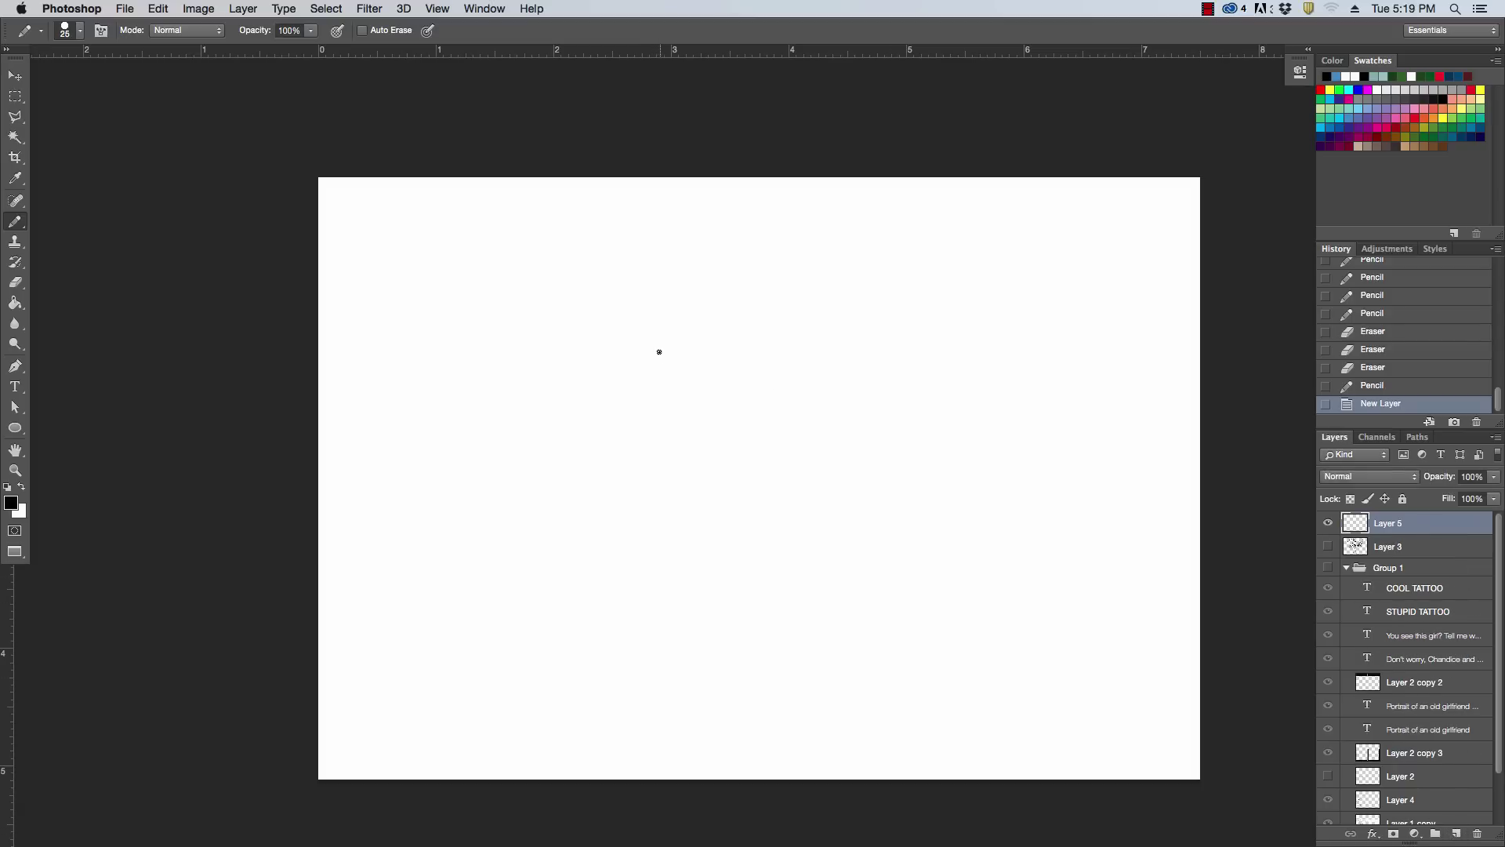
# Doodle the contour lines of a torso and legs on the blank layer with the Pencil at size 25
pyautogui.moveTo(641, 342); pyautogui.dragTo(646, 546)
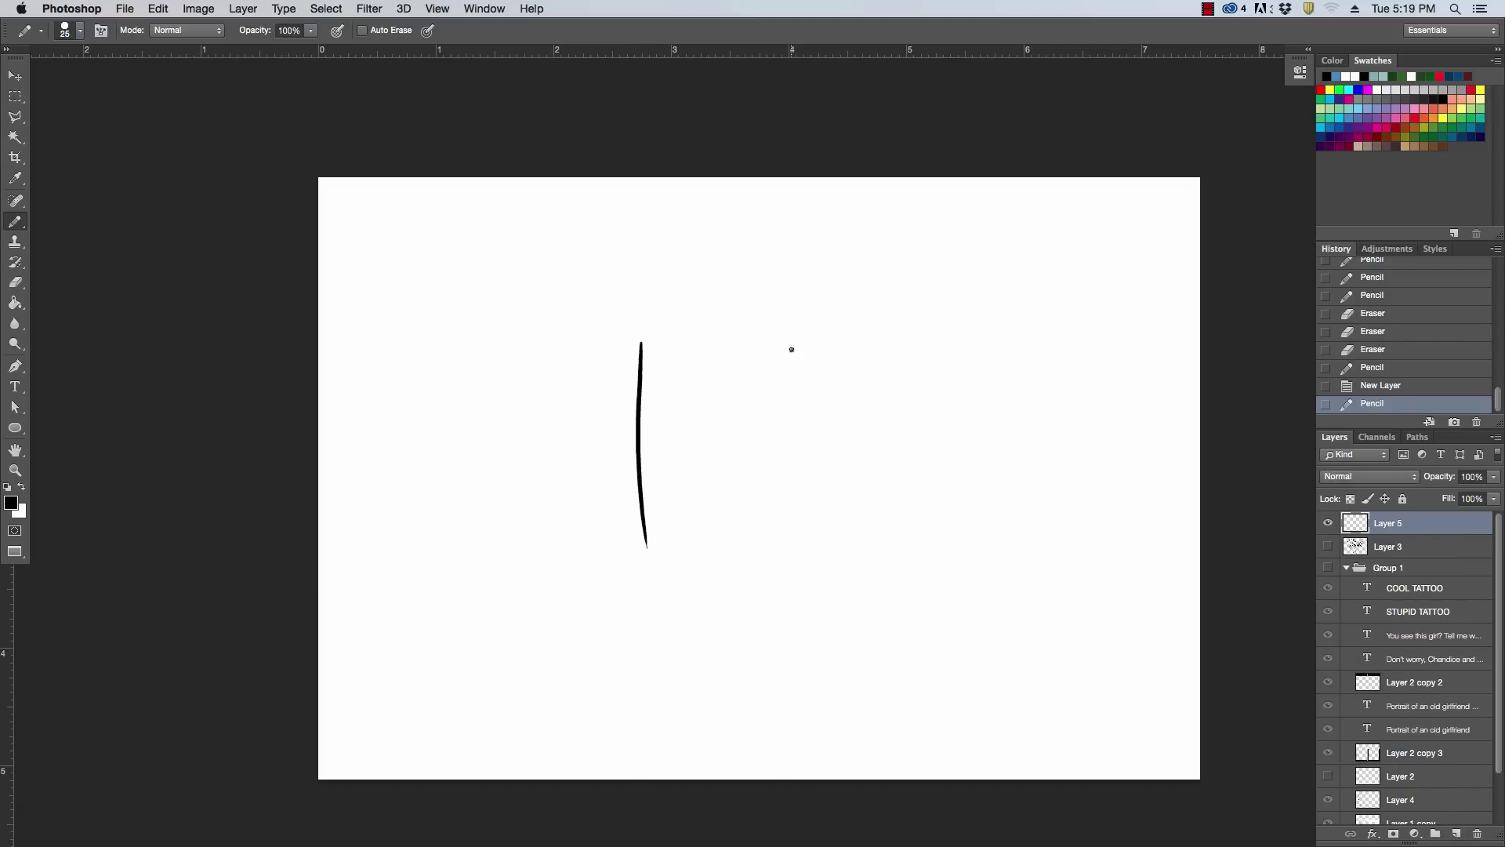
pyautogui.moveTo(792, 350); pyautogui.dragTo(800, 610)
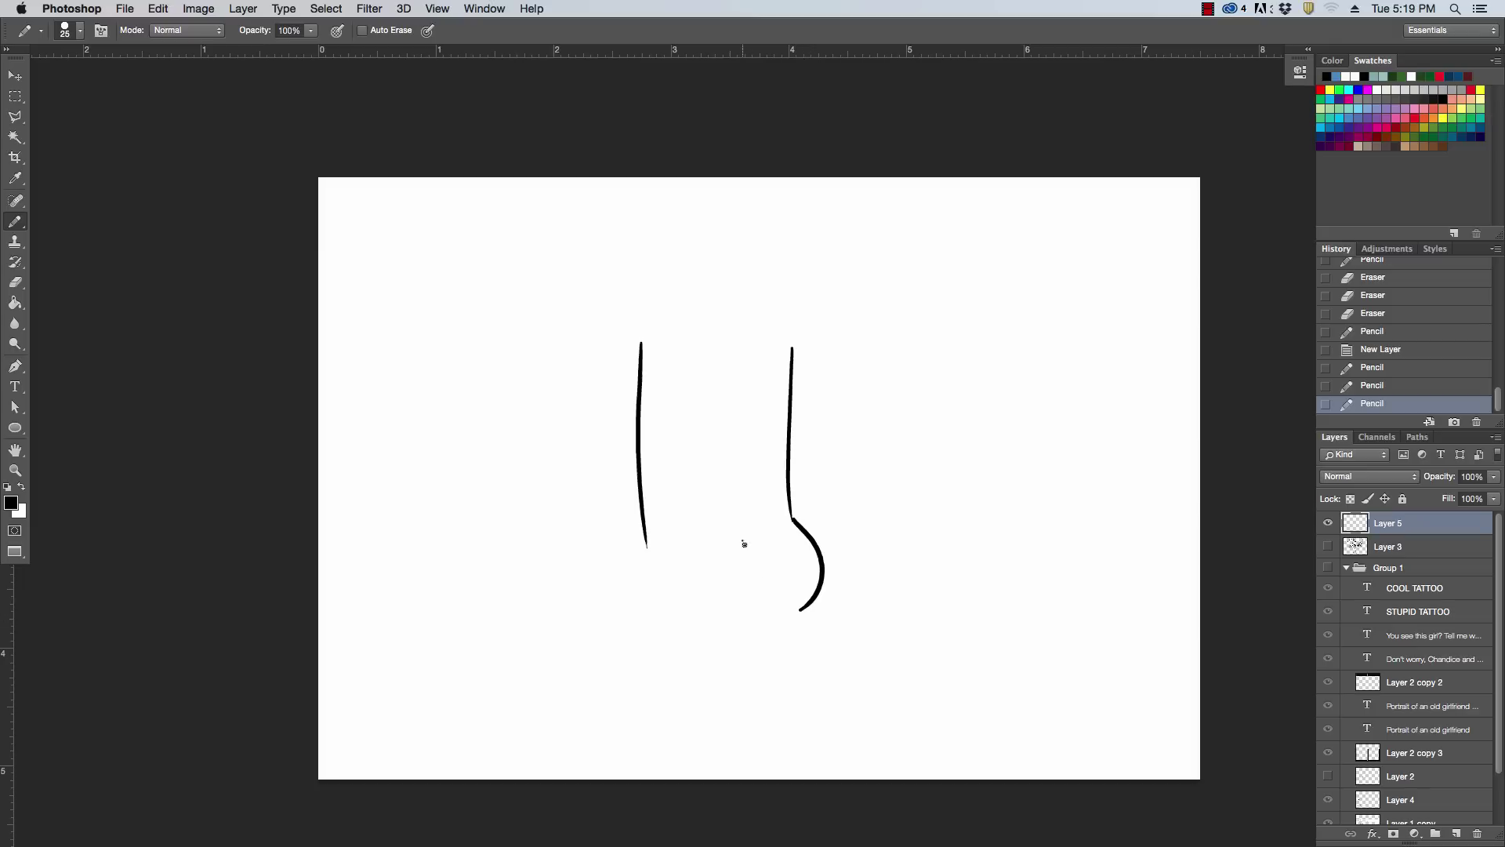
pyautogui.moveTo(742, 541); pyautogui.dragTo(741, 623)
pyautogui.moveTo(648, 549); pyautogui.dragTo(667, 729)
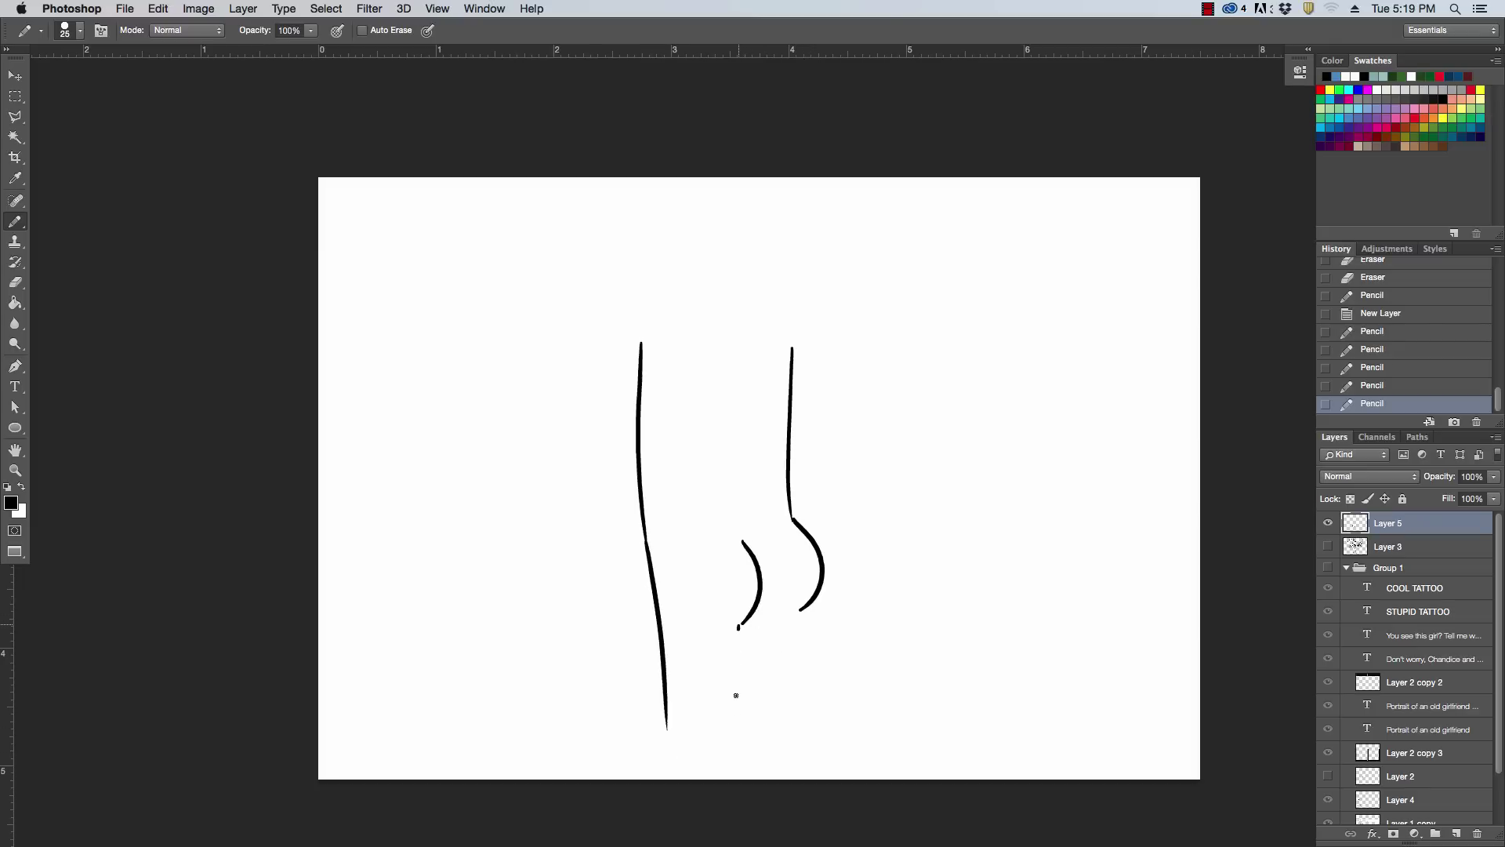
pyautogui.moveTo(736, 695); pyautogui.dragTo(737, 729)
pyautogui.moveTo(799, 608); pyautogui.dragTo(785, 727)
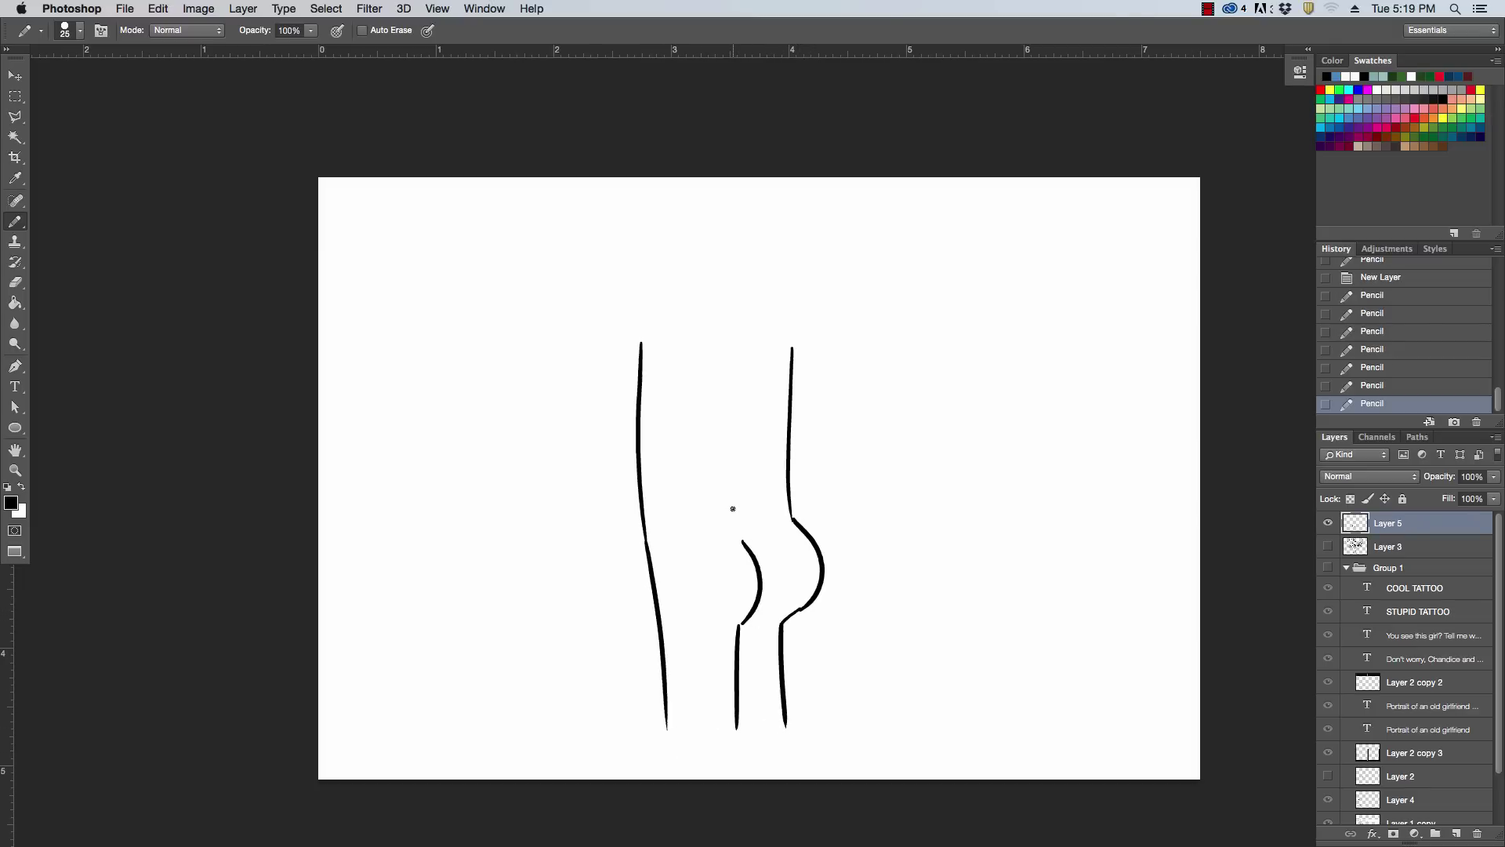
# Add stacked rounded shapes, a spine line and shoulder curves to the body doodle, and extend its lower curves
pyautogui.moveTo(729, 488)
pyautogui.mouseDown()
pyautogui.moveTo(733, 521)
pyautogui.moveTo(755, 497)
pyautogui.moveTo(735, 493)
pyautogui.moveTo(753, 469)
pyautogui.moveTo(723, 469)
pyautogui.moveTo(743, 467)
pyautogui.moveTo(756, 439)
pyautogui.mouseUp()
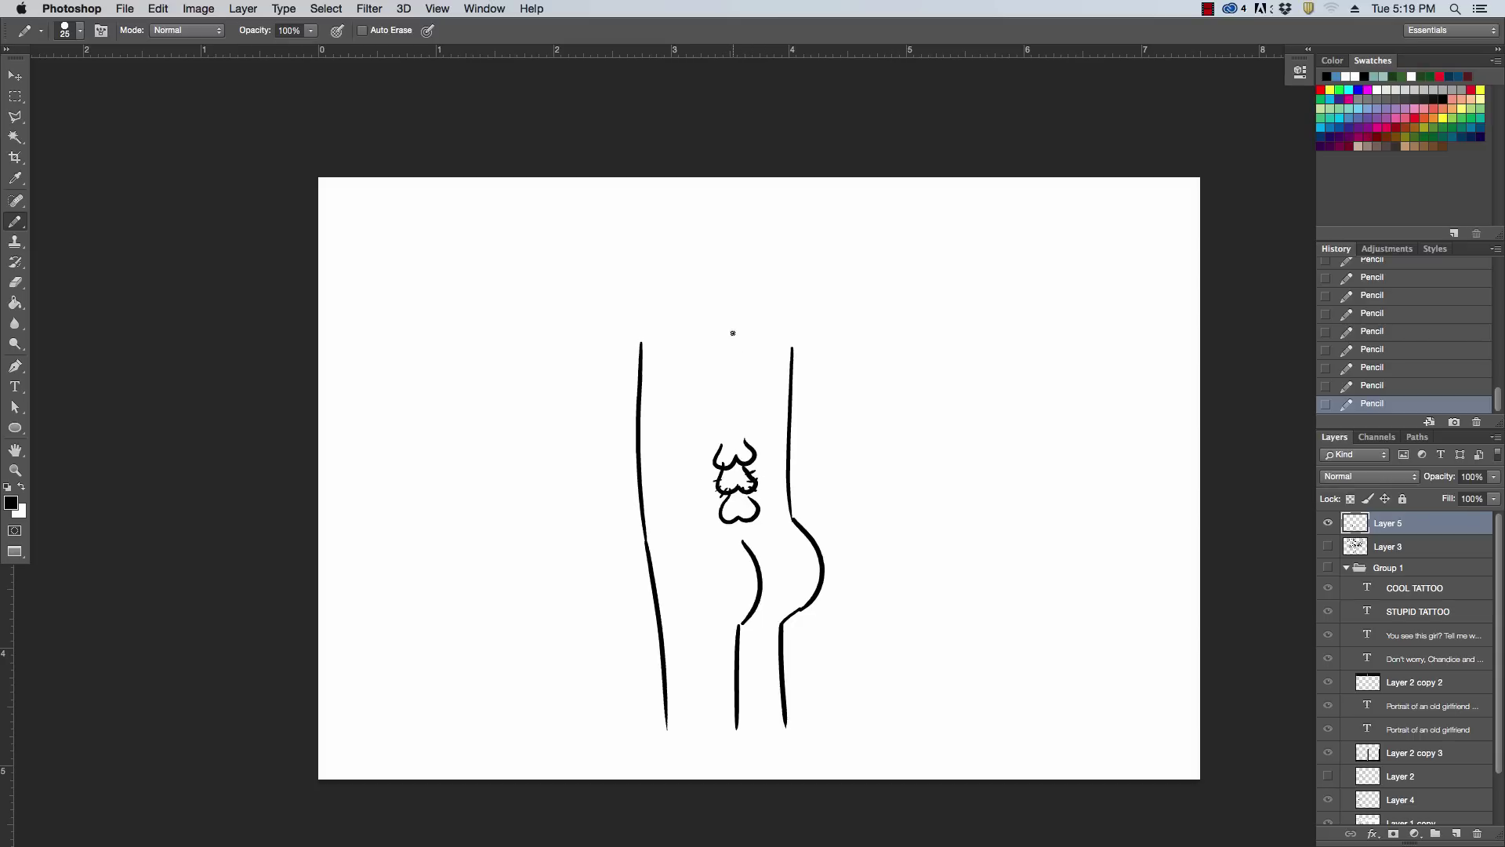
pyautogui.moveTo(733, 336); pyautogui.dragTo(729, 418)
pyautogui.moveTo(696, 302); pyautogui.dragTo(689, 361)
pyautogui.moveTo(793, 300); pyautogui.dragTo(793, 352)
pyautogui.moveTo(718, 628); pyautogui.dragTo(801, 606)
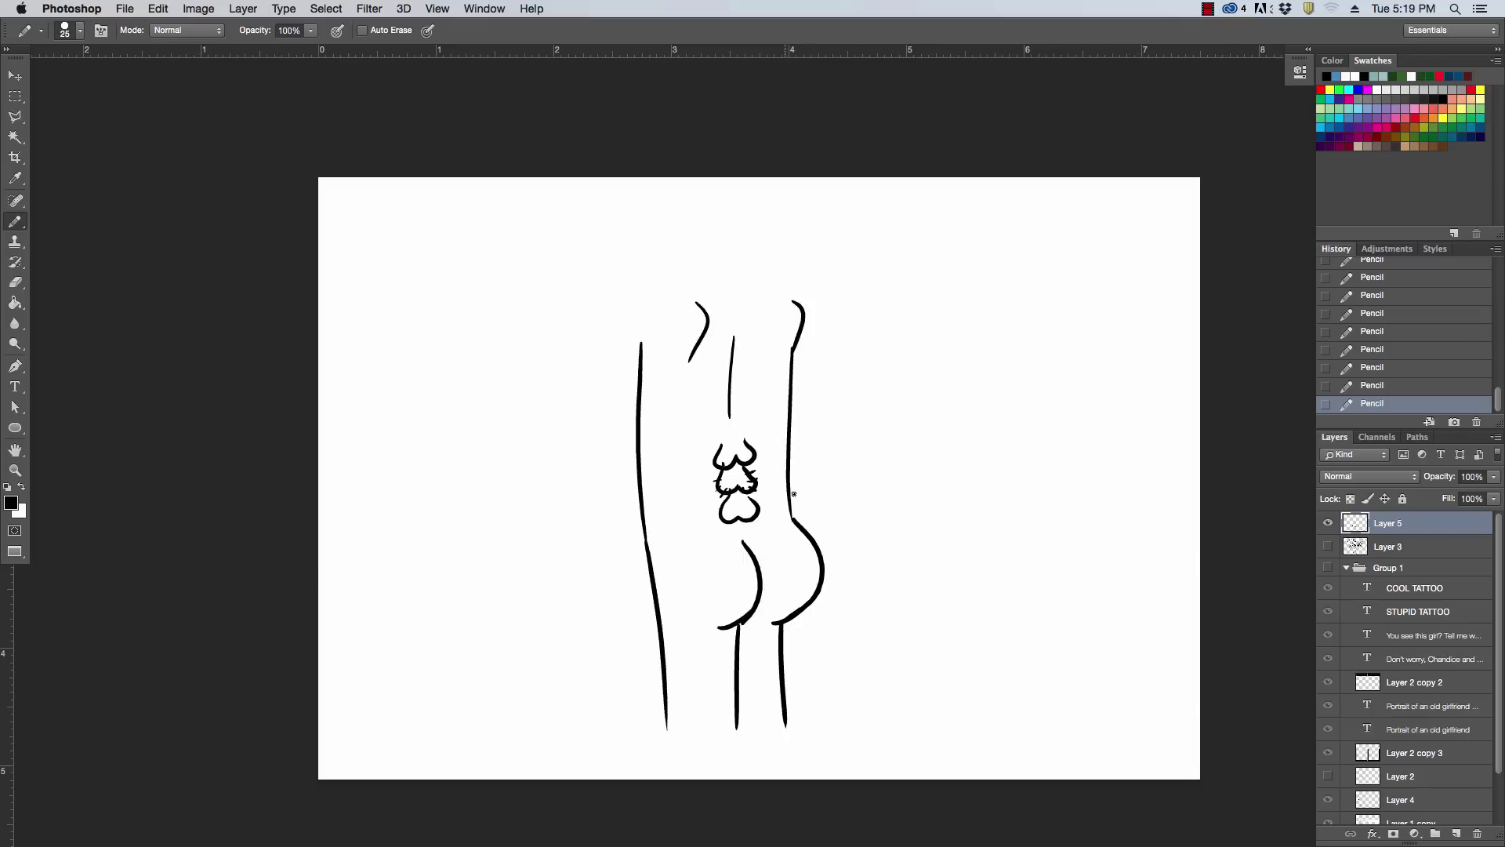
pyautogui.moveTo(730, 528); pyautogui.dragTo(752, 528)
# Hide the doodle layer, show Group 1 again and select Layer 4 for inking
pyautogui.click(1327, 523)
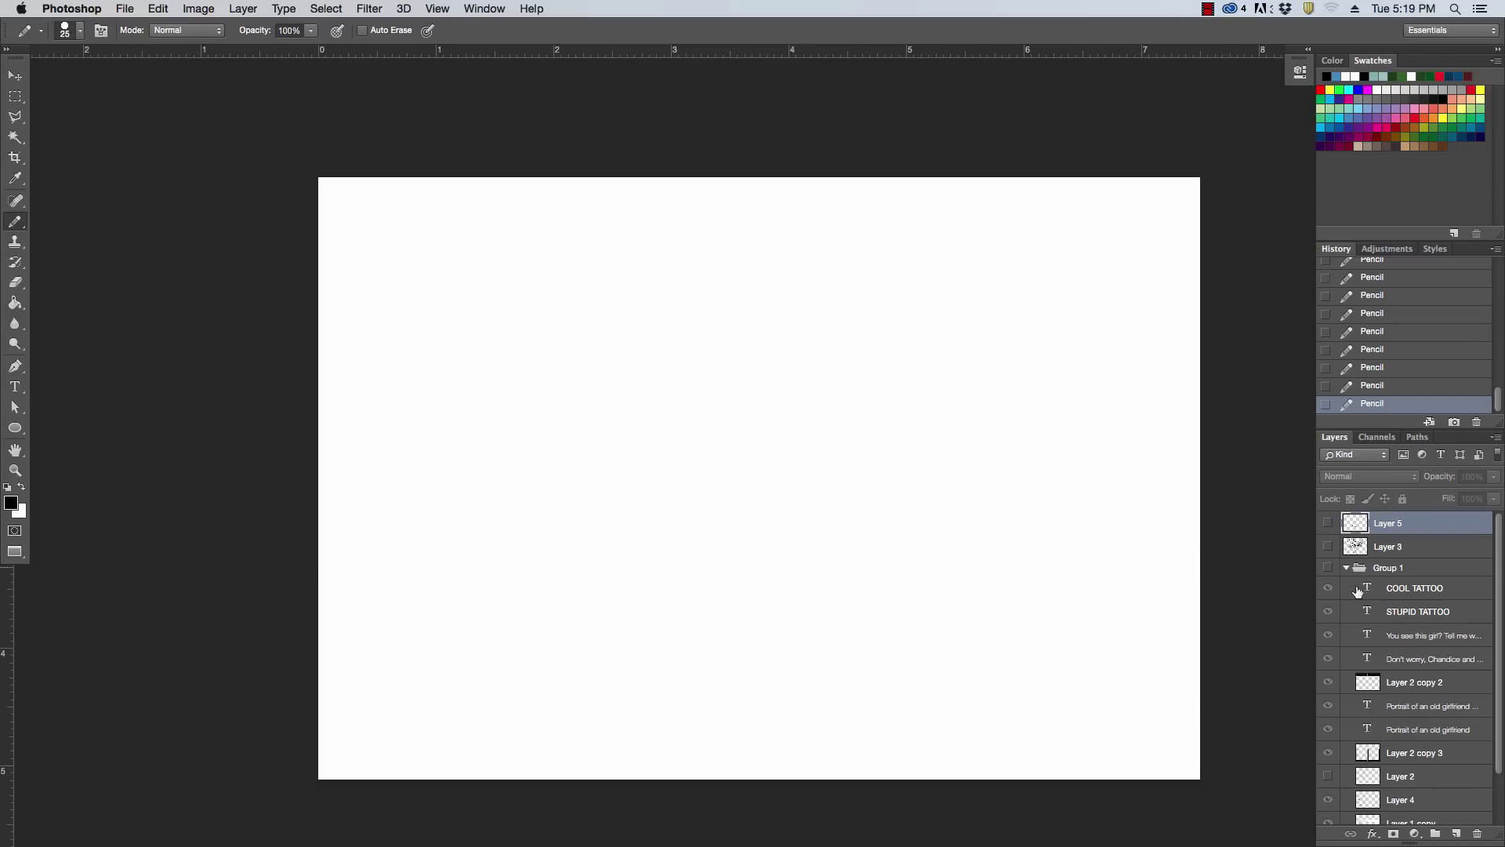
pyautogui.click(1328, 567)
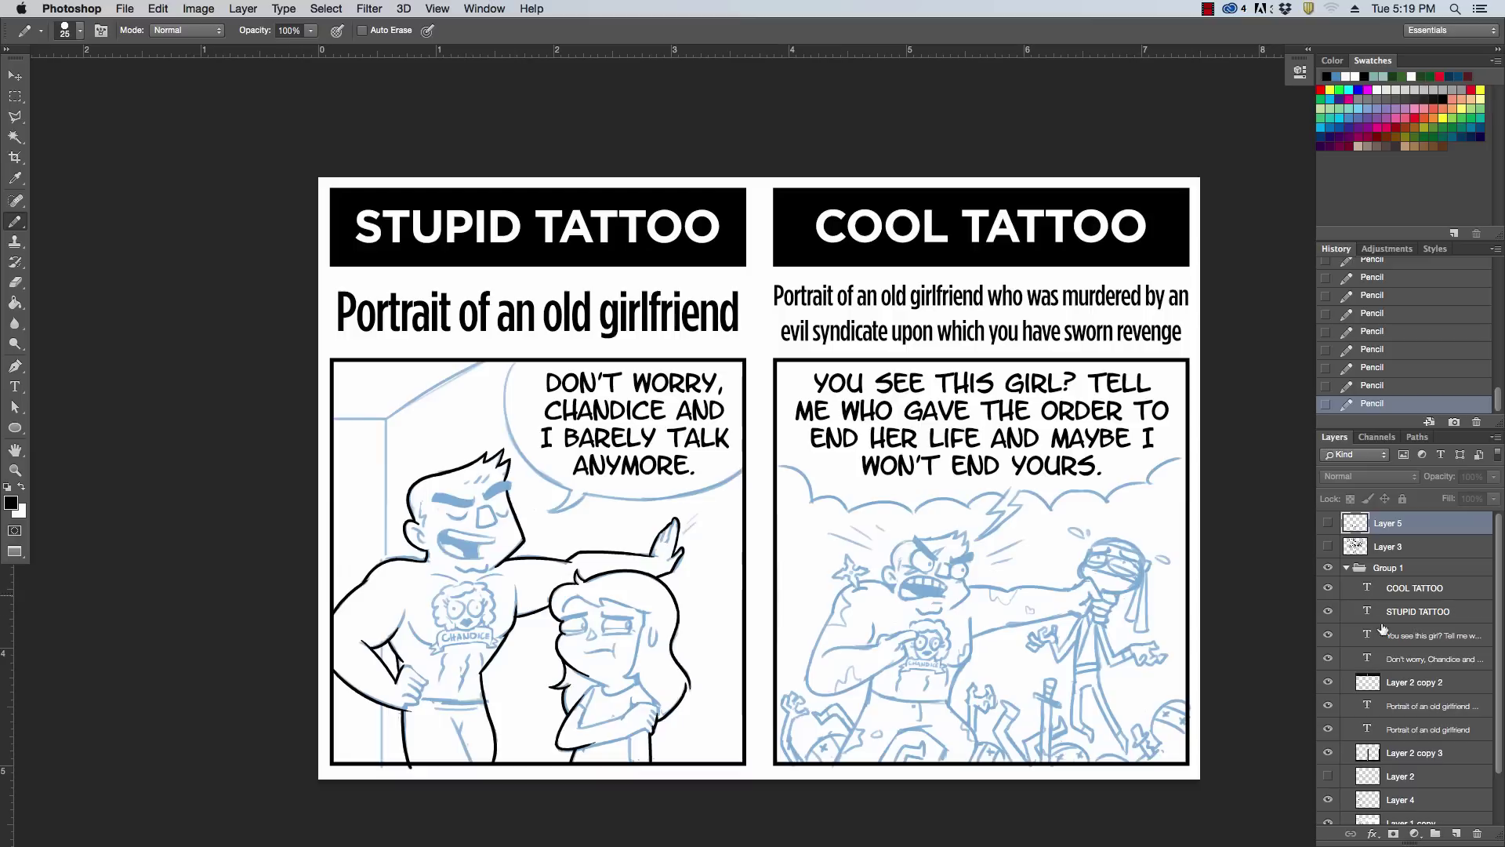
pyautogui.click(1392, 800)
# Set the Pencil size to 10 and ink the girl's near shoulder line and the end of her jawline
pyautogui.press('super+equal')
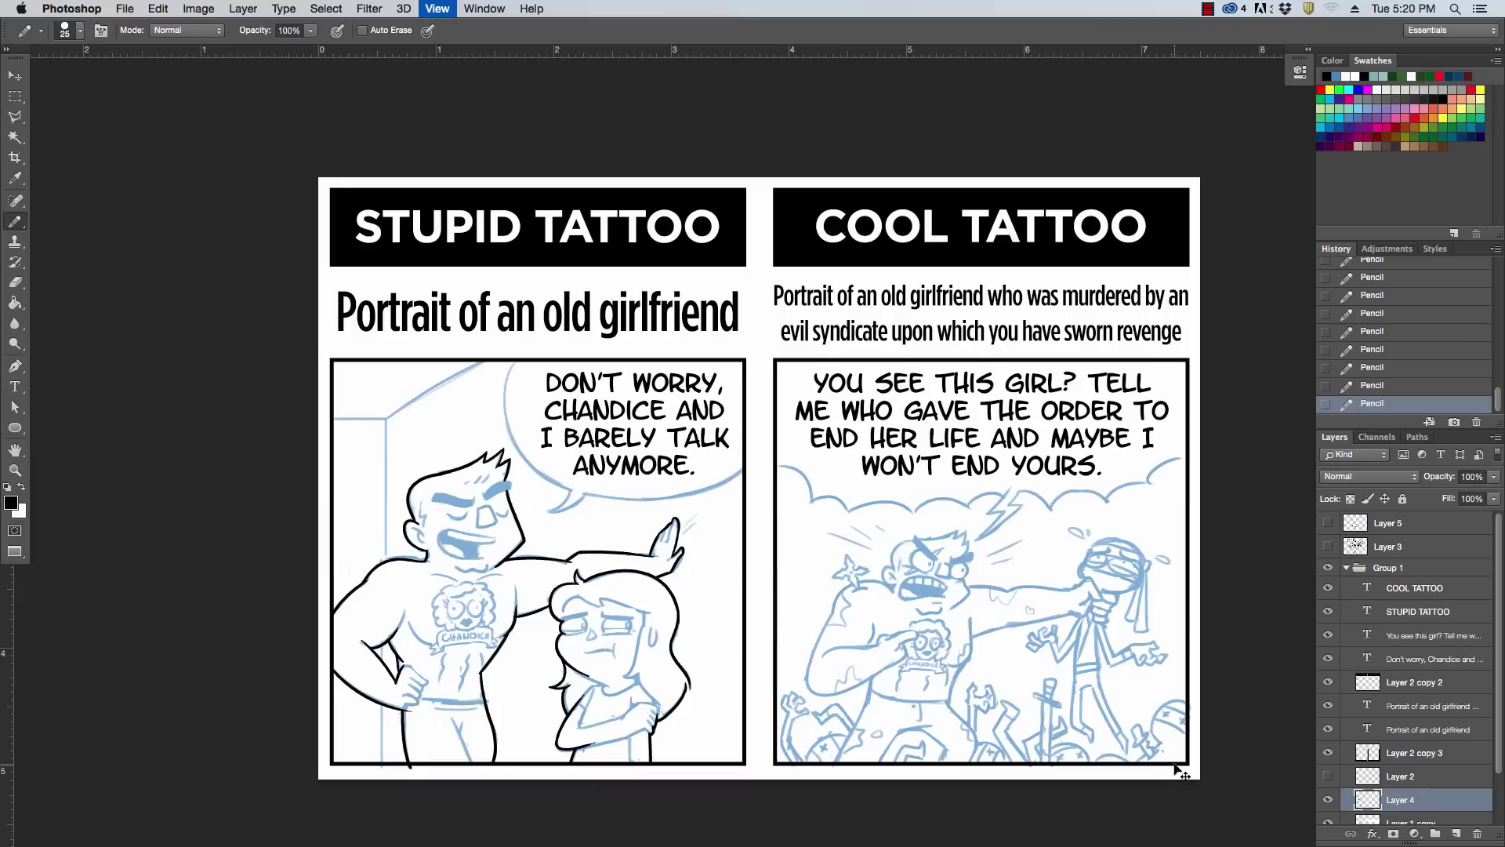
pyautogui.moveTo(651, 622); pyautogui.dragTo(876, 362)
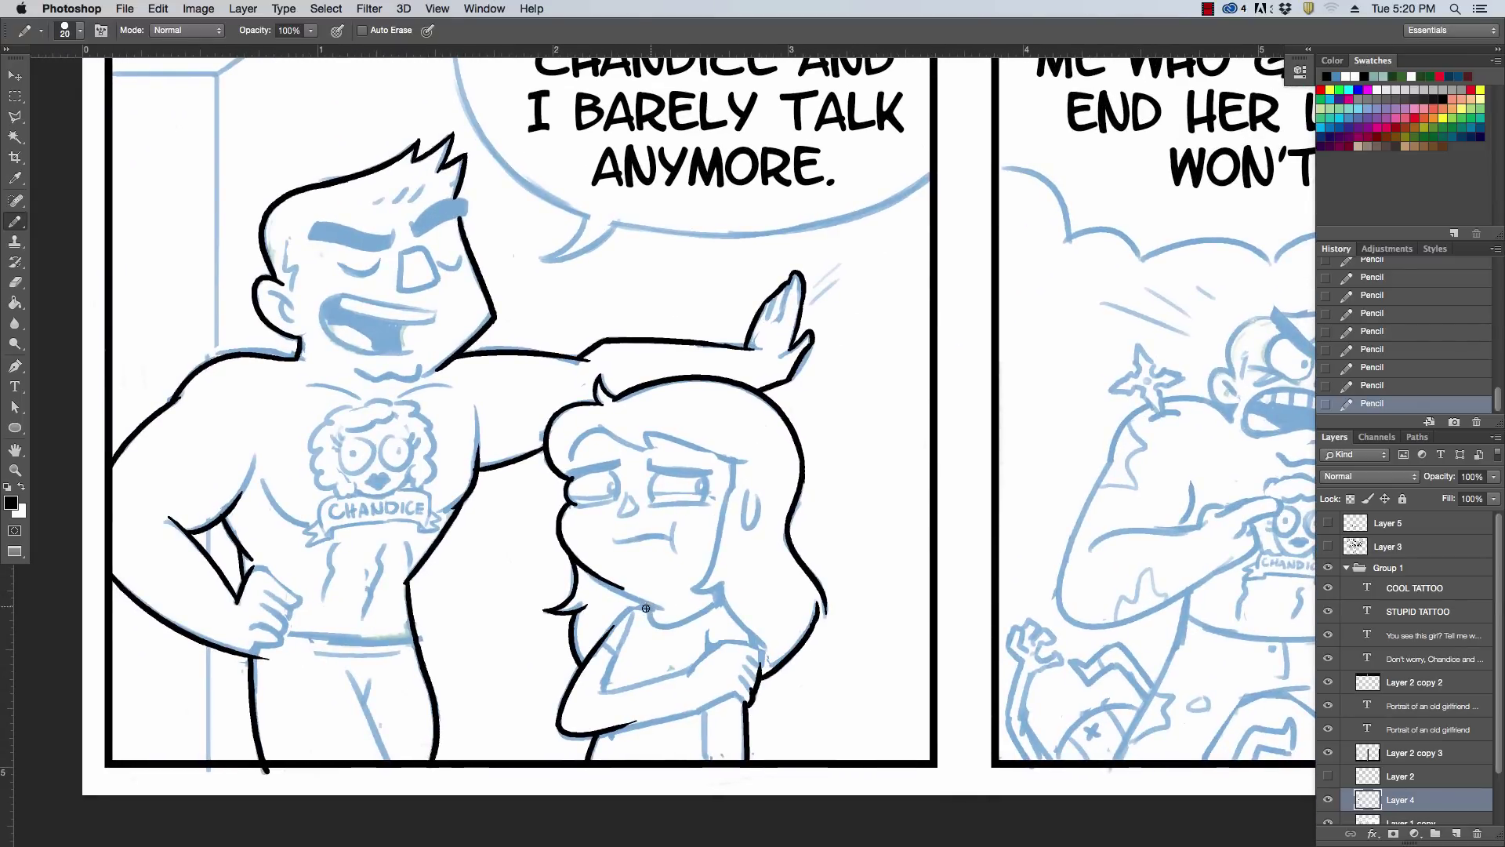
pyautogui.press('[')
pyautogui.press('[')
pyautogui.moveTo(601, 641); pyautogui.dragTo(656, 603)
pyautogui.press('super+z')
pyautogui.press('super+z')
pyautogui.press('super+z')
pyautogui.press('super+z')
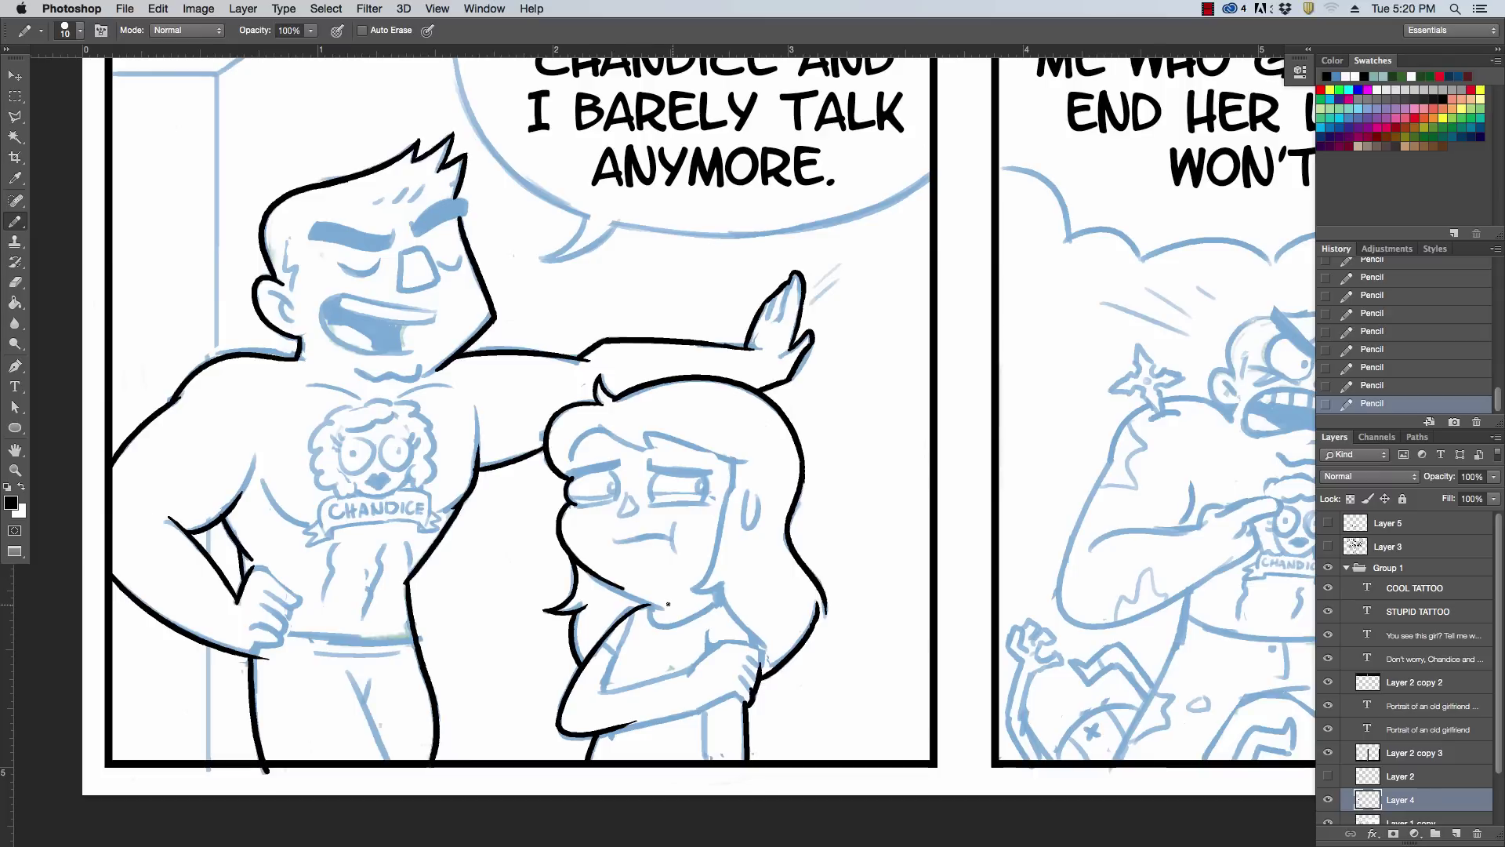
pyautogui.moveTo(613, 582); pyautogui.dragTo(668, 601)
pyautogui.press('super+z')
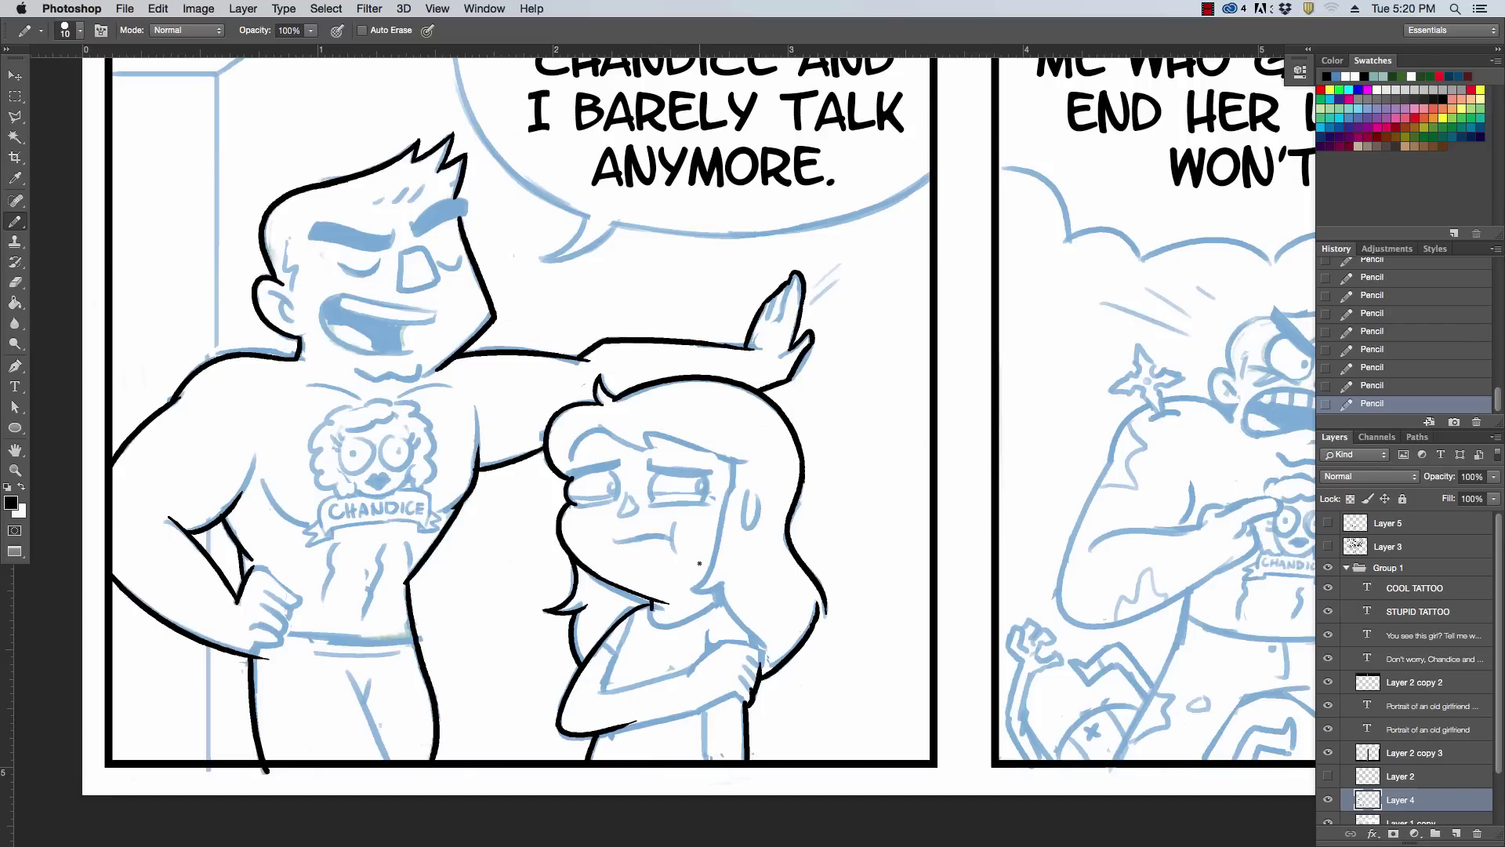
# Ink the inner edge of the girl's hair beside her face, the lock ends over her shoulder and the short armhole line
pyautogui.moveTo(733, 472)
pyautogui.mouseDown()
pyautogui.moveTo(704, 594)
pyautogui.moveTo(737, 572)
pyautogui.moveTo(692, 590)
pyautogui.moveTo(728, 573)
pyautogui.moveTo(715, 595)
pyautogui.moveTo(768, 662)
pyautogui.mouseUp()
pyautogui.press('super+z')
pyautogui.press('super+z')
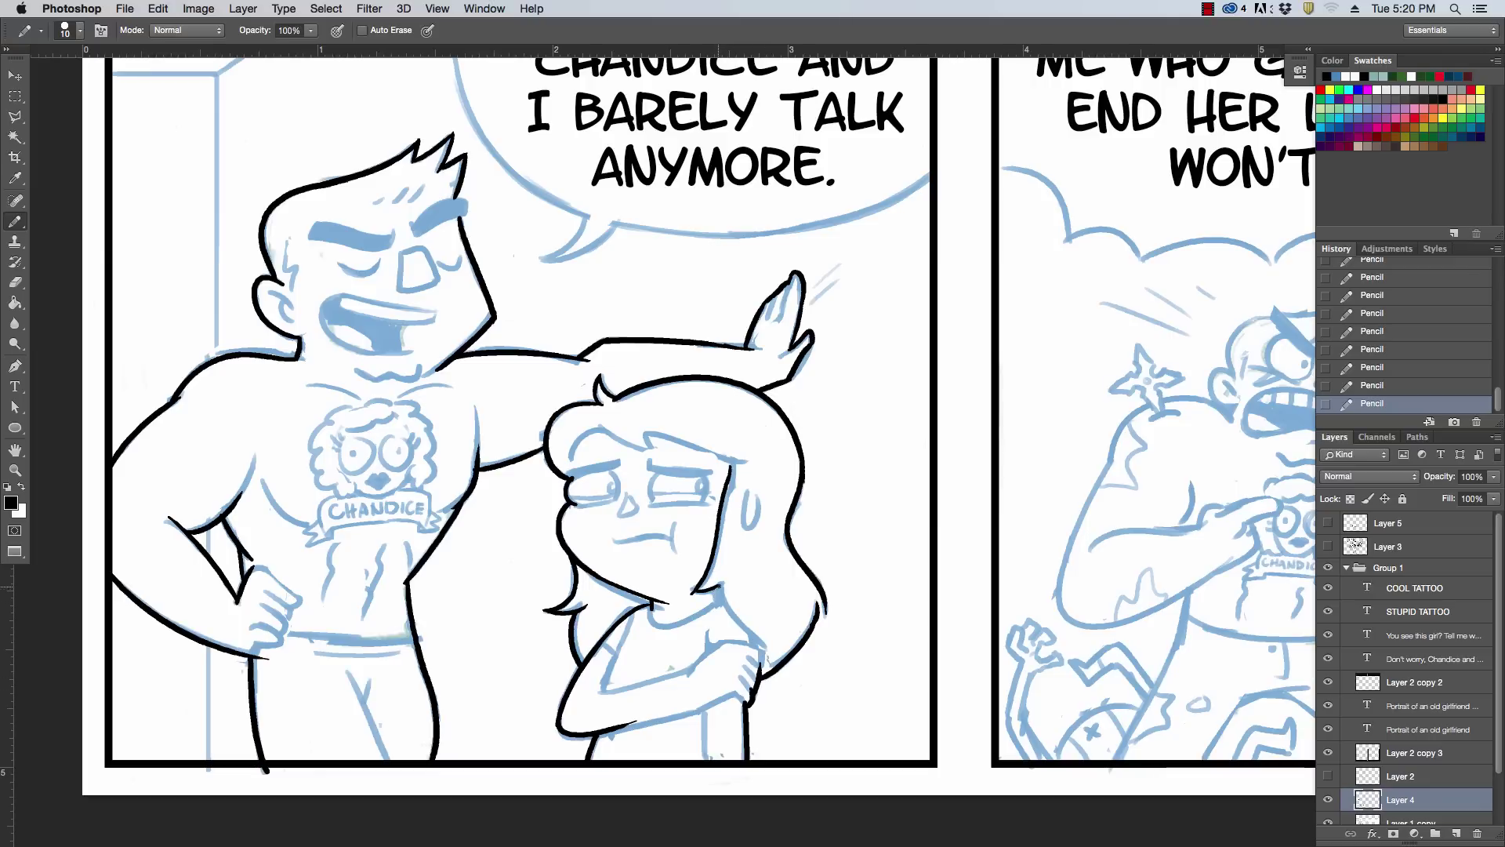
pyautogui.moveTo(716, 585)
pyautogui.mouseDown()
pyautogui.moveTo(764, 667)
pyautogui.moveTo(766, 640)
pyautogui.mouseUp()
pyautogui.moveTo(689, 672)
pyautogui.mouseDown()
pyautogui.moveTo(745, 640)
pyautogui.moveTo(729, 642)
pyautogui.moveTo(760, 654)
pyautogui.moveTo(707, 640)
pyautogui.mouseUp()
pyautogui.press('super+z')
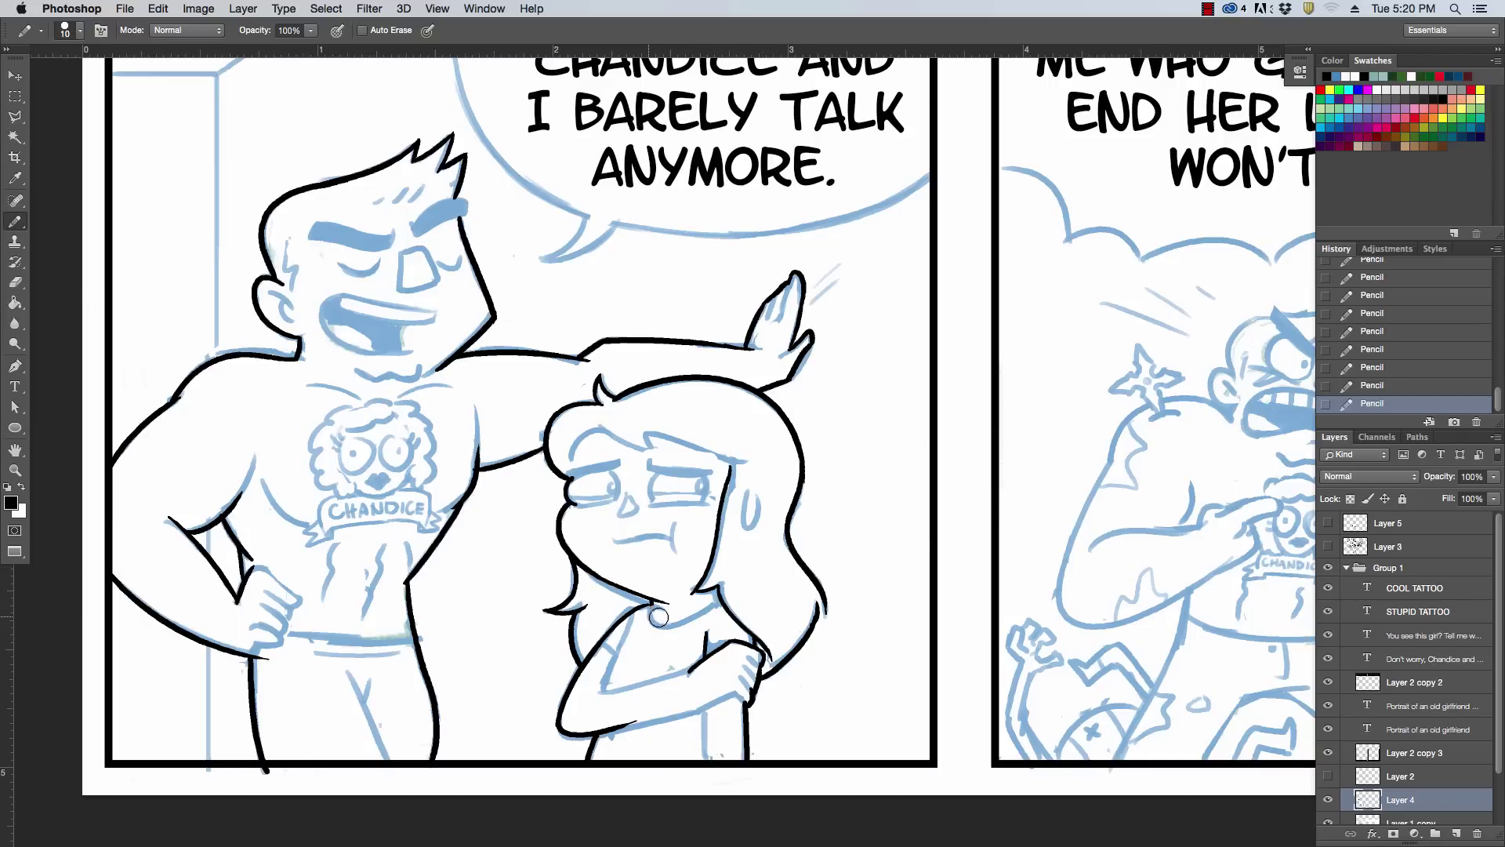
# Trim the overlap under the girl's chin with the Eraser and ink her neck and curved shirt neckline
pyautogui.moveTo(658, 615); pyautogui.dragTo(659, 609)
pyautogui.click(660, 606)
pyautogui.moveTo(650, 602); pyautogui.dragTo(669, 597)
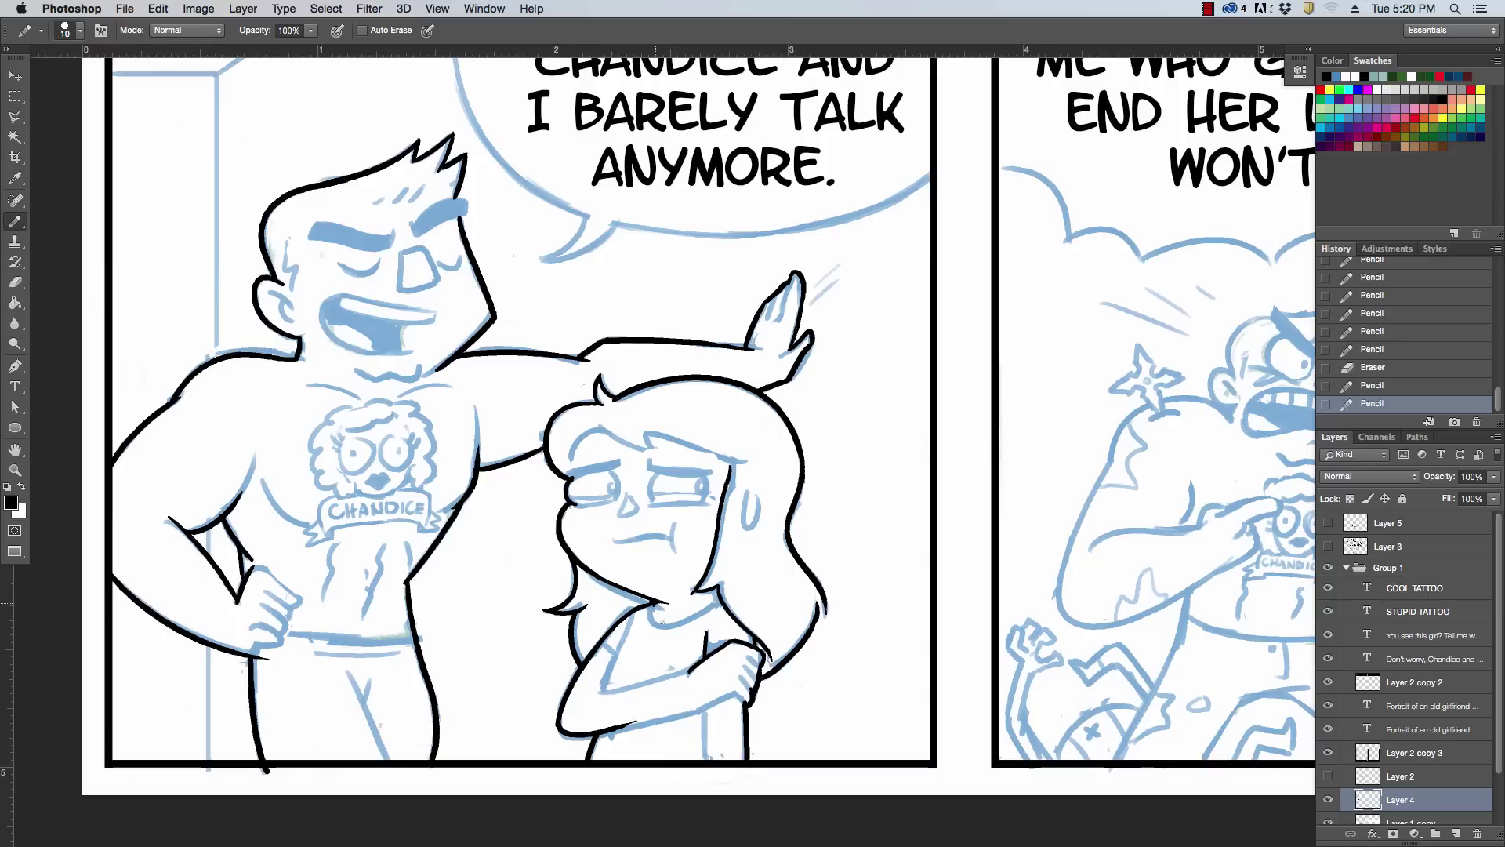
pyautogui.moveTo(653, 608)
pyautogui.mouseDown()
pyautogui.moveTo(733, 591)
pyautogui.moveTo(703, 617)
pyautogui.moveTo(691, 621)
pyautogui.moveTo(728, 585)
pyautogui.moveTo(735, 602)
pyautogui.moveTo(729, 581)
pyautogui.moveTo(728, 592)
pyautogui.mouseUp()
pyautogui.press('super+z')
pyautogui.press('super+z')
pyautogui.press('e')
pyautogui.press('b')
pyautogui.press('super+z')
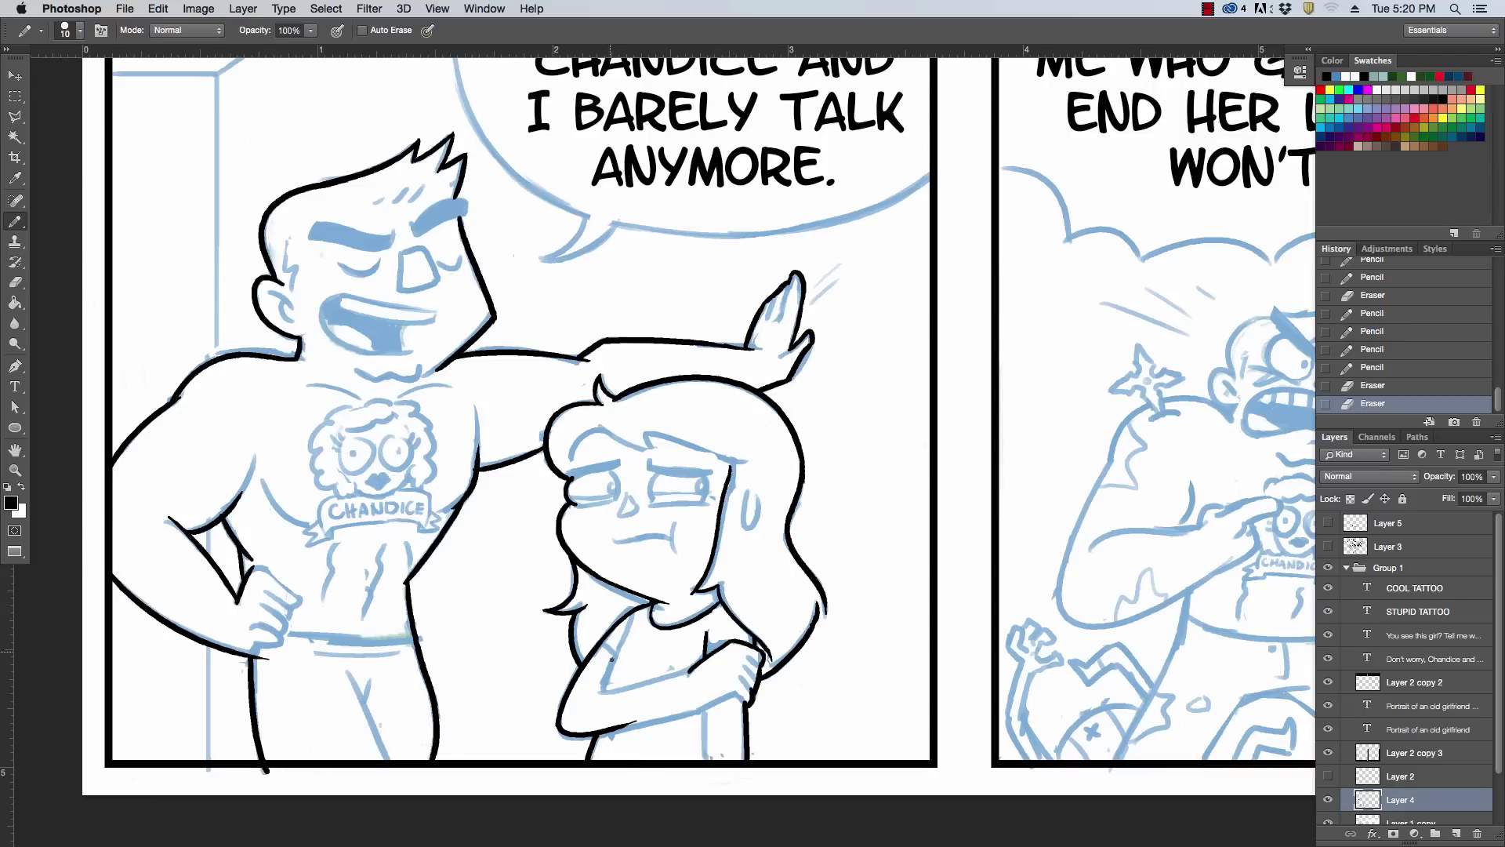
# Ink the girl's near armhole and the upper edge of her folded forearm toward the gripping hand
pyautogui.moveTo(604, 691)
pyautogui.mouseDown()
pyautogui.moveTo(635, 628)
pyautogui.moveTo(625, 639)
pyautogui.mouseUp()
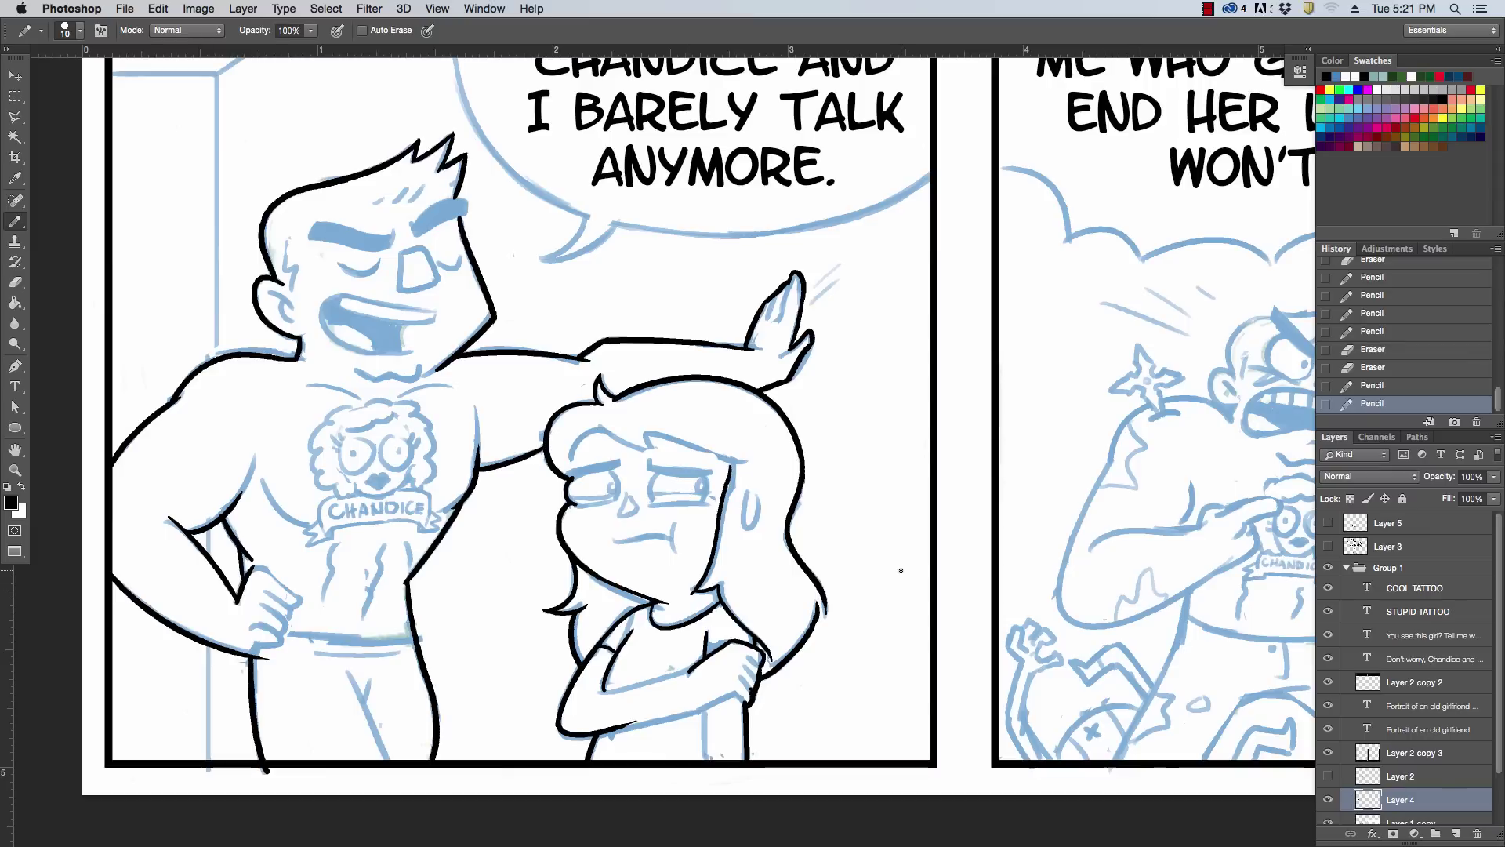
pyautogui.moveTo(596, 691); pyautogui.dragTo(702, 668)
pyautogui.press('super+z')
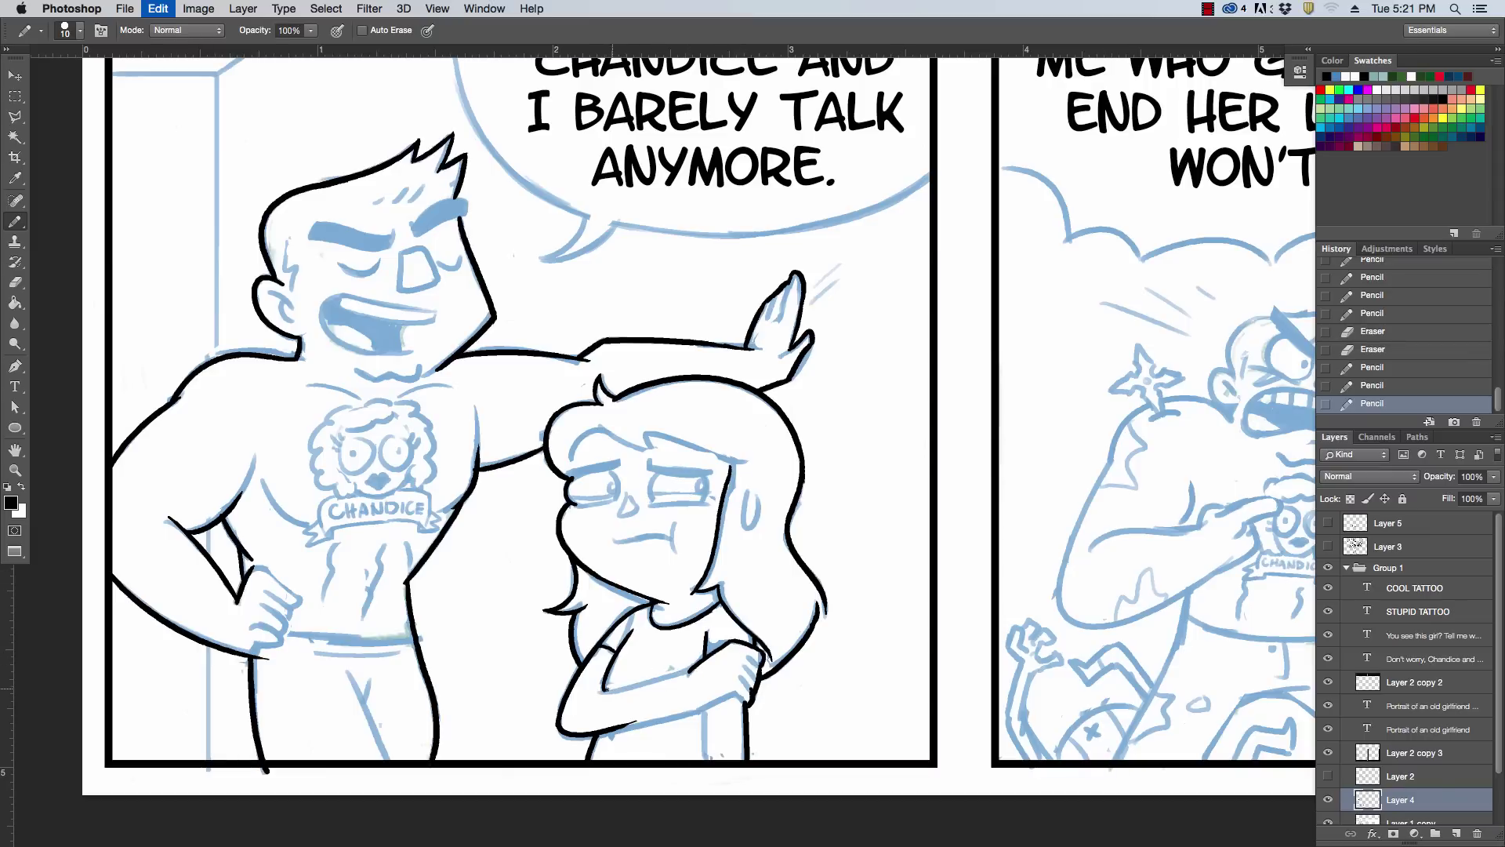
pyautogui.moveTo(594, 692); pyautogui.dragTo(737, 640)
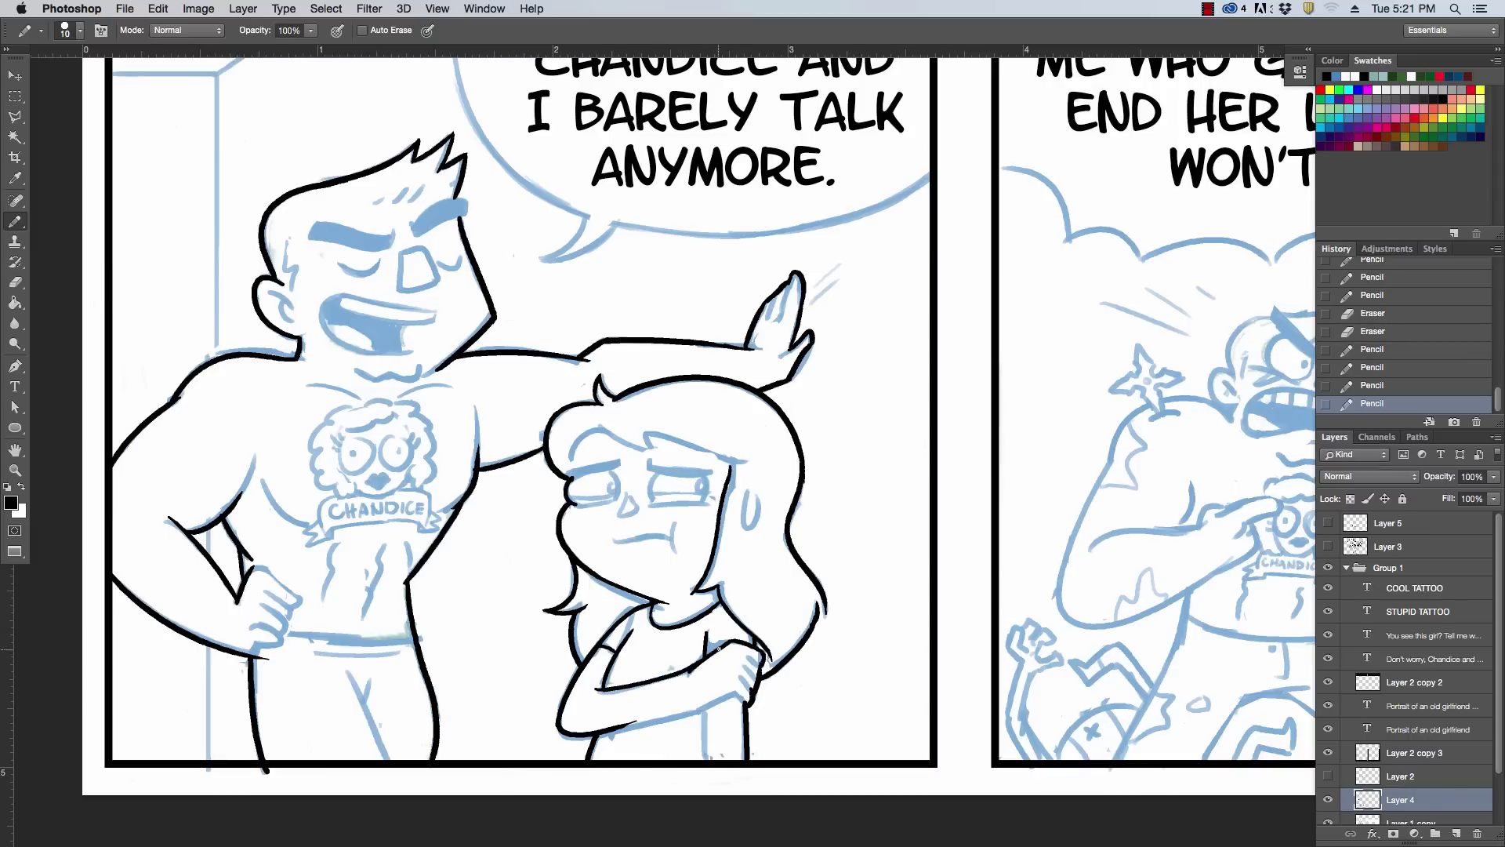
# Clean up the girl's folded forearm with the Eraser, ink her fringe across the forehead and trim its edge
pyautogui.press('e')
pyautogui.moveTo(703, 661); pyautogui.dragTo(597, 715)
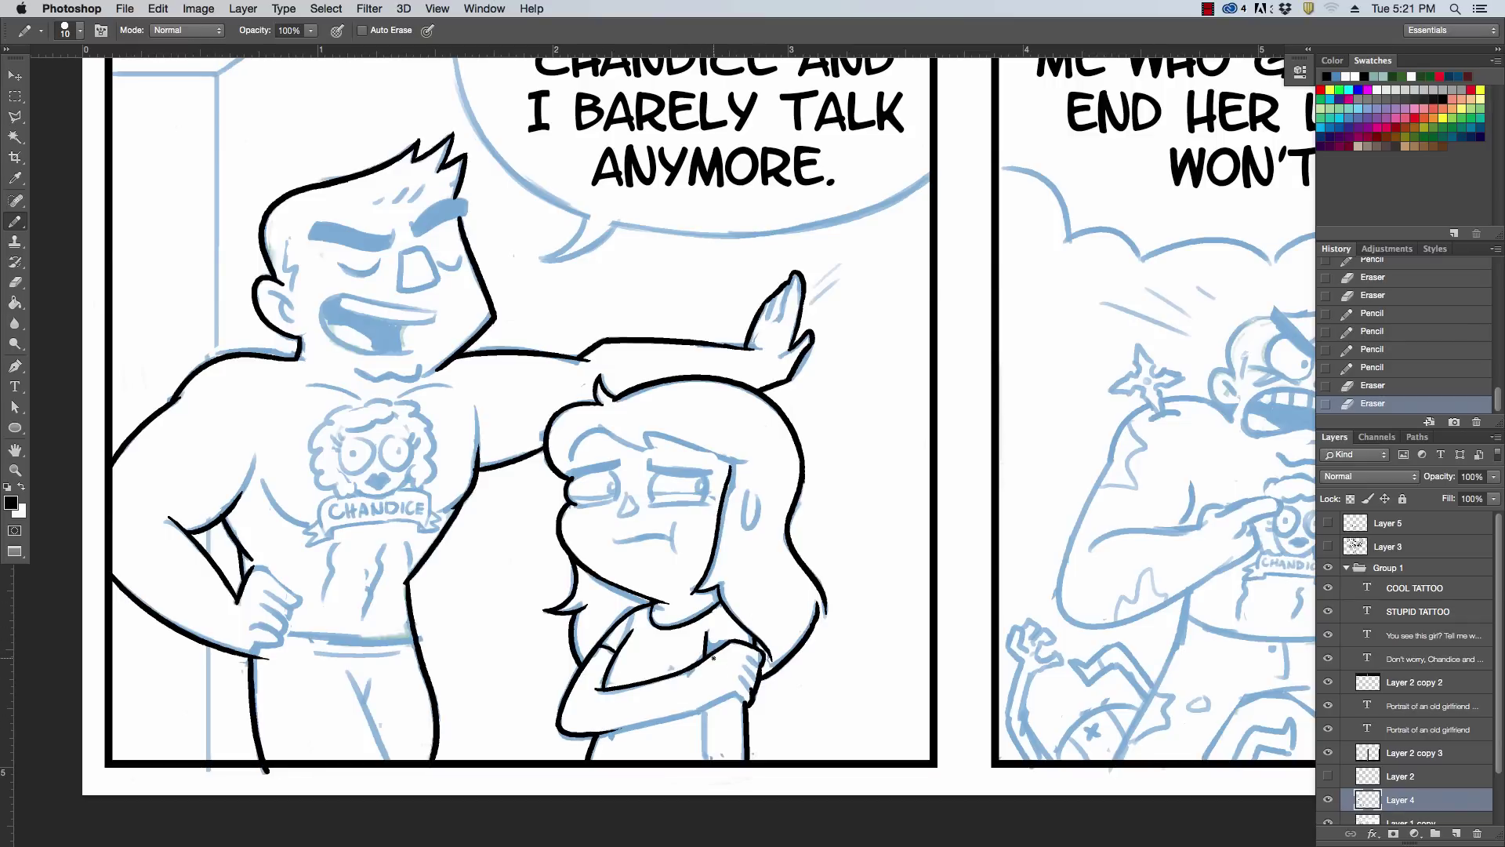
pyautogui.moveTo(568, 477)
pyautogui.mouseDown()
pyautogui.moveTo(596, 428)
pyautogui.moveTo(737, 454)
pyautogui.mouseUp()
pyautogui.press('super+z')
pyautogui.moveTo(645, 431); pyautogui.dragTo(732, 461)
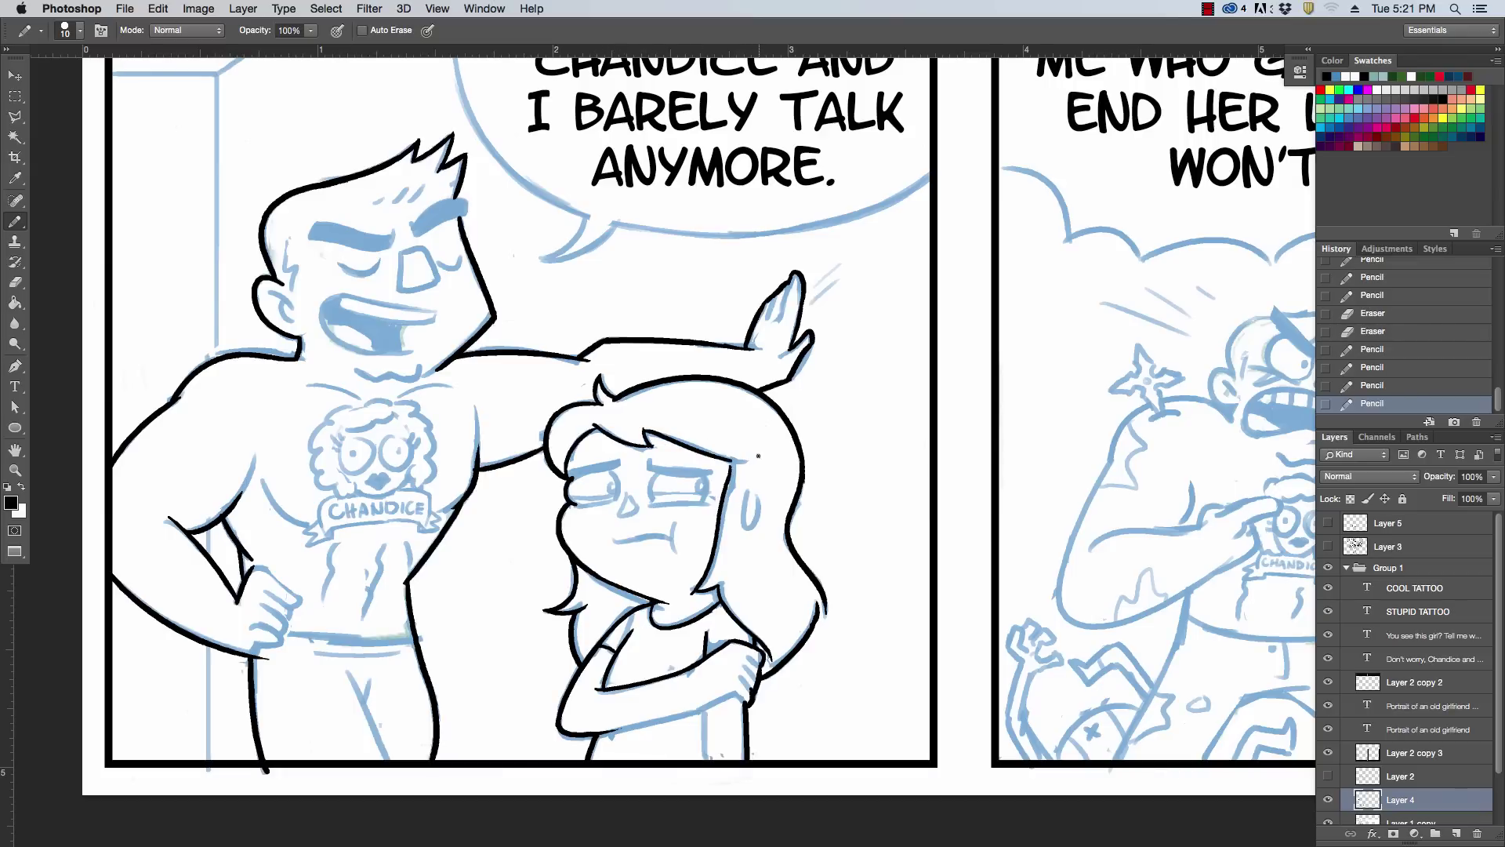
pyautogui.press('super+z')
pyautogui.moveTo(644, 431)
pyautogui.mouseDown()
pyautogui.moveTo(753, 463)
pyautogui.moveTo(730, 477)
pyautogui.mouseUp()
pyautogui.press('super+z')
pyautogui.press('super+z')
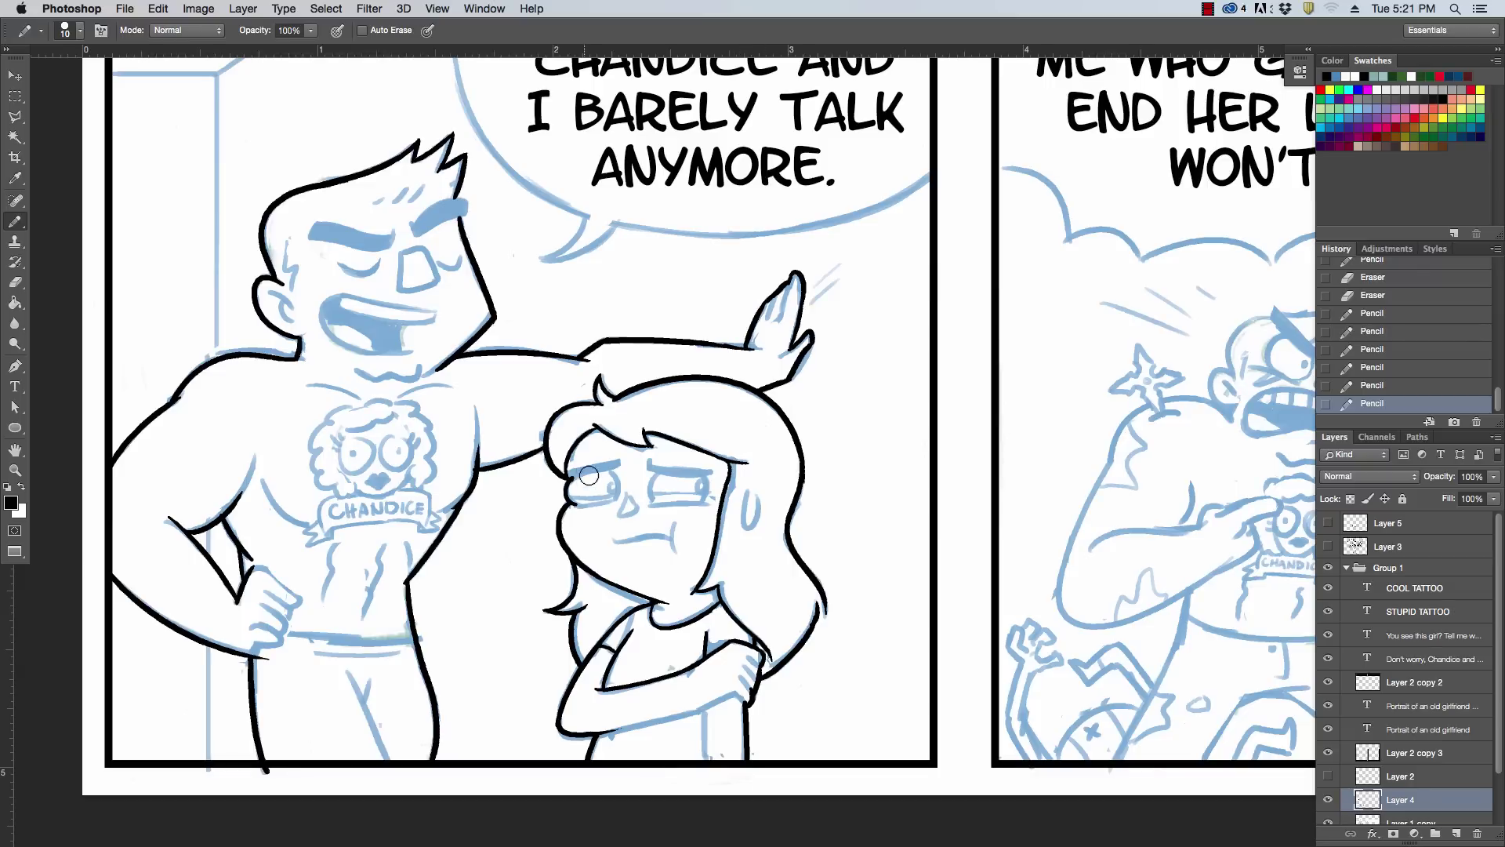
pyautogui.moveTo(589, 475); pyautogui.dragTo(586, 479)
# Ink the girl's vertical torso line below her folded forearm and erase the end that overruns the panel border
pyautogui.press('super+plus')
pyautogui.moveTo(837, 620); pyautogui.dragTo(874, 459)
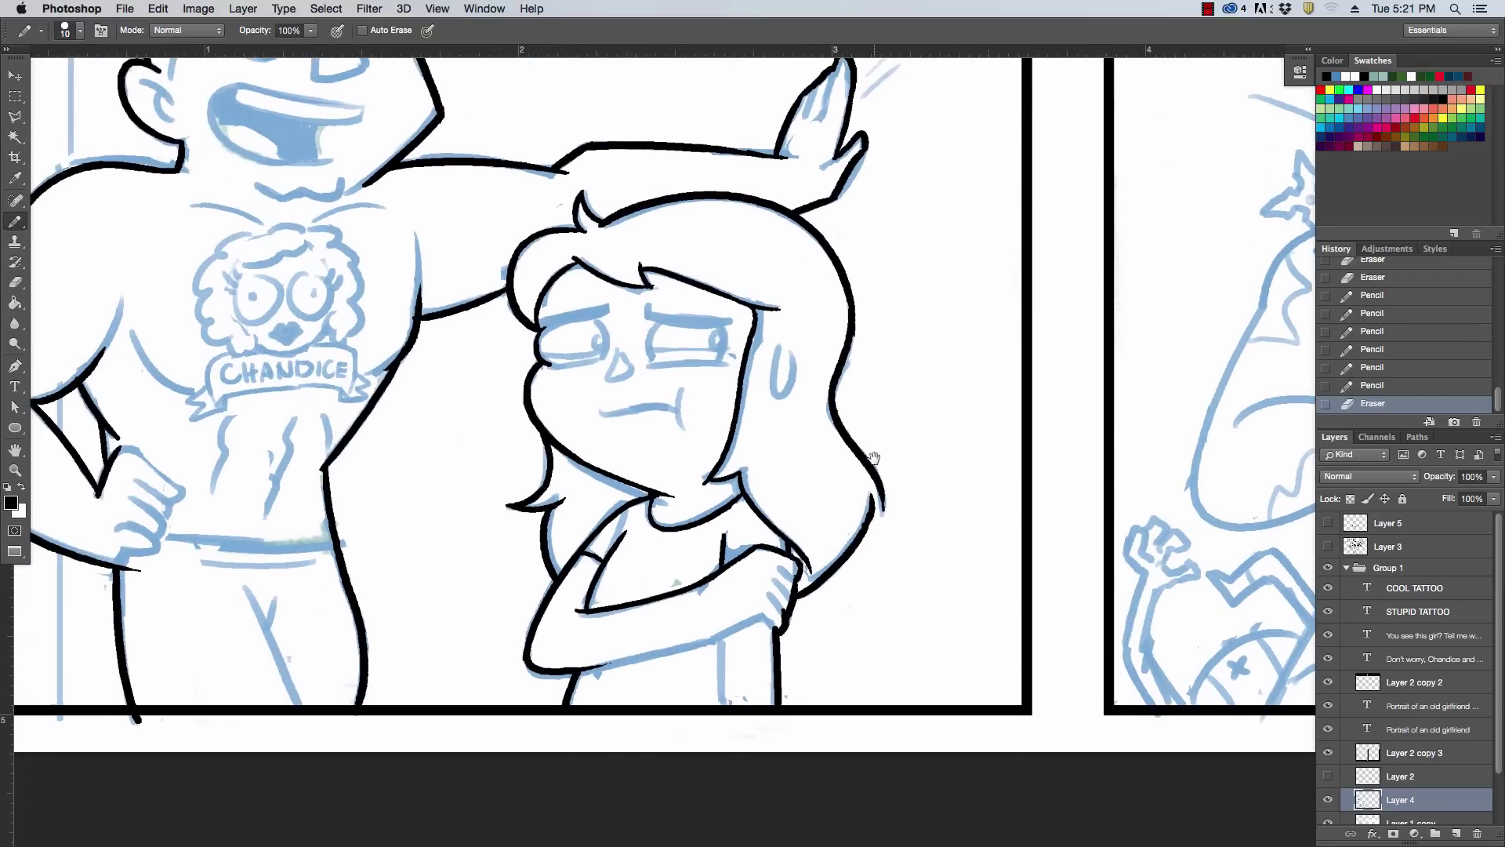
pyautogui.moveTo(719, 639); pyautogui.dragTo(722, 719)
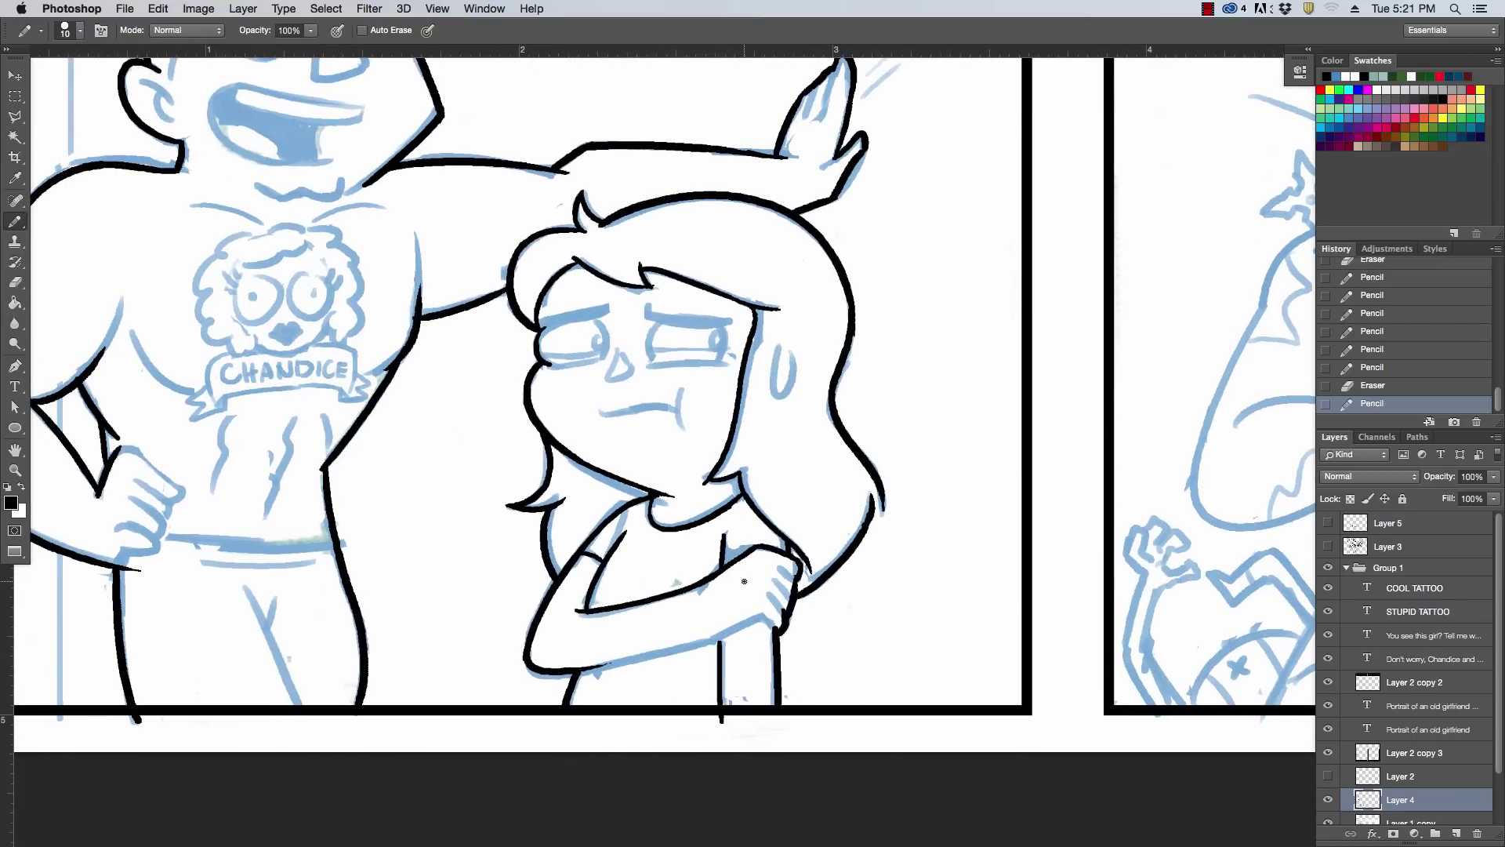
pyautogui.moveTo(716, 725); pyautogui.dragTo(721, 735)
# Ink the lower edge of the girl's folded forearm and the fingers of her gripping hand
pyautogui.moveTo(569, 673); pyautogui.dragTo(709, 635)
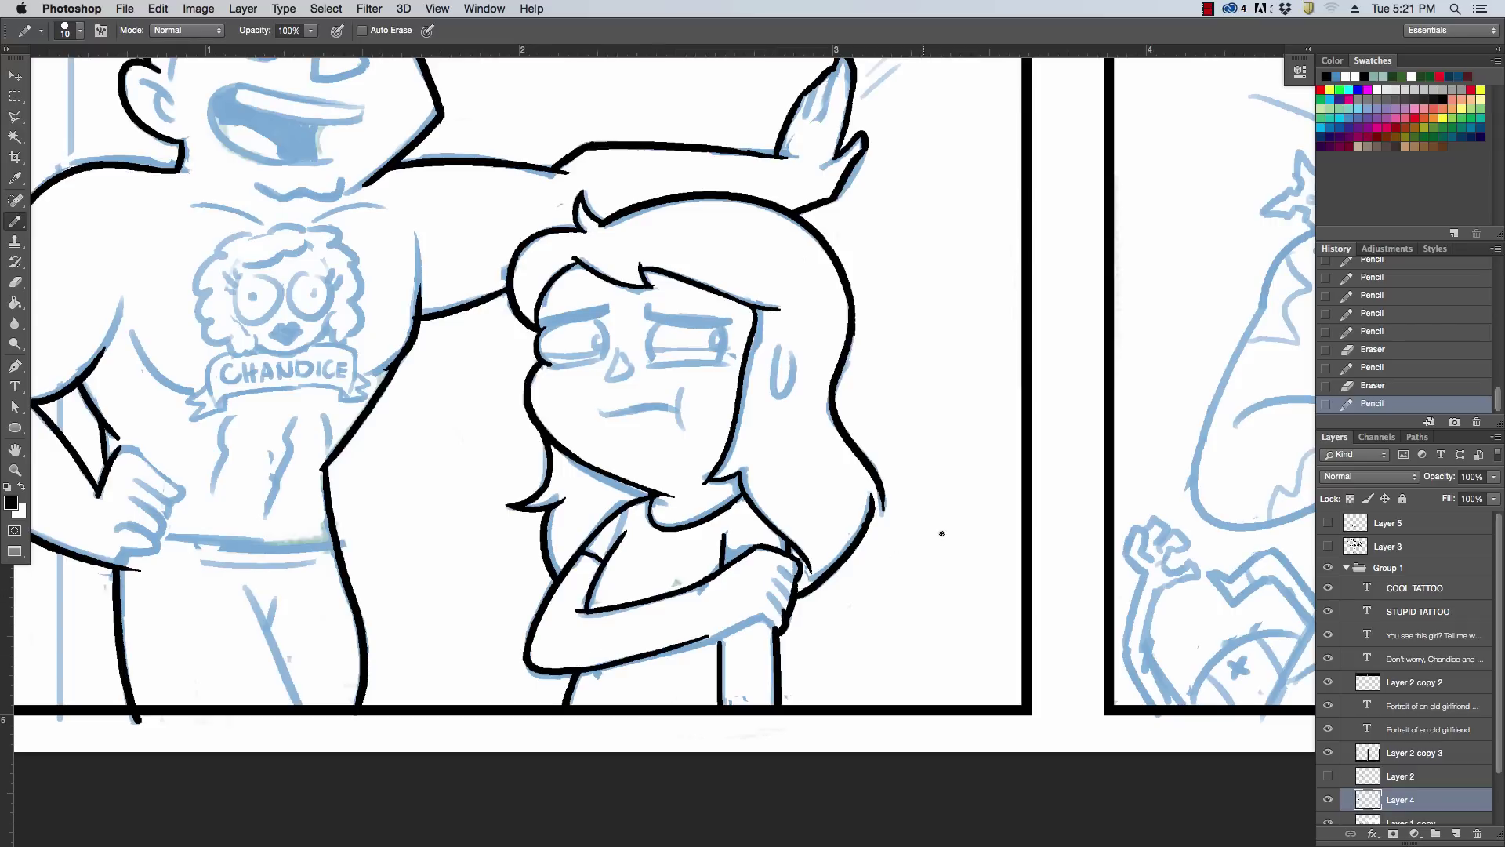
pyautogui.hotkey('ctrl', 'z')
pyautogui.moveTo(581, 673)
pyautogui.mouseDown()
pyautogui.moveTo(766, 616)
pyautogui.moveTo(782, 631)
pyautogui.moveTo(800, 561)
pyautogui.mouseUp()
pyautogui.press('super+z')
pyautogui.press('super+z')
pyautogui.press('super+z')
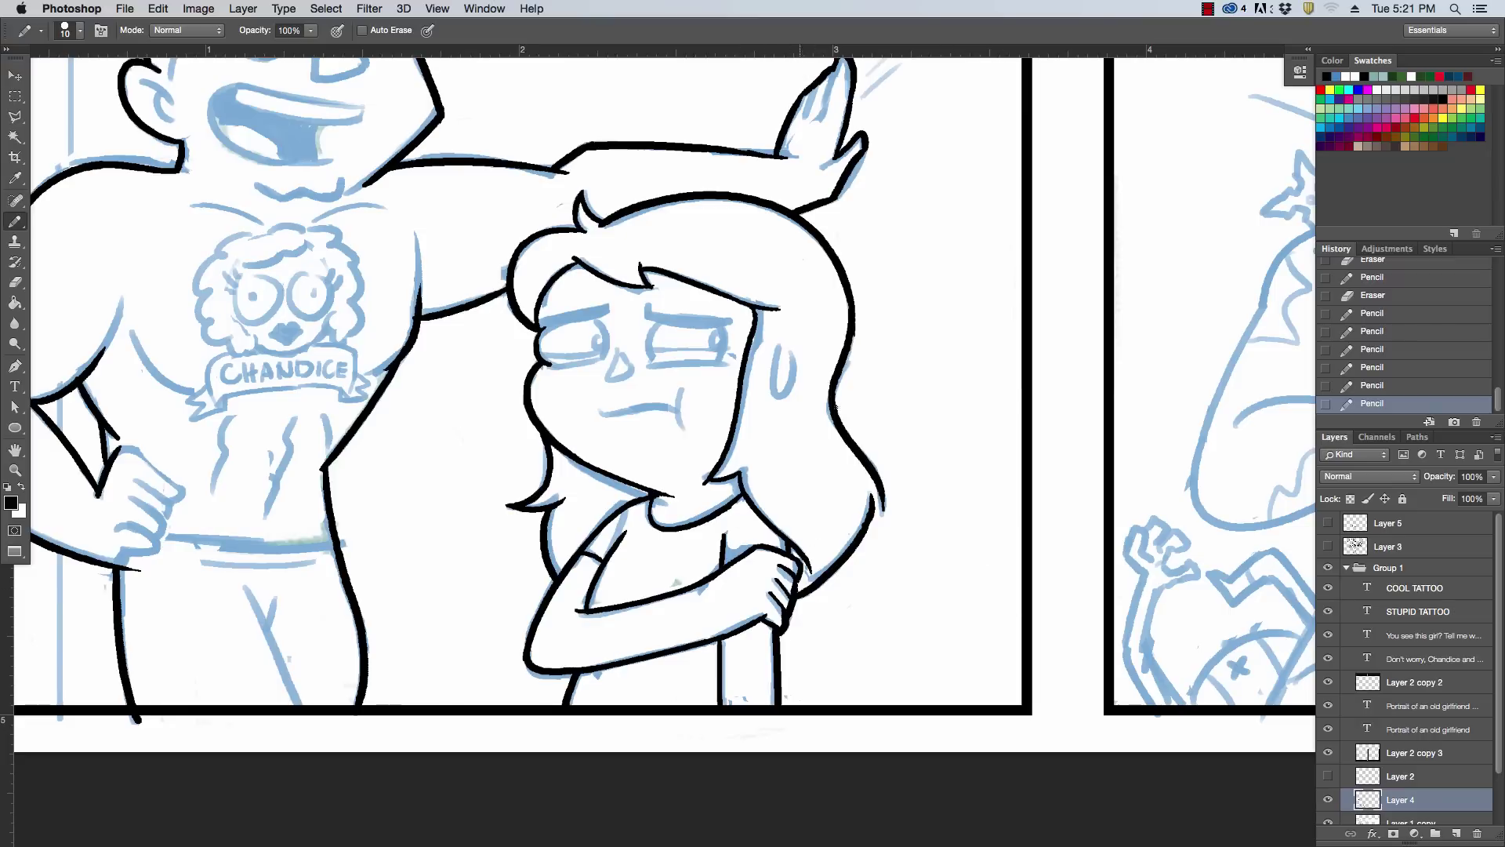
# Ink the teardrop shape over the girl's hair and extend the man's armpit line upward along his chest
pyautogui.moveTo(779, 343); pyautogui.dragTo(802, 357)
pyautogui.press('e')
pyautogui.press('b')
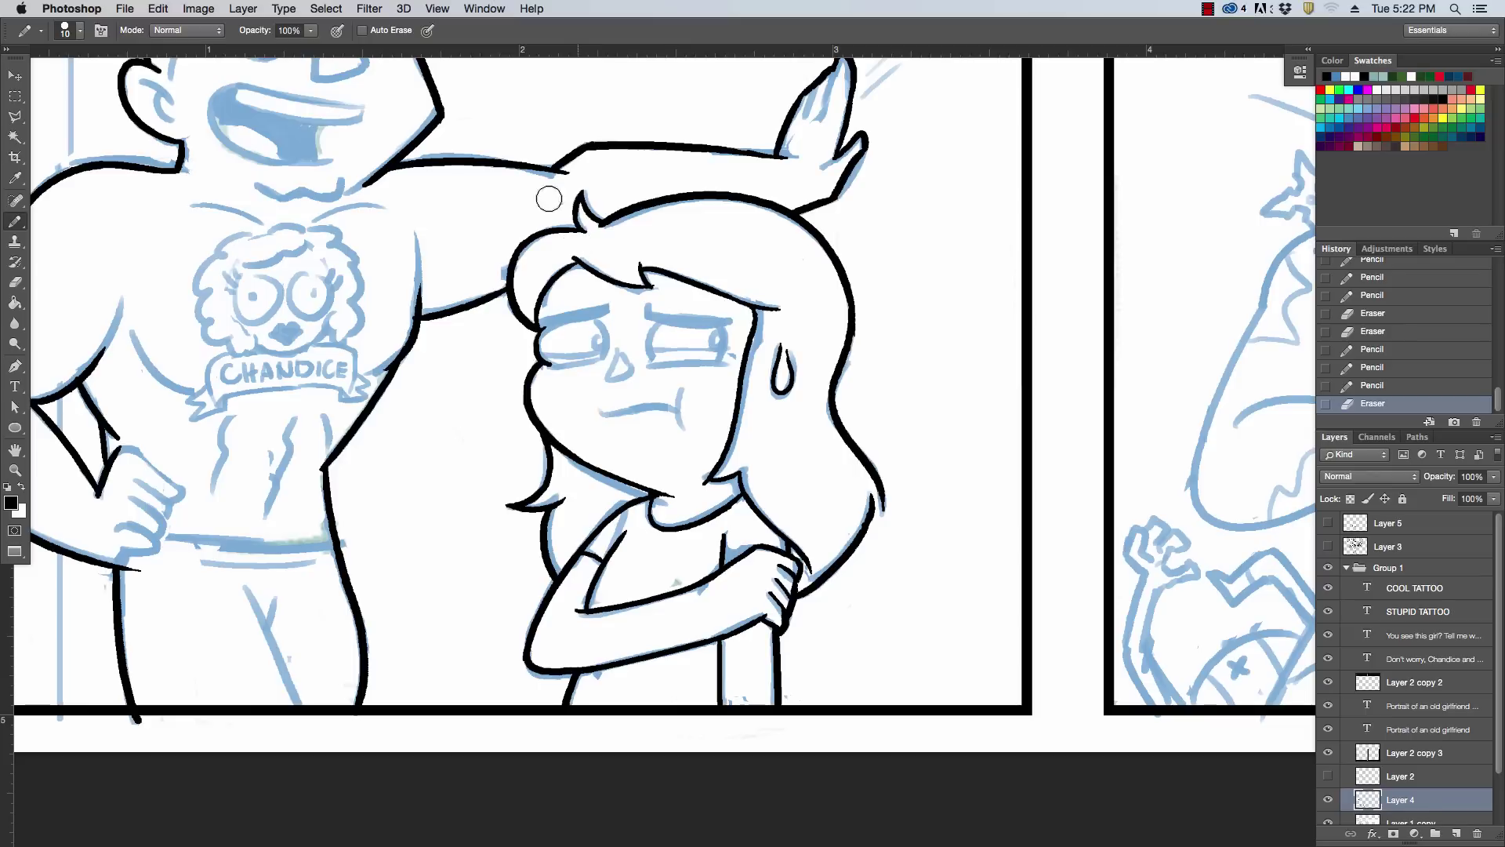
pyautogui.moveTo(419, 290); pyautogui.dragTo(416, 225)
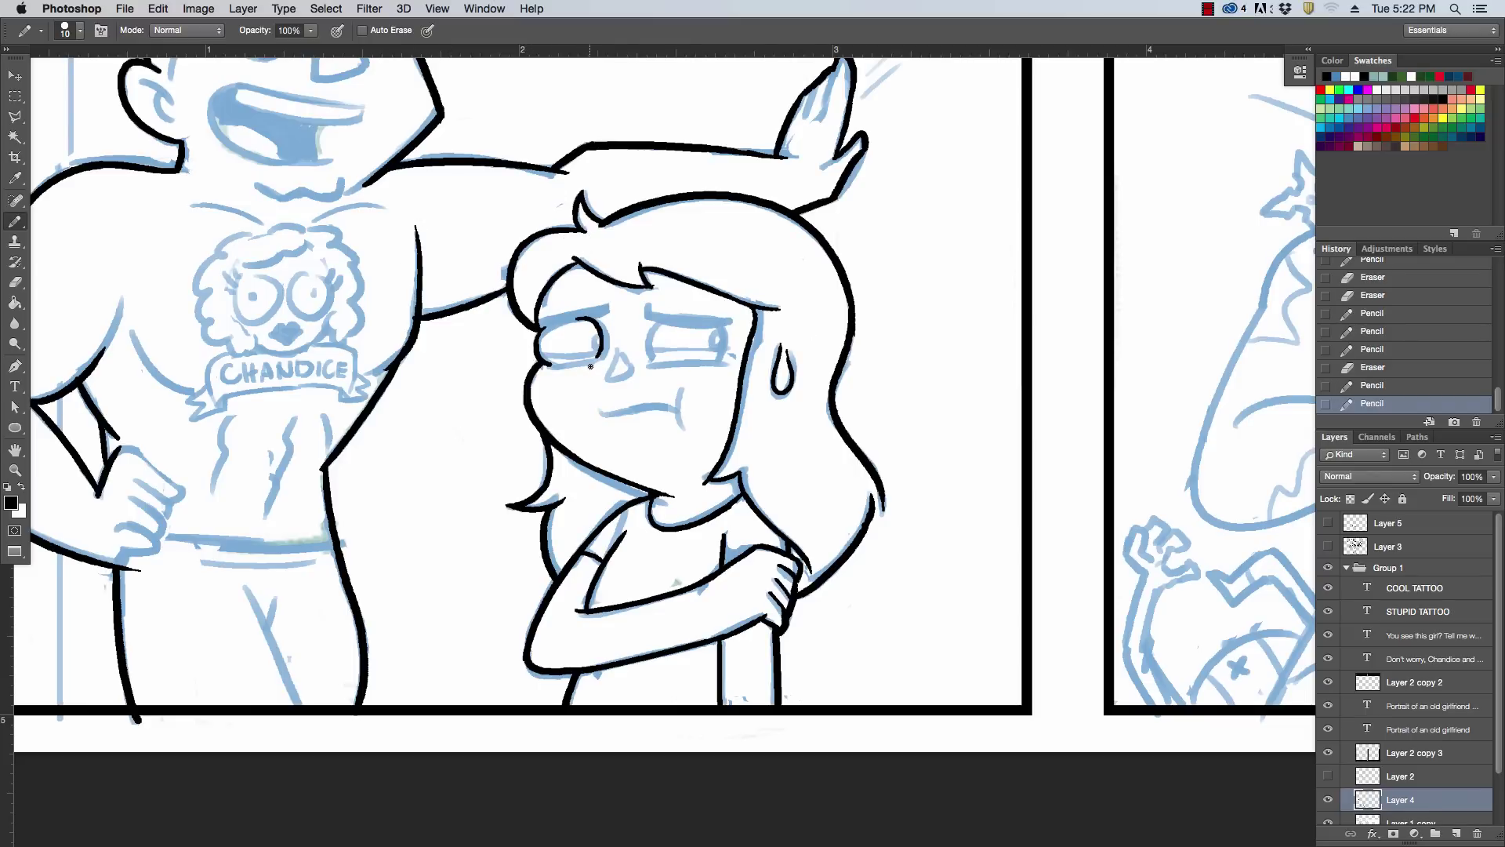
# Ink the outlines and lower edges of the girl's two eyes
pyautogui.moveTo(586, 317)
pyautogui.mouseDown()
pyautogui.moveTo(597, 358)
pyautogui.moveTo(663, 363)
pyautogui.mouseUp()
pyautogui.moveTo(719, 323)
pyautogui.mouseDown()
pyautogui.moveTo(713, 360)
pyautogui.moveTo(731, 356)
pyautogui.moveTo(649, 366)
pyautogui.moveTo(739, 361)
pyautogui.mouseUp()
pyautogui.moveTo(543, 367); pyautogui.dragTo(613, 357)
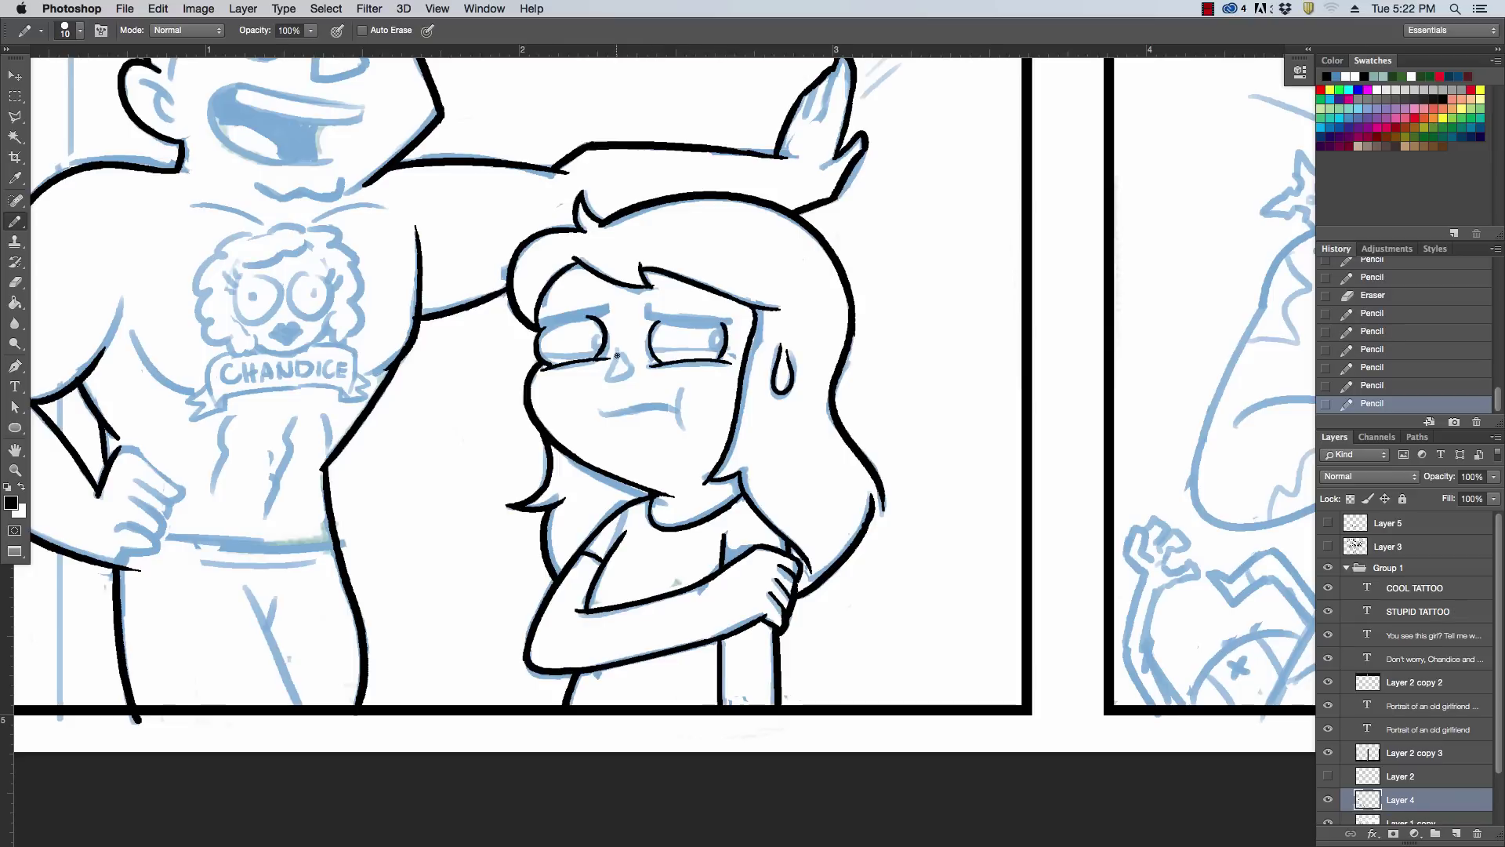
# Ink the girl's heavy eyebrows, pointed nose and mouth, reducing the Pencil size to 9
pyautogui.moveTo(645, 308)
pyautogui.mouseDown()
pyautogui.moveTo(737, 319)
pyautogui.moveTo(717, 322)
pyautogui.mouseUp()
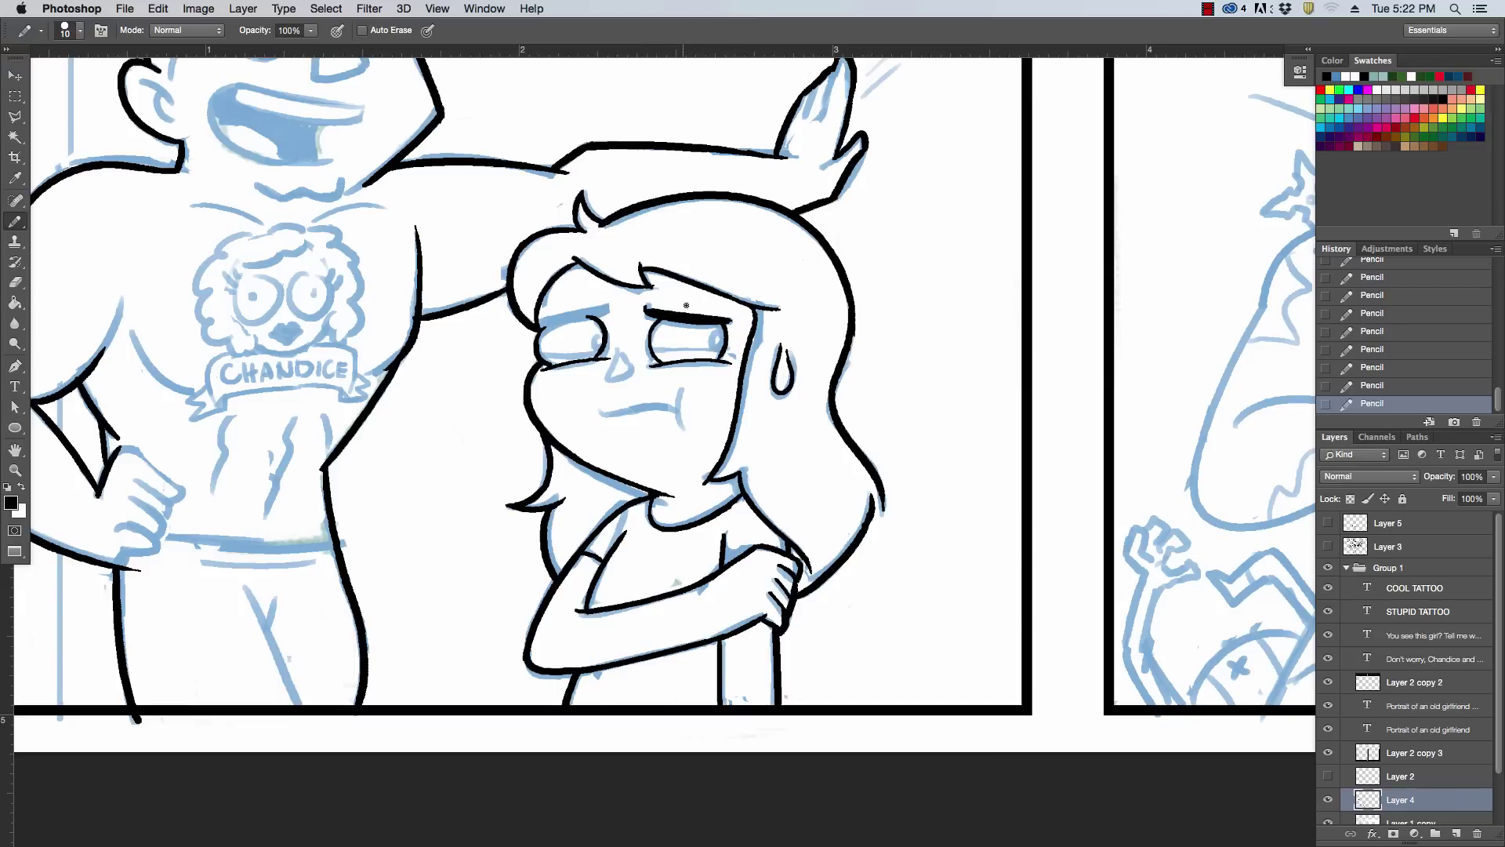
pyautogui.moveTo(543, 328)
pyautogui.mouseDown()
pyautogui.moveTo(610, 305)
pyautogui.moveTo(580, 316)
pyautogui.moveTo(610, 306)
pyautogui.moveTo(607, 382)
pyautogui.moveTo(626, 379)
pyautogui.mouseUp()
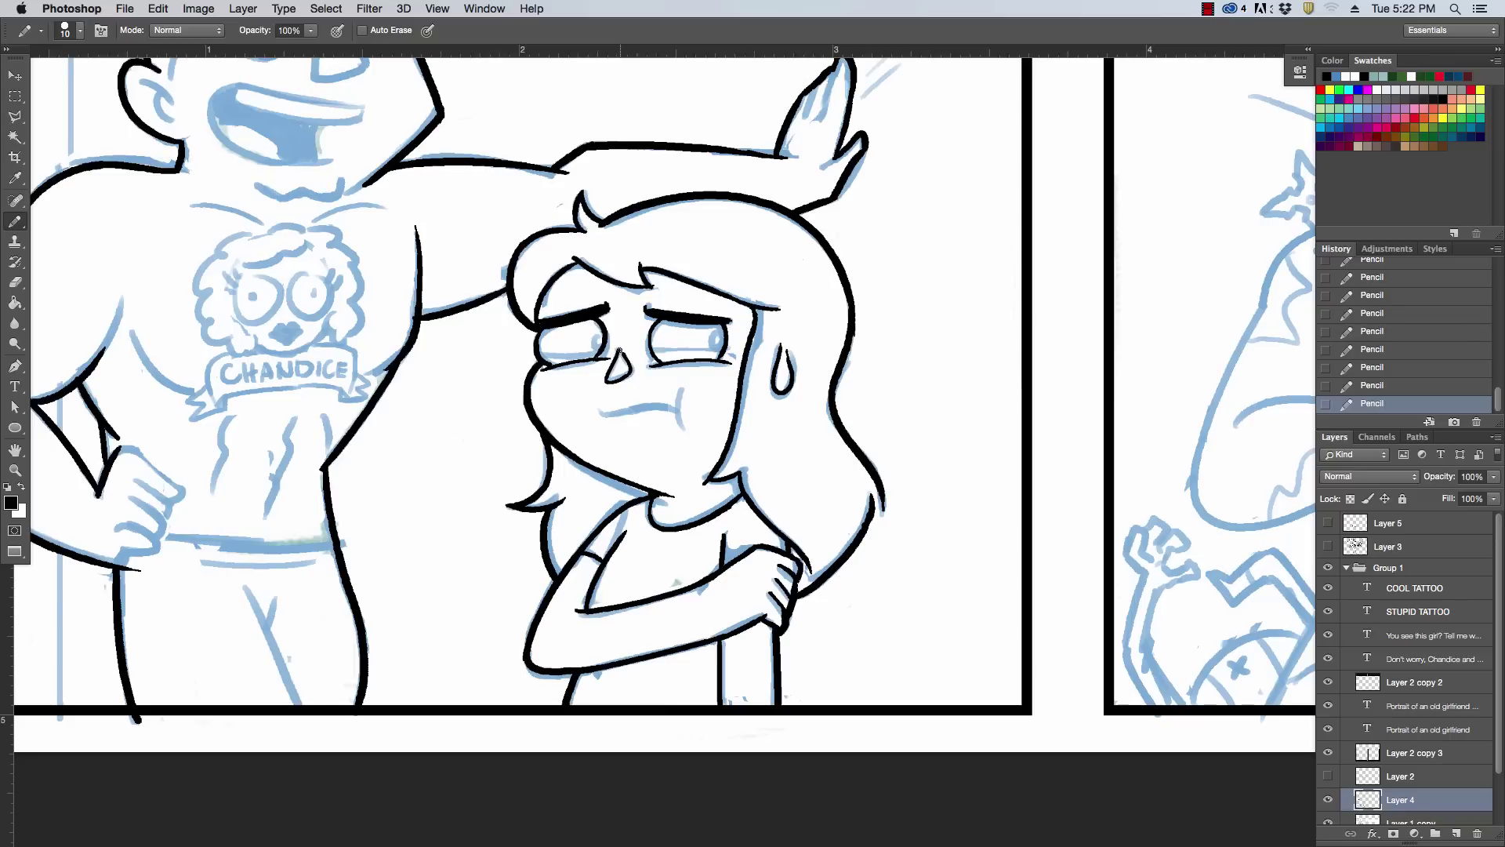
pyautogui.moveTo(599, 413)
pyautogui.mouseDown()
pyautogui.moveTo(678, 405)
pyautogui.moveTo(686, 435)
pyautogui.mouseUp()
pyautogui.press('super+z')
pyautogui.press('[')
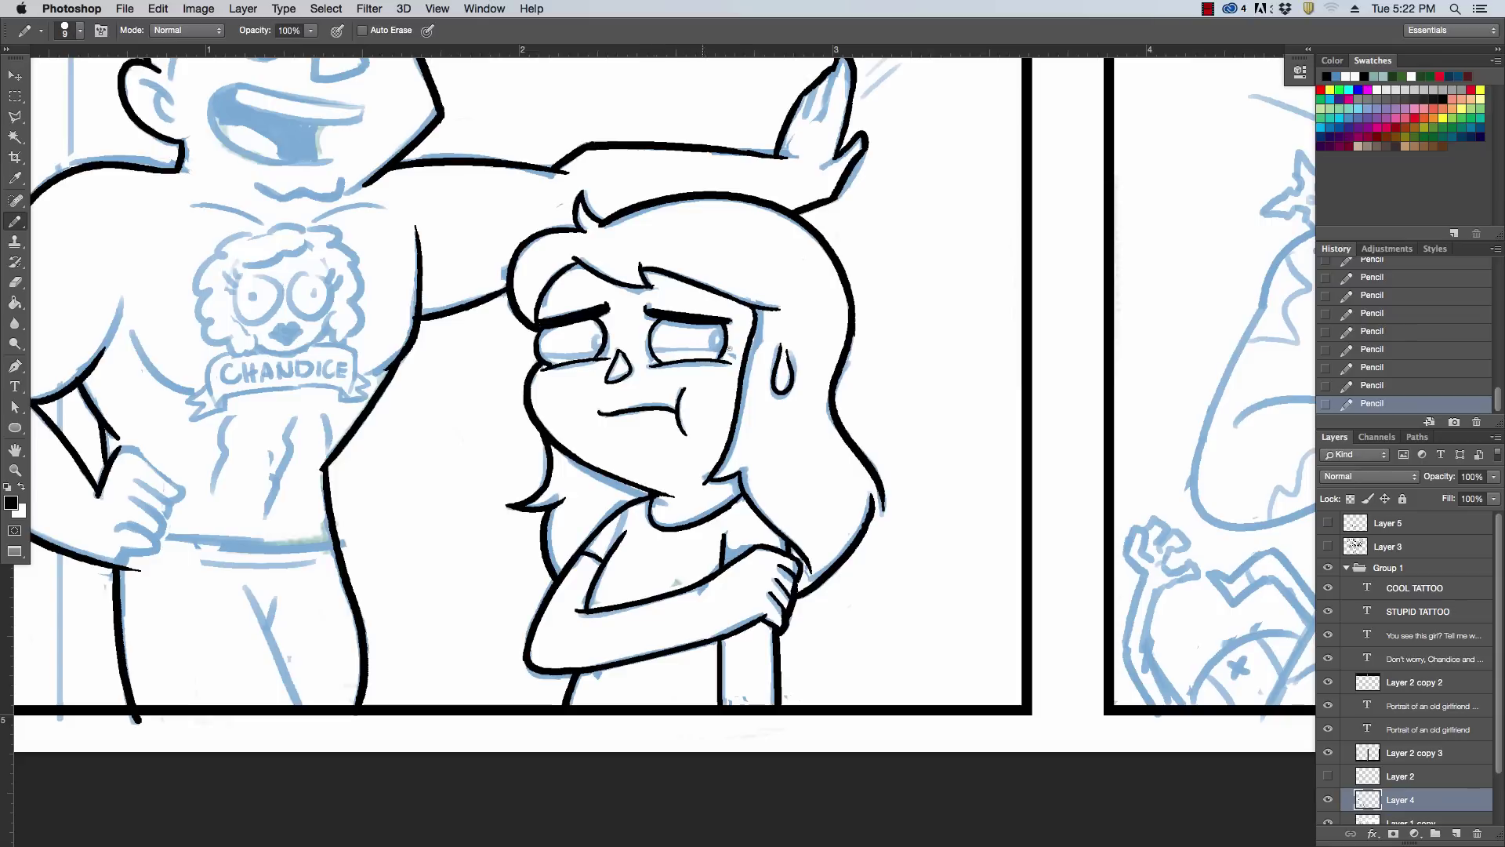
# Ink the lower eyelid lines in the girl's eyes and fill in her sideways-looking pupils
pyautogui.moveTo(655, 349)
pyautogui.mouseDown()
pyautogui.moveTo(738, 352)
pyautogui.moveTo(722, 342)
pyautogui.mouseUp()
pyautogui.press('alt+super+z')
pyautogui.press('alt+super+z')
pyautogui.moveTo(597, 331); pyautogui.dragTo(598, 351)
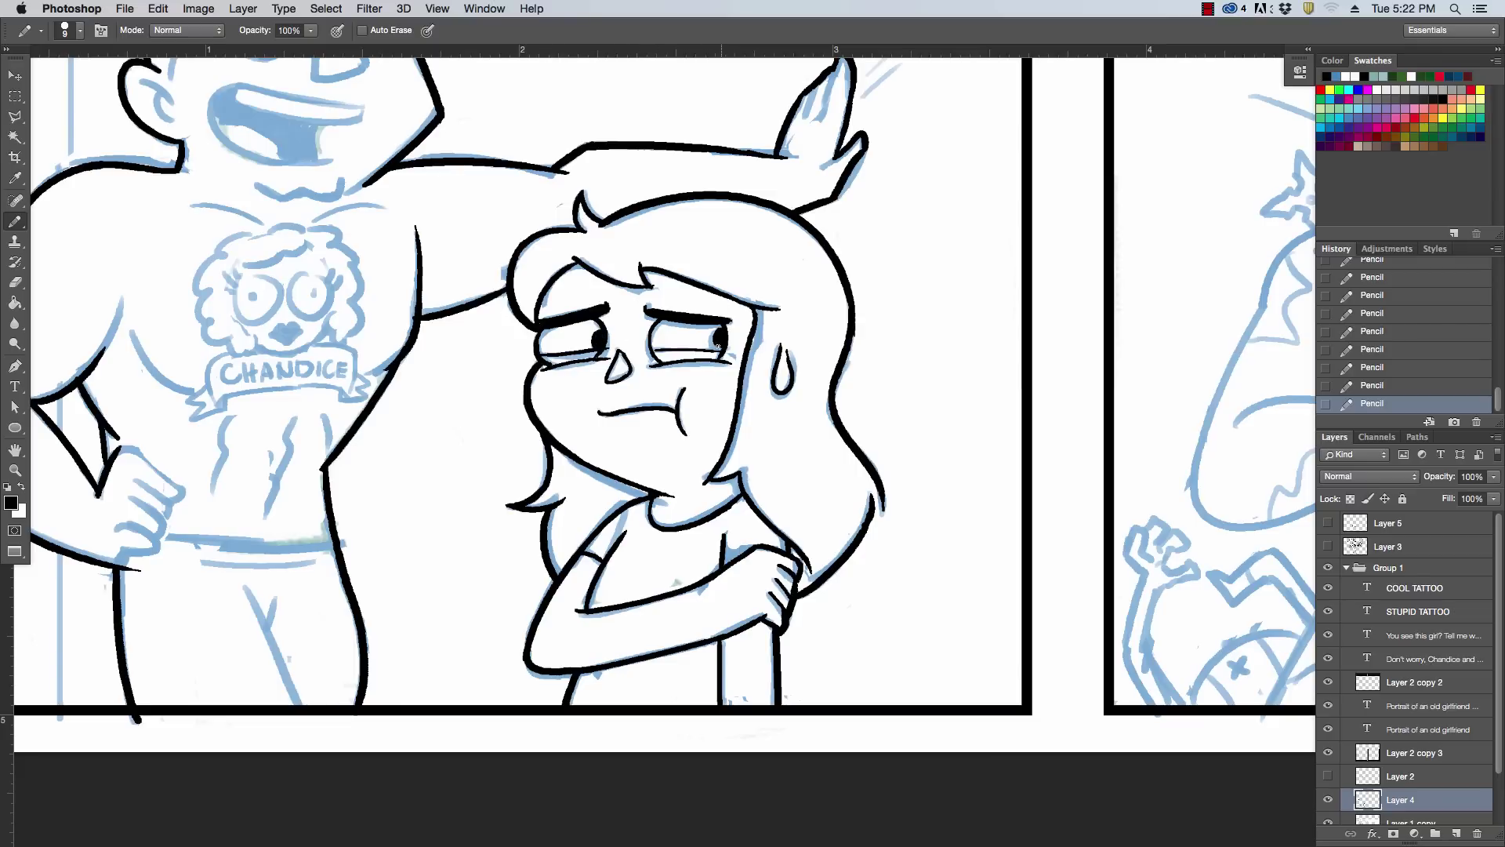
pyautogui.moveTo(717, 346); pyautogui.dragTo(715, 342)
# Trim the man's wrist line with the Eraser and ink the fist on his hip with the Pencil at size 10
pyautogui.moveTo(917, 470)
pyautogui.mouseDown()
pyautogui.moveTo(1140, 534)
pyautogui.moveTo(1233, 494)
pyautogui.moveTo(1280, 410)
pyautogui.mouseUp()
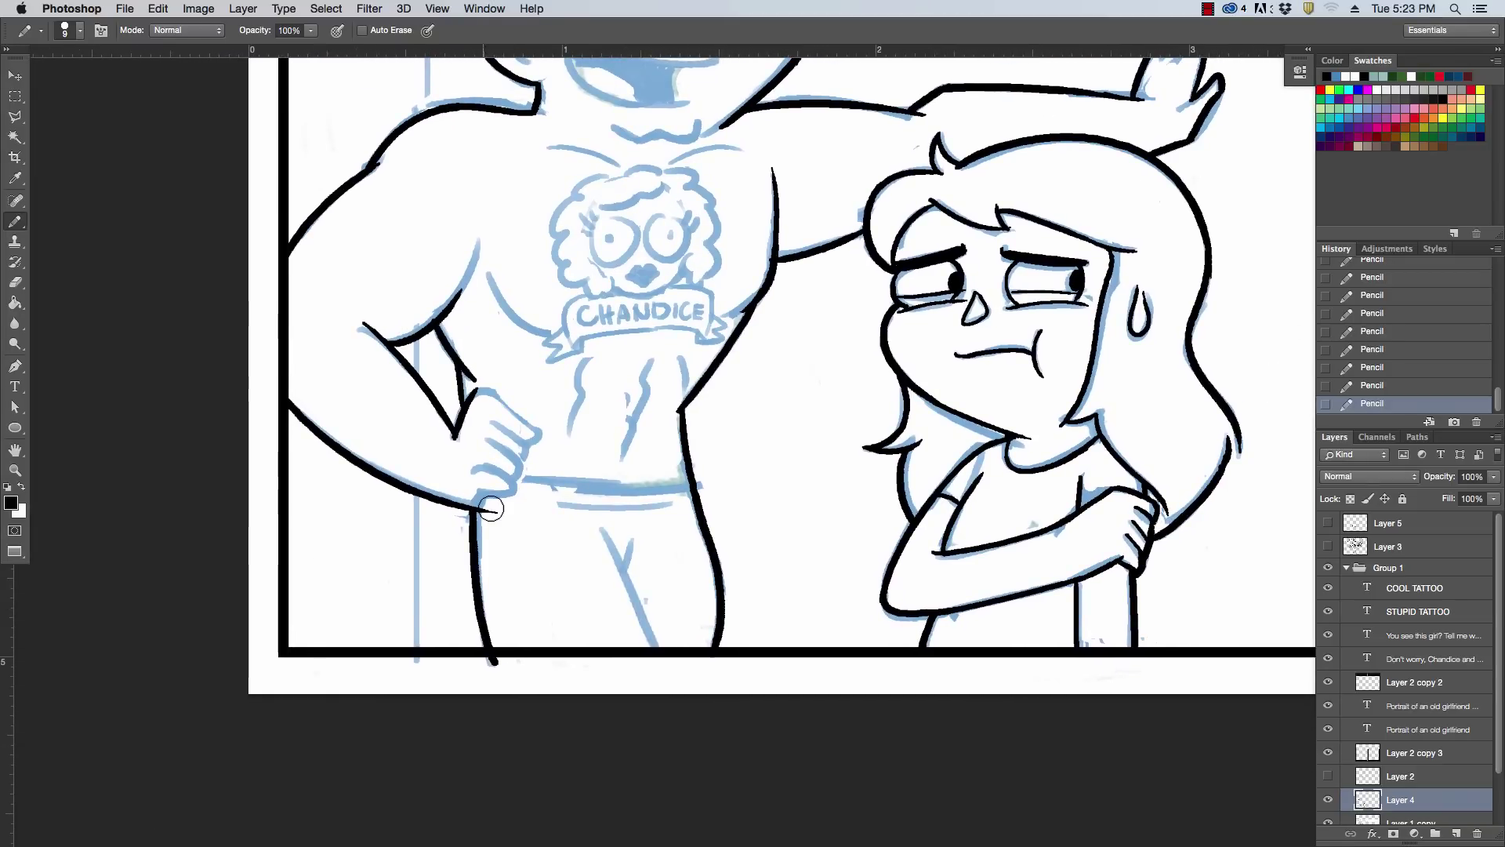
pyautogui.moveTo(491, 511)
pyautogui.mouseDown()
pyautogui.moveTo(485, 494)
pyautogui.moveTo(517, 479)
pyautogui.moveTo(499, 445)
pyautogui.moveTo(523, 438)
pyautogui.moveTo(500, 424)
pyautogui.moveTo(511, 405)
pyautogui.mouseUp()
pyautogui.press(']')
pyautogui.press('super+z')
pyautogui.press('super+z')
pyautogui.press('super+z')
pyautogui.press('super+z')
pyautogui.press('super+z')
pyautogui.press('super+z')
pyautogui.press('super+z')
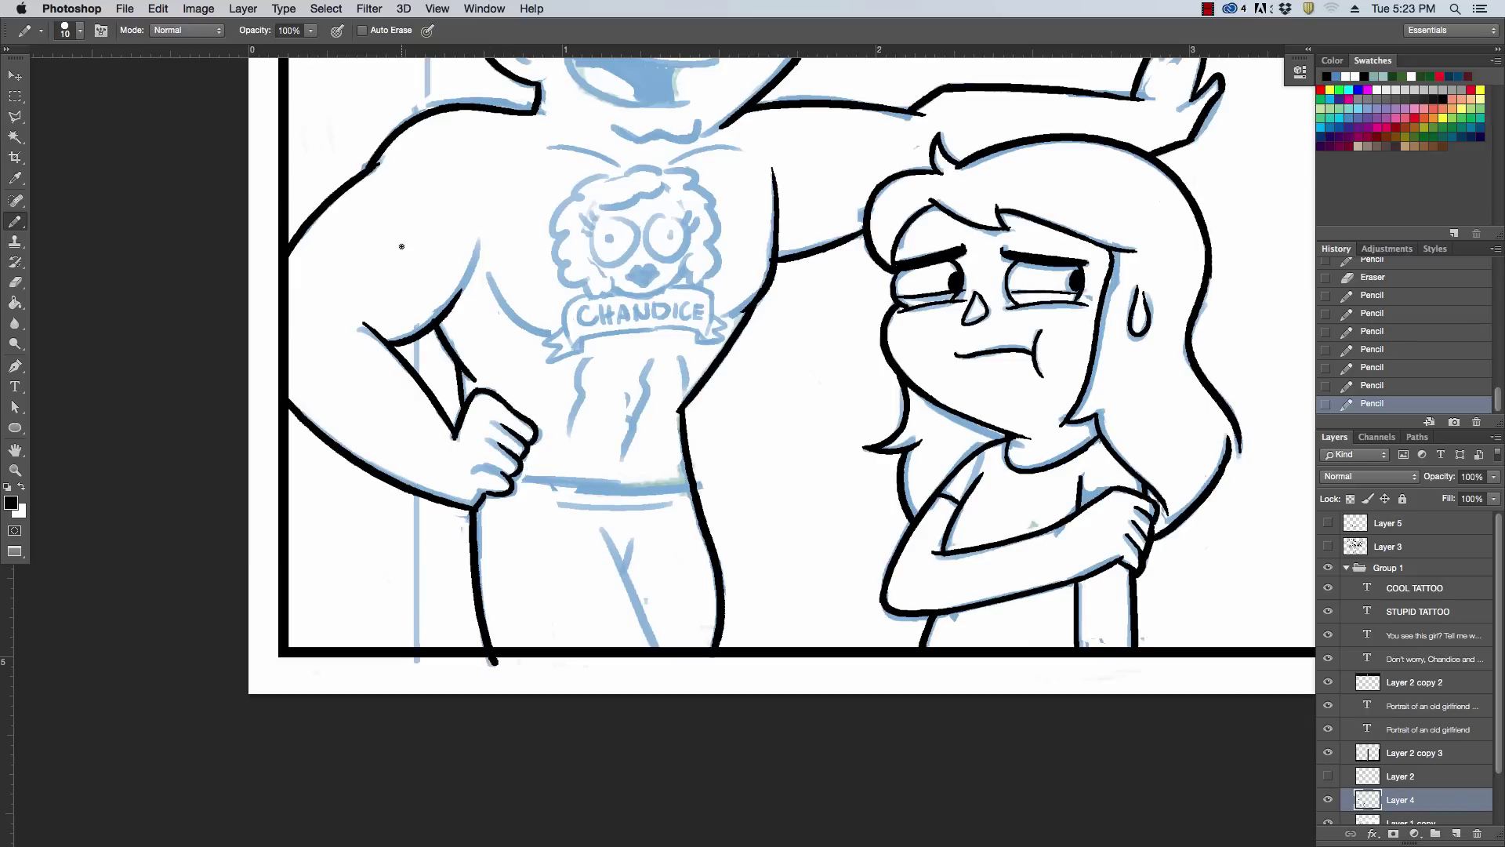
# Clean up the man's shoulder and inner-elbow lines with the Eraser and ink the crease rising toward his armpit
pyautogui.moveTo(475, 364); pyautogui.dragTo(473, 349)
pyautogui.moveTo(454, 283); pyautogui.dragTo(374, 352)
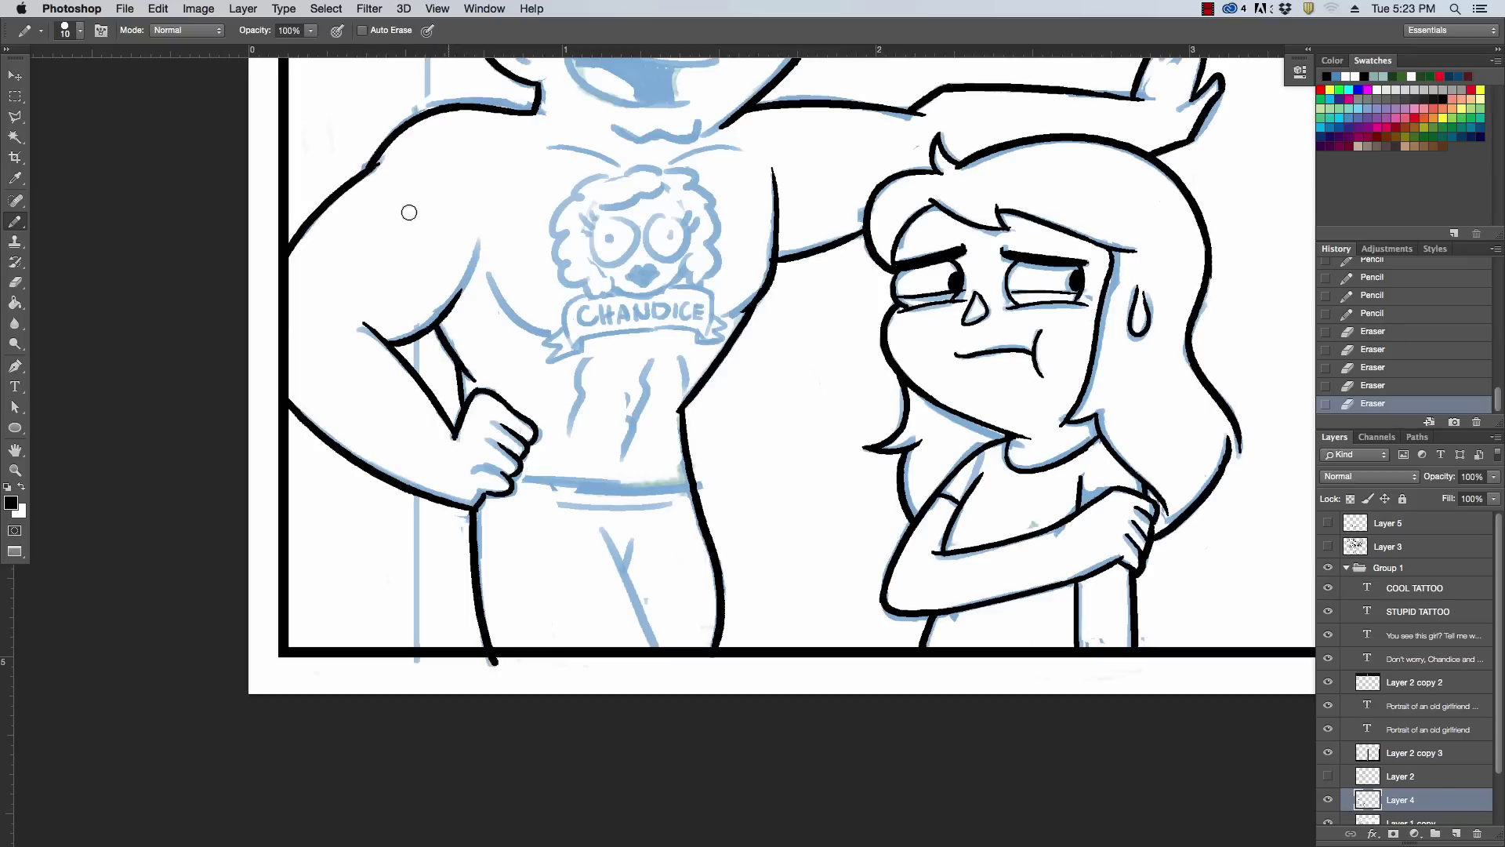
pyautogui.moveTo(387, 161); pyautogui.dragTo(374, 183)
pyautogui.moveTo(477, 254); pyautogui.dragTo(455, 295)
# Ink the man's waistline and inner-leg line and erase the leg strokes that overrun the panel's lower border
pyautogui.moveTo(517, 476)
pyautogui.mouseDown()
pyautogui.moveTo(696, 471)
pyautogui.moveTo(550, 506)
pyautogui.moveTo(671, 680)
pyautogui.mouseUp()
pyautogui.press('super+z')
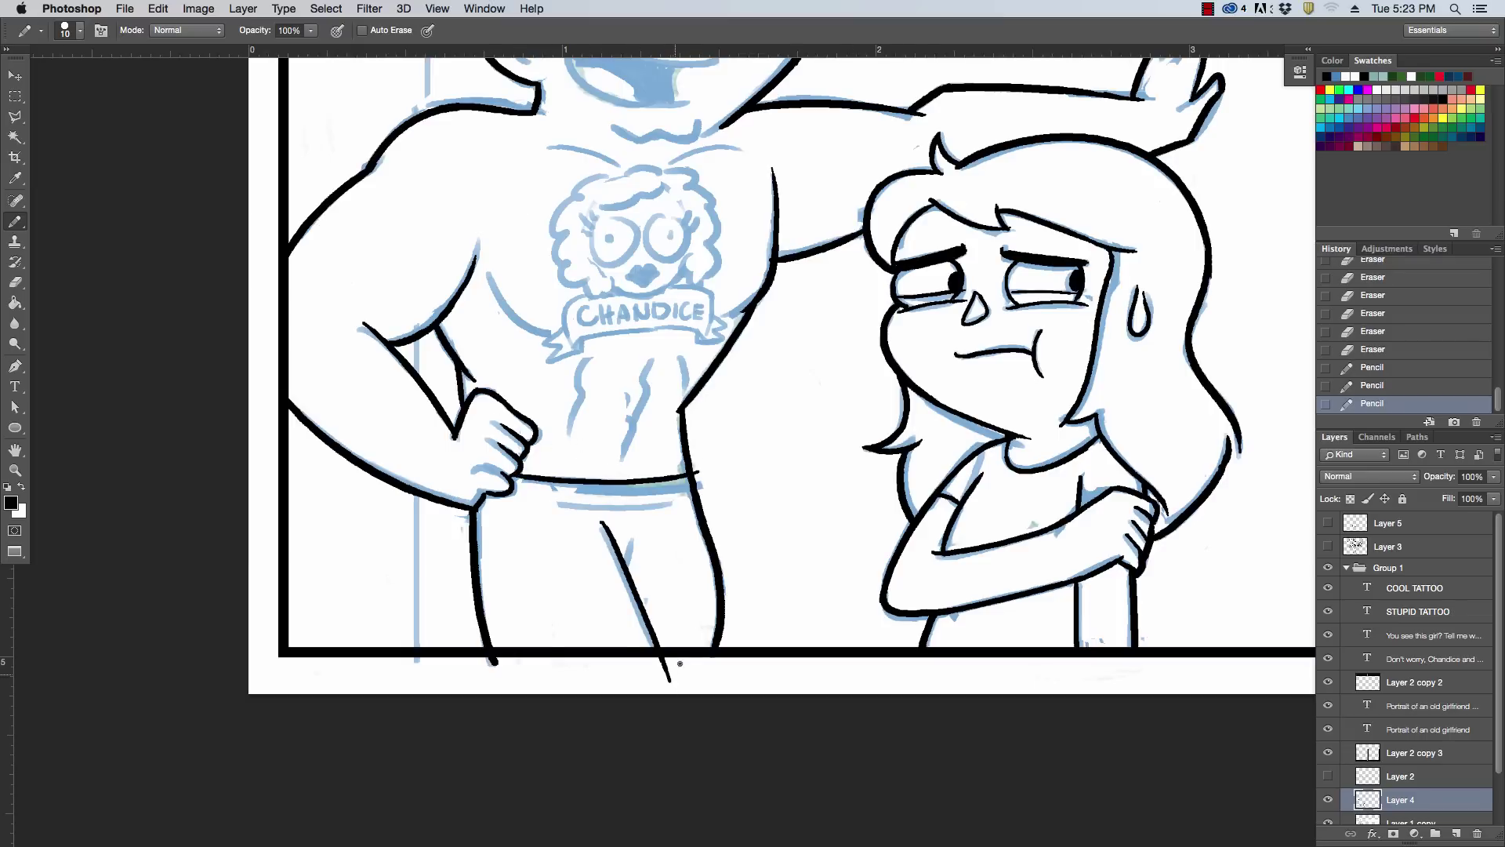
pyautogui.moveTo(497, 662); pyautogui.dragTo(529, 665)
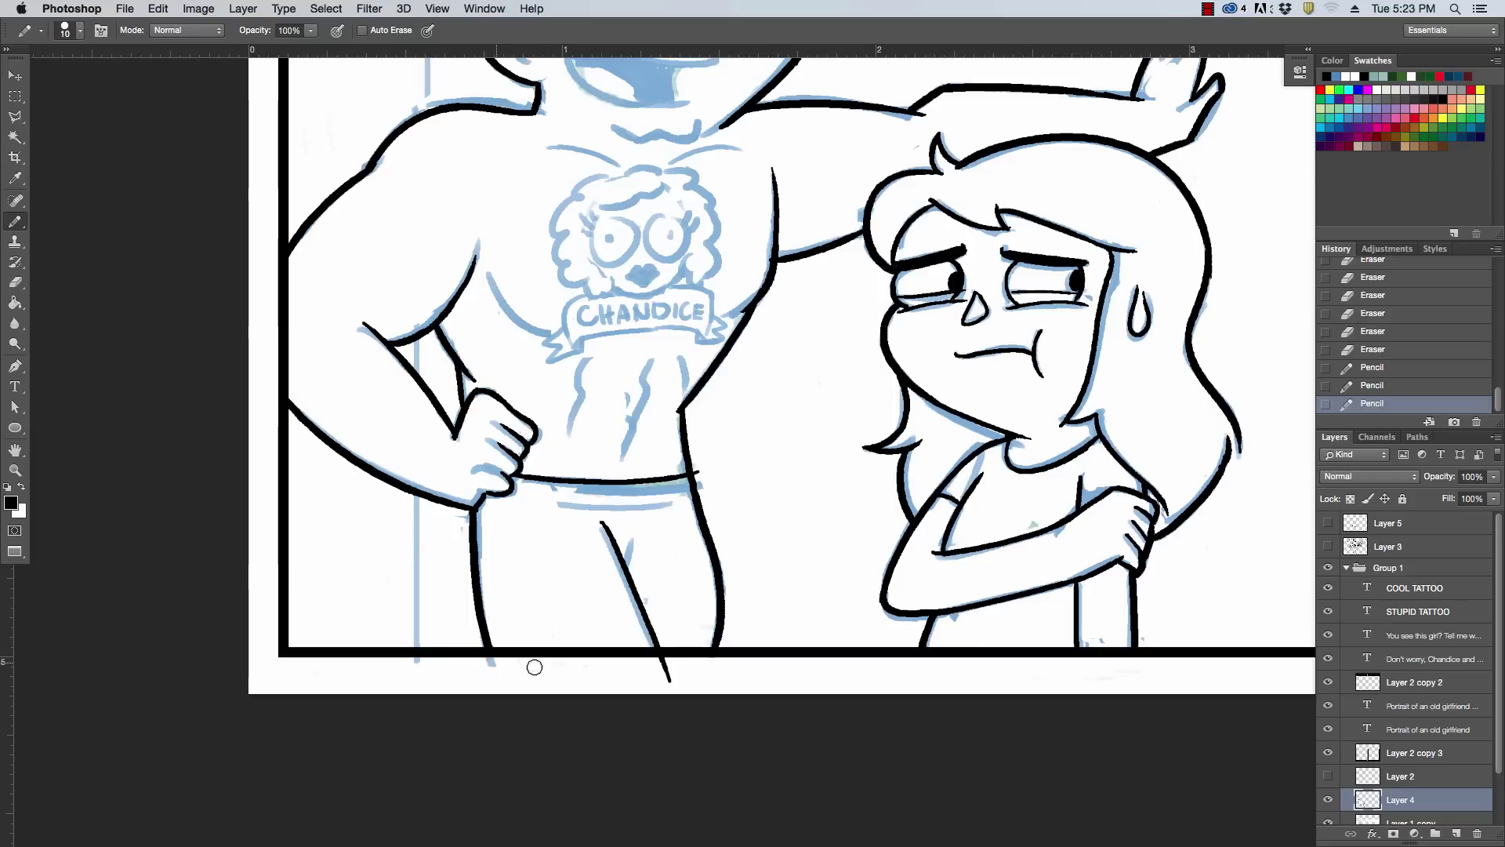
pyautogui.moveTo(683, 663); pyautogui.dragTo(663, 676)
# Trim the top of the man's inner-leg line and ink the trouser fold and lower waistband line, ending at Pencil size 8
pyautogui.moveTo(591, 513); pyautogui.dragTo(616, 573)
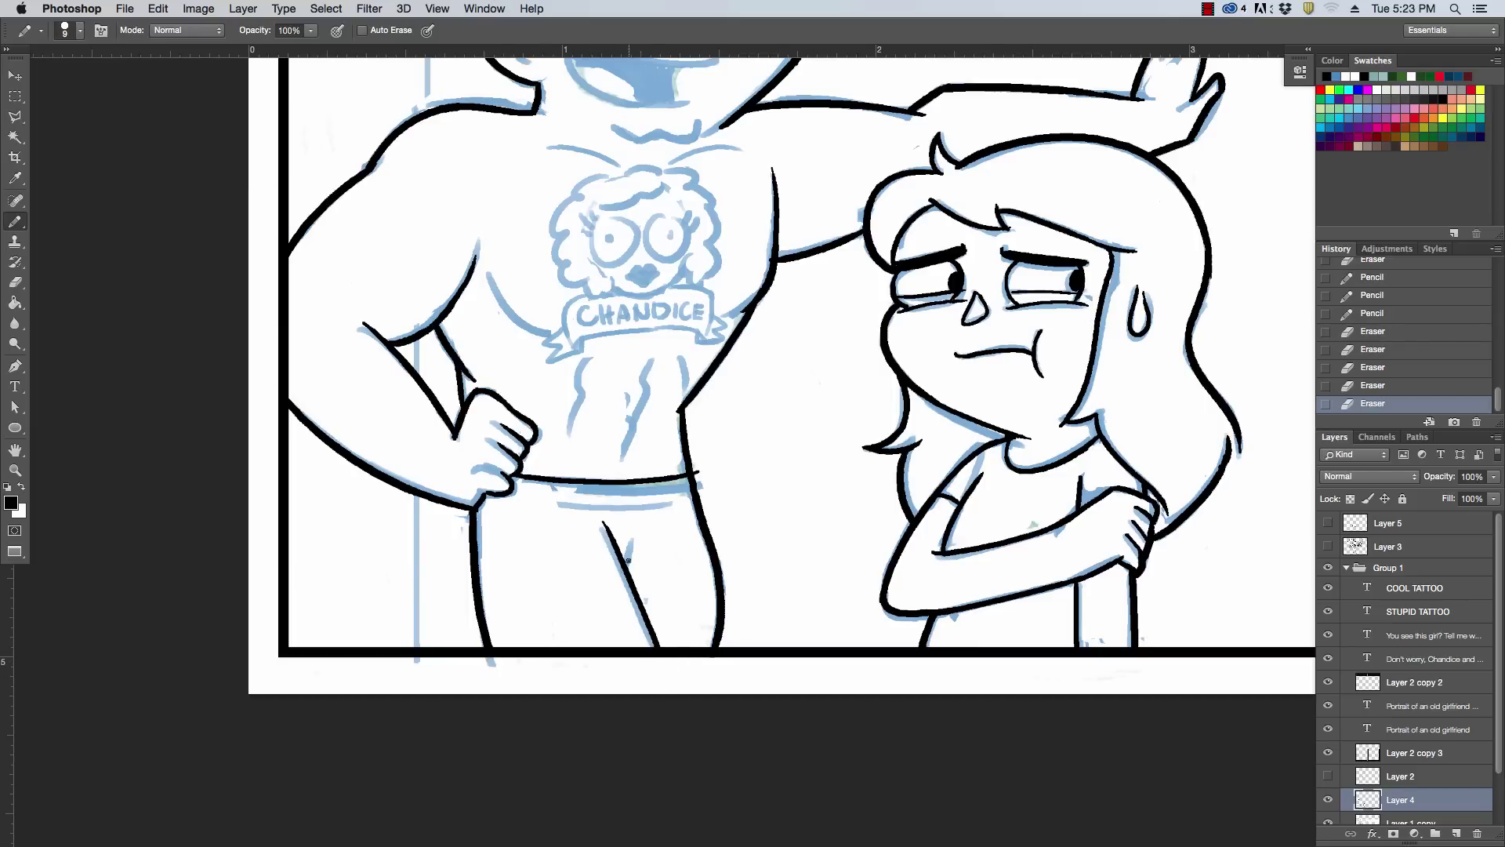
pyautogui.moveTo(630, 566); pyautogui.dragTo(632, 541)
pyautogui.moveTo(560, 506); pyautogui.dragTo(670, 505)
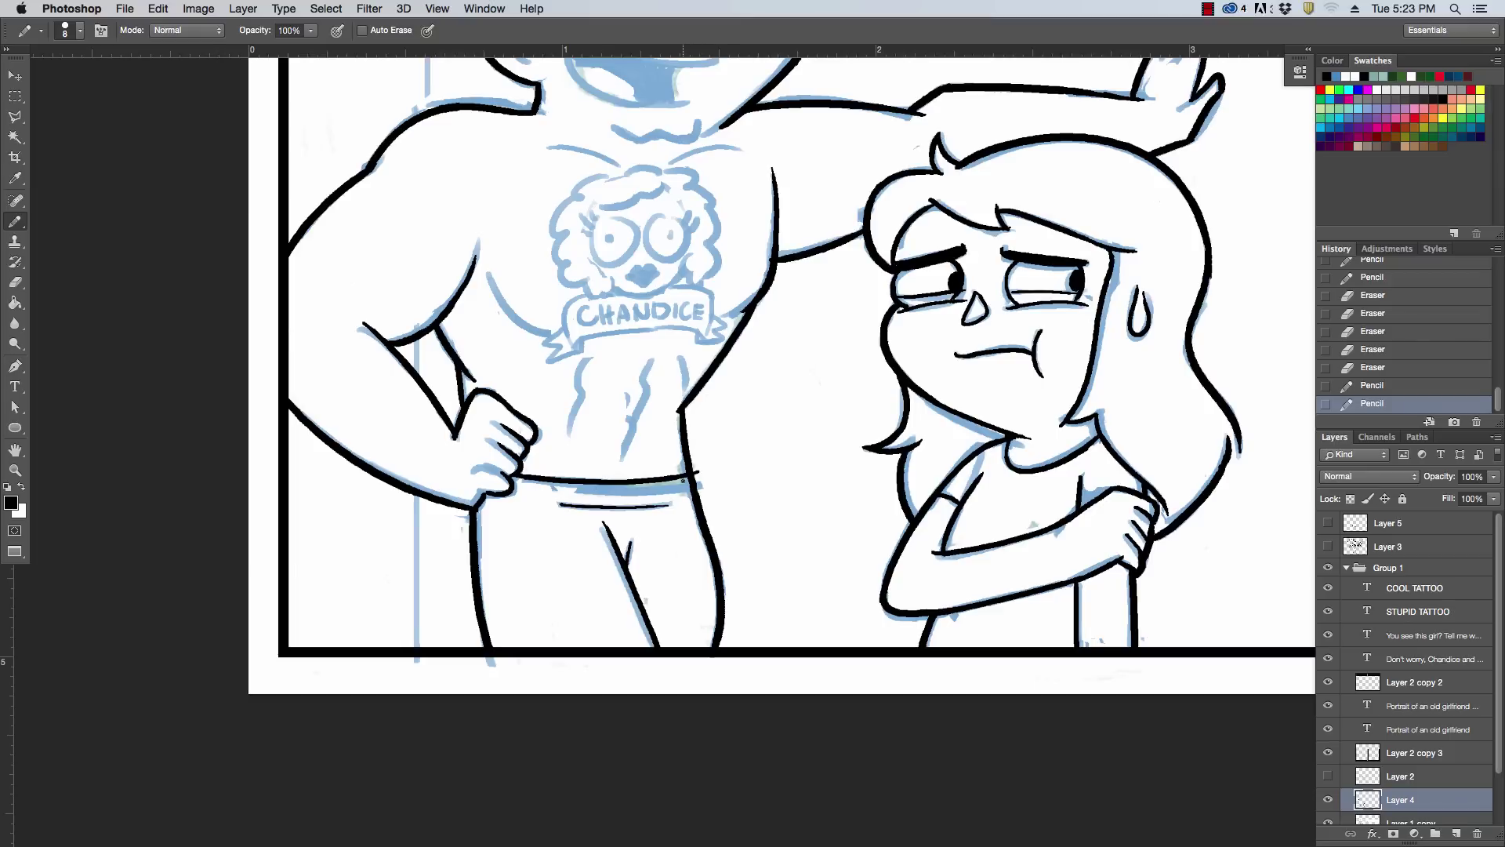
# Ink the man's abdominal muscle lines below the chest tattoo
pyautogui.moveTo(750, 427); pyautogui.dragTo(812, 497)
pyautogui.moveTo(648, 428); pyautogui.dragTo(634, 495)
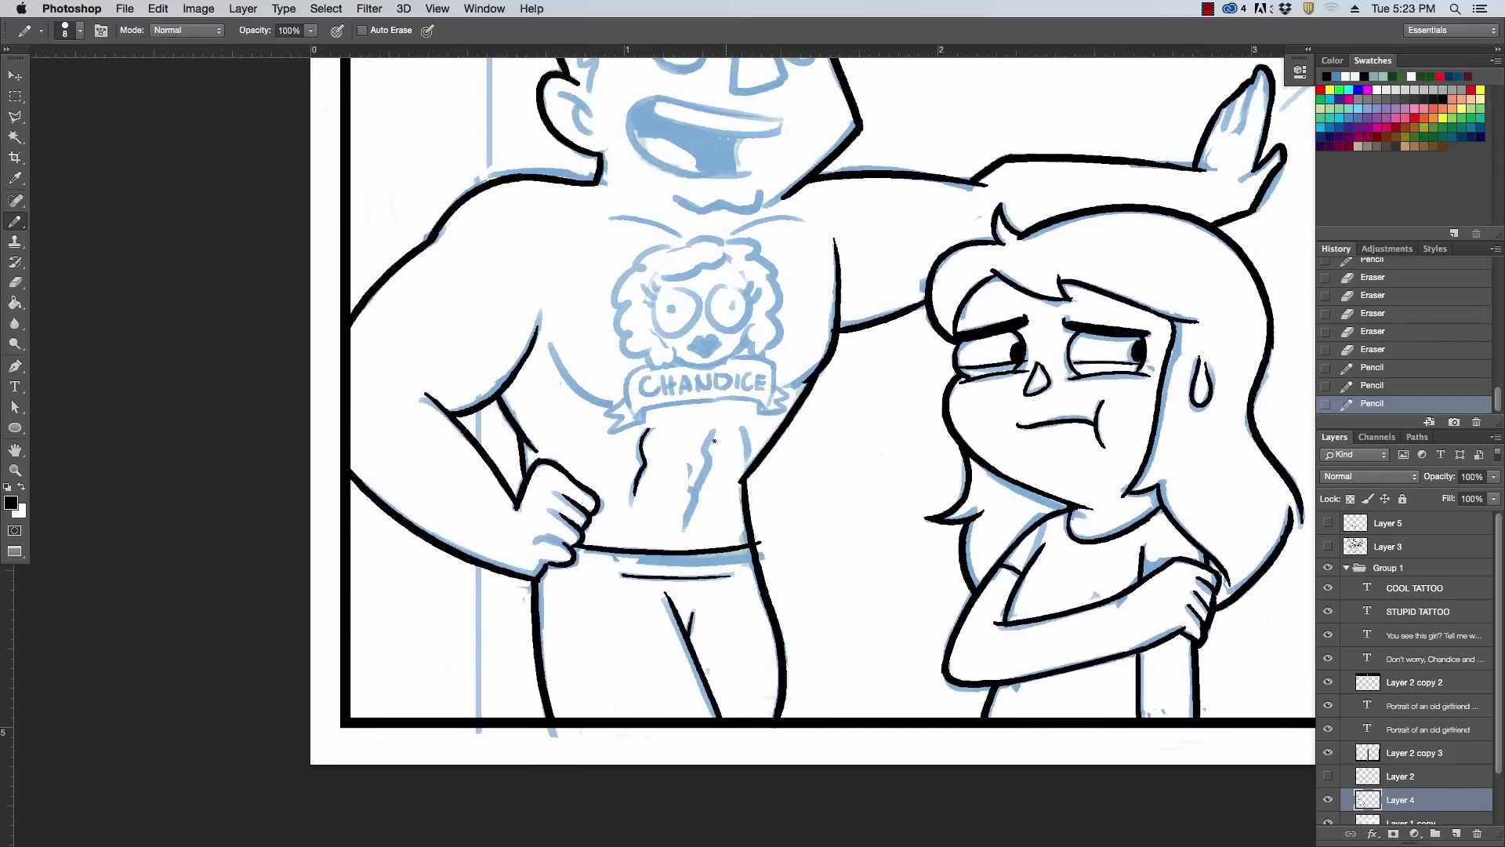
pyautogui.moveTo(714, 429); pyautogui.dragTo(697, 496)
pyautogui.click(692, 518)
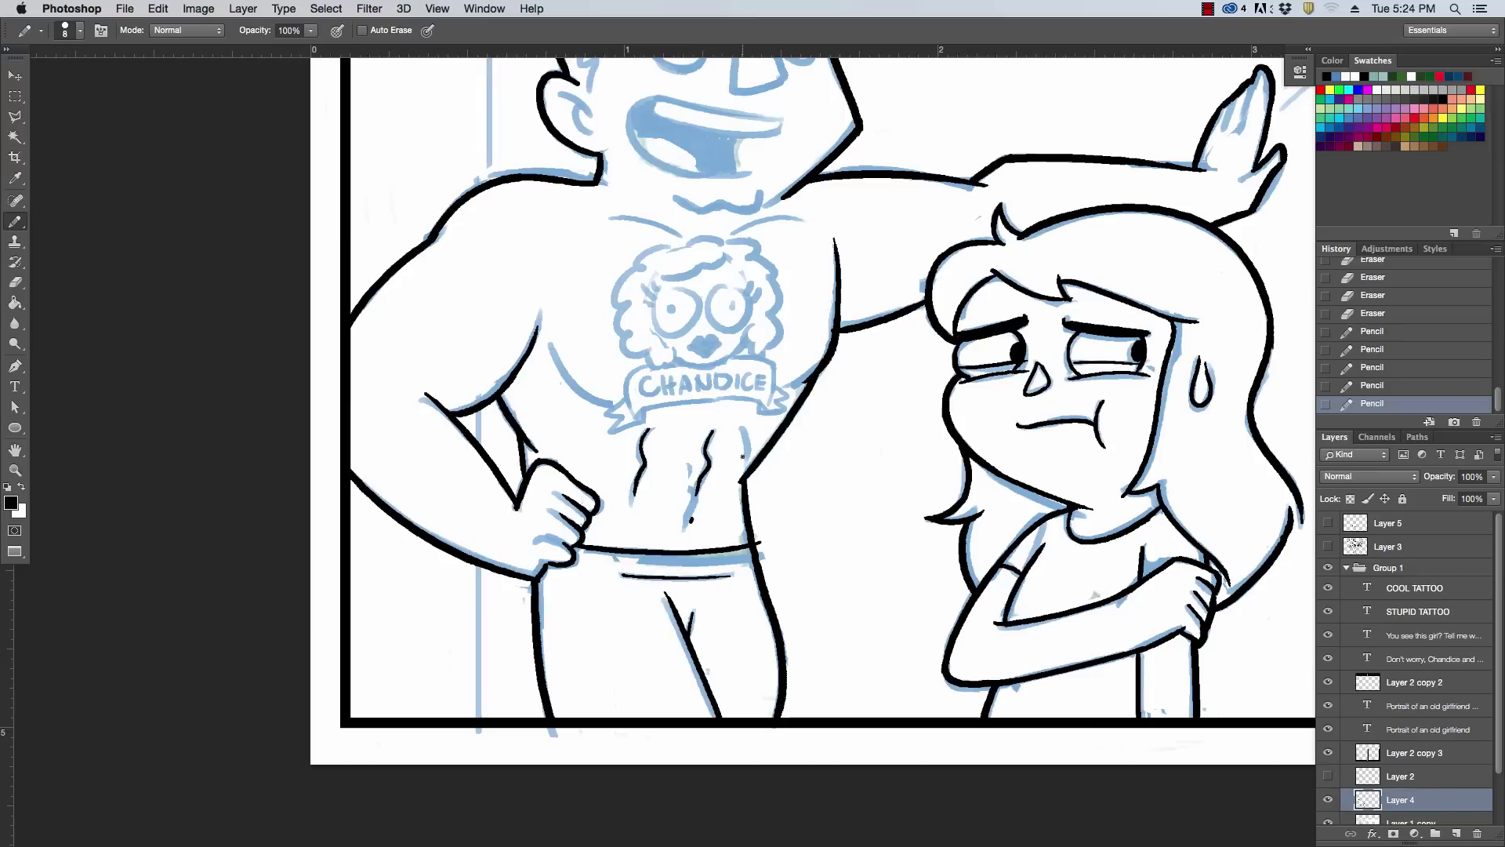
pyautogui.click(691, 520)
pyautogui.moveTo(743, 423); pyautogui.dragTo(746, 458)
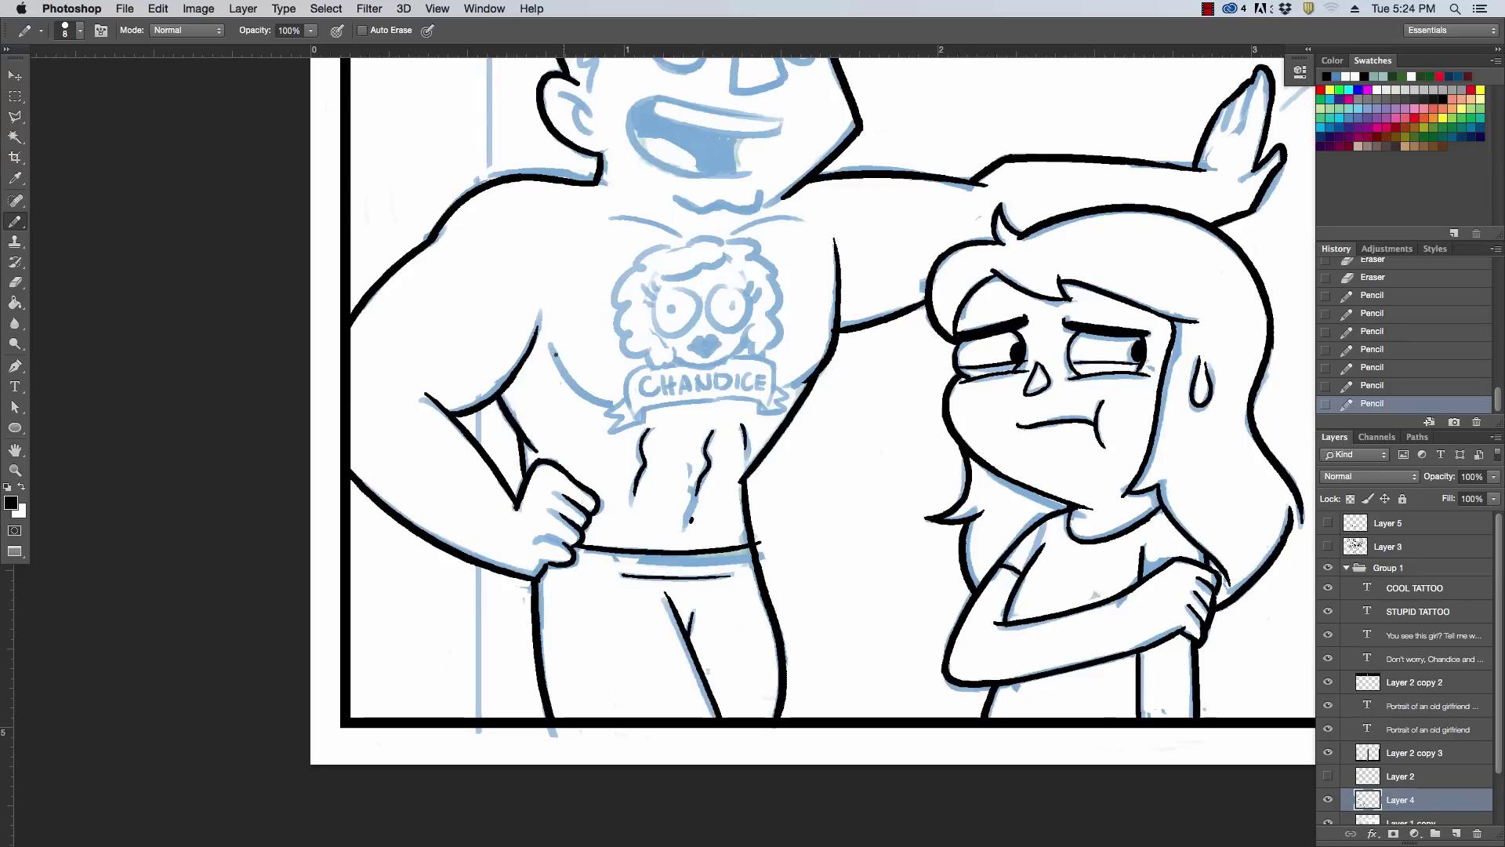
# Ink the man's lower chest curves beside the tattoo banner and his two collarbone lines
pyautogui.moveTo(552, 340); pyautogui.dragTo(616, 398)
pyautogui.moveTo(807, 379); pyautogui.dragTo(790, 391)
pyautogui.moveTo(614, 218); pyautogui.dragTo(797, 215)
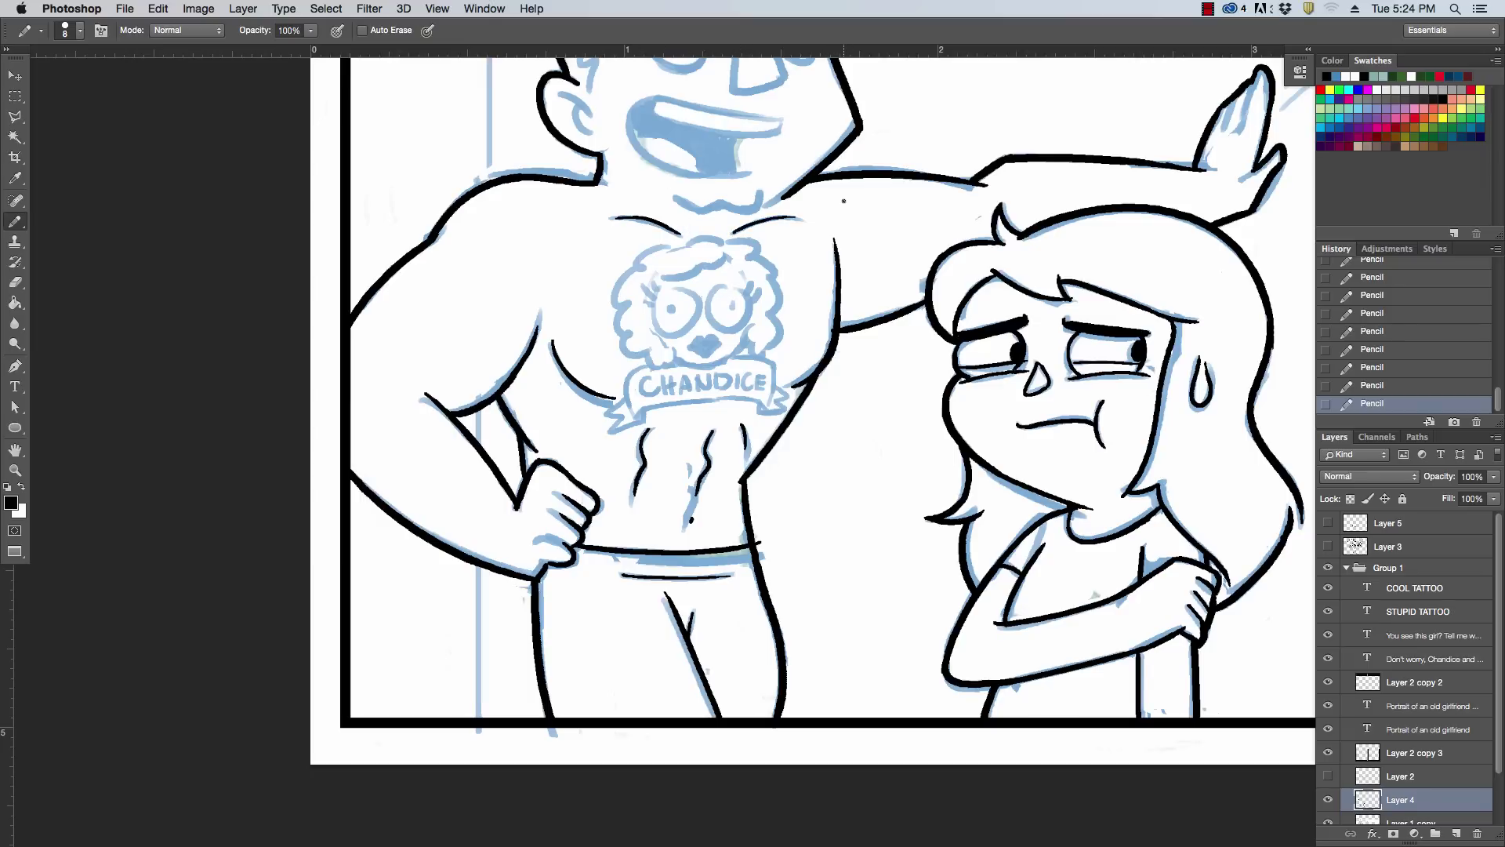
# Ink the curly hair outline and chin of the face tattooed on the man's chest
pyautogui.moveTo(634, 268)
pyautogui.mouseDown()
pyautogui.moveTo(630, 333)
pyautogui.moveTo(679, 364)
pyautogui.mouseUp()
pyautogui.press('super+z')
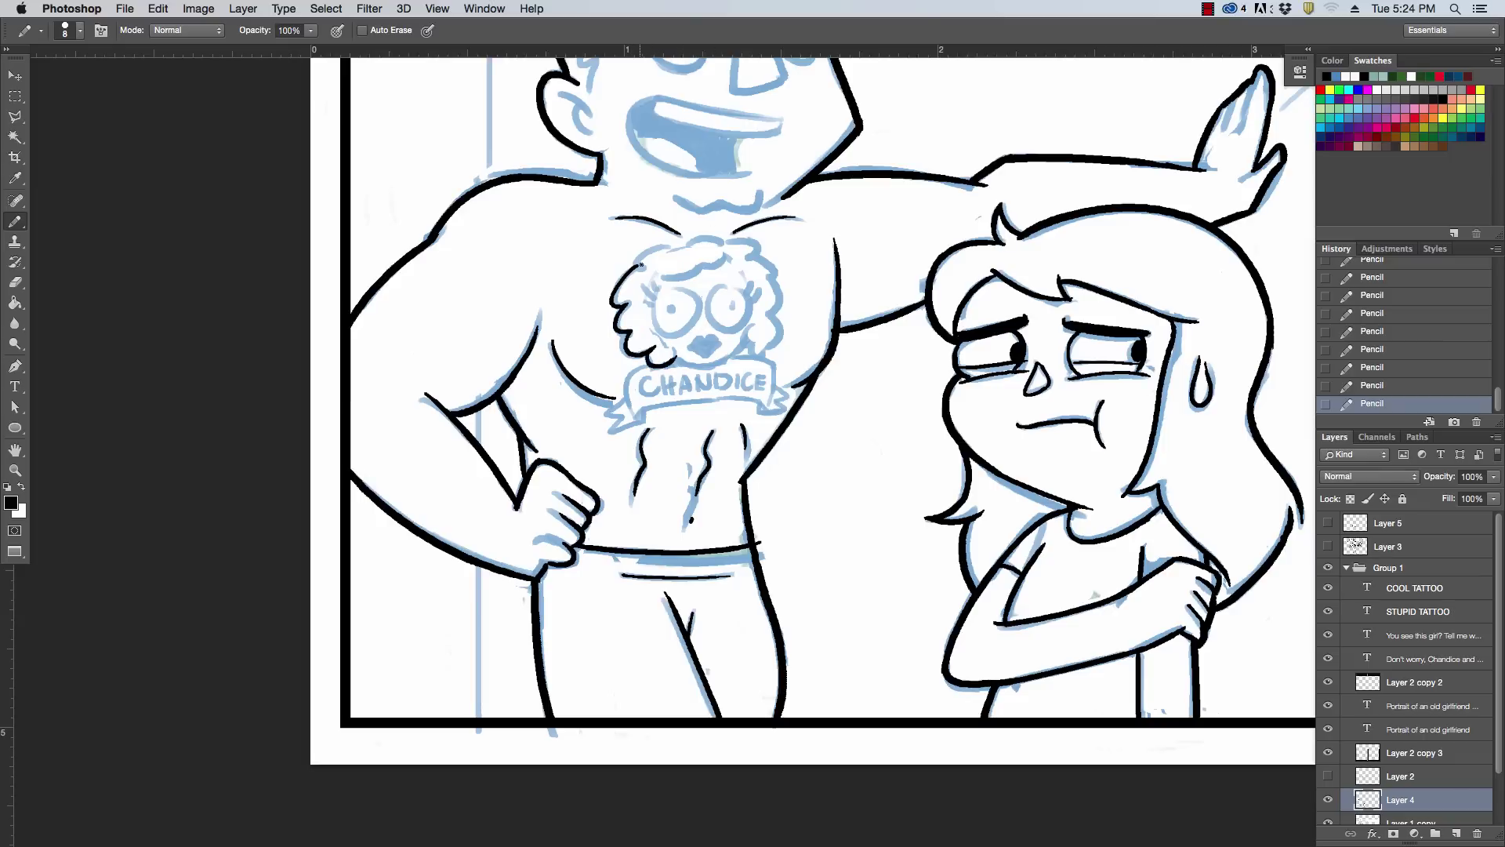
pyautogui.moveTo(641, 265)
pyautogui.mouseDown()
pyautogui.moveTo(682, 246)
pyautogui.moveTo(754, 255)
pyautogui.moveTo(773, 278)
pyautogui.mouseUp()
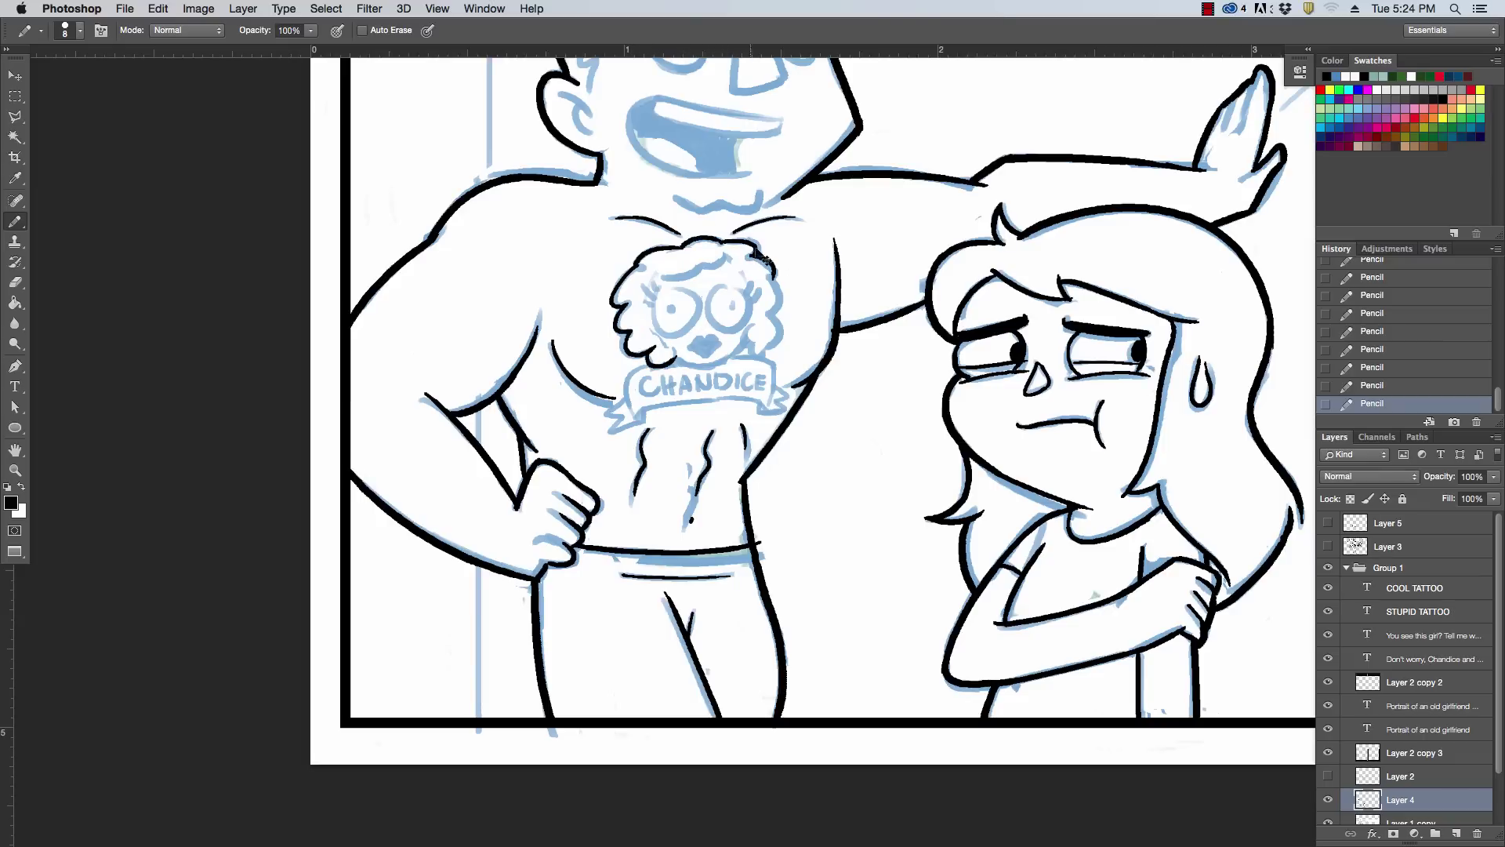
pyautogui.press('super+z')
pyautogui.moveTo(769, 316); pyautogui.dragTo(771, 267)
pyautogui.moveTo(750, 350); pyautogui.dragTo(743, 328)
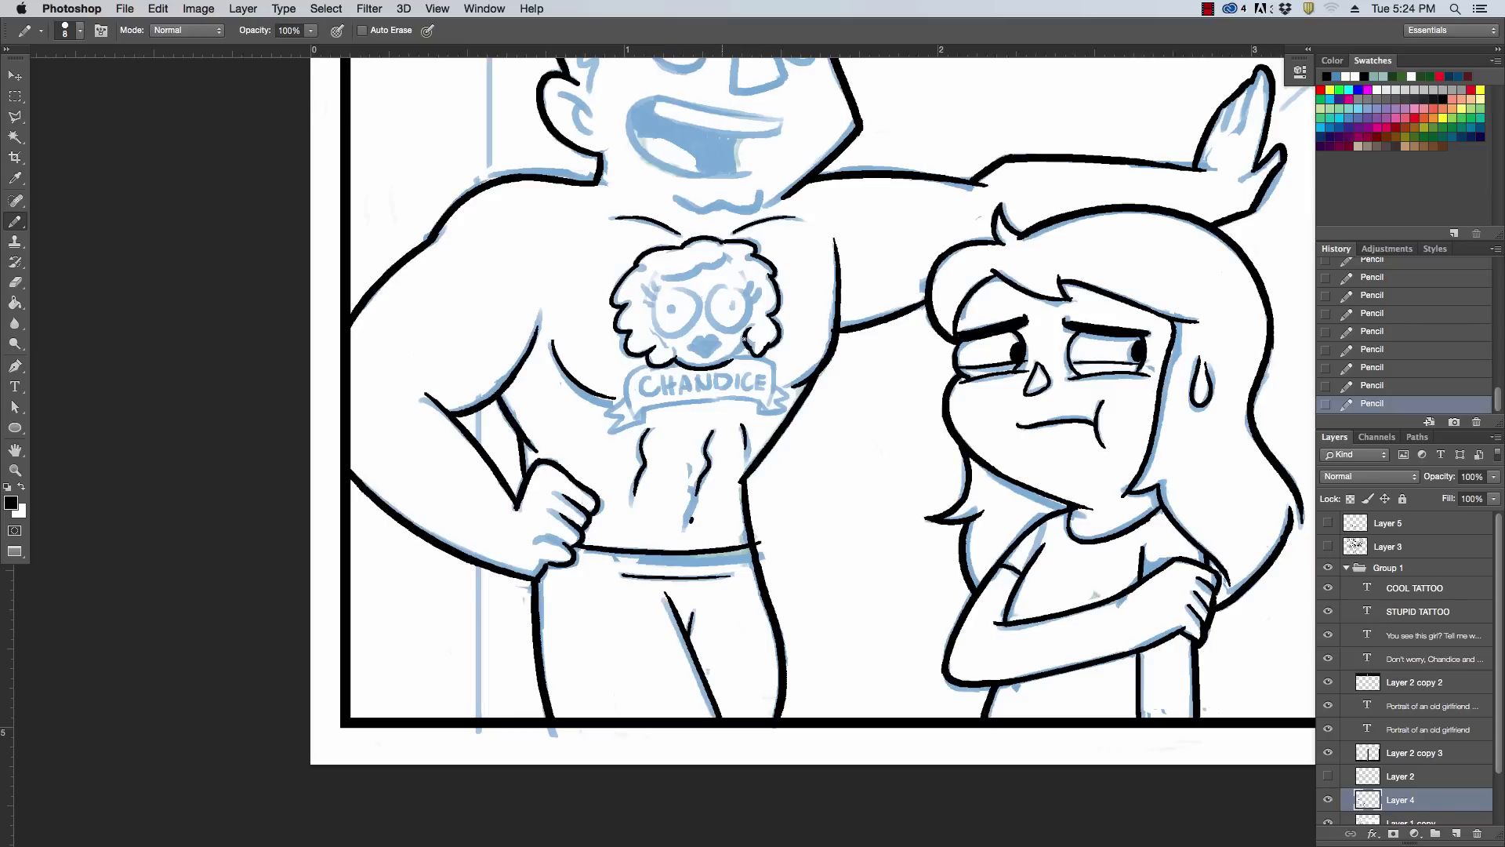
# Ink the tattooed woman's lips, round eyes, lashes and the hairline across her forehead
pyautogui.moveTo(691, 345)
pyautogui.mouseDown()
pyautogui.moveTo(722, 346)
pyautogui.moveTo(708, 354)
pyautogui.mouseUp()
pyautogui.moveTo(660, 308)
pyautogui.mouseDown()
pyautogui.moveTo(698, 316)
pyautogui.moveTo(689, 327)
pyautogui.moveTo(644, 287)
pyautogui.moveTo(654, 312)
pyautogui.moveTo(701, 268)
pyautogui.moveTo(737, 263)
pyautogui.moveTo(746, 289)
pyautogui.moveTo(709, 316)
pyautogui.mouseUp()
pyautogui.press('super+z')
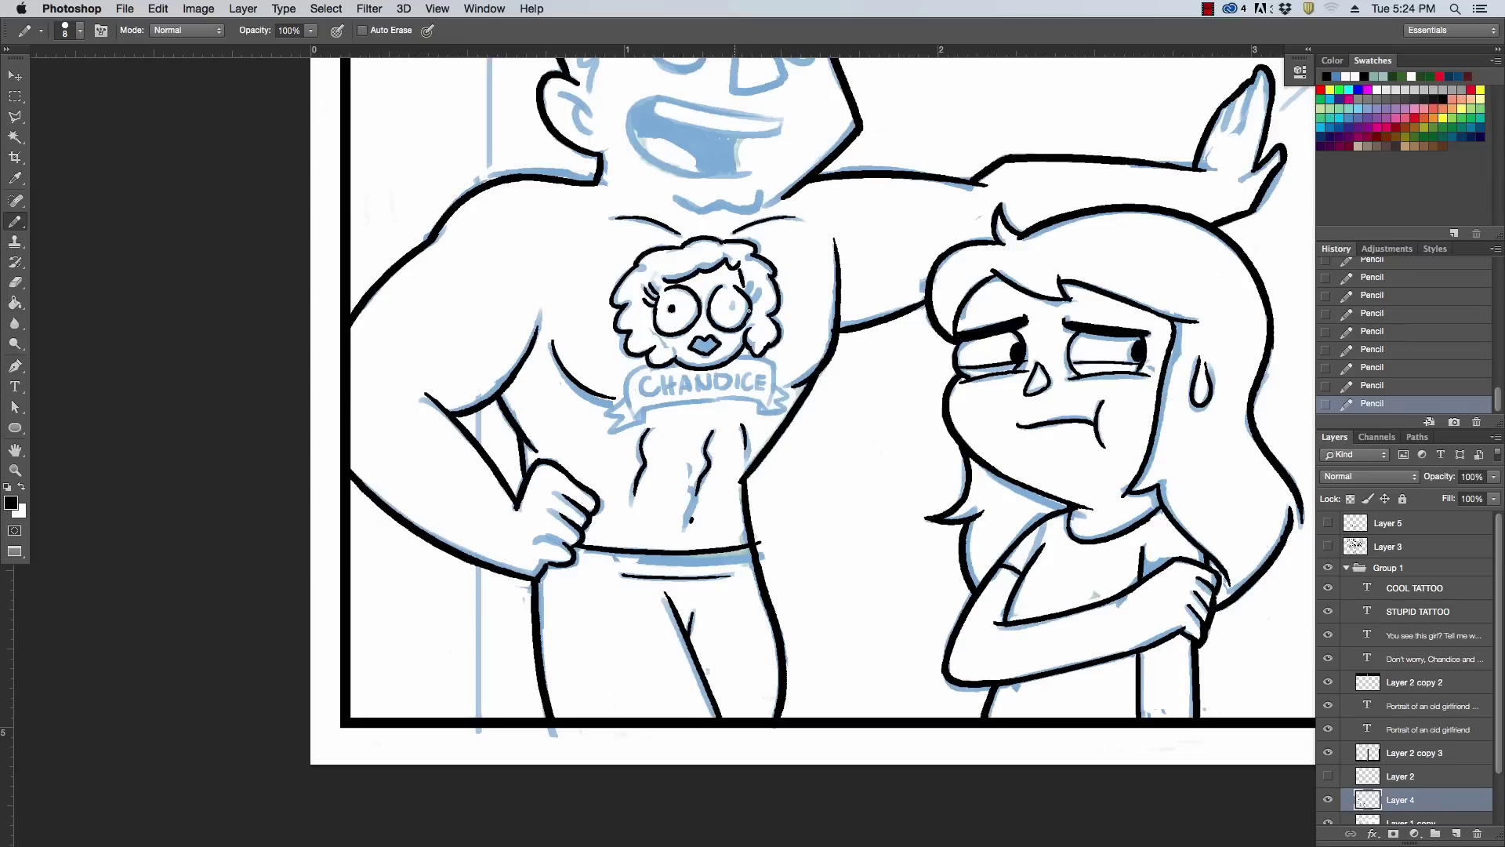
pyautogui.moveTo(747, 295)
pyautogui.mouseDown()
pyautogui.moveTo(753, 284)
pyautogui.moveTo(762, 302)
pyautogui.moveTo(743, 282)
pyautogui.mouseUp()
# Ink the sides and top edge of the banner under the tattooed face and the ribbon tail on the fist side
pyautogui.moveTo(627, 380); pyautogui.dragTo(631, 414)
pyautogui.moveTo(737, 367); pyautogui.dragTo(774, 357)
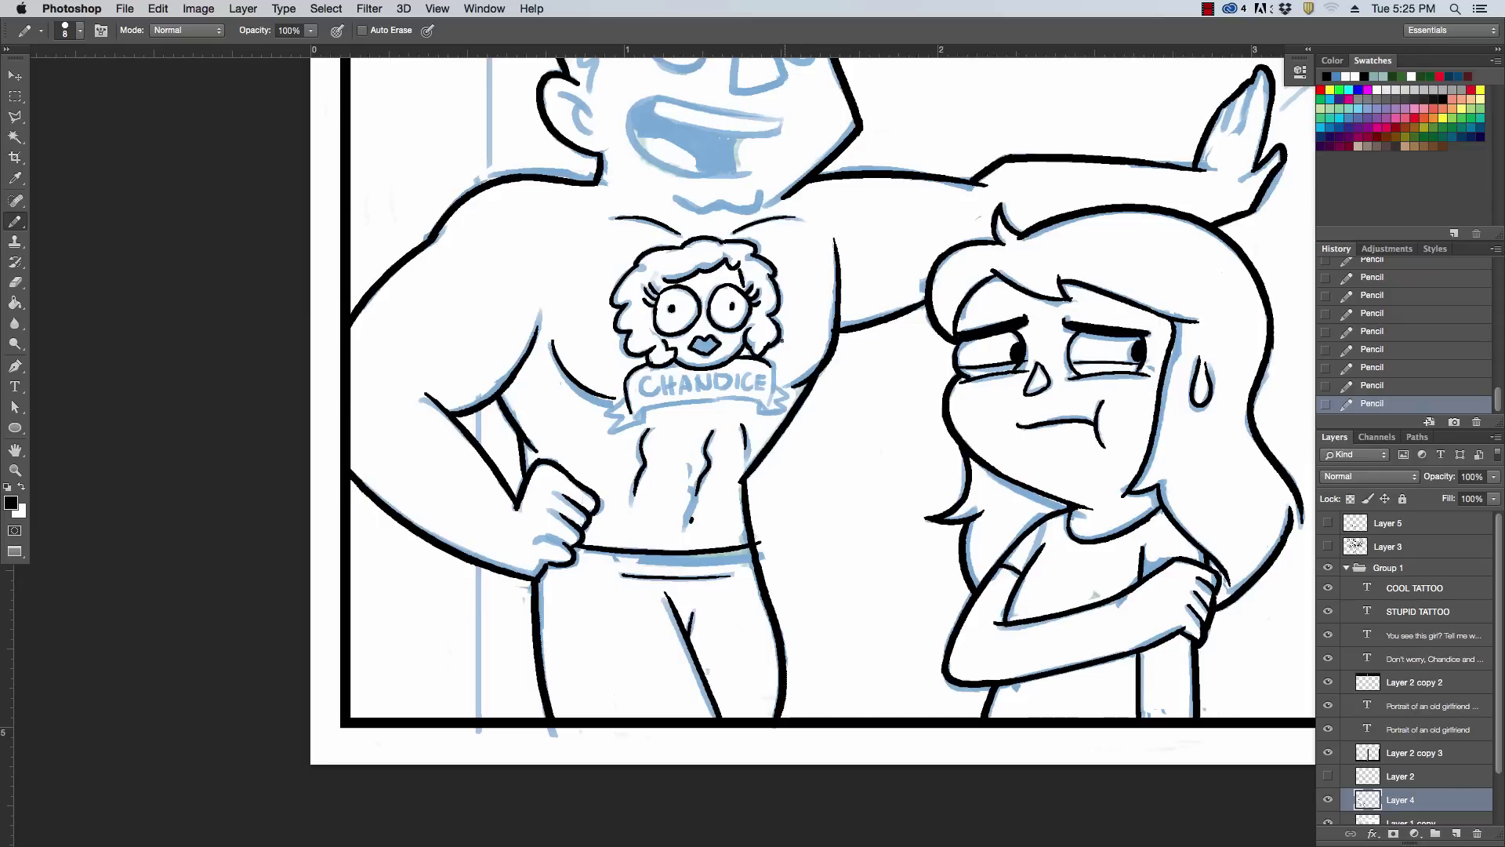
pyautogui.moveTo(774, 366); pyautogui.dragTo(775, 396)
pyautogui.moveTo(619, 401)
pyautogui.mouseDown()
pyautogui.moveTo(615, 428)
pyautogui.moveTo(649, 417)
pyautogui.mouseUp()
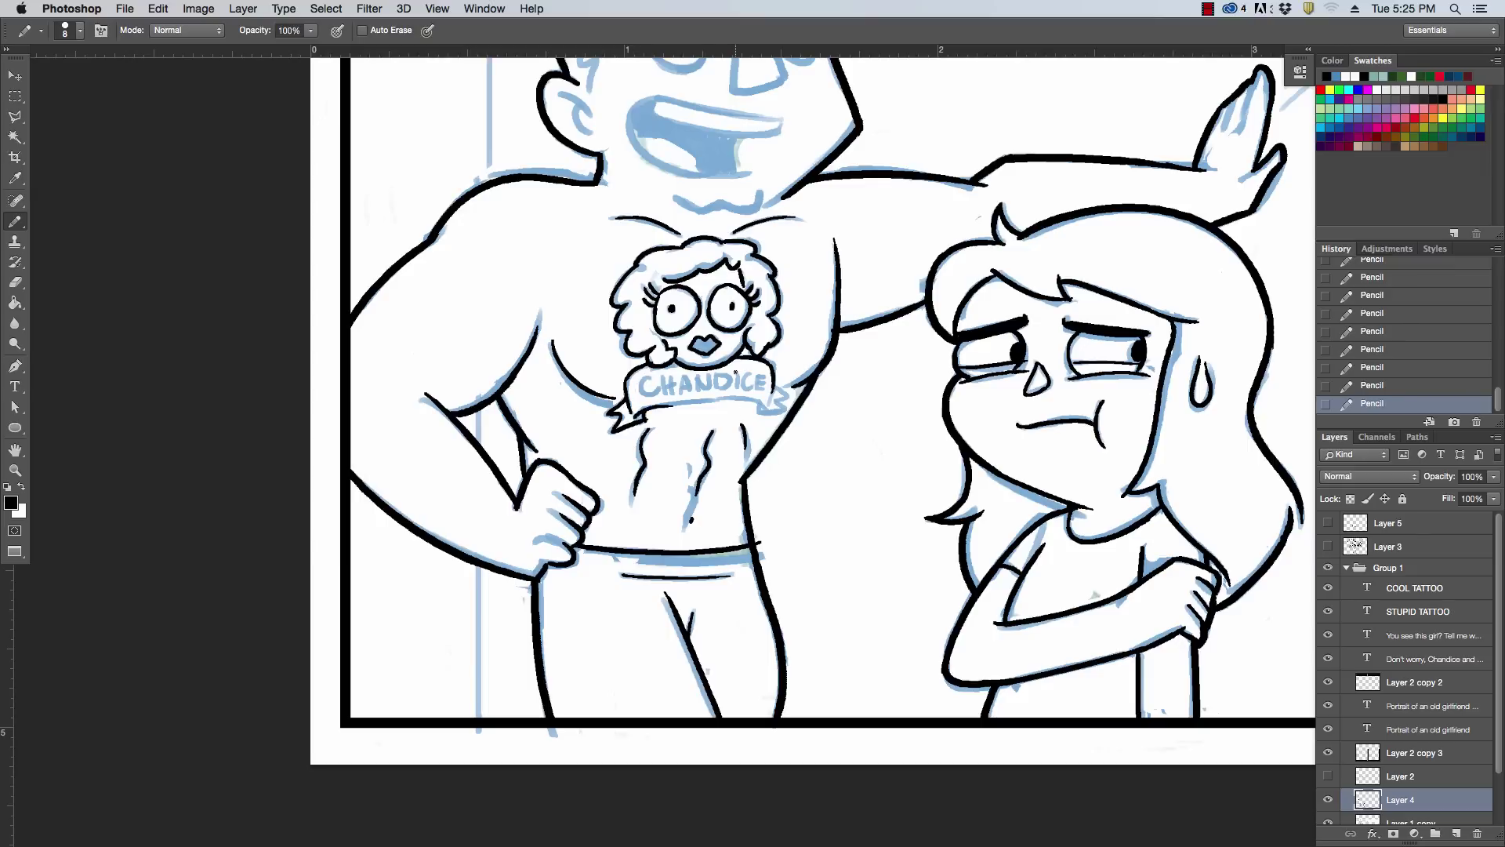
pyautogui.press('super+z')
# Ink the tattoo banner's lower edge and the ribbon tail nearest the girl
pyautogui.moveTo(632, 411); pyautogui.dragTo(730, 401)
pyautogui.press('super+z')
pyautogui.press('super+z')
pyautogui.press('super+z')
pyautogui.press('super+z')
pyautogui.moveTo(760, 395)
pyautogui.mouseDown()
pyautogui.moveTo(776, 417)
pyautogui.moveTo(779, 401)
pyautogui.mouseUp()
pyautogui.press('super+z')
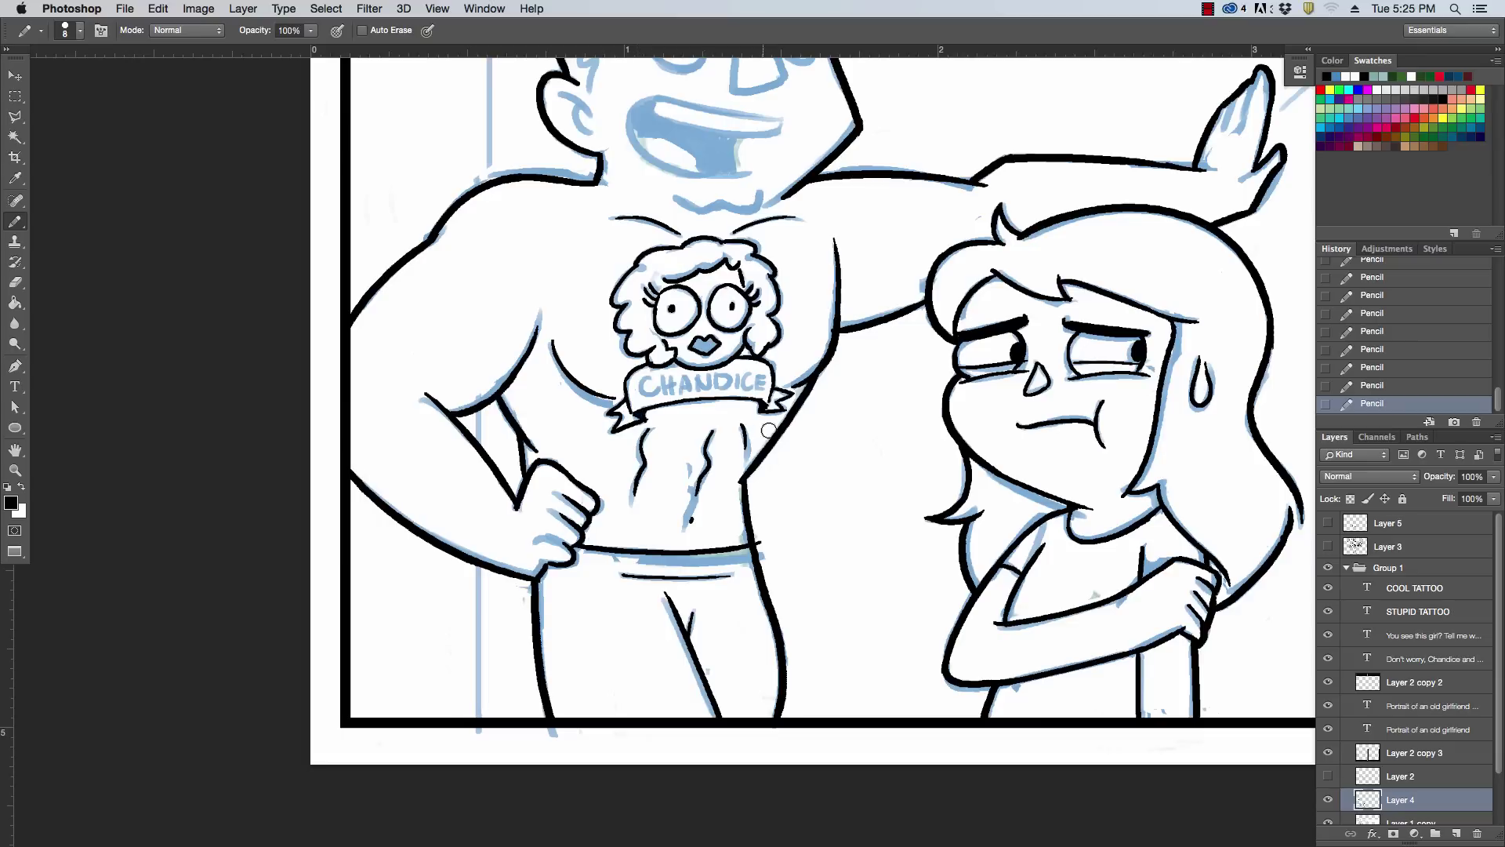
# Clean up the banner's ribbon tail nearest the girl with the Eraser and touch up the tattooed woman's hair
pyautogui.click(770, 404)
pyautogui.click(769, 403)
pyautogui.click(769, 407)
pyautogui.moveTo(761, 404); pyautogui.dragTo(767, 409)
pyautogui.click(674, 273)
# Ink the man's inner ear, jagged sideburn and the short hair marks above his forehead
pyautogui.moveTo(850, 460)
pyautogui.mouseDown()
pyautogui.moveTo(833, 605)
pyautogui.moveTo(900, 679)
pyautogui.mouseUp()
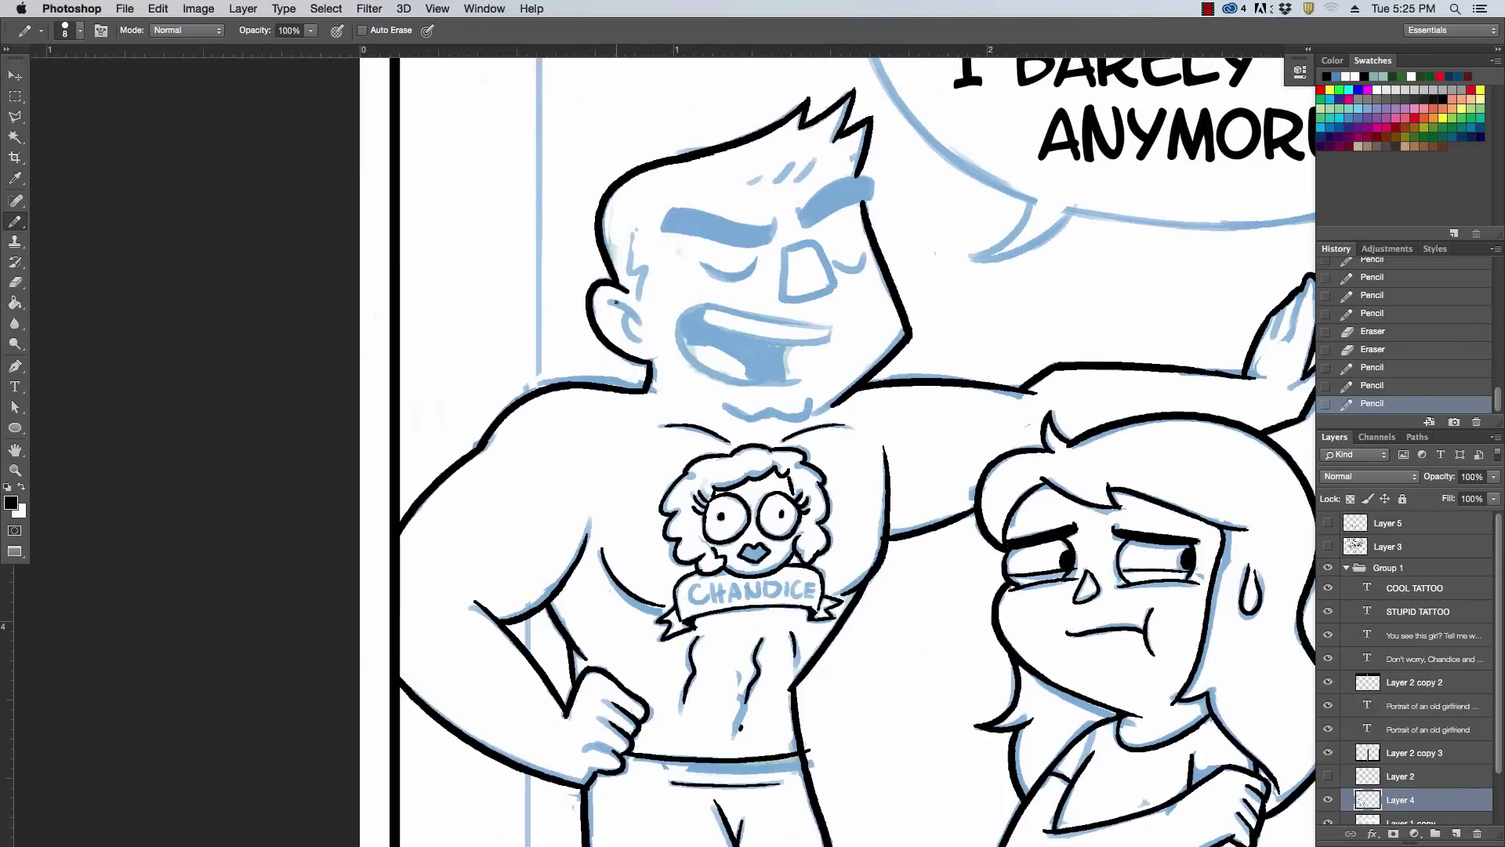
pyautogui.moveTo(609, 298); pyautogui.dragTo(642, 336)
pyautogui.moveTo(634, 236)
pyautogui.mouseDown()
pyautogui.moveTo(638, 297)
pyautogui.moveTo(660, 282)
pyautogui.moveTo(647, 317)
pyautogui.mouseUp()
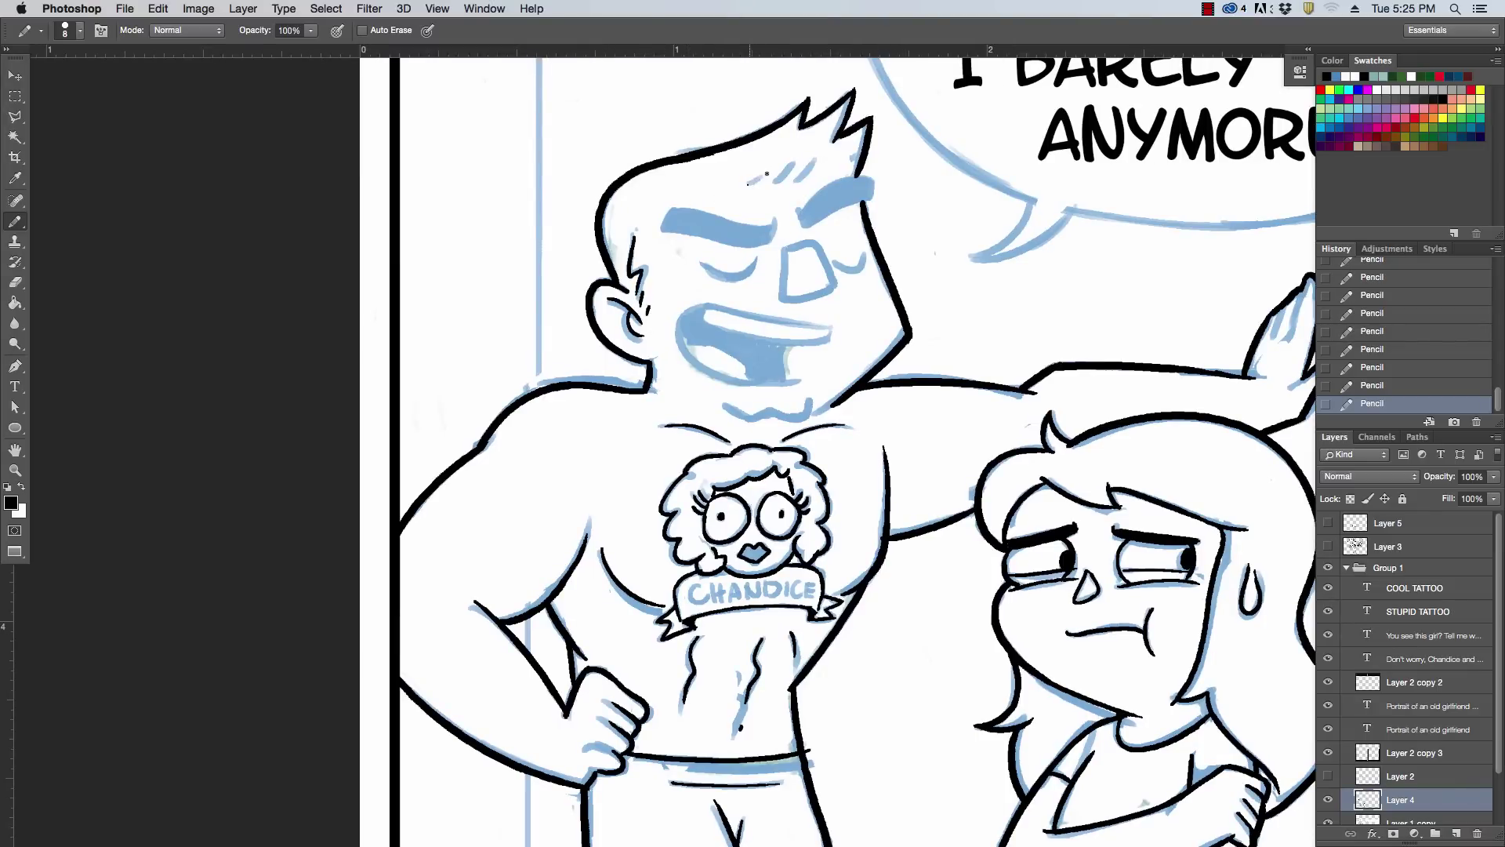
pyautogui.moveTo(767, 174)
pyautogui.mouseDown()
pyautogui.moveTo(749, 185)
pyautogui.moveTo(792, 179)
pyautogui.mouseUp()
# Set the Pencil size to 10 and ink the curved lines of the man's closed eyes
pyautogui.press(']')
pyautogui.moveTo(703, 264)
pyautogui.mouseDown()
pyautogui.moveTo(763, 247)
pyautogui.moveTo(736, 278)
pyautogui.moveTo(759, 256)
pyautogui.moveTo(864, 251)
pyautogui.mouseUp()
pyautogui.hotkey('ctrl', 'z')
pyautogui.press('super+z')
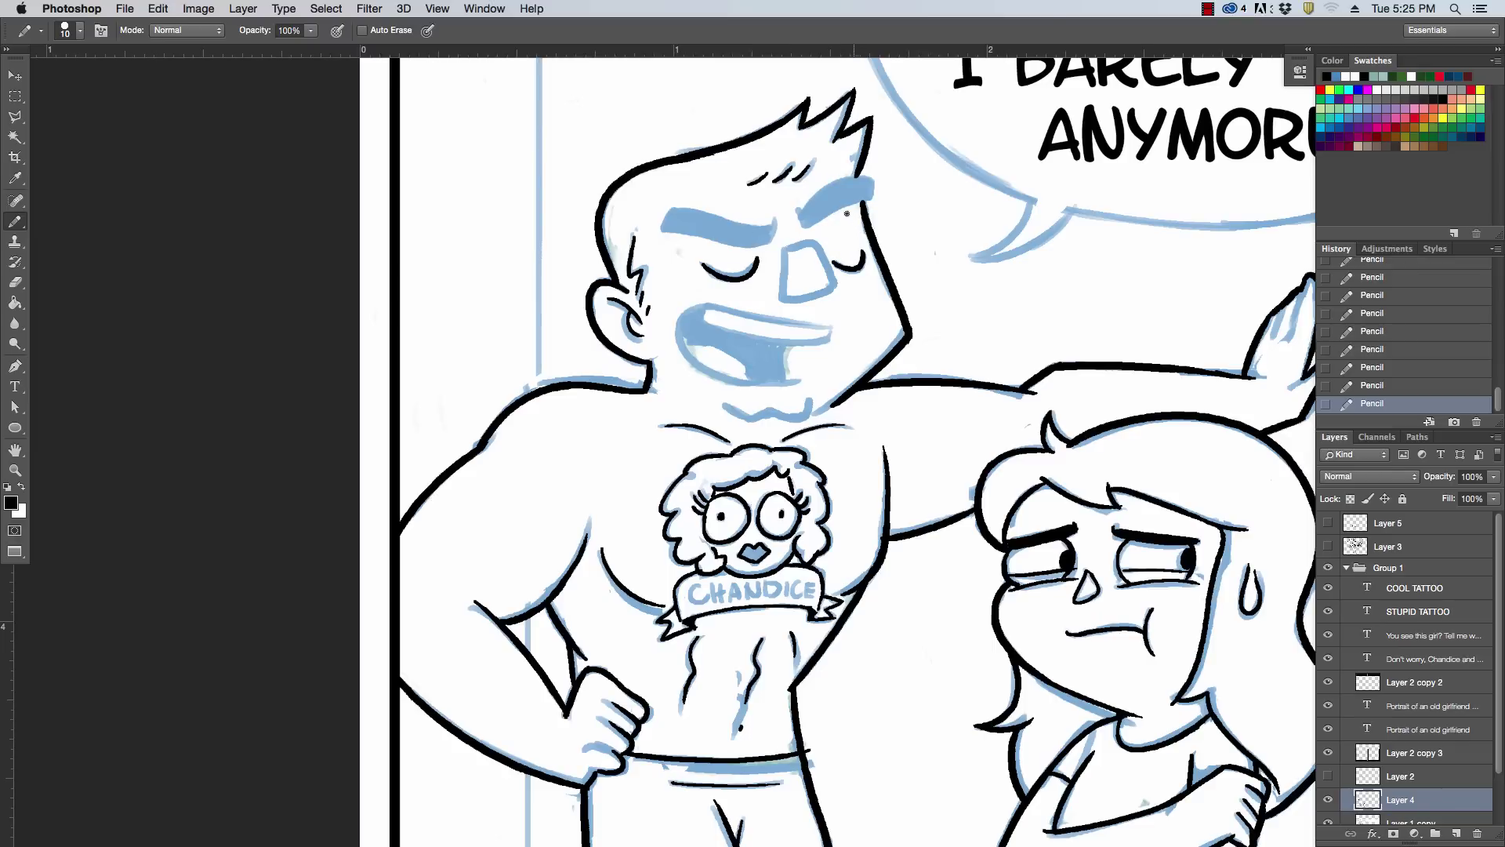
# Ink both of the man's thick eyebrows solid black and outline his nose
pyautogui.moveTo(801, 213)
pyautogui.mouseDown()
pyautogui.moveTo(830, 187)
pyautogui.moveTo(874, 180)
pyautogui.moveTo(875, 201)
pyautogui.mouseUp()
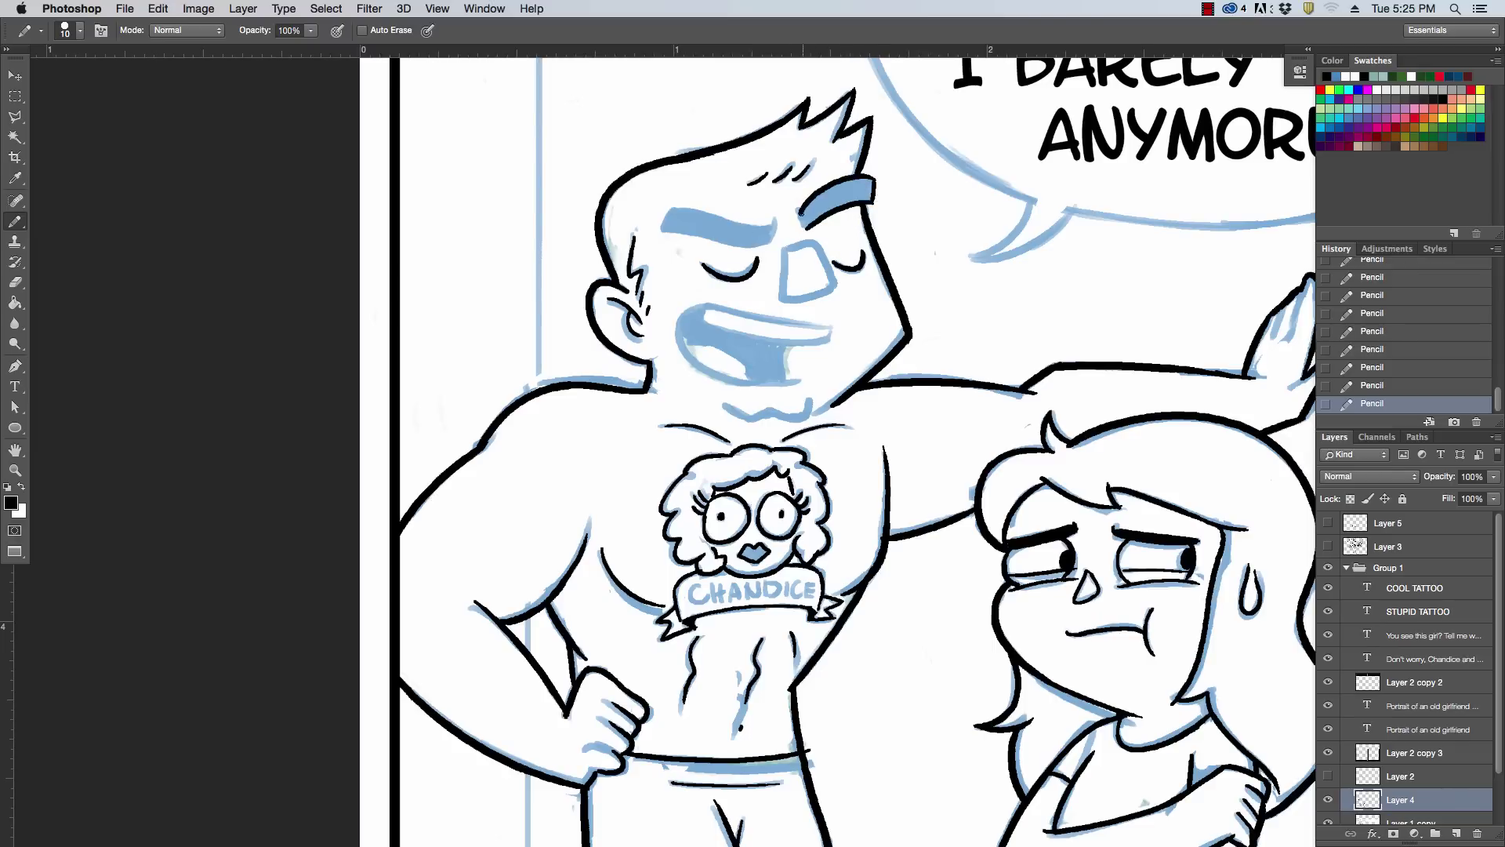
pyautogui.moveTo(796, 228)
pyautogui.mouseDown()
pyautogui.moveTo(834, 186)
pyautogui.moveTo(874, 181)
pyautogui.mouseUp()
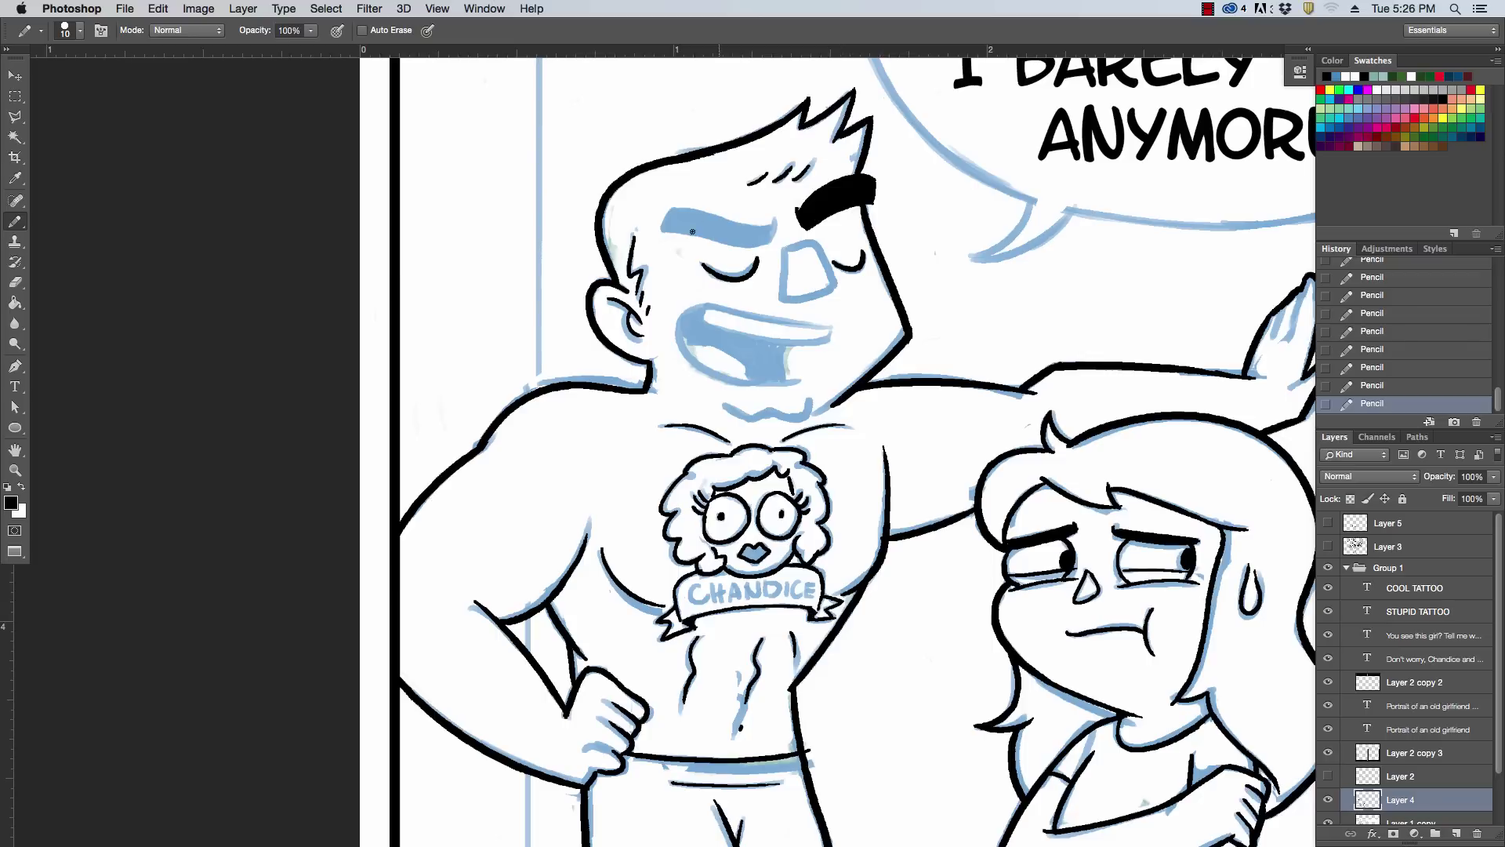
pyautogui.moveTo(664, 230)
pyautogui.mouseDown()
pyautogui.moveTo(762, 247)
pyautogui.moveTo(666, 223)
pyautogui.moveTo(686, 209)
pyautogui.moveTo(767, 228)
pyautogui.mouseUp()
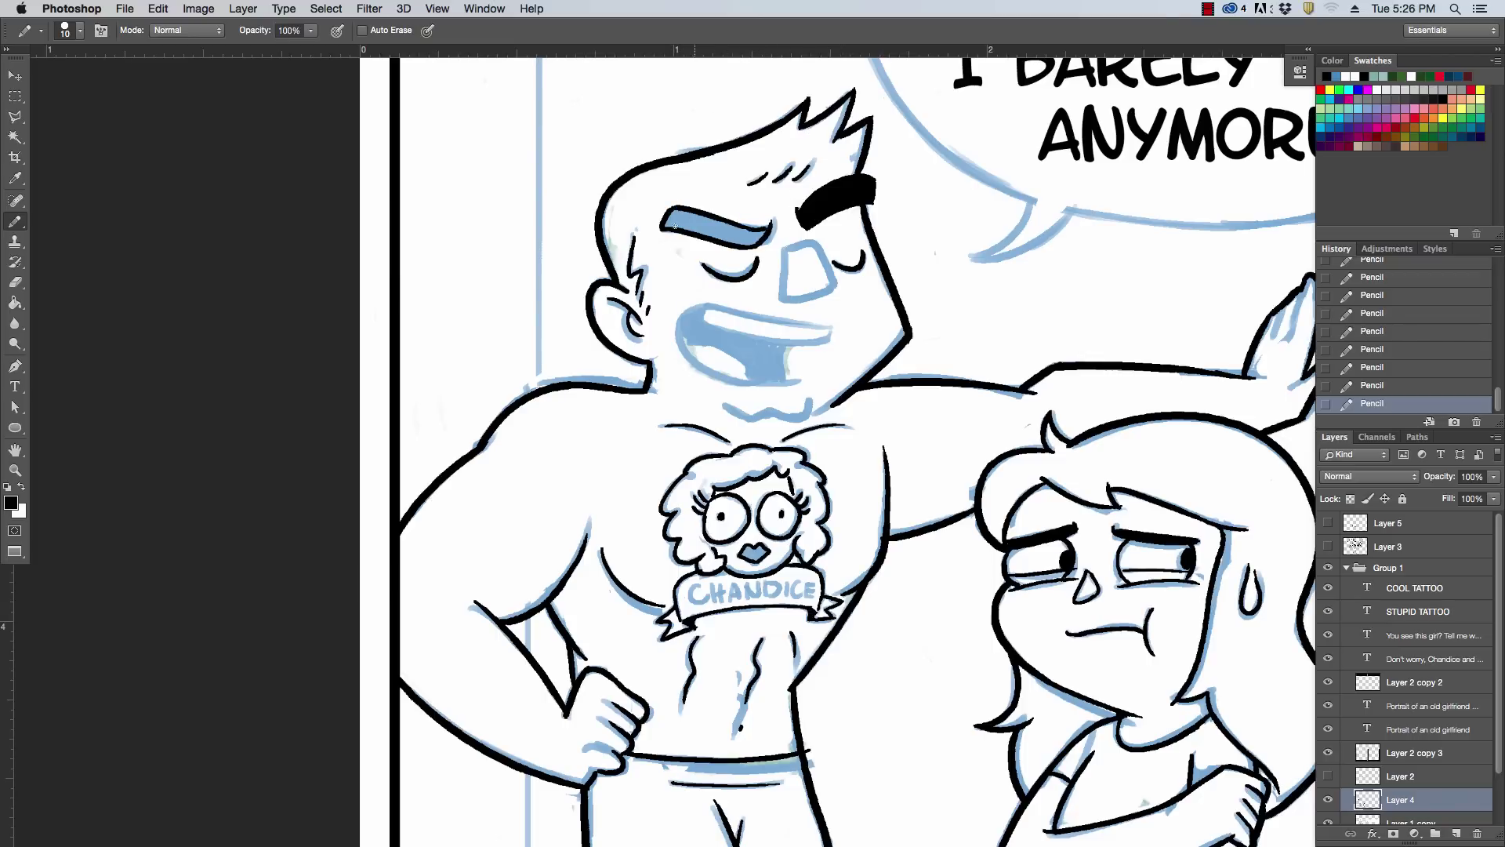
pyautogui.moveTo(675, 226)
pyautogui.mouseDown()
pyautogui.moveTo(753, 243)
pyautogui.moveTo(795, 204)
pyautogui.moveTo(790, 301)
pyautogui.moveTo(832, 283)
pyautogui.moveTo(837, 256)
pyautogui.moveTo(790, 299)
pyautogui.moveTo(861, 276)
pyautogui.moveTo(835, 289)
pyautogui.moveTo(799, 259)
pyautogui.moveTo(822, 253)
pyautogui.moveTo(839, 286)
pyautogui.moveTo(817, 241)
pyautogui.mouseUp()
pyautogui.press('super+z')
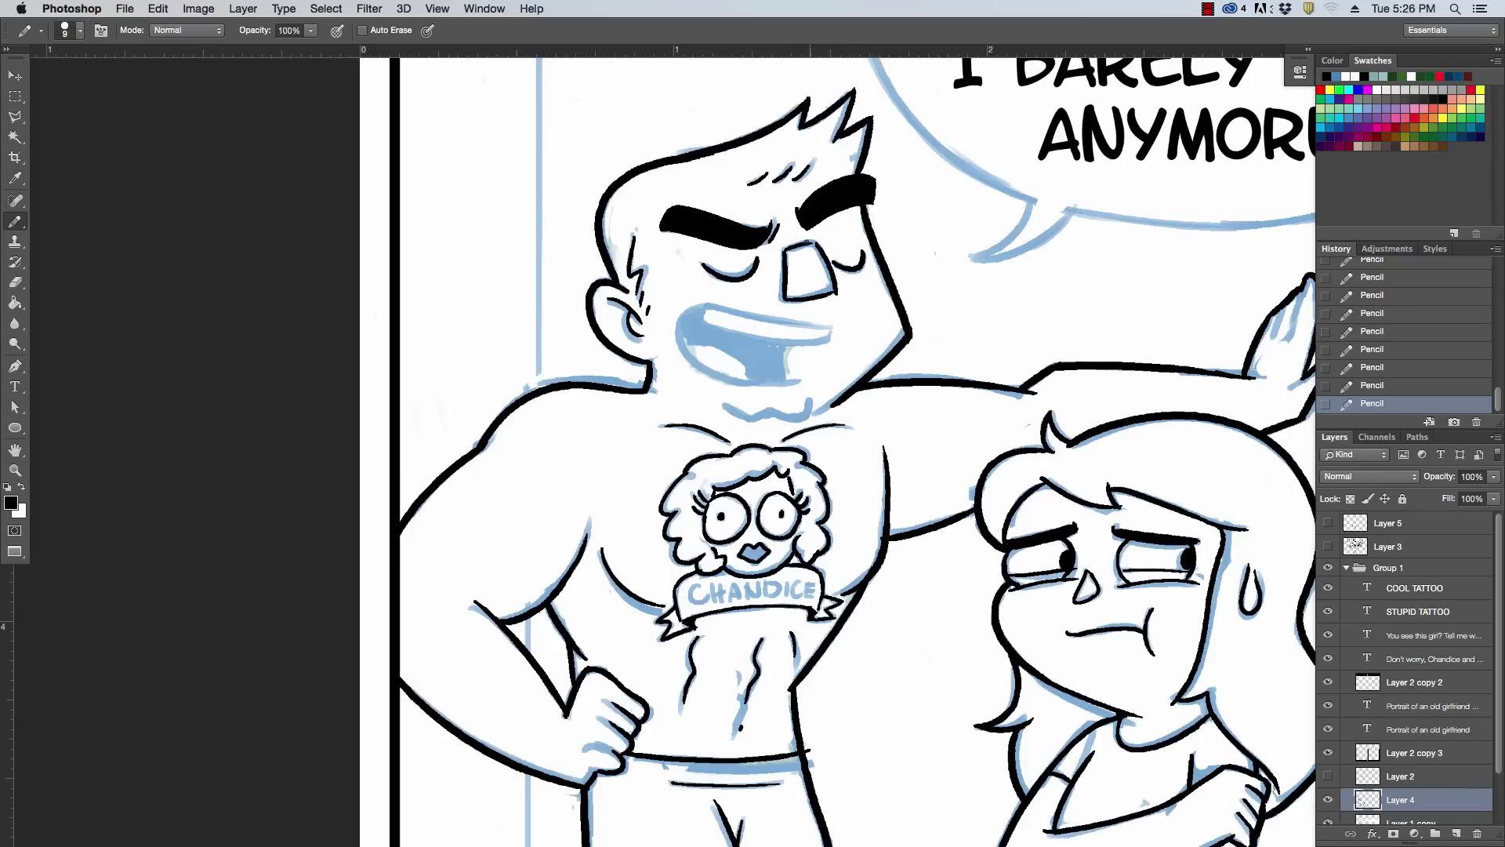
# Clean up the nose outline's lower corner with the Eraser and ink the lower and inner edges of the man's open mouth
pyautogui.press('e')
pyautogui.moveTo(842, 295); pyautogui.dragTo(837, 288)
pyautogui.press('b')
pyautogui.press('super+z')
pyautogui.moveTo(695, 313)
pyautogui.mouseDown()
pyautogui.moveTo(679, 328)
pyautogui.moveTo(778, 367)
pyautogui.mouseUp()
pyautogui.press('super+z')
pyautogui.moveTo(679, 326); pyautogui.dragTo(795, 388)
pyautogui.press('super+z')
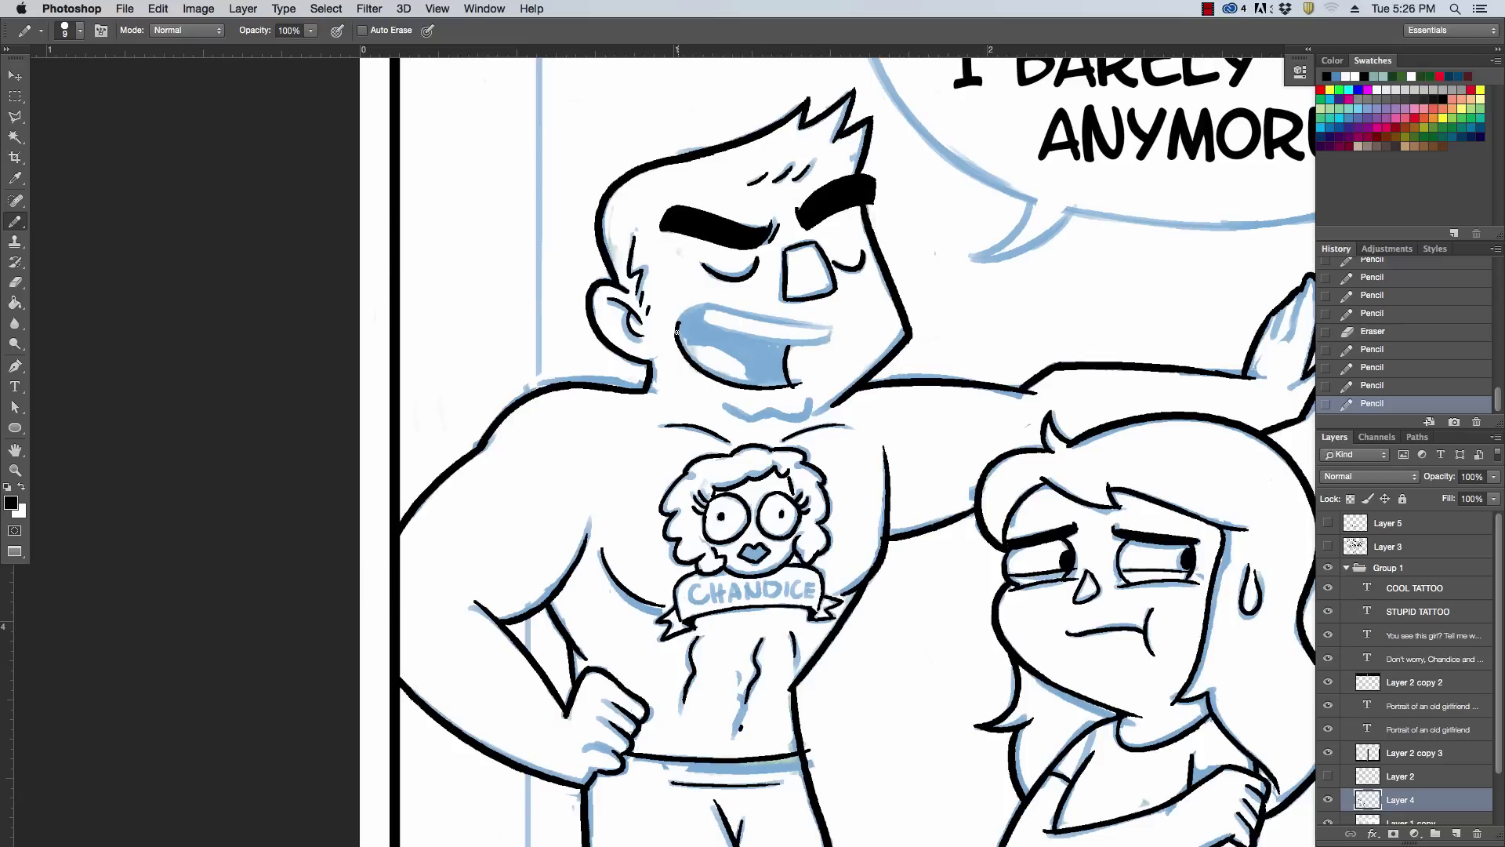
# Ink the man's upper lip line across the mouth, redoing the stroke until it follows the sketch
pyautogui.moveTo(677, 332)
pyautogui.mouseDown()
pyautogui.moveTo(771, 300)
pyautogui.moveTo(679, 313)
pyautogui.moveTo(679, 331)
pyautogui.moveTo(696, 305)
pyautogui.moveTo(833, 323)
pyautogui.mouseUp()
pyautogui.press('super+z')
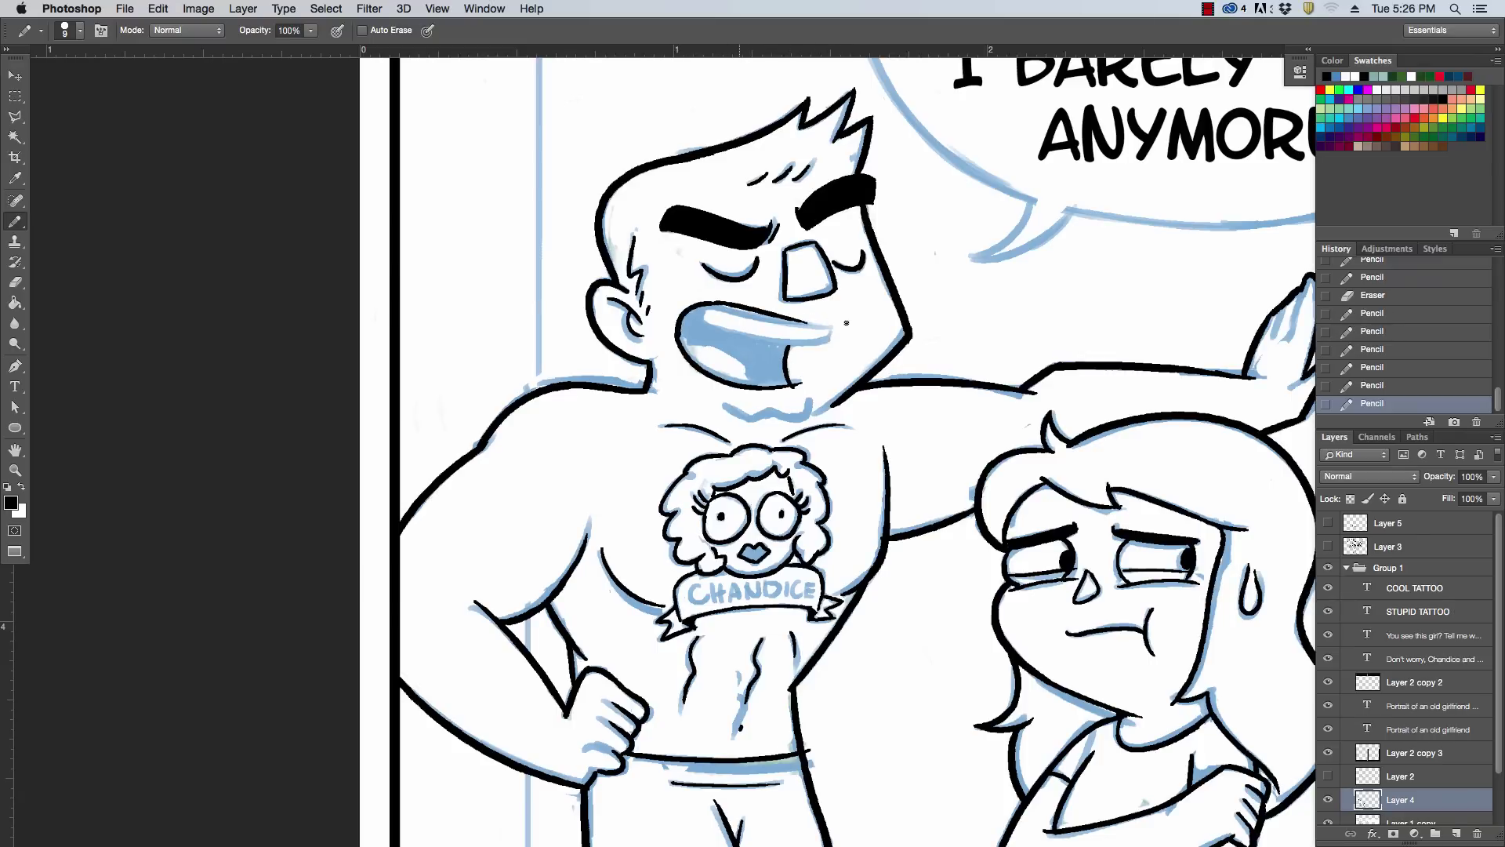
pyautogui.press('super+z')
pyautogui.moveTo(718, 303); pyautogui.dragTo(827, 324)
pyautogui.press('super+z')
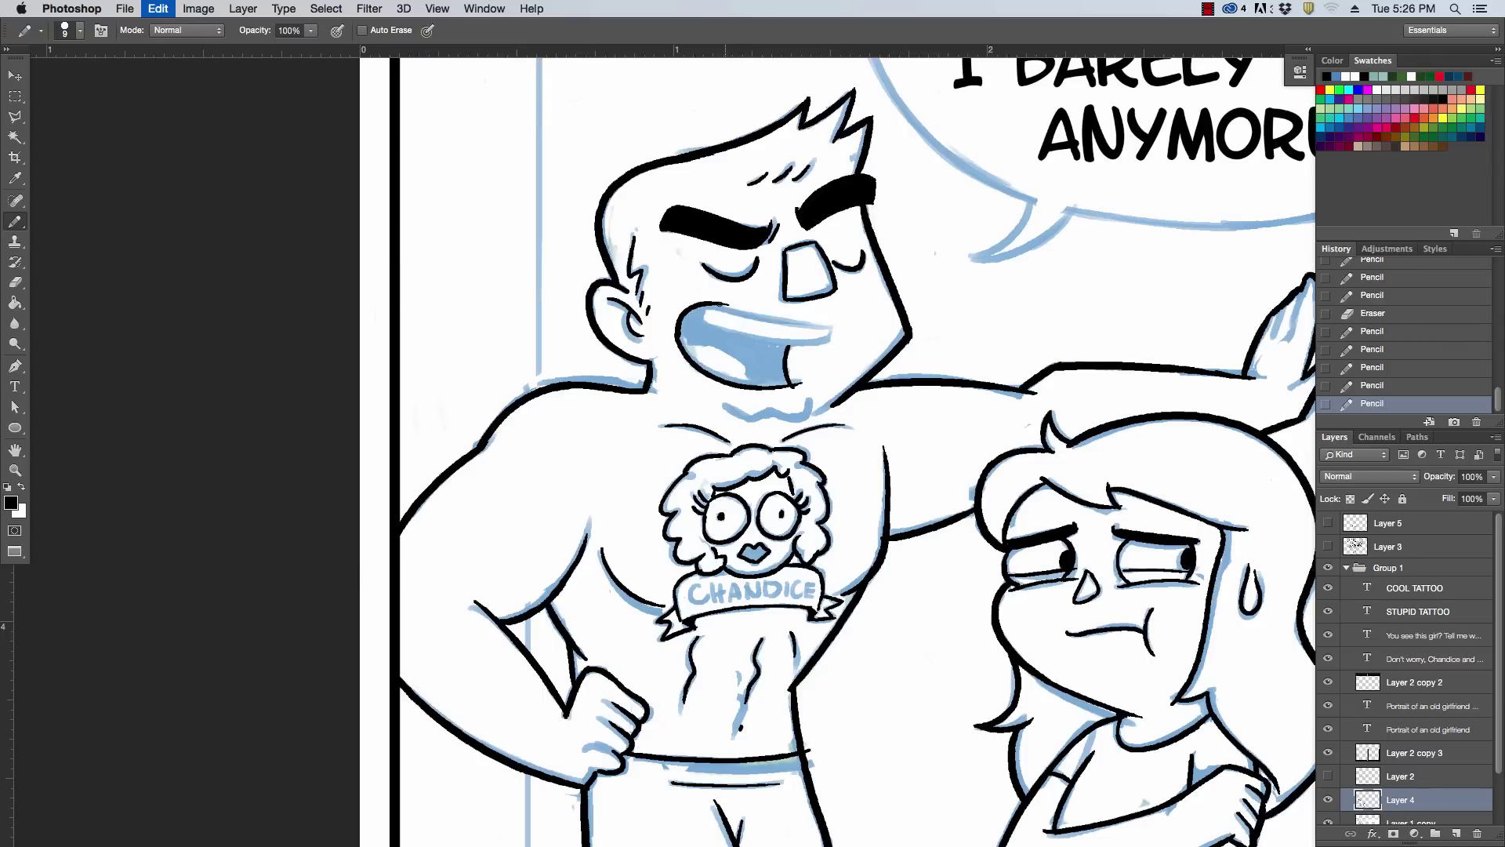
pyautogui.moveTo(720, 303); pyautogui.dragTo(833, 329)
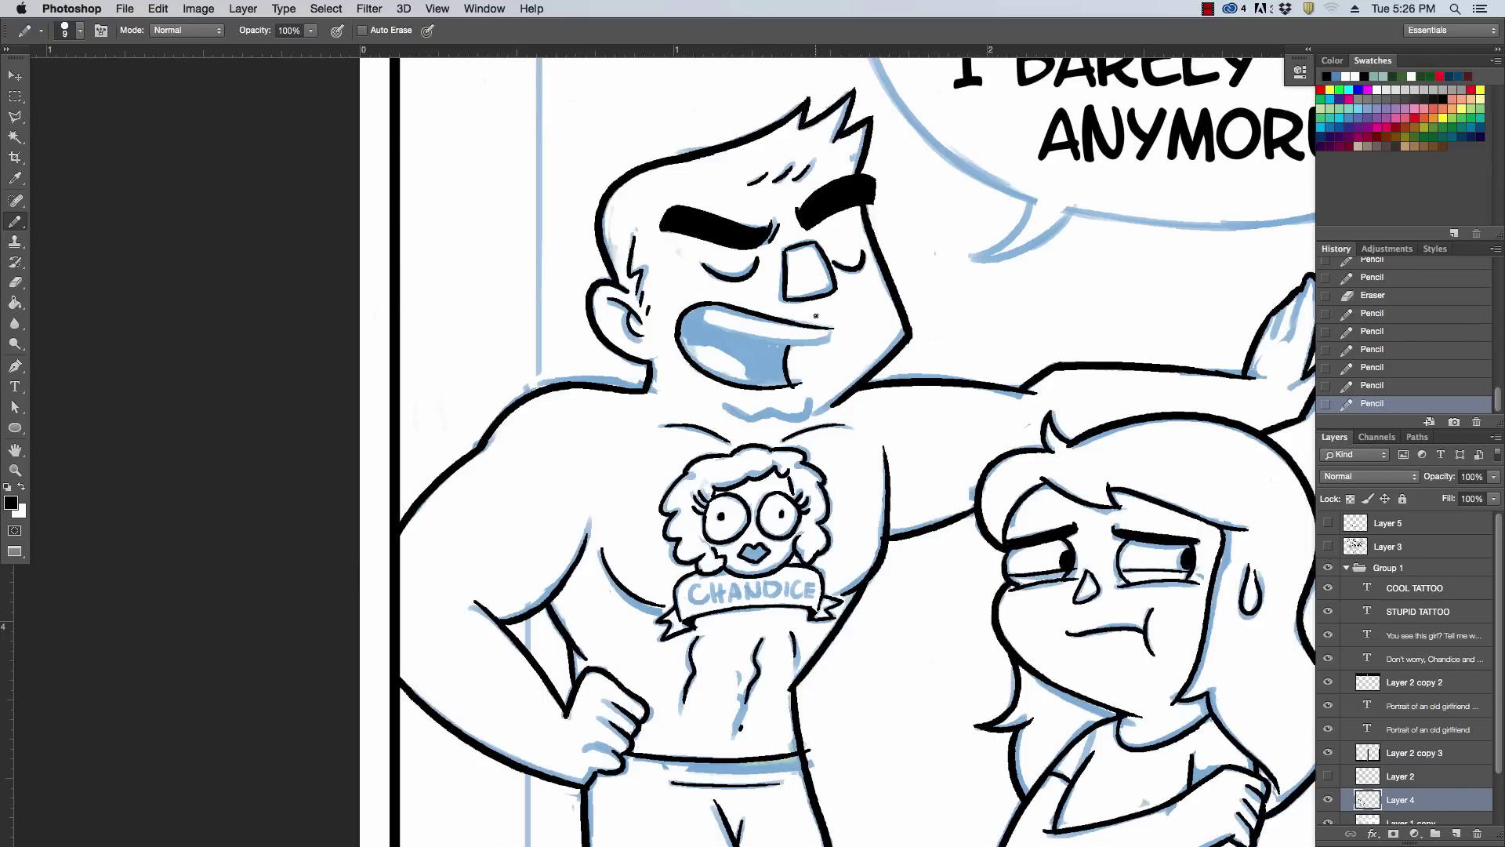
# Ink the lower edge of the man's upper teeth, closing the row at the corner of the mouth
pyautogui.moveTo(704, 314); pyautogui.dragTo(824, 345)
pyautogui.press('super+z')
pyautogui.moveTo(708, 307)
pyautogui.mouseDown()
pyautogui.moveTo(759, 335)
pyautogui.moveTo(782, 337)
pyautogui.moveTo(710, 317)
pyautogui.moveTo(832, 328)
pyautogui.moveTo(828, 351)
pyautogui.mouseUp()
pyautogui.press('super+z')
pyautogui.press('super+z')
pyautogui.press('super+z')
pyautogui.press('super+z')
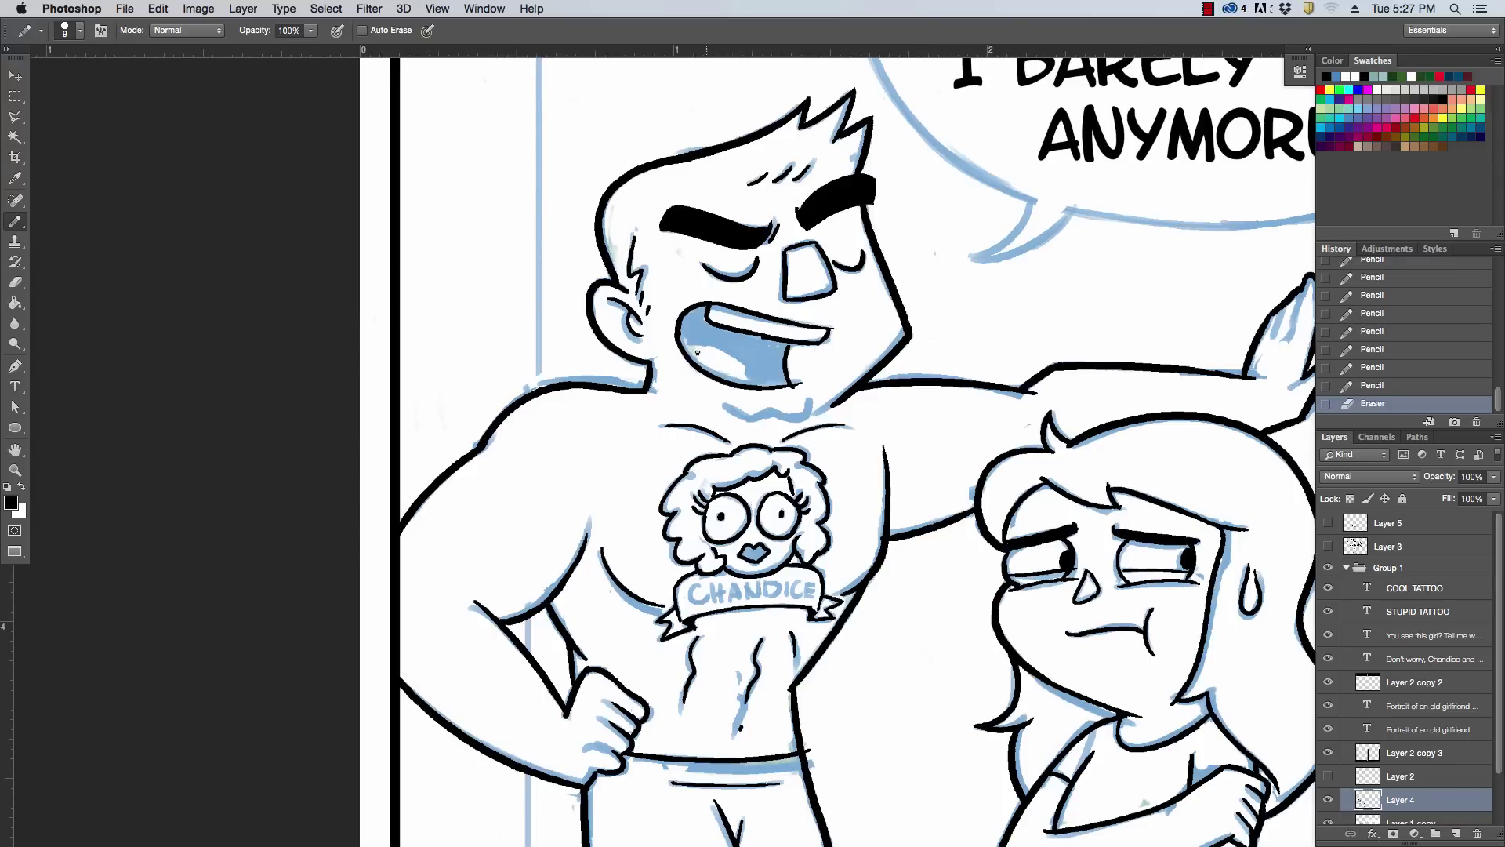
# Ink the tongue's outline inside the man's mouth and fill the mouth interior with black using the Paint Bucket
pyautogui.moveTo(686, 346)
pyautogui.mouseDown()
pyautogui.moveTo(766, 382)
pyautogui.moveTo(801, 344)
pyautogui.mouseUp()
pyautogui.press('alt+super+z')
pyautogui.press('alt+super+z')
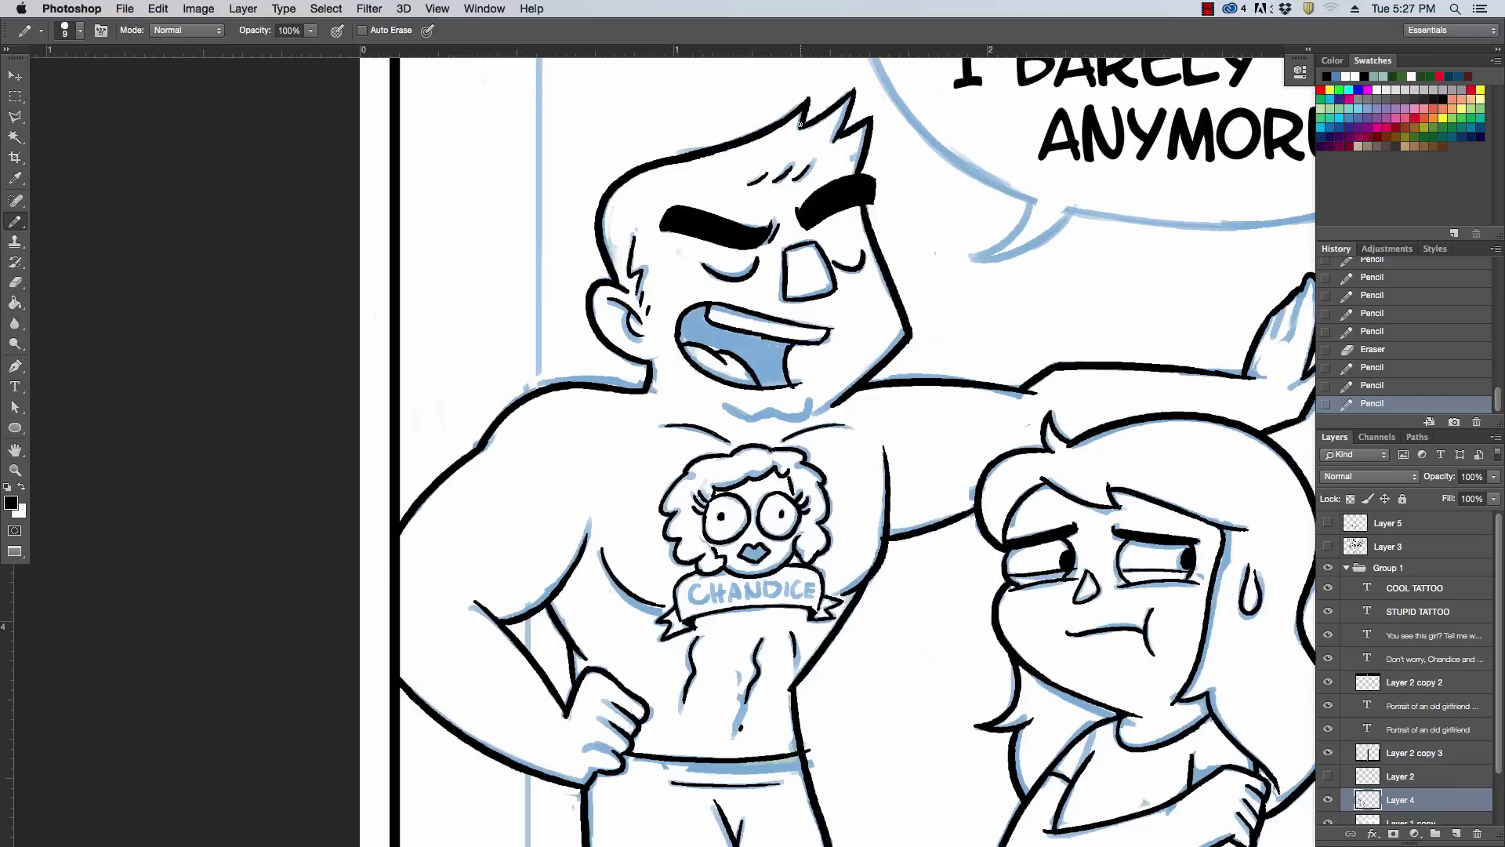
pyautogui.press('g')
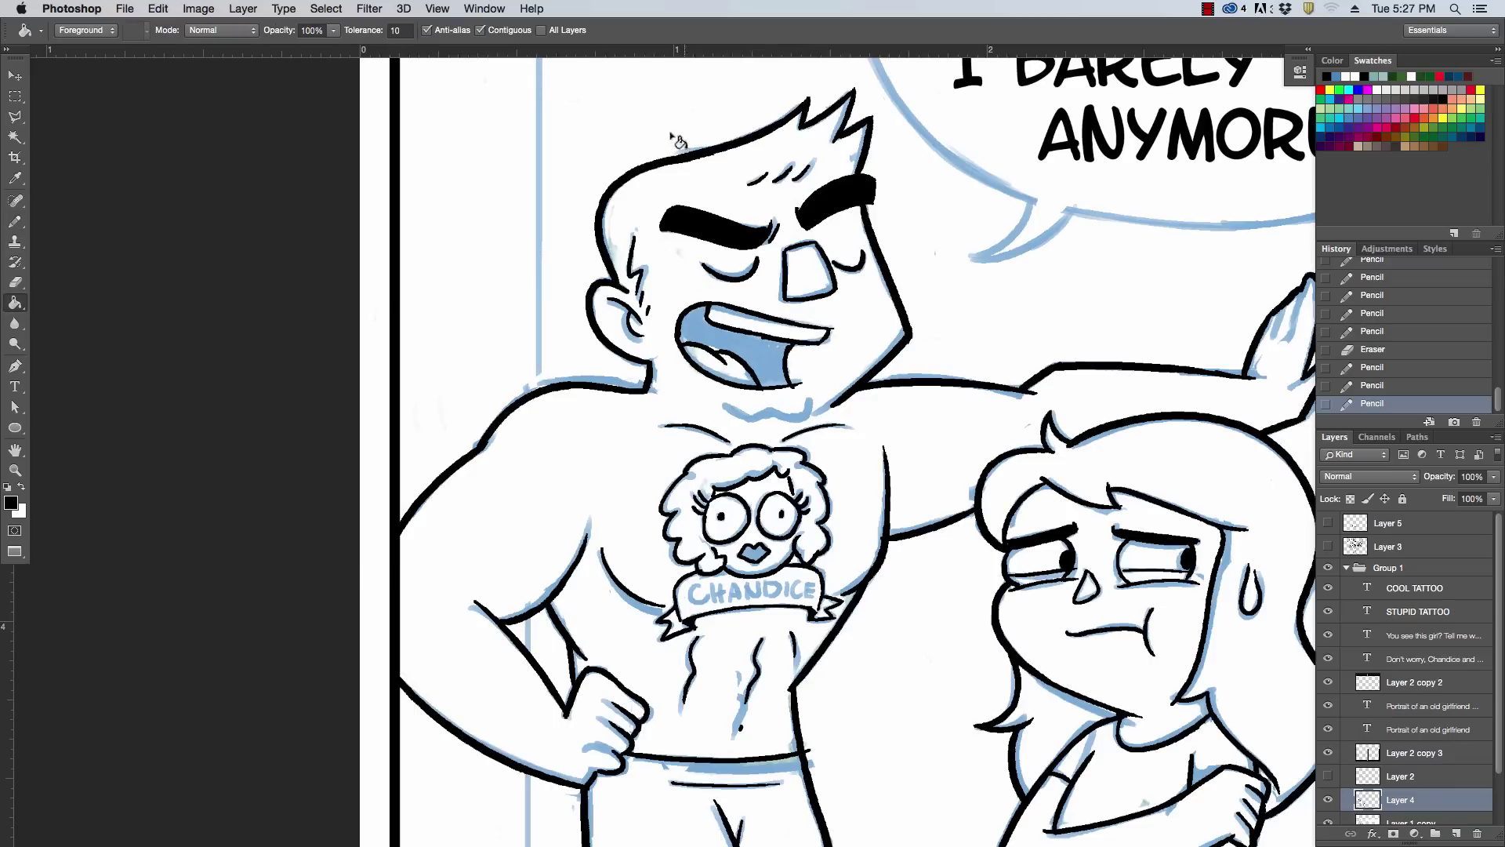
pyautogui.click(764, 364)
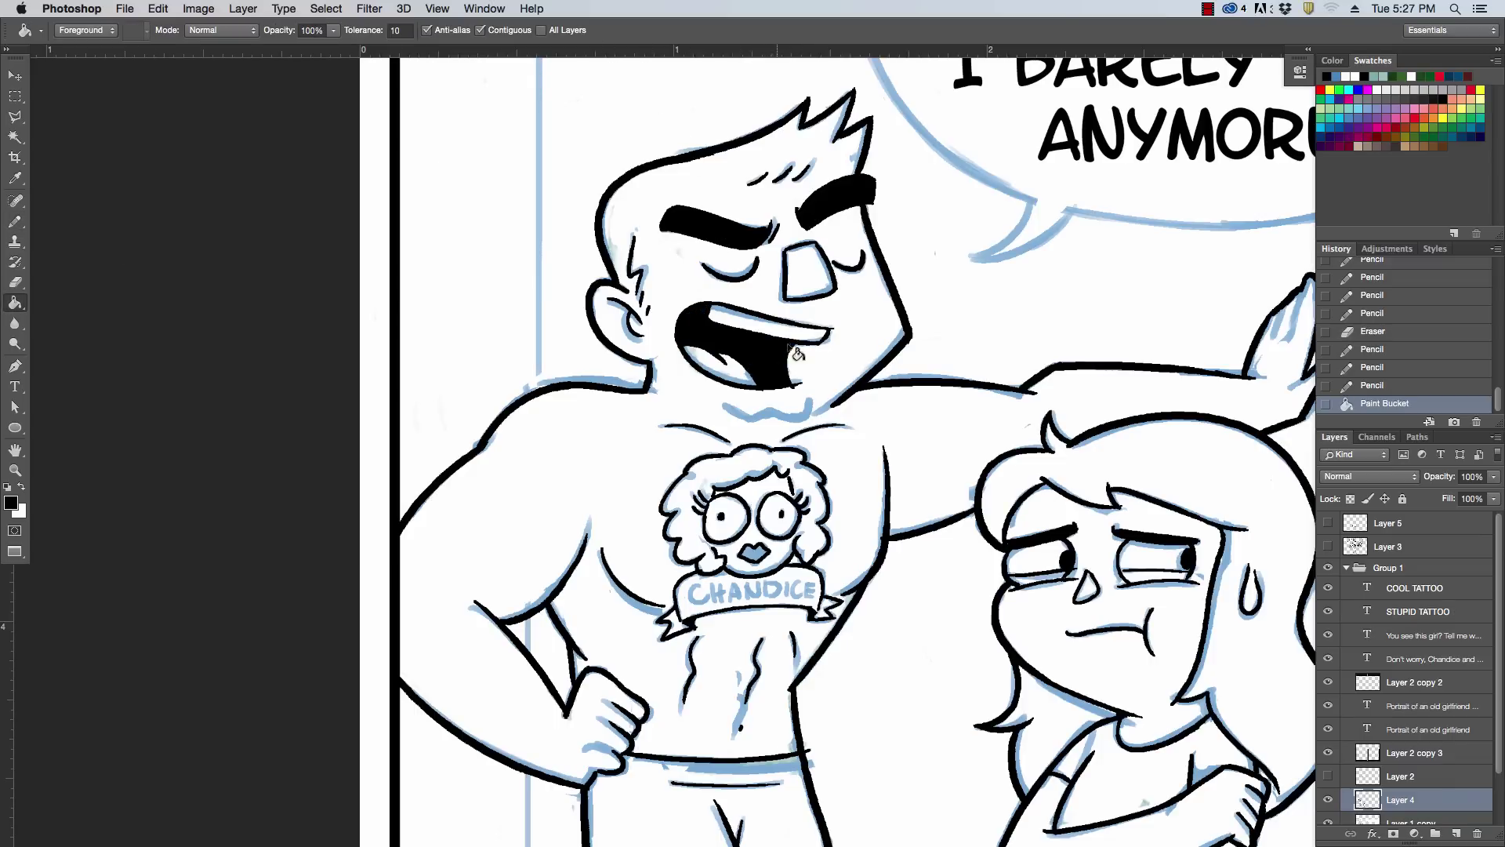
# Tidy the corners of the man's mouth with the Pencil and Eraser and ink the wavy chin line beneath it
pyautogui.click(14, 222)
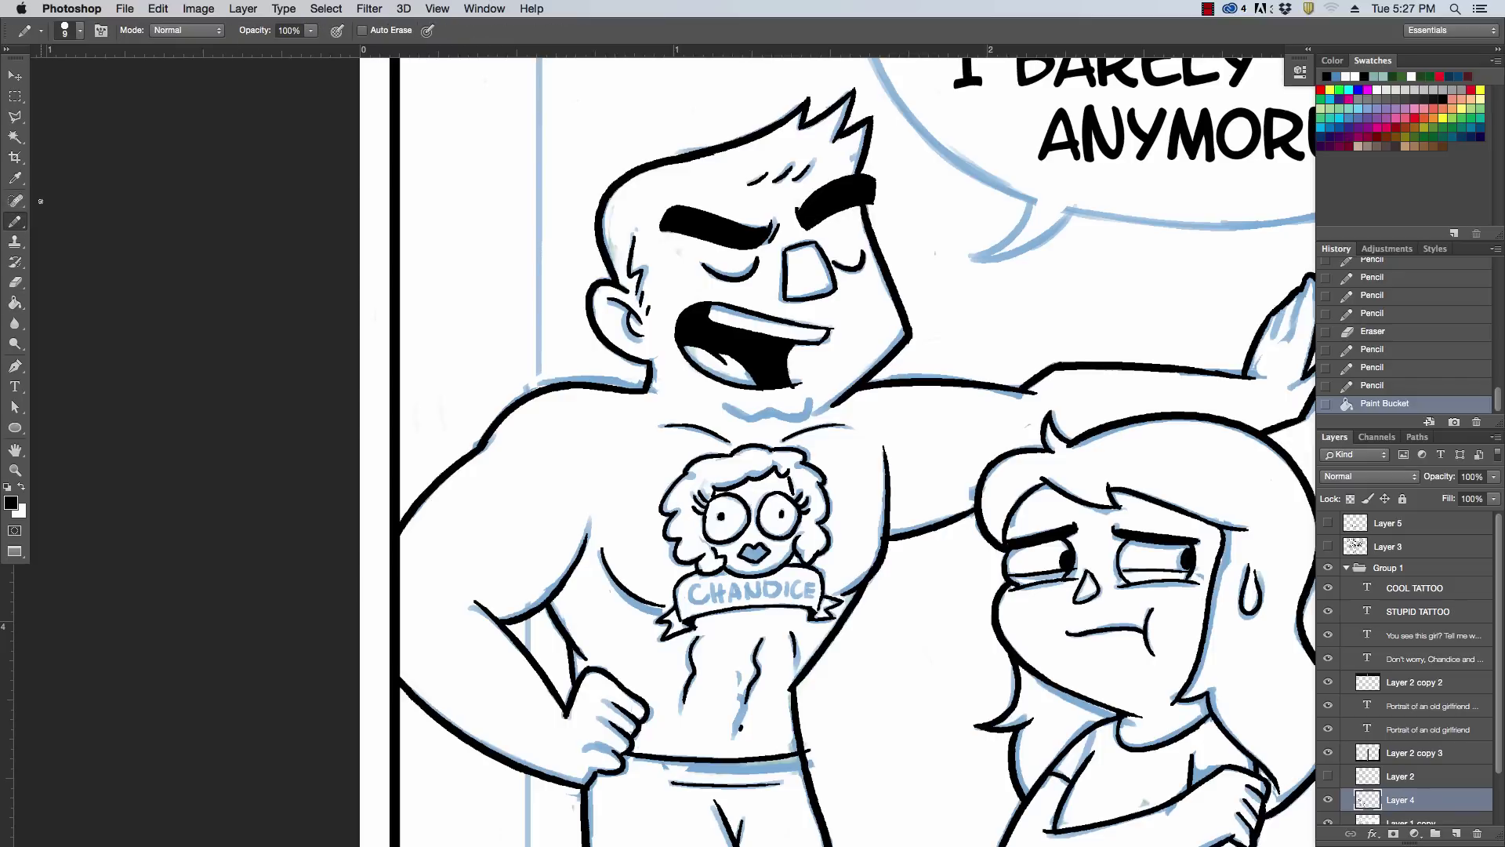
pyautogui.moveTo(805, 391); pyautogui.dragTo(783, 398)
pyautogui.moveTo(836, 328); pyautogui.dragTo(842, 323)
pyautogui.press('super+z')
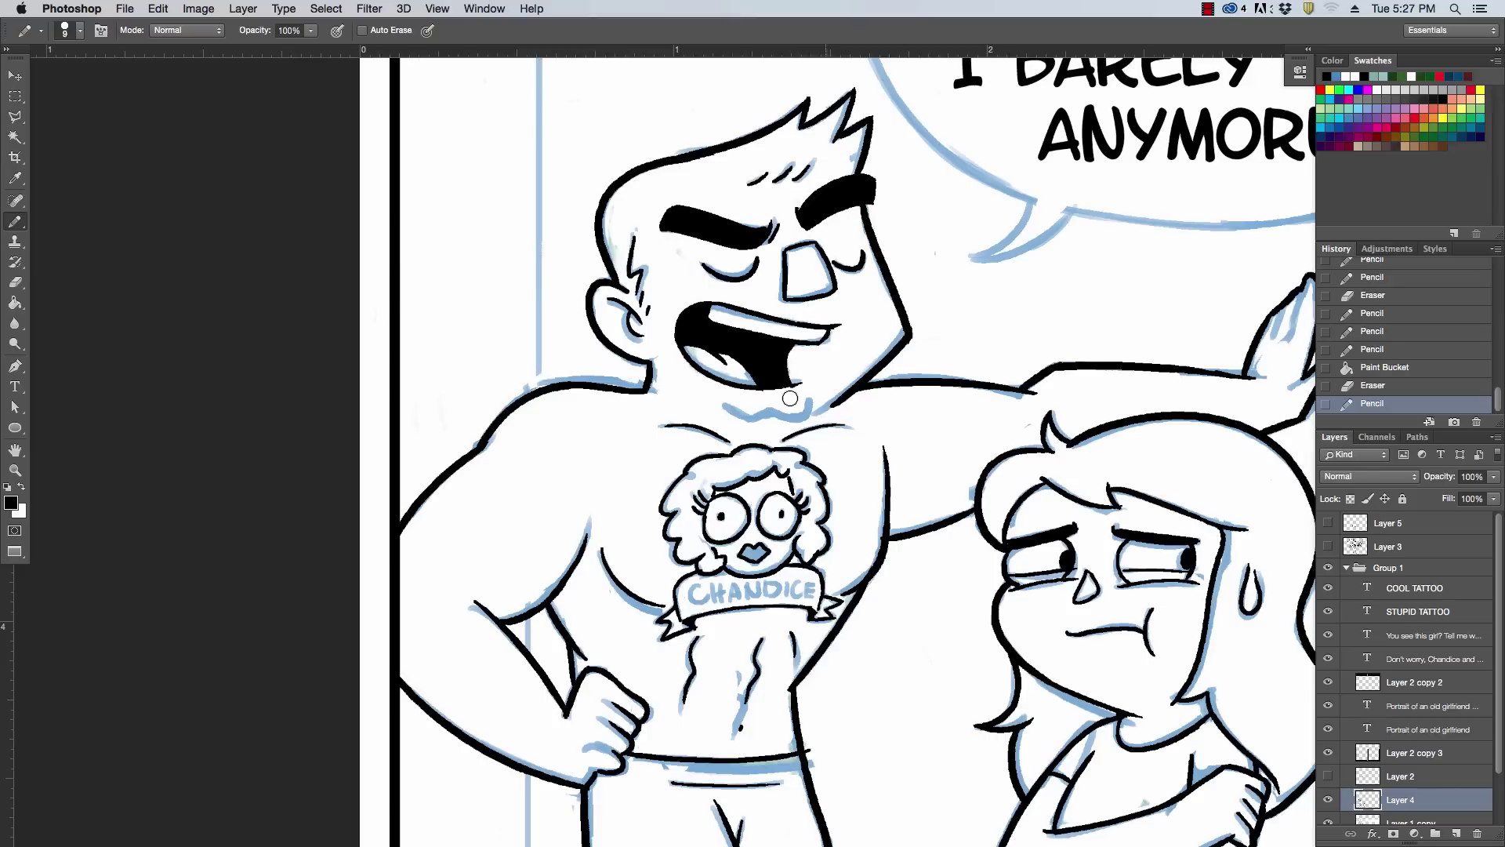
pyautogui.moveTo(791, 398); pyautogui.dragTo(797, 392)
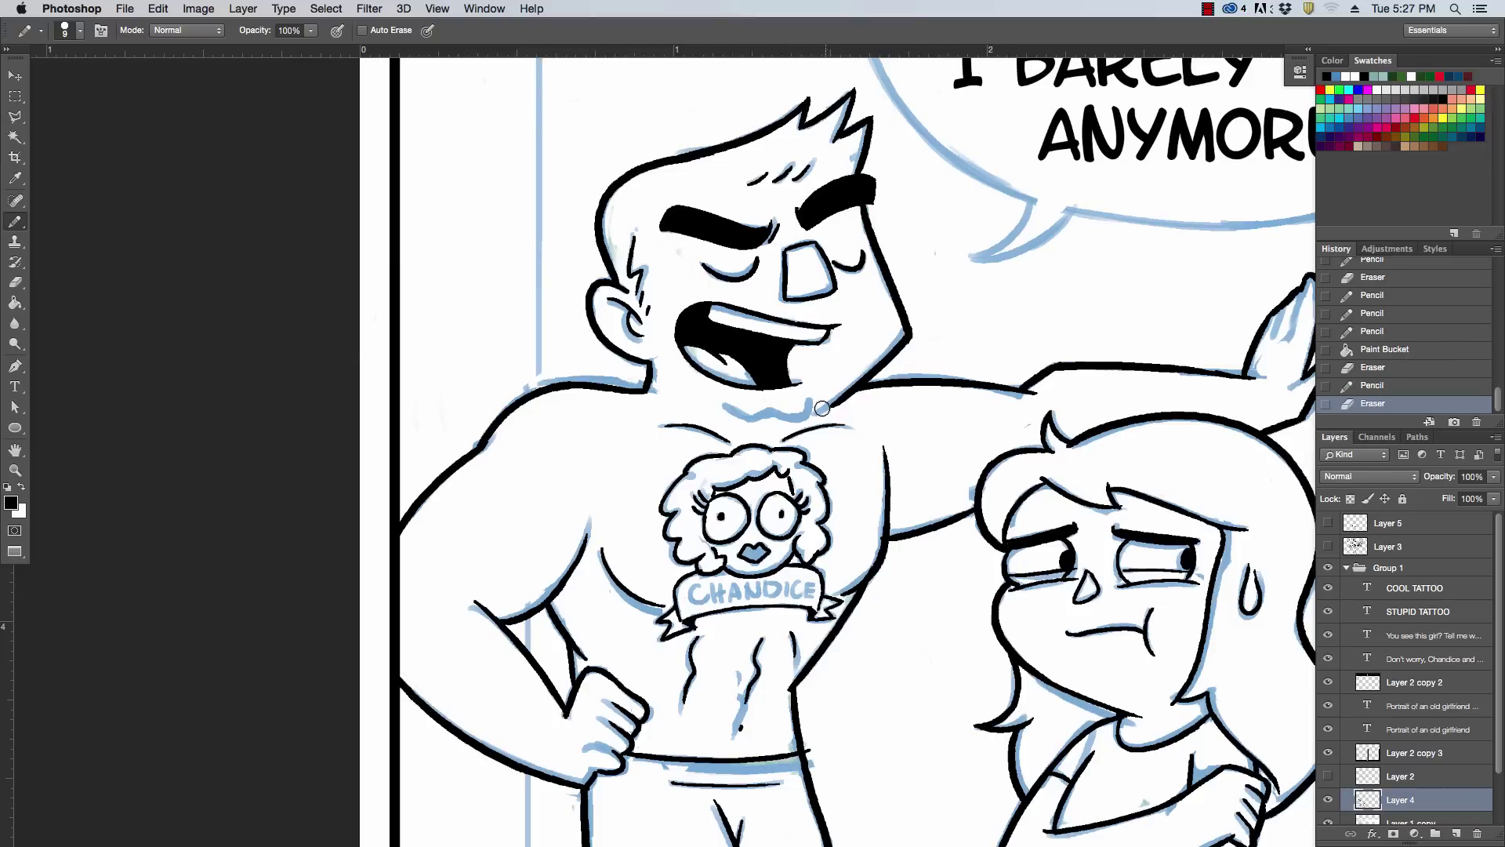
pyautogui.moveTo(823, 409); pyautogui.dragTo(861, 370)
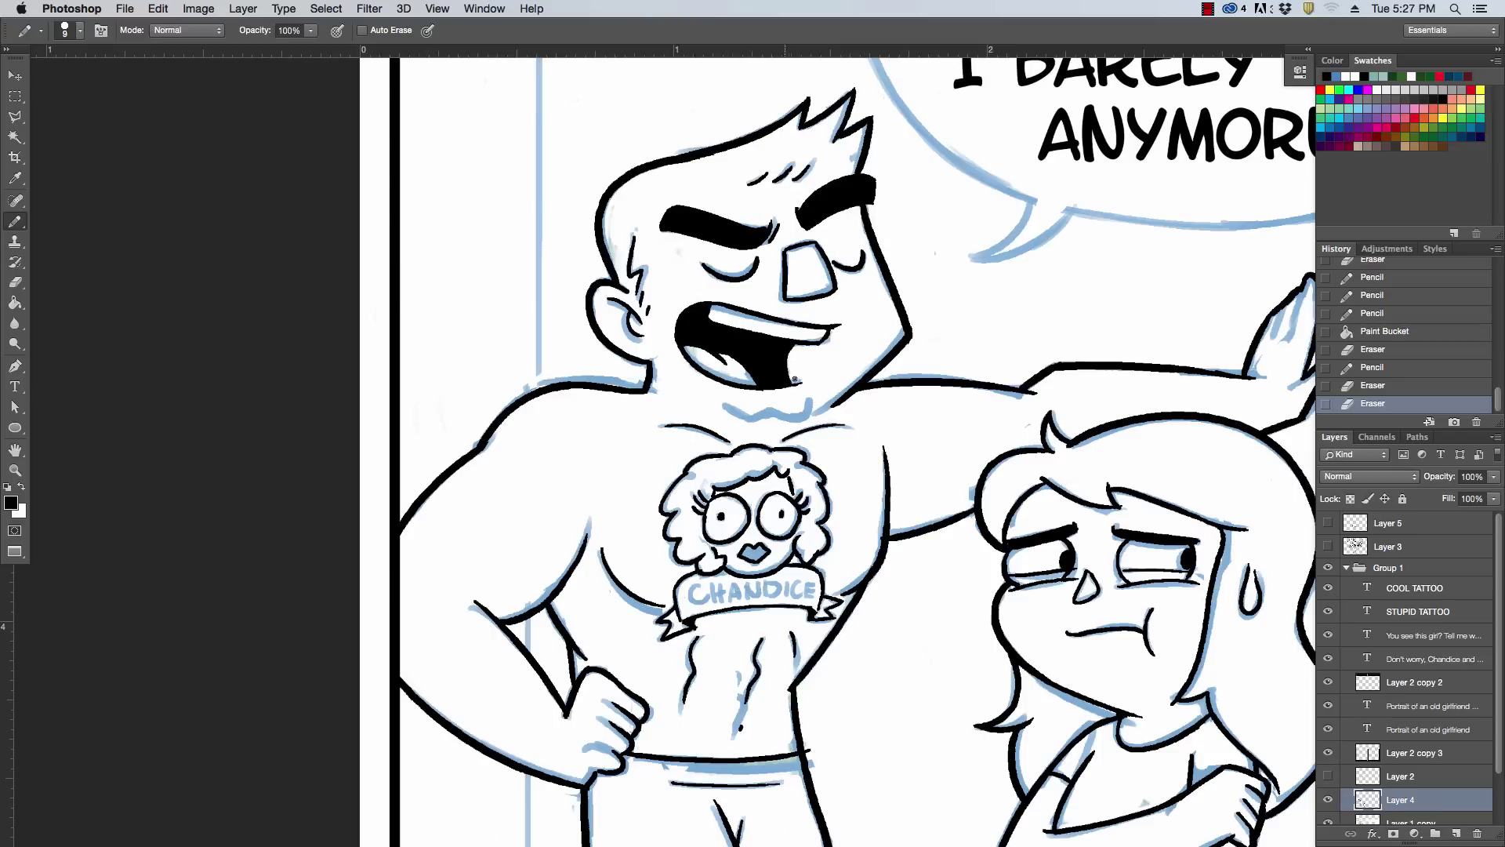
pyautogui.moveTo(726, 407)
pyautogui.mouseDown()
pyautogui.moveTo(782, 414)
pyautogui.moveTo(817, 403)
pyautogui.mouseUp()
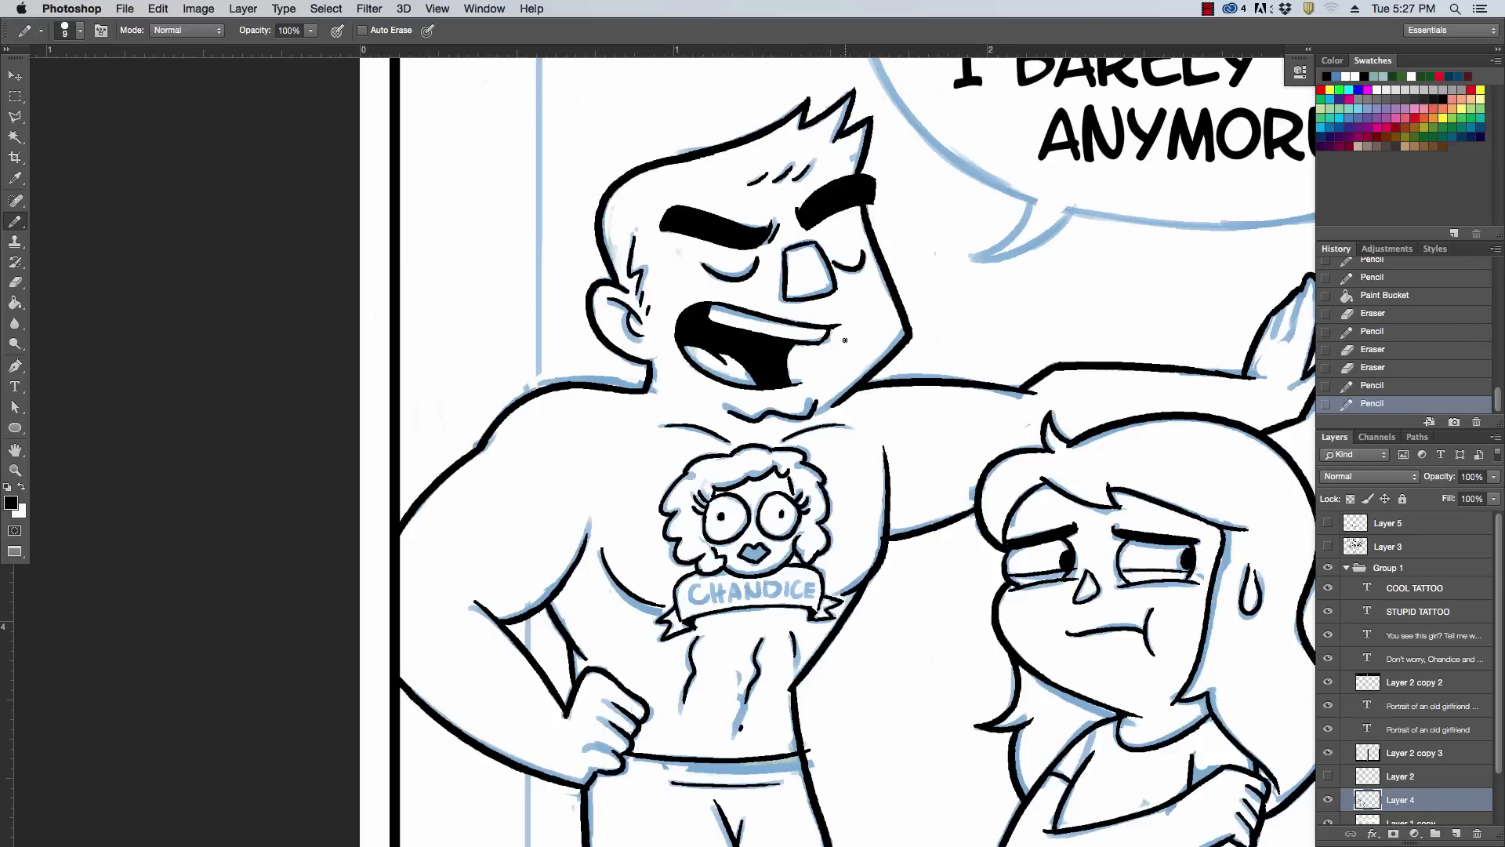
# Ink the thumb crease and the finger lines on the man's raised hand
pyautogui.hscroll(10, 946, 642)
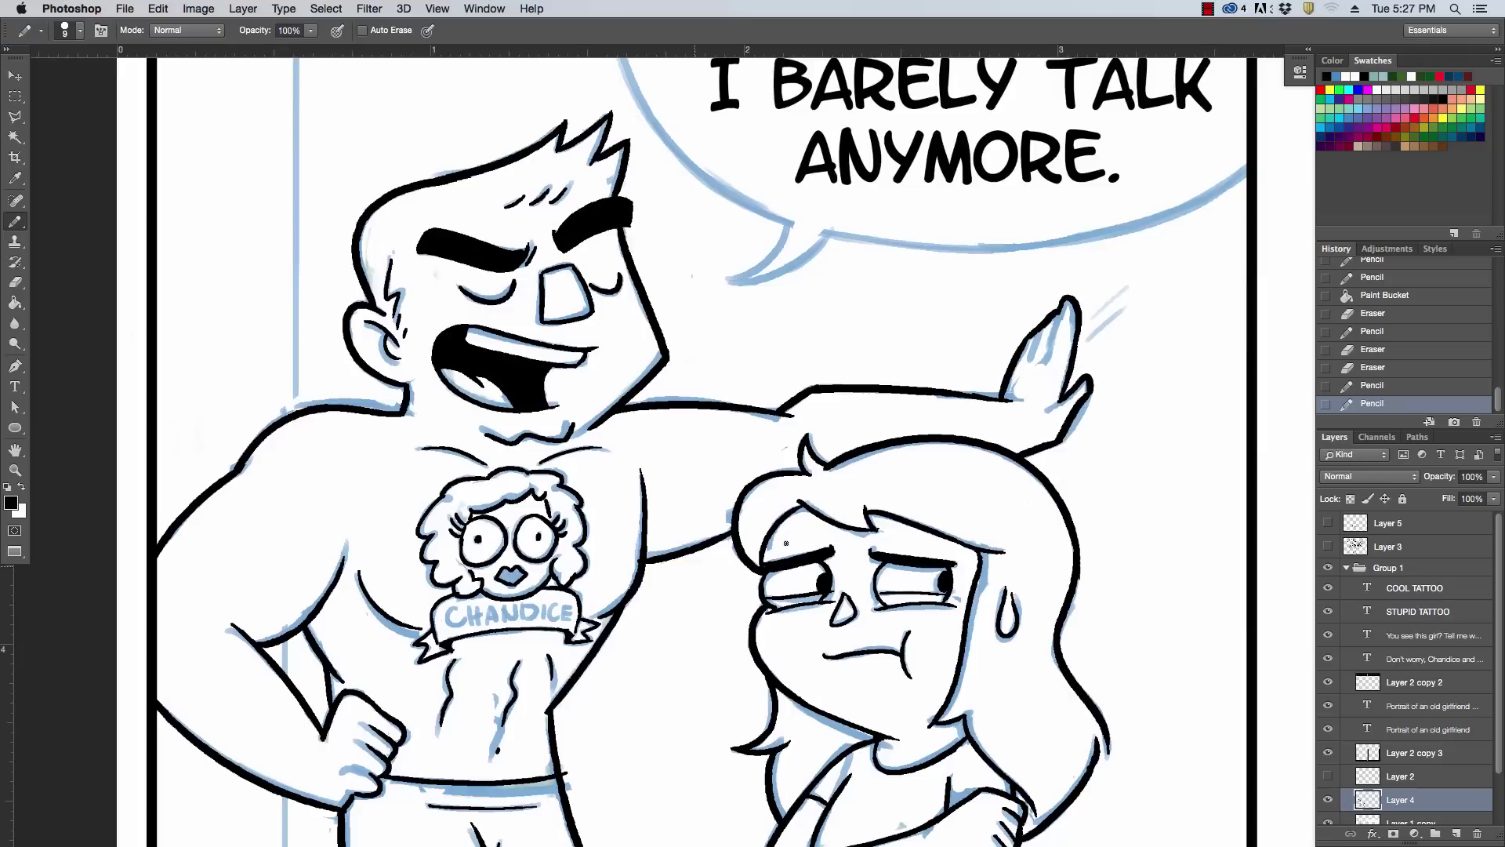
pyautogui.moveTo(1049, 408); pyautogui.dragTo(1059, 399)
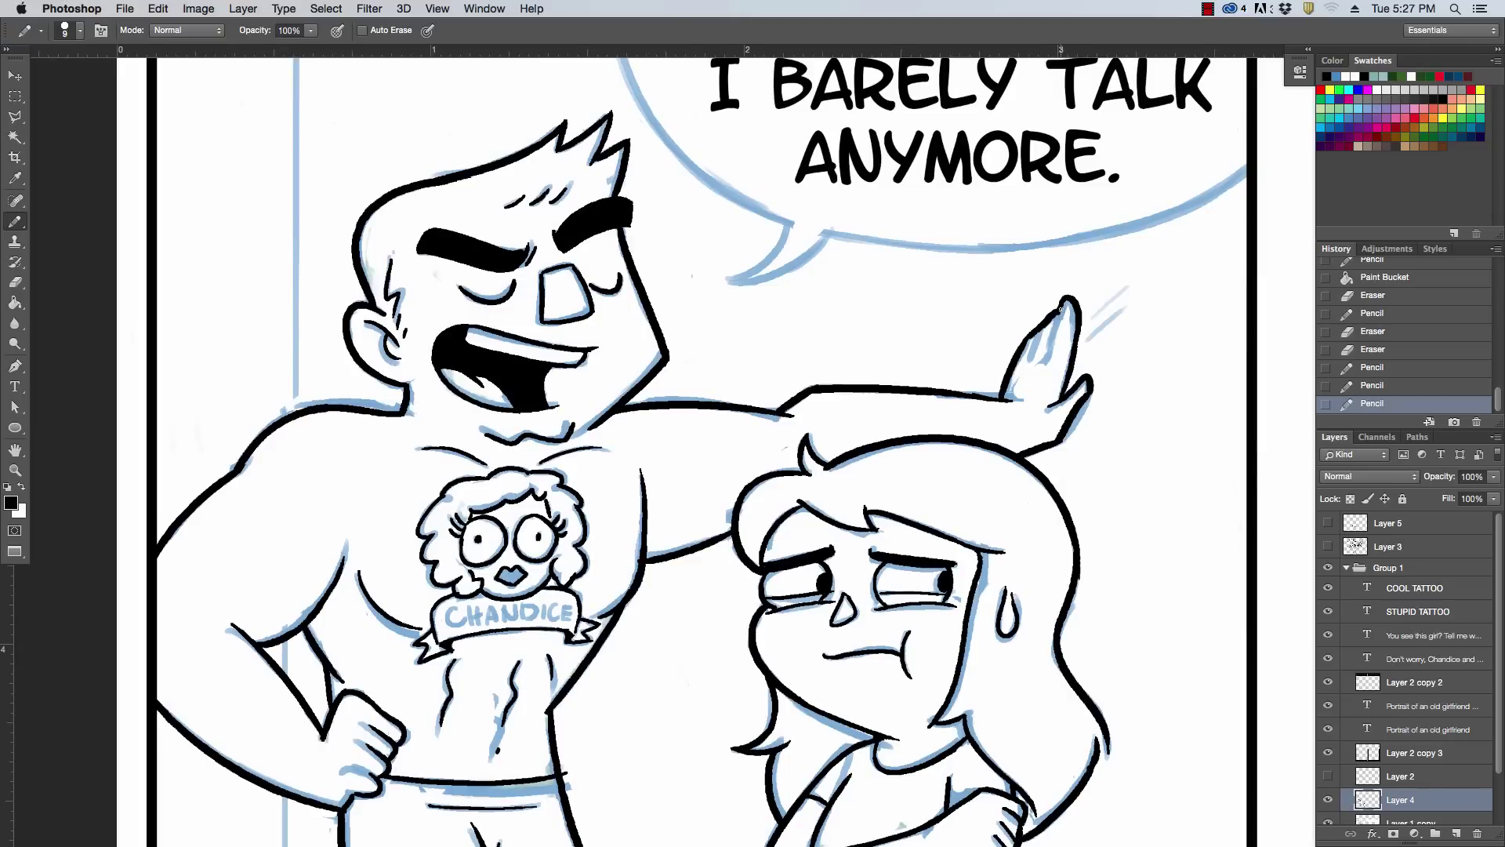
pyautogui.moveTo(1061, 309)
pyautogui.mouseDown()
pyautogui.moveTo(1053, 356)
pyautogui.moveTo(1024, 368)
pyautogui.mouseUp()
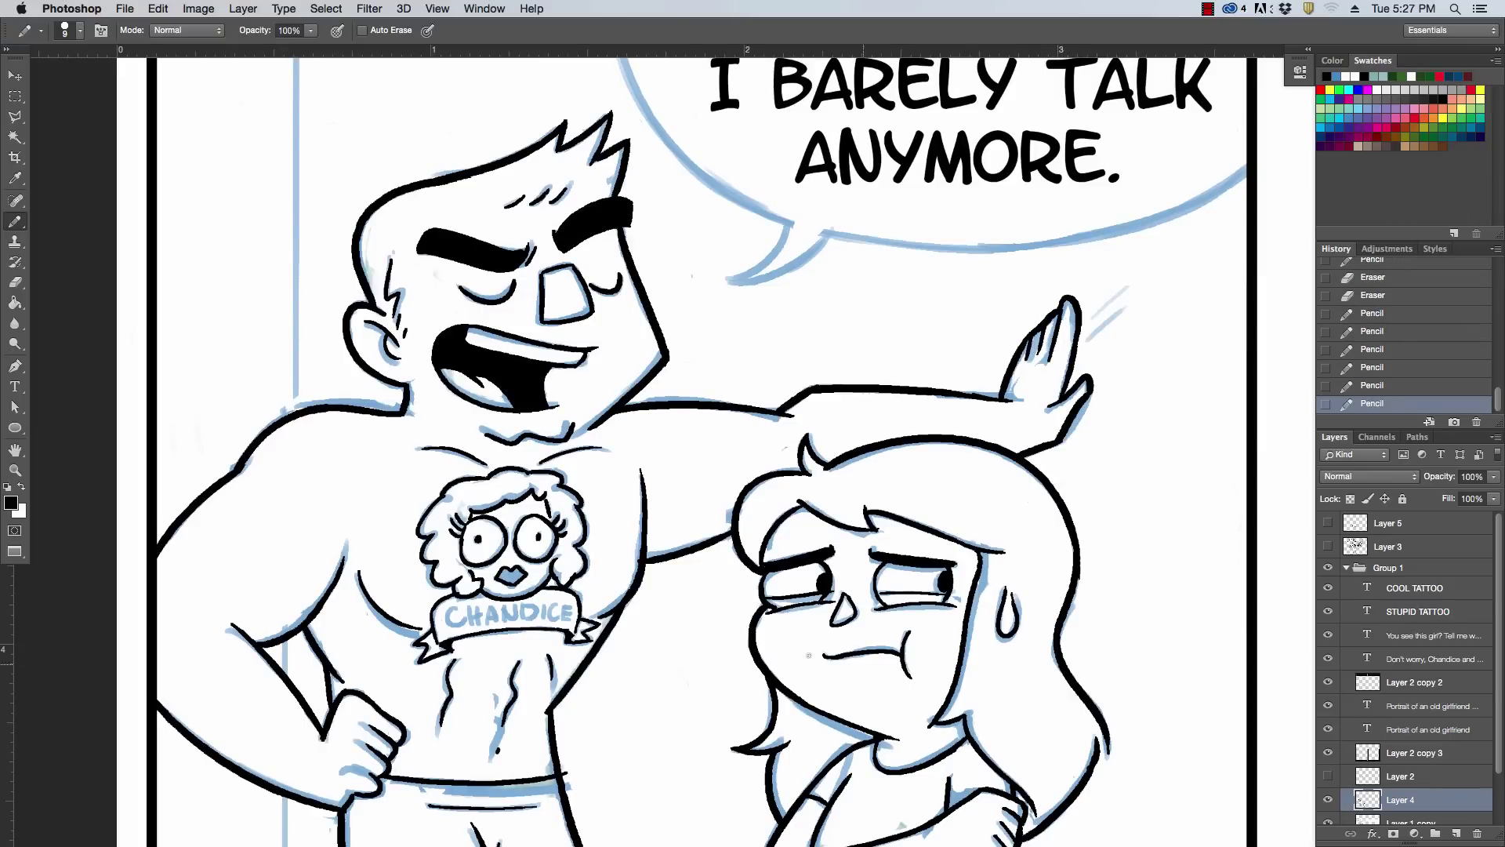
# Letter CHANDICE in black over the sketched name on the chest tattoo's banner
pyautogui.moveTo(716, 721); pyautogui.dragTo(878, 534)
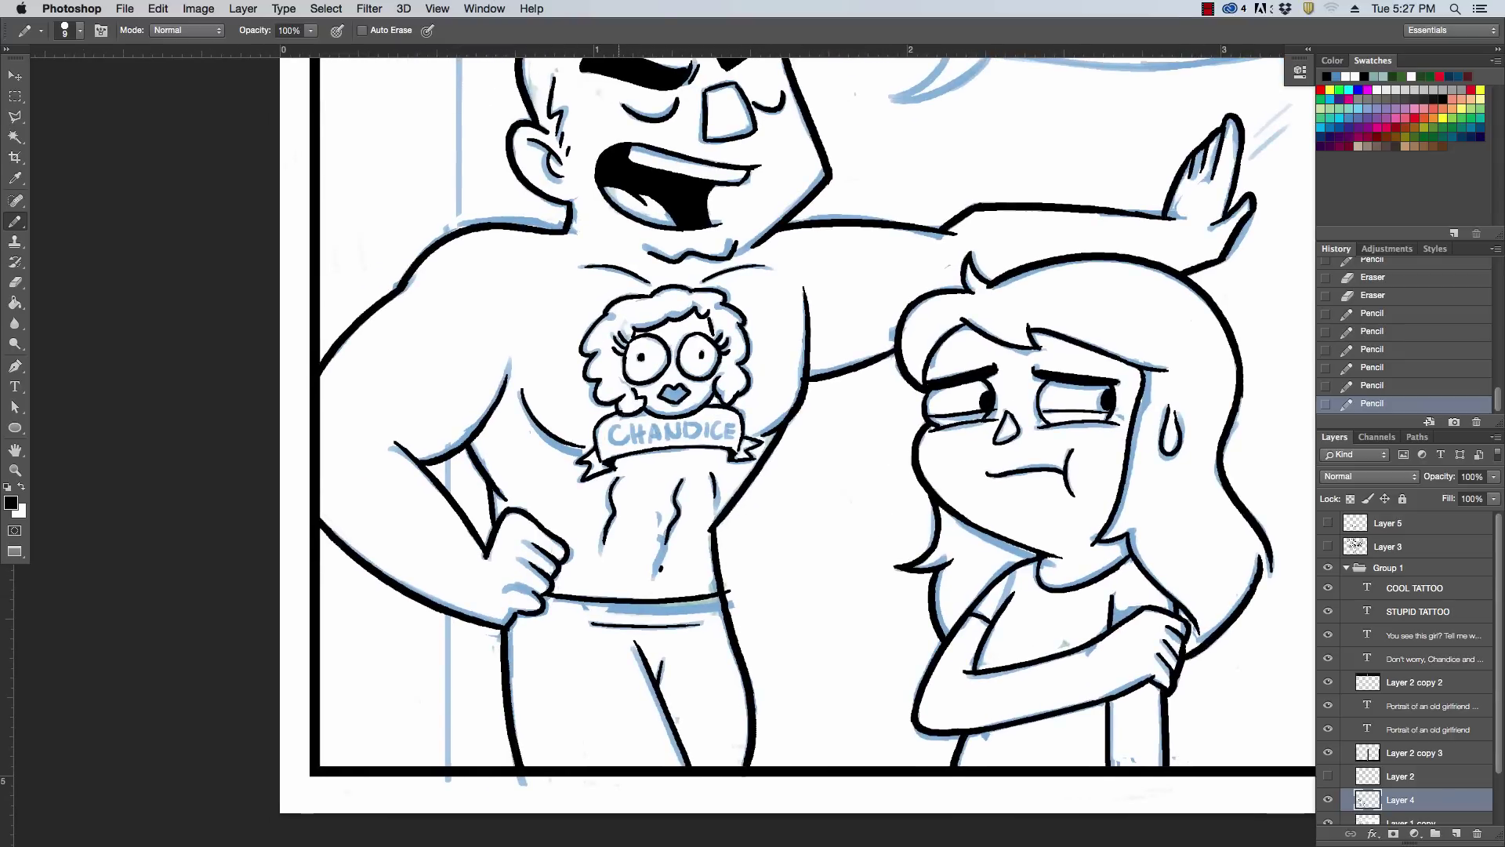
pyautogui.moveTo(623, 427)
pyautogui.mouseDown()
pyautogui.moveTo(622, 445)
pyautogui.moveTo(654, 424)
pyautogui.moveTo(667, 442)
pyautogui.mouseUp()
pyautogui.moveTo(668, 424)
pyautogui.mouseDown()
pyautogui.moveTo(708, 442)
pyautogui.moveTo(739, 422)
pyautogui.mouseUp()
pyautogui.moveTo(726, 430); pyautogui.dragTo(737, 430)
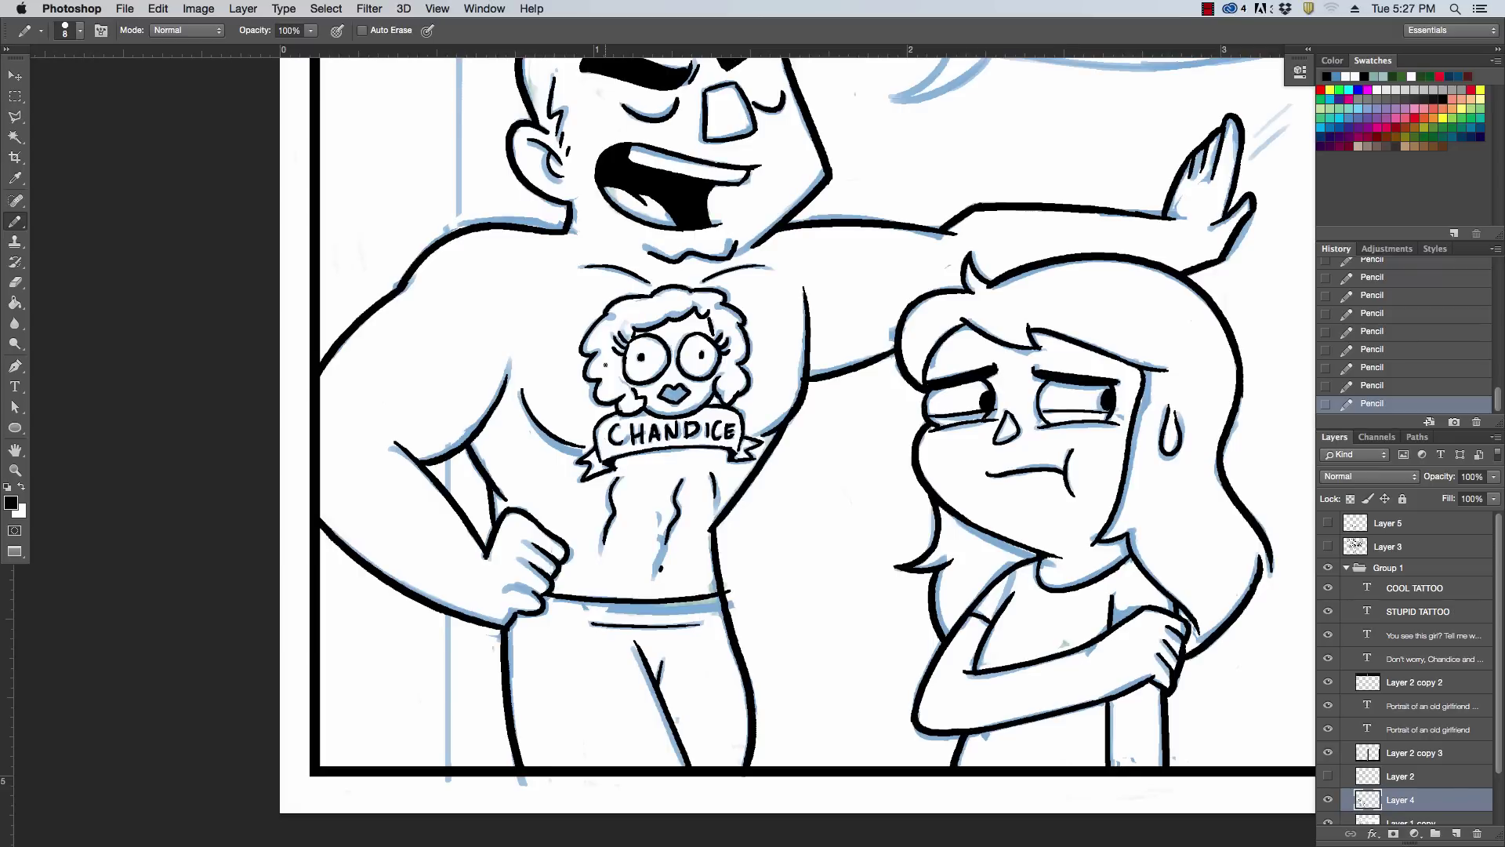
# Set the Pencil size to 10 and ink the room's vertical corner line and both ceiling lines behind the man
pyautogui.press('super+minus')
pyautogui.press('super+minus')
pyautogui.scroll(3, 605, 365)
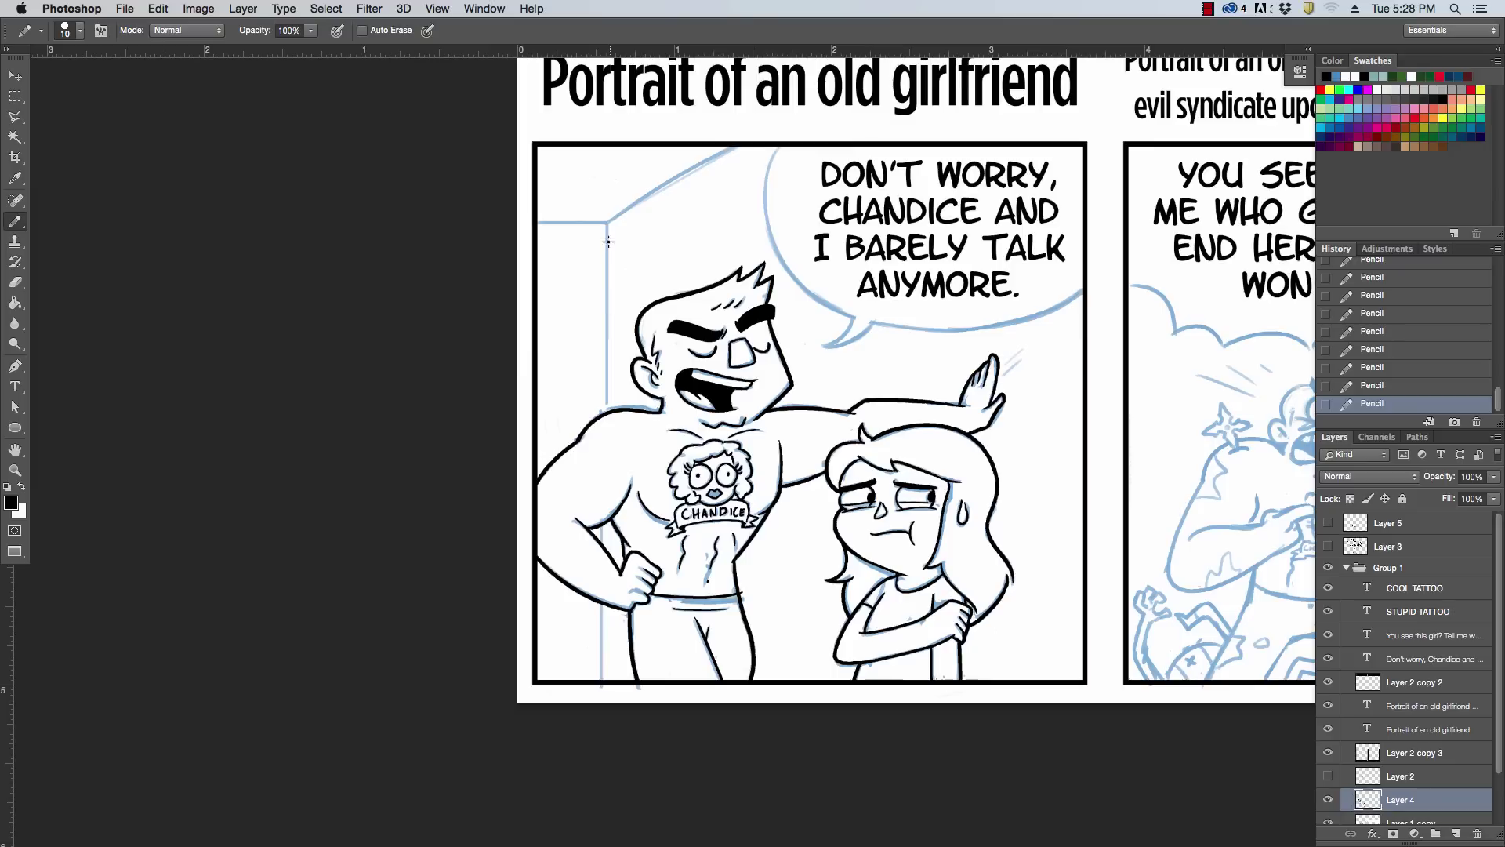
pyautogui.moveTo(605, 224); pyautogui.dragTo(625, 674)
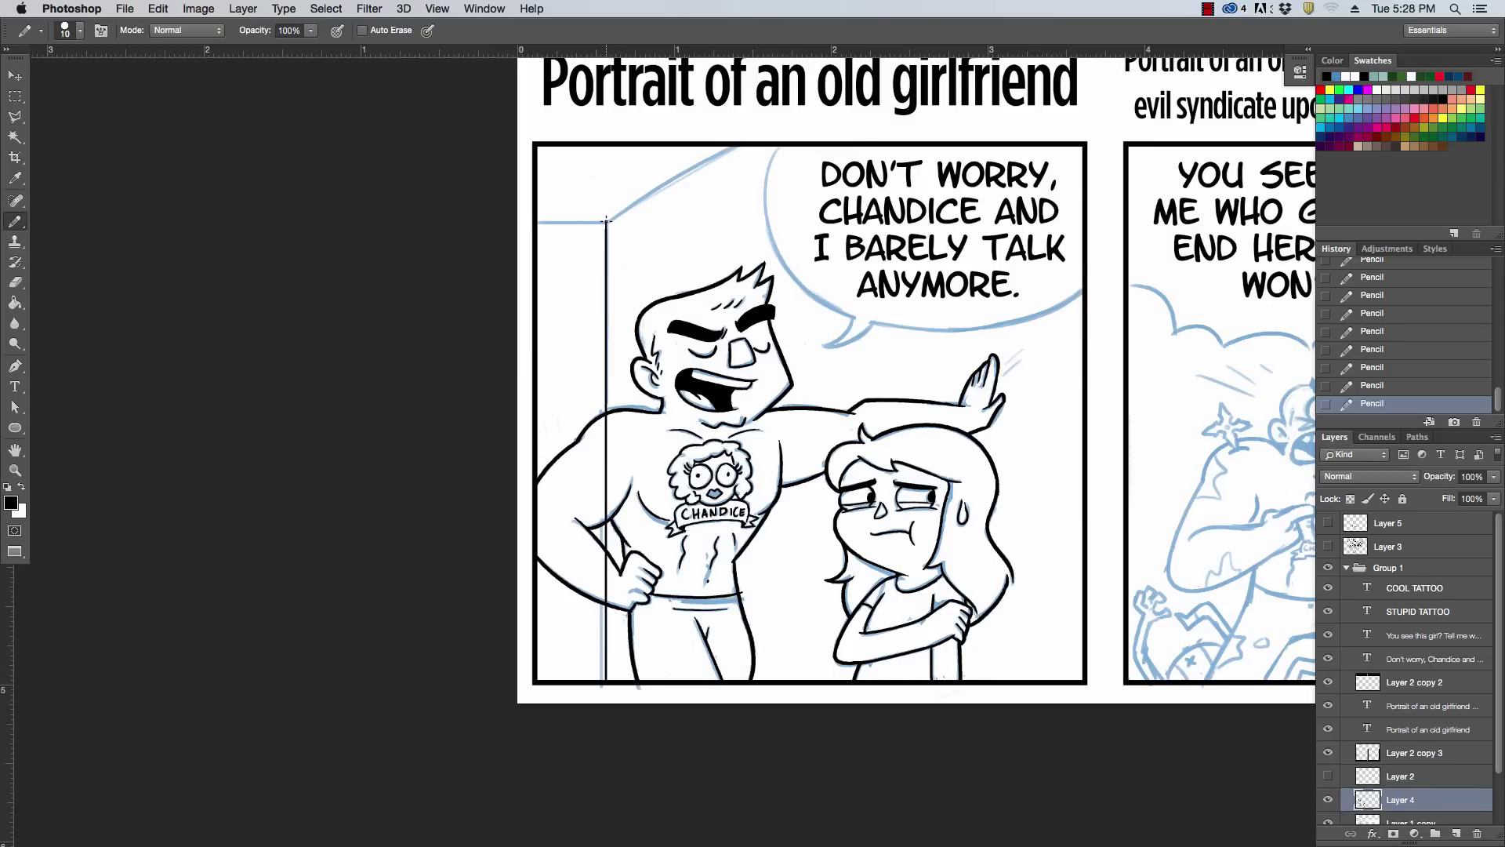
pyautogui.moveTo(537, 219)
pyautogui.mouseDown()
pyautogui.moveTo(620, 222)
pyautogui.moveTo(786, 126)
pyautogui.mouseUp()
pyautogui.press('super+z')
pyautogui.press('super+z')
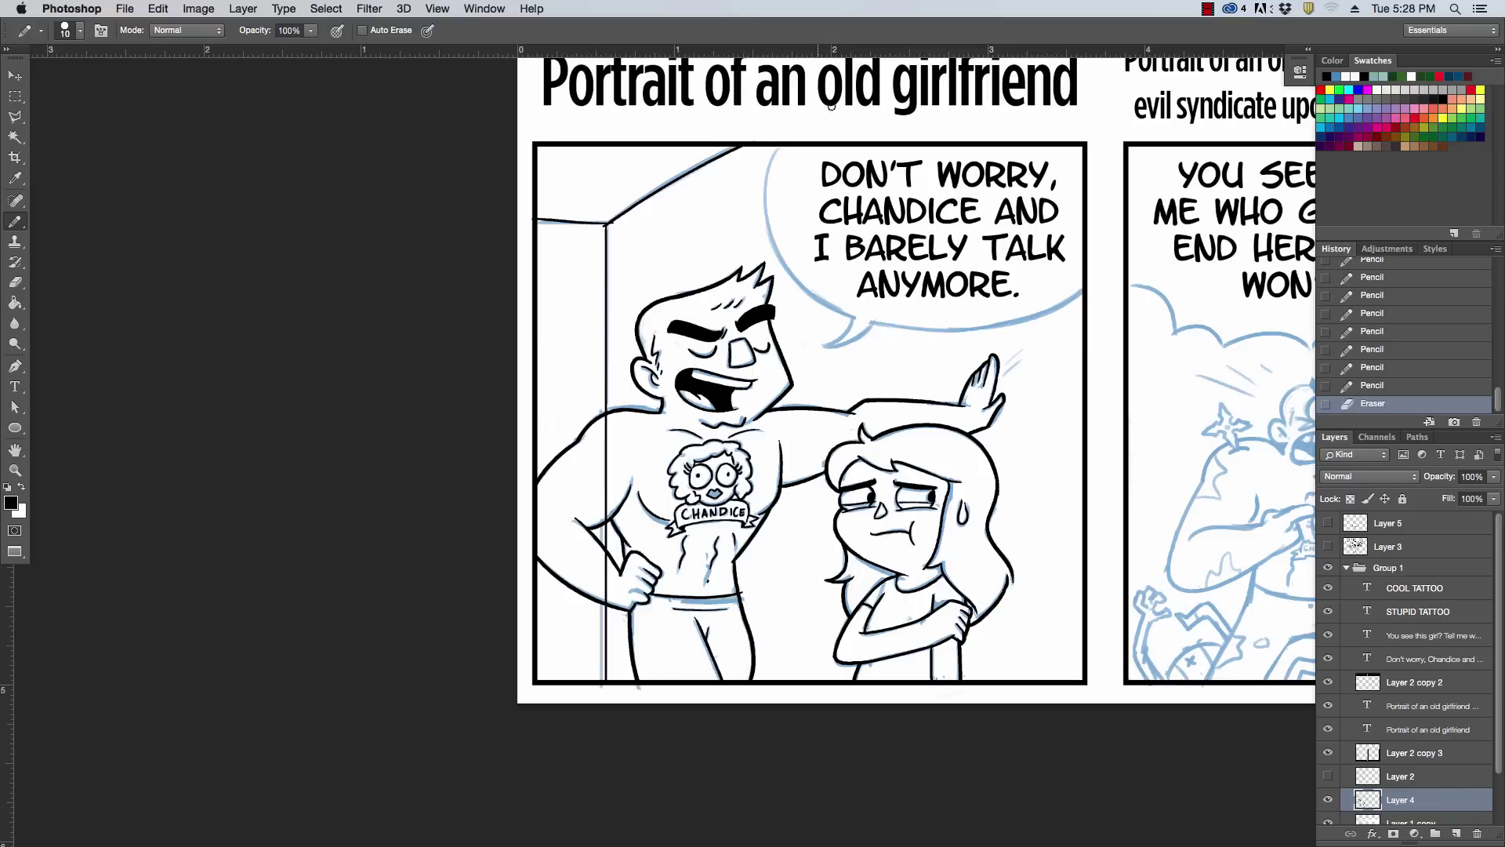
# Erase the overshoot at the room's ceiling corner and the part of the wall line that crosses the man's shoulder and arm
pyautogui.click(603, 230)
pyautogui.click(601, 230)
pyautogui.click(603, 231)
pyautogui.moveTo(603, 439)
pyautogui.mouseDown()
pyautogui.moveTo(605, 493)
pyautogui.moveTo(619, 488)
pyautogui.mouseUp()
pyautogui.click(610, 502)
pyautogui.click(604, 513)
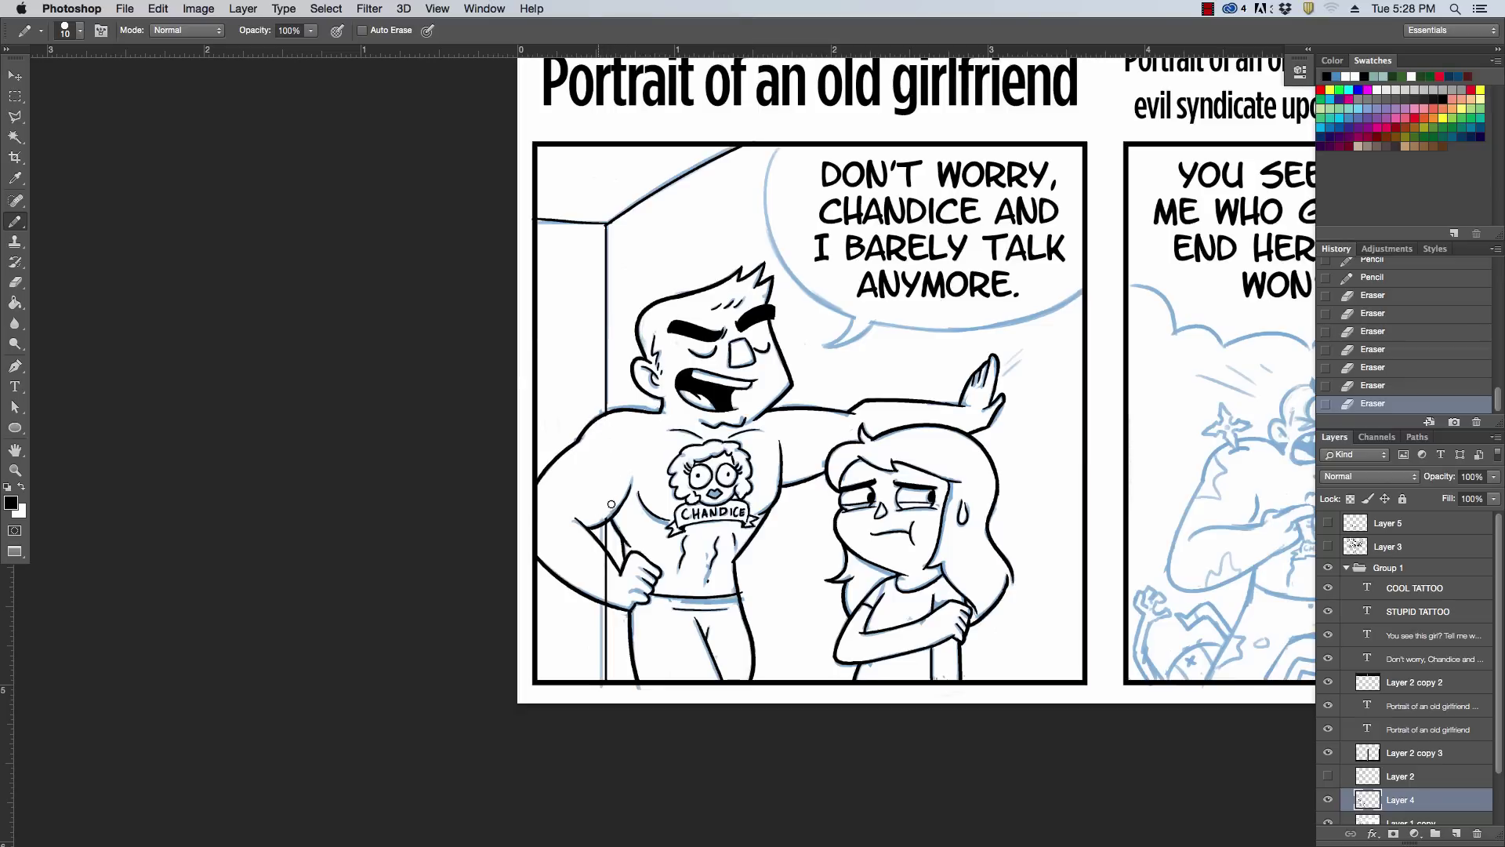
pyautogui.click(610, 506)
pyautogui.click(610, 510)
# Touch up the inked finger and wrist lines of the man's fist on his hip
pyautogui.press('super+equal')
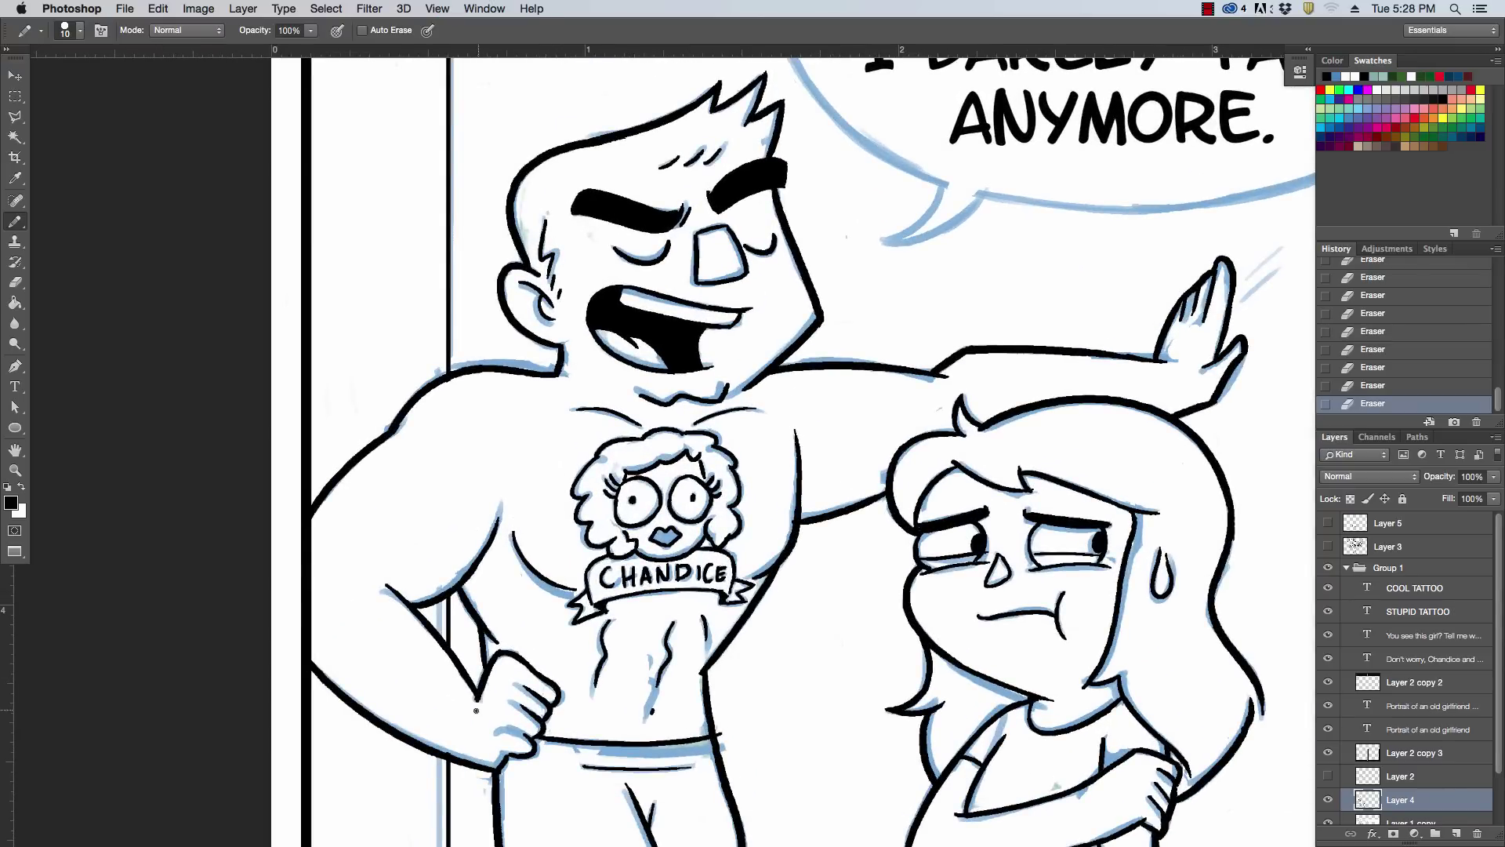
pyautogui.moveTo(476, 710)
pyautogui.mouseDown()
pyautogui.moveTo(494, 670)
pyautogui.moveTo(497, 734)
pyautogui.moveTo(536, 742)
pyautogui.moveTo(453, 612)
pyautogui.moveTo(511, 731)
pyautogui.moveTo(498, 733)
pyautogui.moveTo(537, 741)
pyautogui.moveTo(512, 701)
pyautogui.moveTo(533, 694)
pyautogui.moveTo(518, 684)
pyautogui.moveTo(514, 679)
pyautogui.mouseUp()
pyautogui.press('super+z')
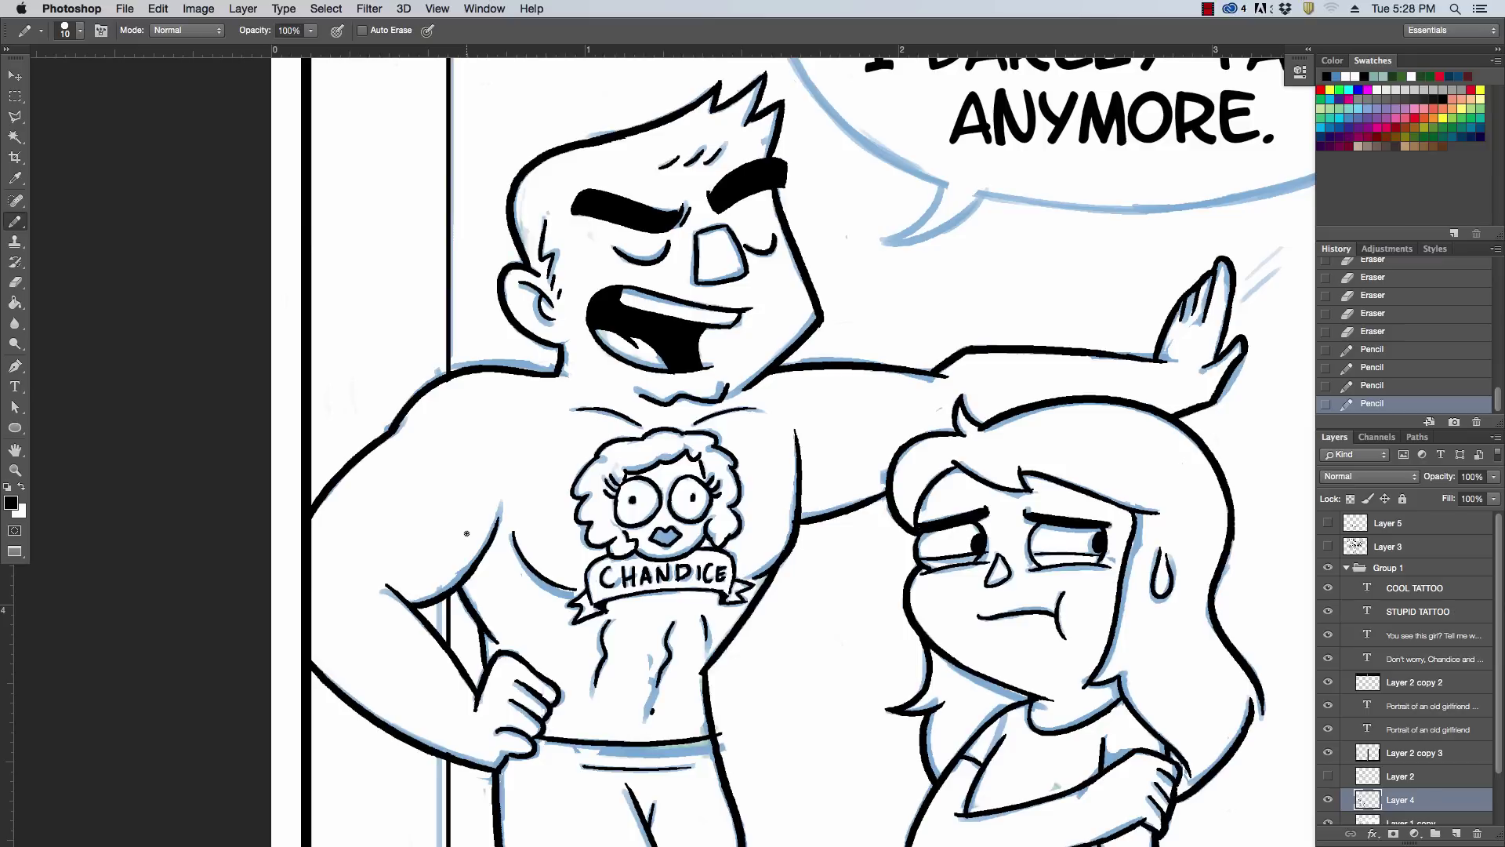
pyautogui.press('super+z')
pyautogui.click(512, 739)
pyautogui.moveTo(515, 695)
pyautogui.mouseDown()
pyautogui.moveTo(535, 708)
pyautogui.moveTo(537, 694)
pyautogui.mouseUp()
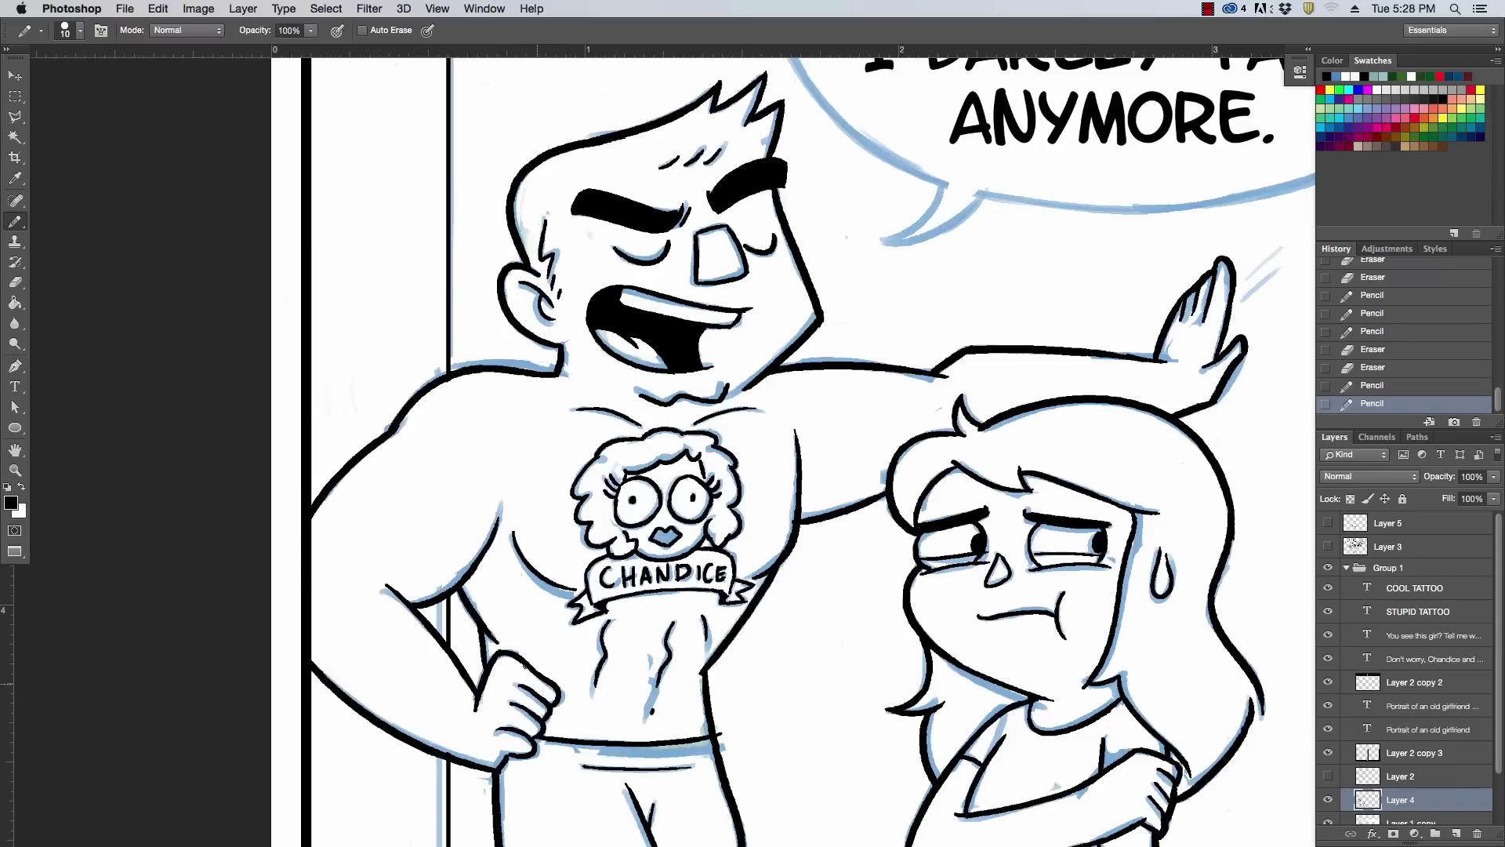
# Ink three short diagonal motion lines beside the man's raised hand
pyautogui.scroll(5, 818, 422)
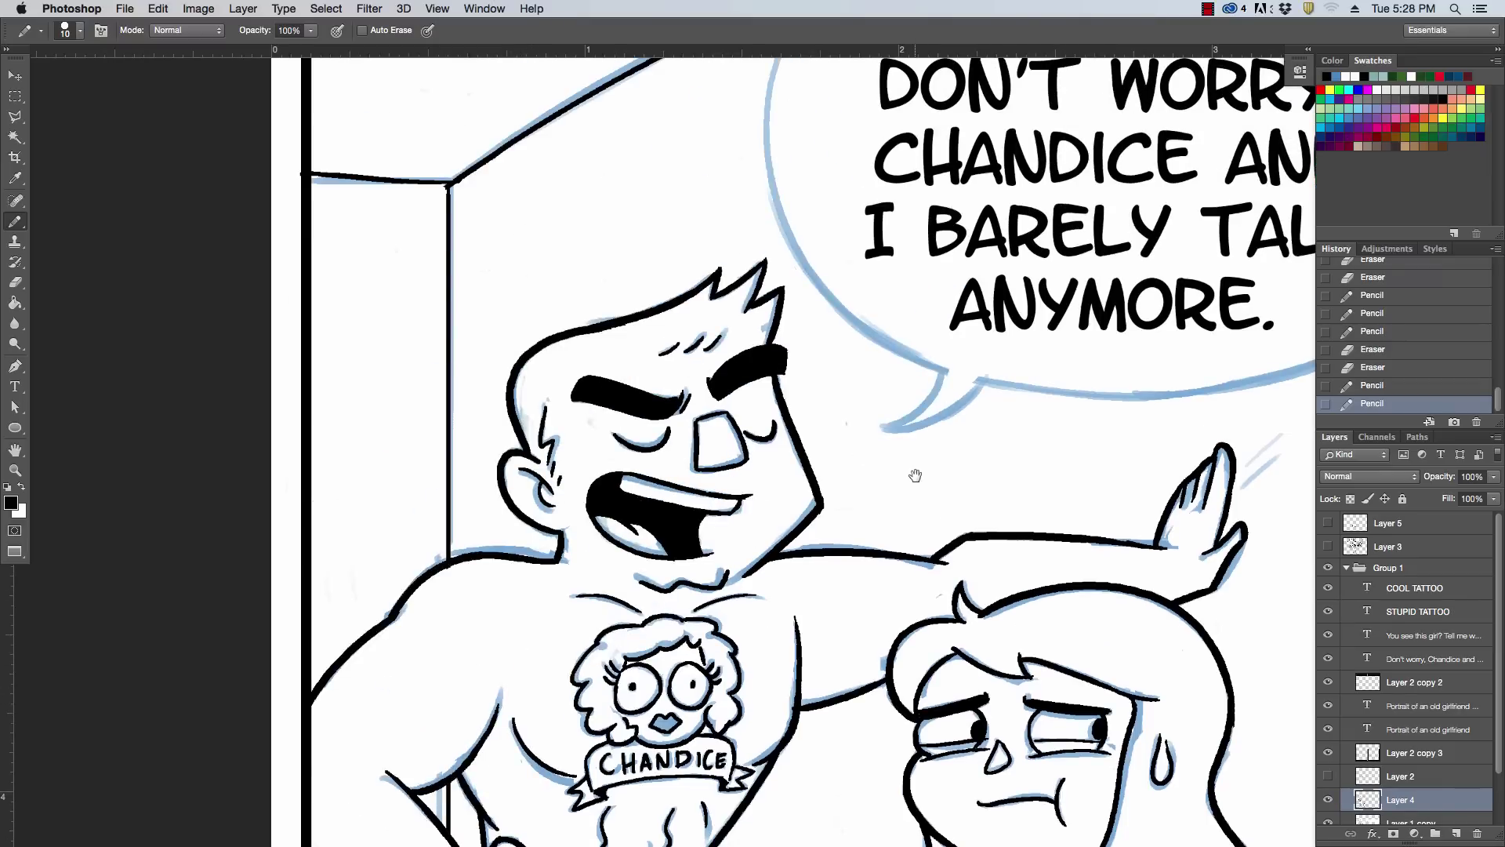
pyautogui.moveTo(901, 472)
pyautogui.mouseDown()
pyautogui.moveTo(667, 411)
pyautogui.moveTo(655, 426)
pyautogui.moveTo(643, 203)
pyautogui.moveTo(631, 401)
pyautogui.mouseUp()
pyautogui.moveTo(975, 413); pyautogui.dragTo(1012, 380)
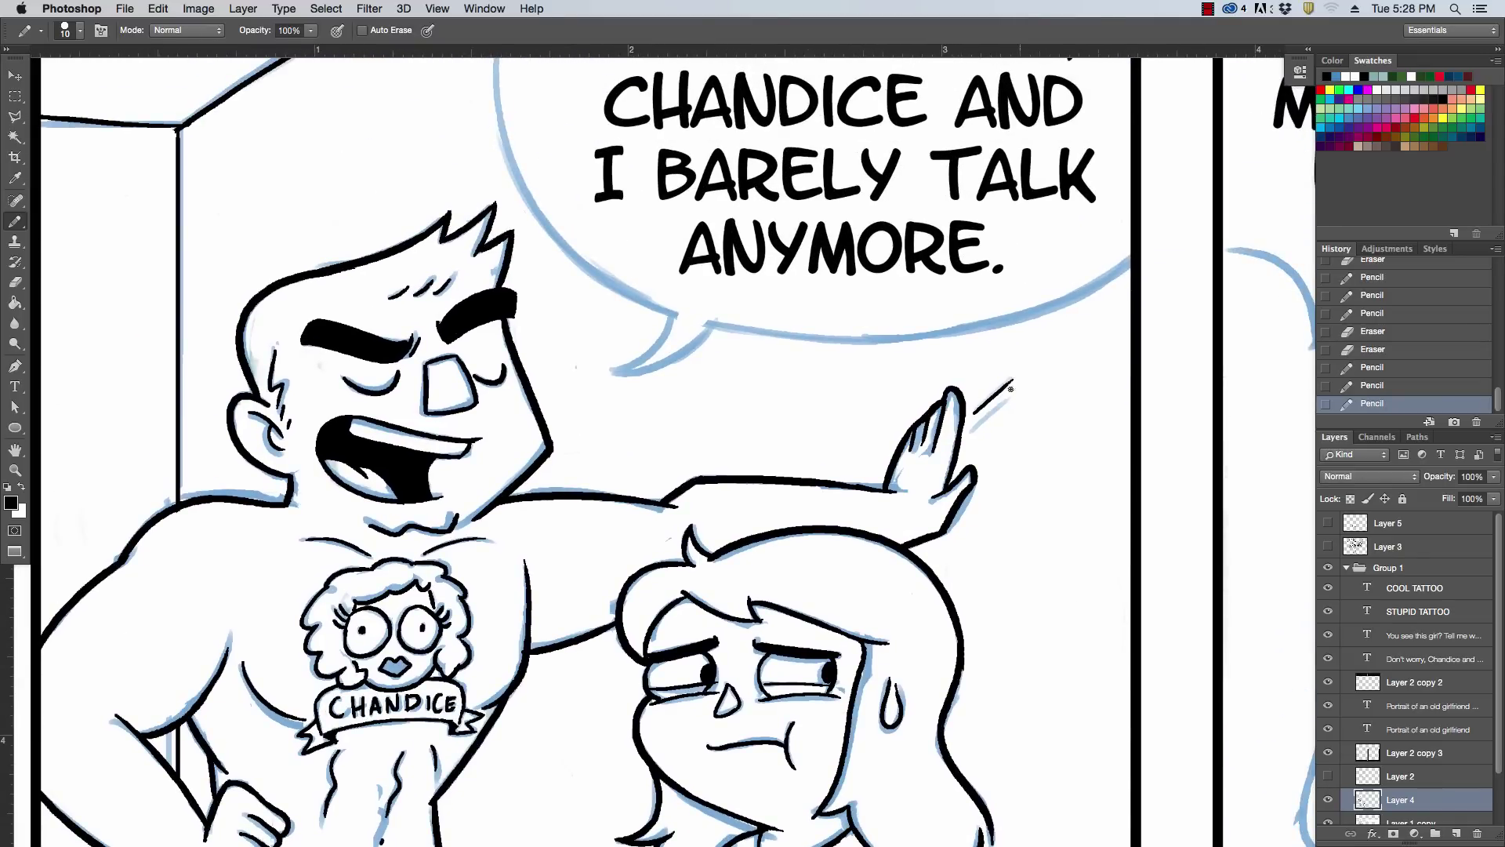
pyautogui.moveTo(968, 432); pyautogui.dragTo(1006, 402)
pyautogui.moveTo(964, 449); pyautogui.dragTo(986, 436)
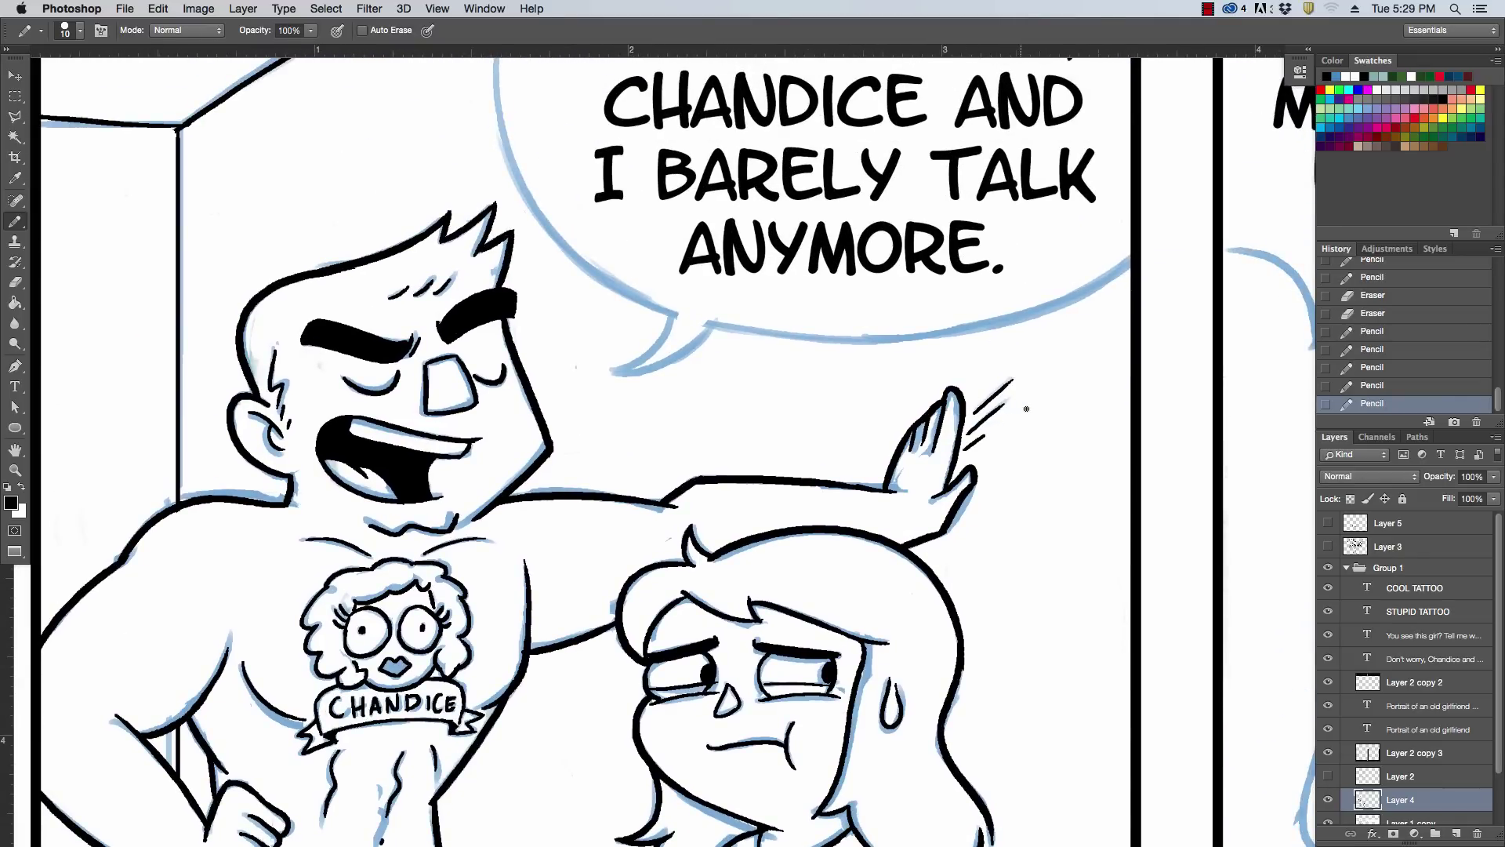
pyautogui.scroll(-10, 922, 492)
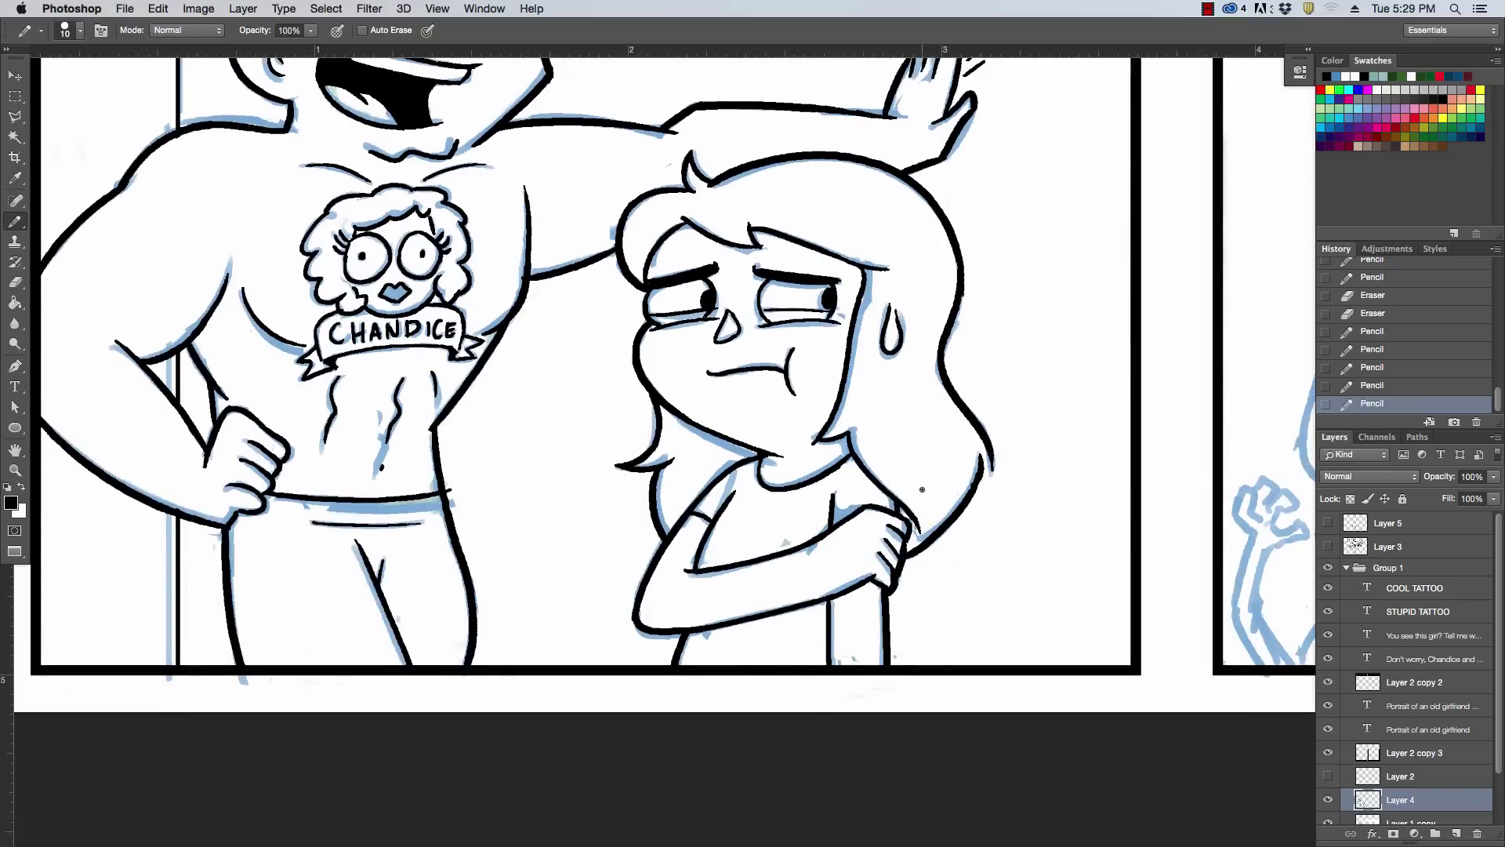
pyautogui.scroll(3, 922, 490)
pyautogui.scroll(8, 921, 489)
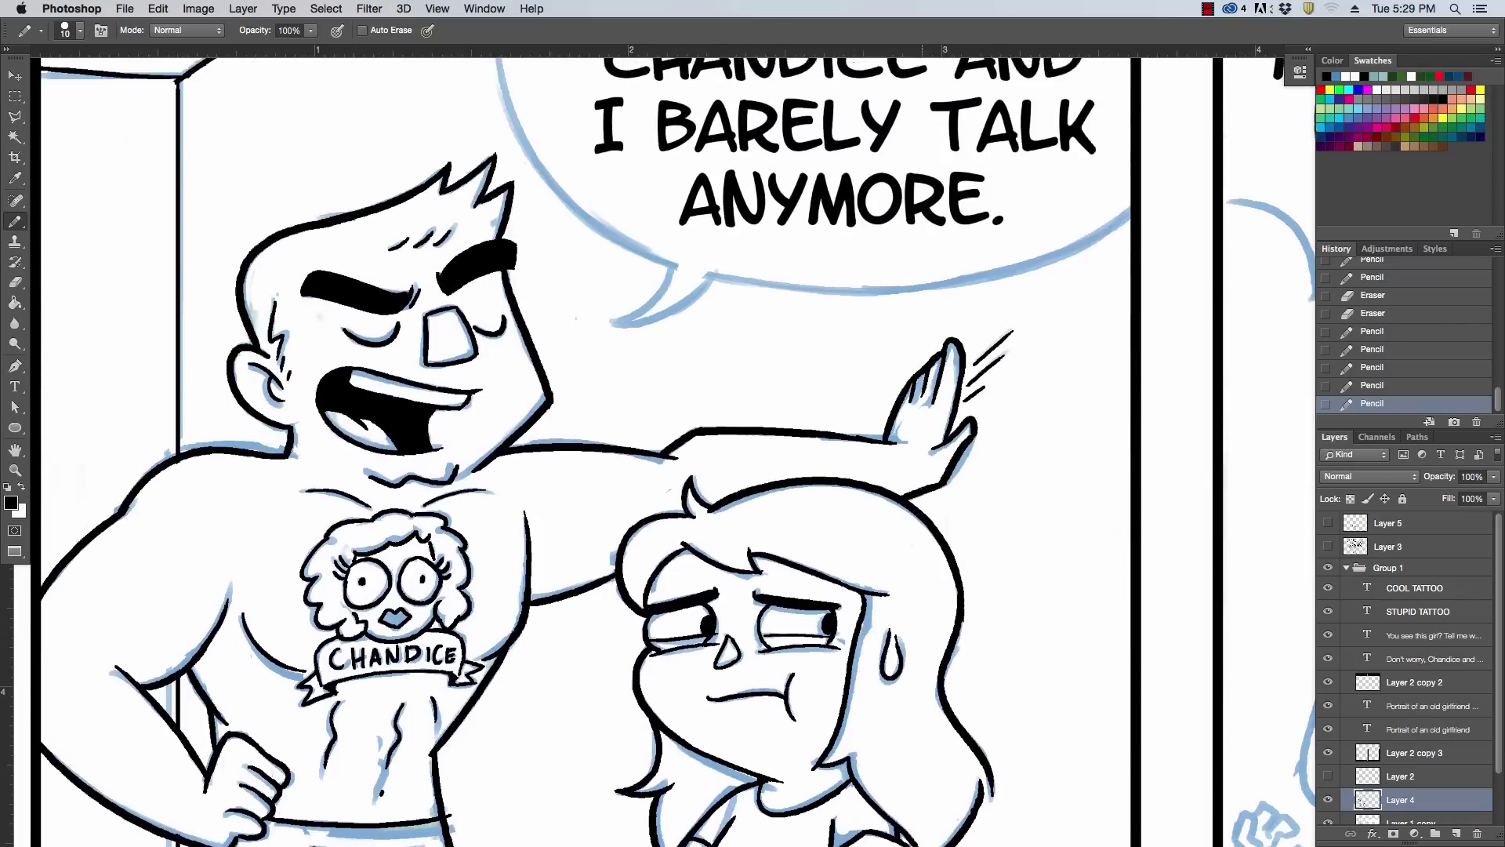
pyautogui.scroll(1, 922, 489)
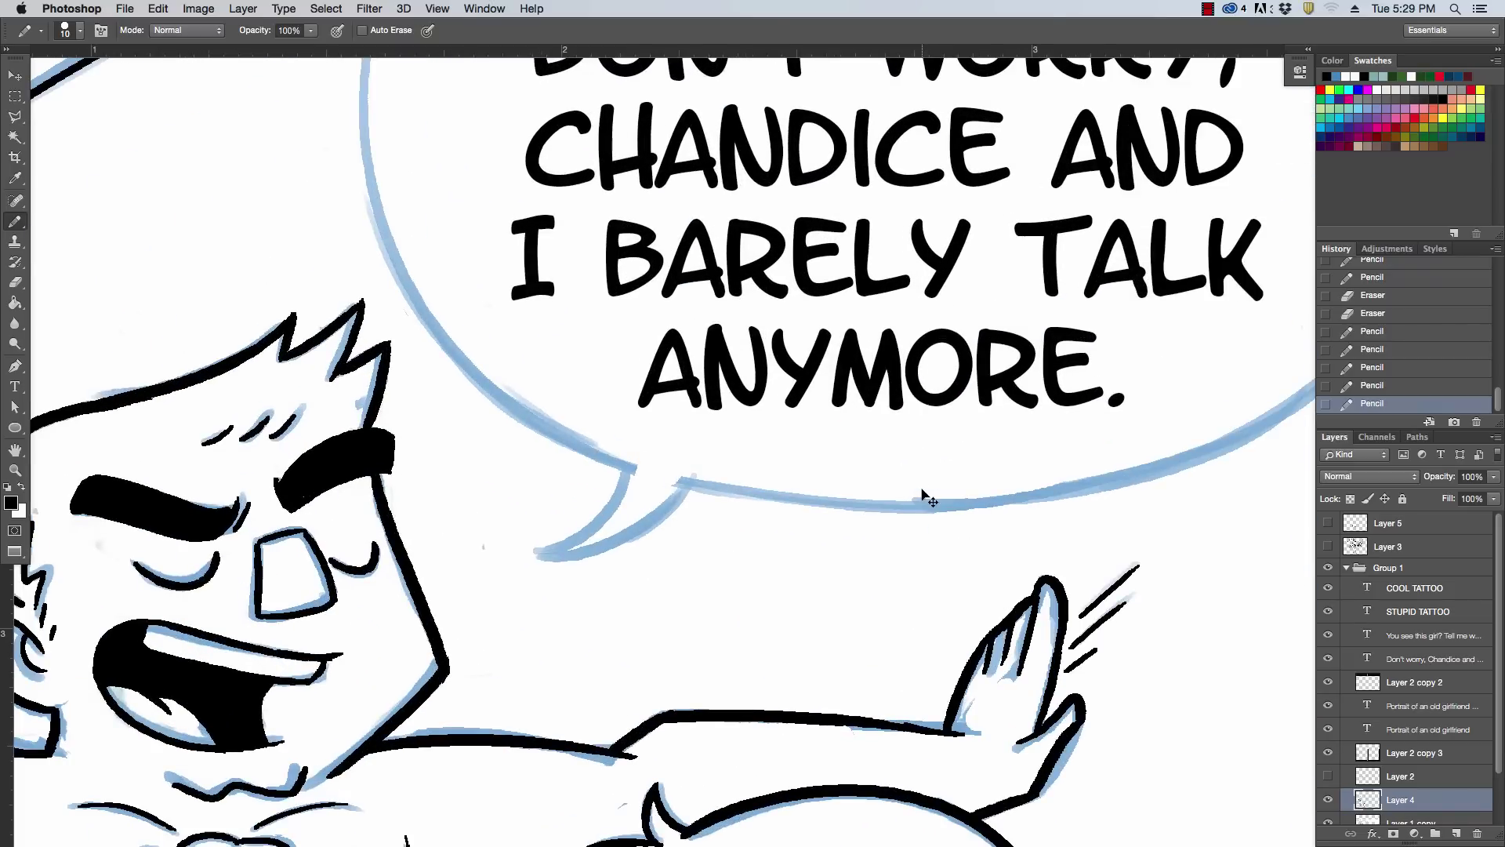
# Clean up the ceiling line's overshoot at the panel border and the room's corner point, and set the Pencil size to 15
pyautogui.scroll(-3, 922, 492)
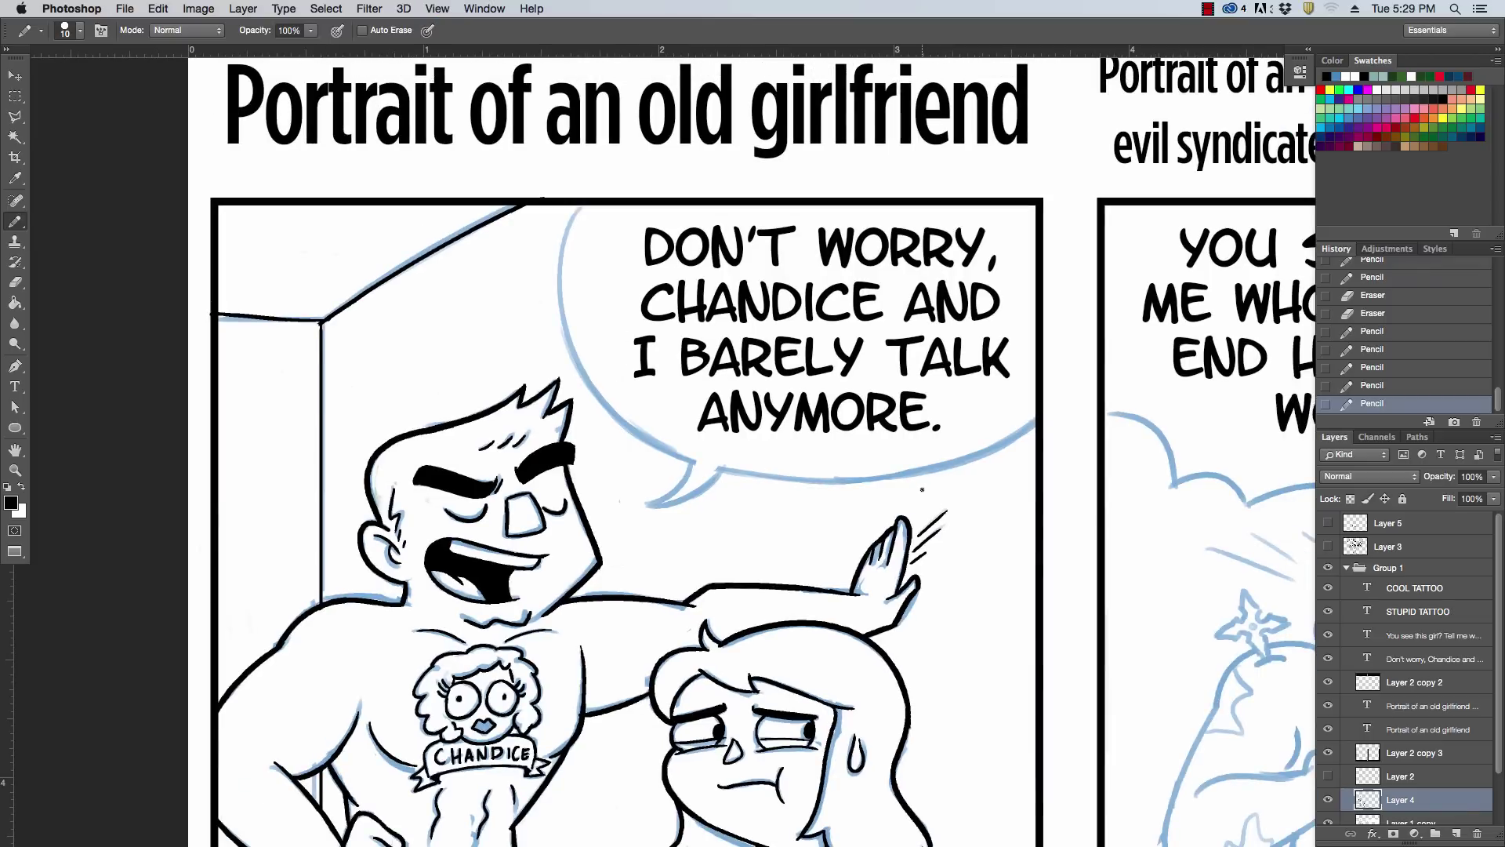
pyautogui.moveTo(526, 195); pyautogui.dragTo(563, 192)
pyautogui.moveTo(319, 329); pyautogui.dragTo(325, 320)
pyautogui.press(']')
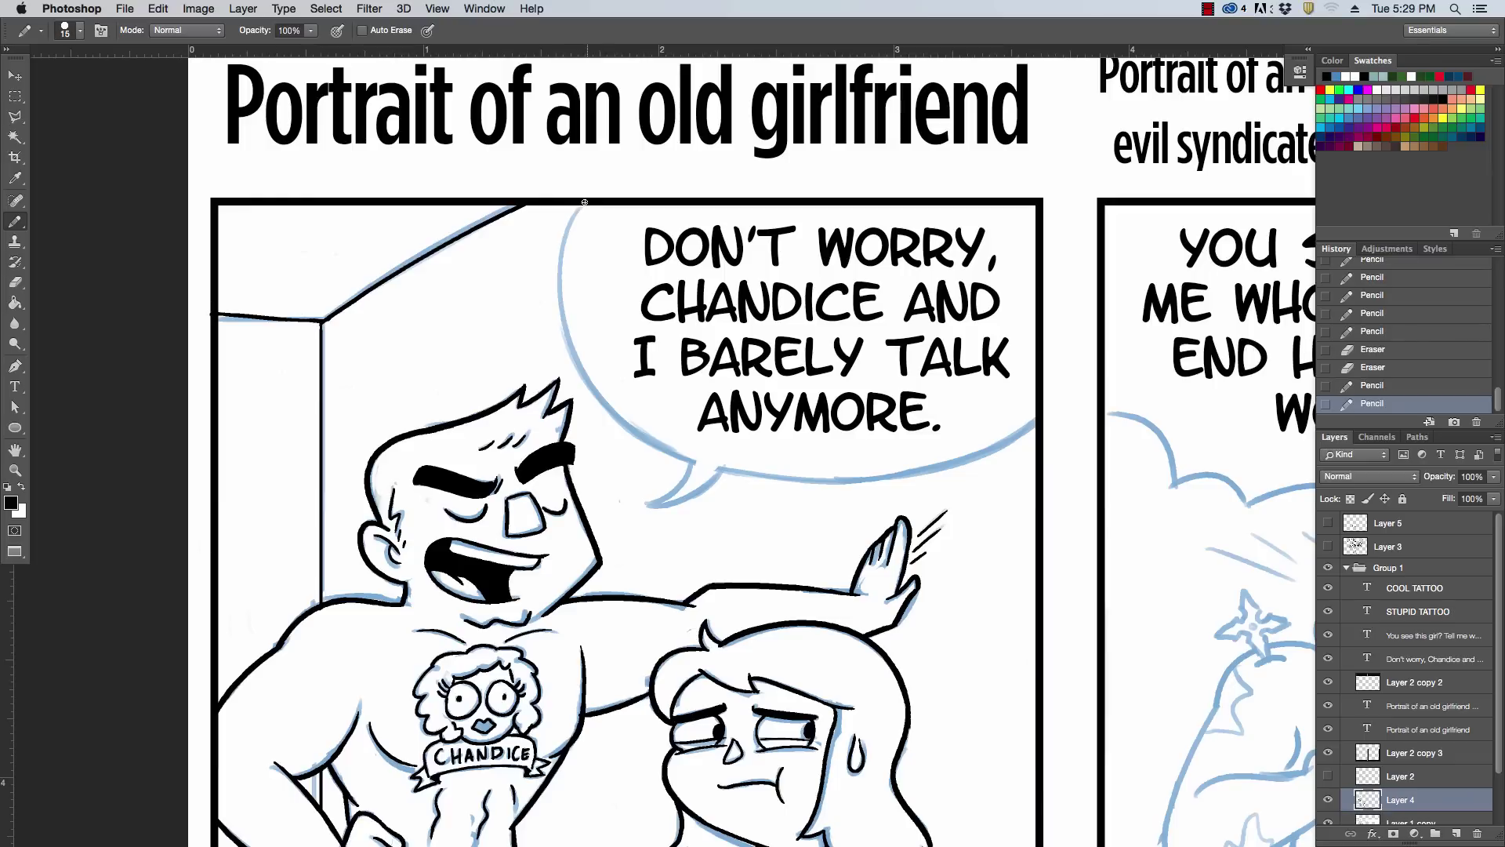
pyautogui.moveTo(583, 207); pyautogui.dragTo(768, 475)
pyautogui.press('super+z')
pyautogui.moveTo(582, 207)
pyautogui.mouseDown()
pyautogui.moveTo(602, 409)
pyautogui.moveTo(900, 476)
pyautogui.mouseUp()
pyautogui.hotkey('ctrl', 'z')
pyautogui.moveTo(584, 207)
pyautogui.mouseDown()
pyautogui.moveTo(620, 404)
pyautogui.moveTo(884, 481)
pyautogui.mouseUp()
pyautogui.hotkey('ctrl', 'z')
pyautogui.moveTo(591, 202); pyautogui.dragTo(723, 455)
pyautogui.hotkey('ctrl', 'z')
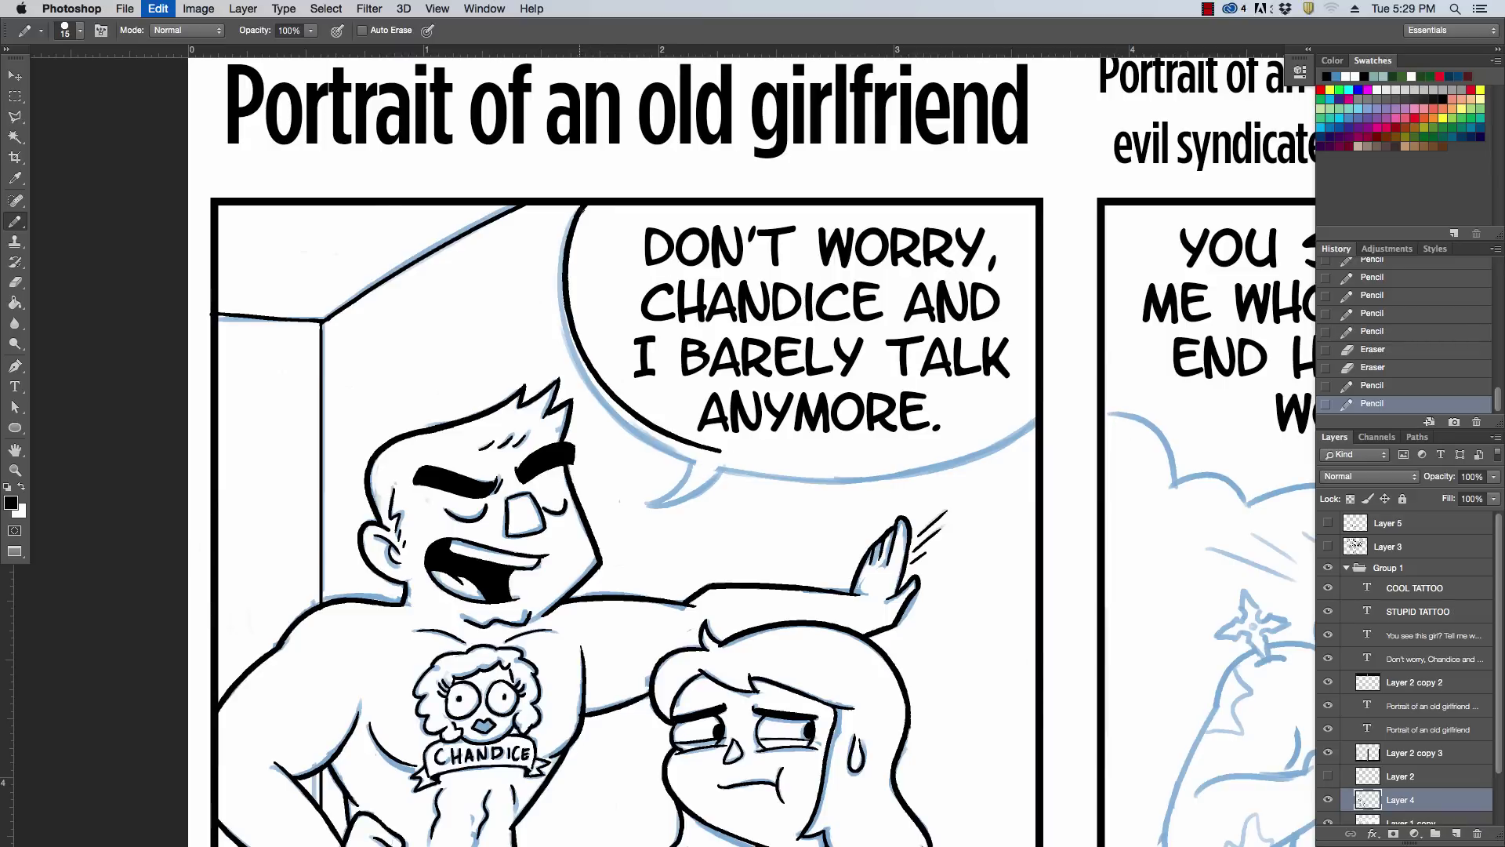
# Ink the speech balloon's left curve and its bottom curve out to the panel's right border, leaving a gap for the tail
pyautogui.moveTo(589, 203)
pyautogui.mouseDown()
pyautogui.moveTo(705, 461)
pyautogui.moveTo(1035, 433)
pyautogui.mouseUp()
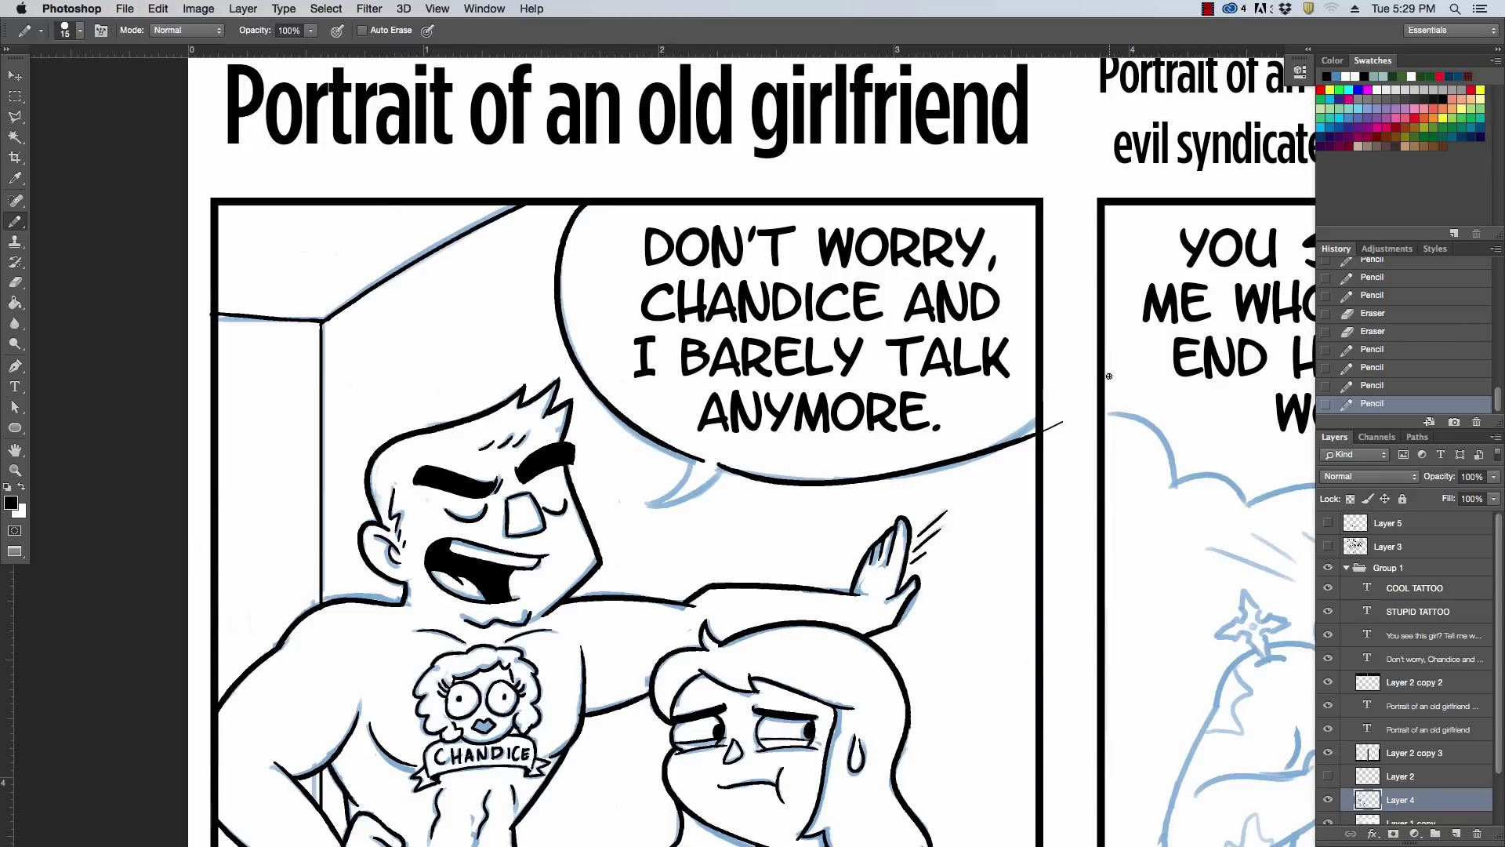
pyautogui.hotkey('ctrl', 'z')
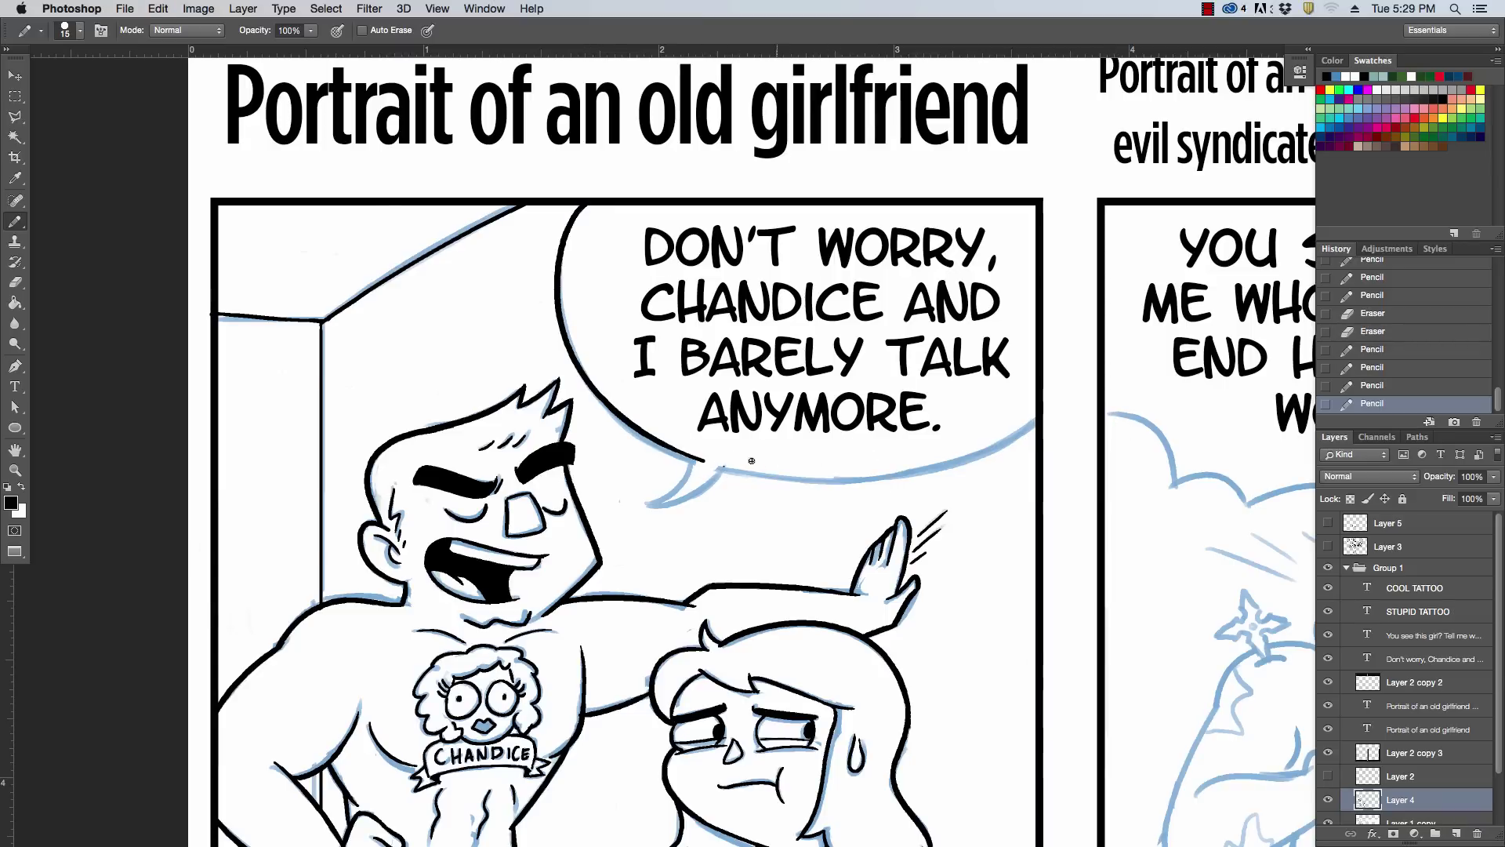
pyautogui.moveTo(720, 467)
pyautogui.mouseDown()
pyautogui.moveTo(902, 472)
pyautogui.moveTo(1062, 385)
pyautogui.mouseUp()
pyautogui.hotkey('ctrl', 'z')
pyautogui.moveTo(717, 467)
pyautogui.mouseDown()
pyautogui.moveTo(1068, 369)
pyautogui.moveTo(1043, 412)
pyautogui.mouseUp()
# Ink the speech balloon's pointed tail and erase the stray line ends where it joins the balloon
pyautogui.press('e')
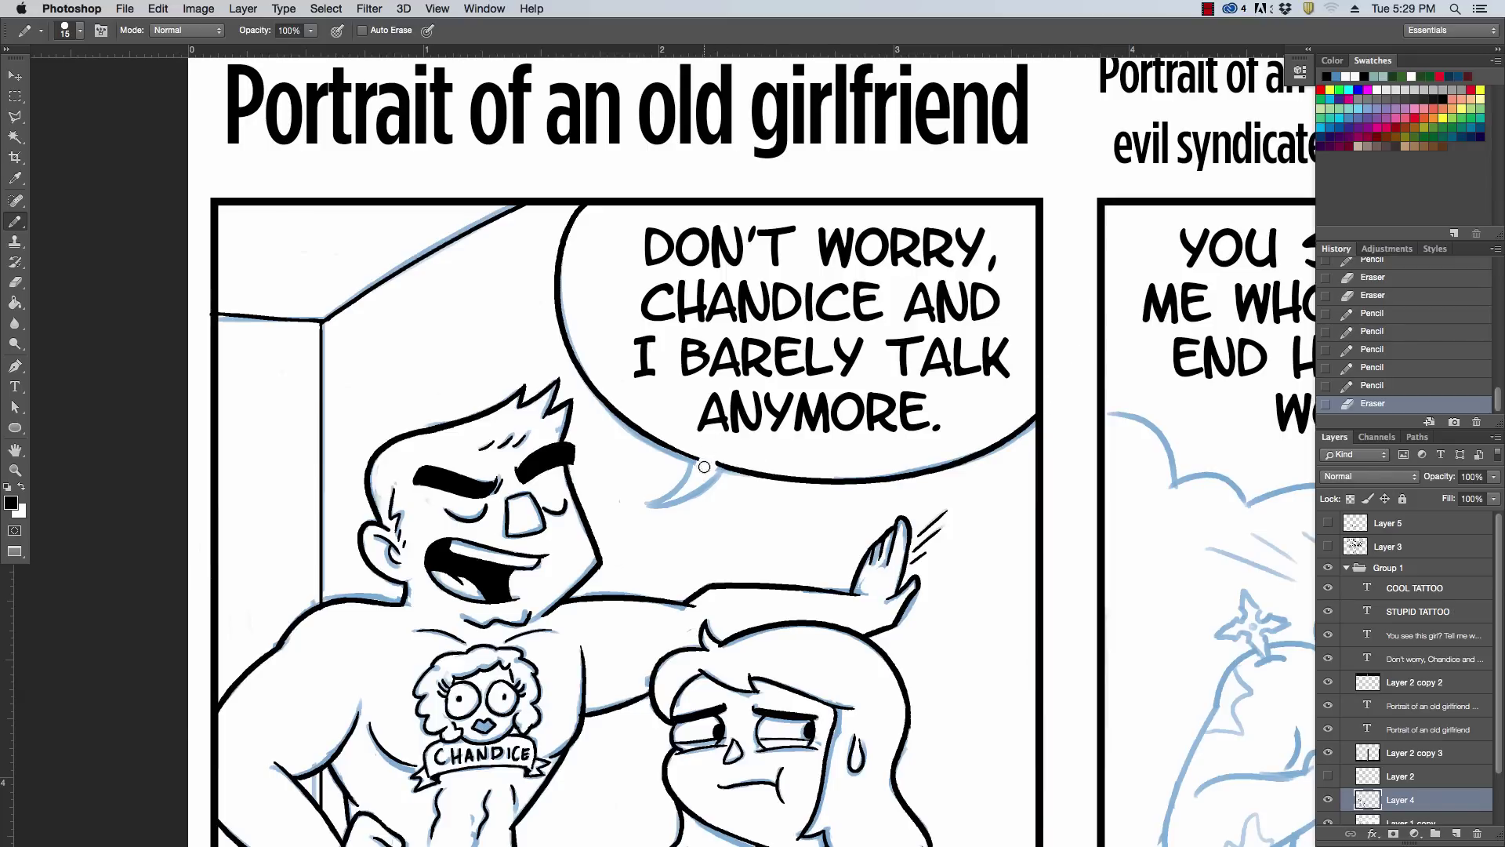
pyautogui.click(704, 466)
pyautogui.press('b')
pyautogui.moveTo(695, 459)
pyautogui.mouseDown()
pyautogui.moveTo(647, 504)
pyautogui.moveTo(717, 476)
pyautogui.moveTo(685, 502)
pyautogui.moveTo(719, 462)
pyautogui.mouseUp()
pyautogui.press('super+z')
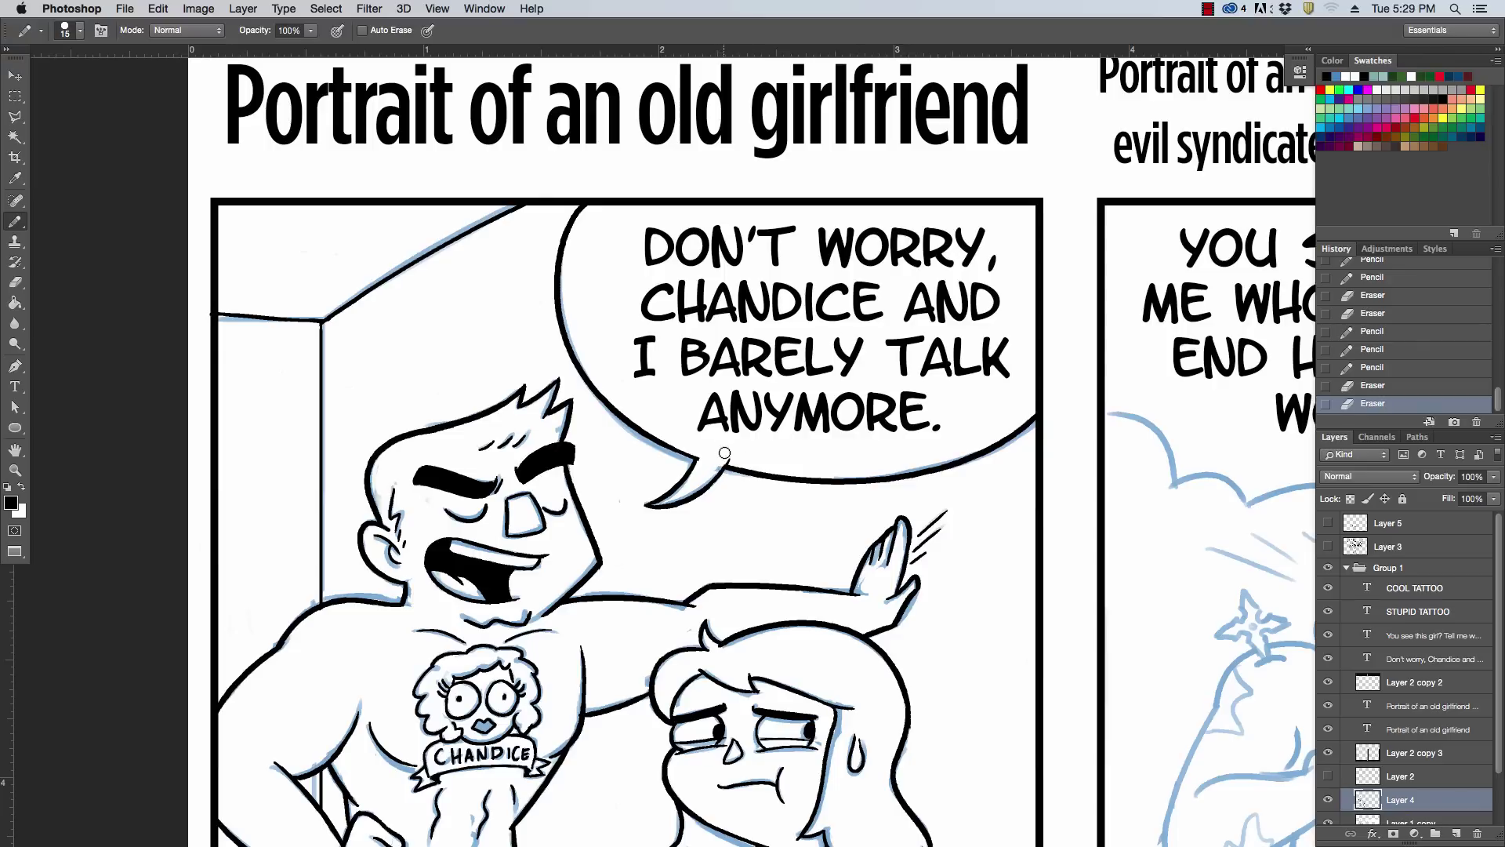
pyautogui.click(732, 457)
pyautogui.moveTo(655, 501); pyautogui.dragTo(640, 507)
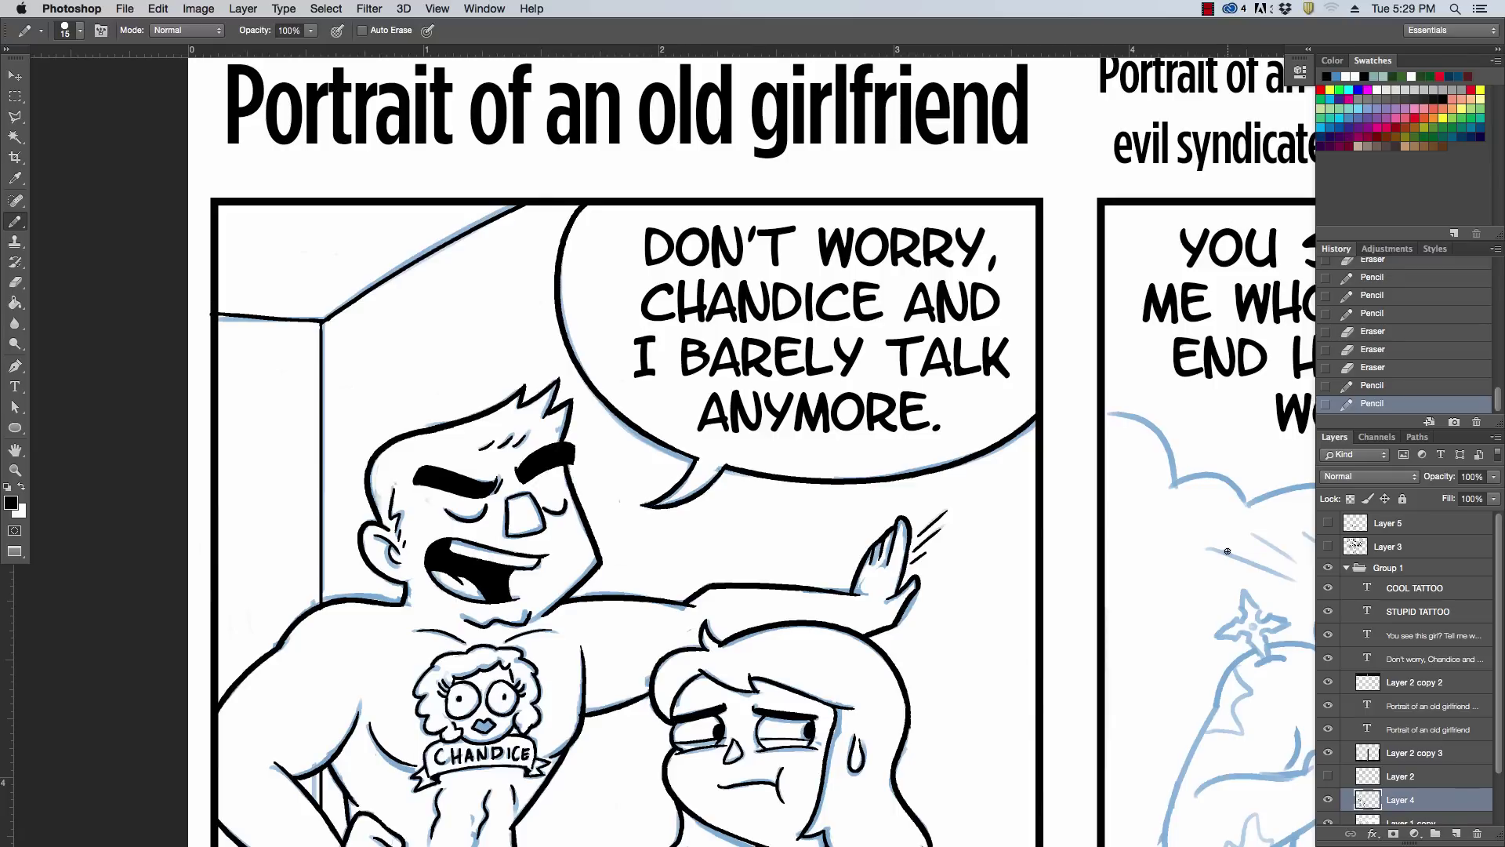
# Hide the blue sketch on Layer 1 copy to review the inked Stupid Tattoo panel, and show the sketch again
pyautogui.press('super+0')
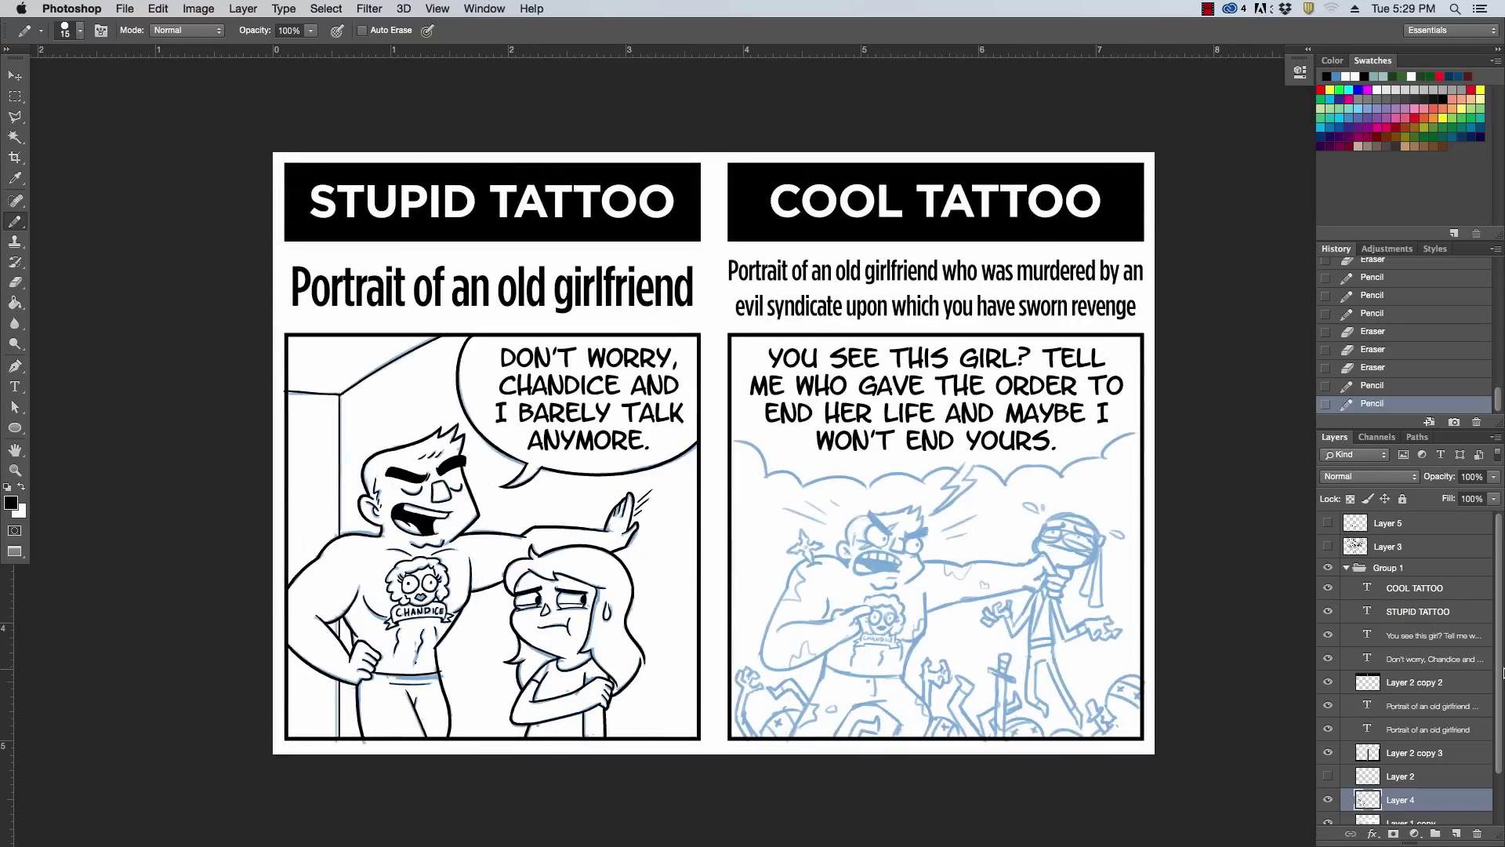
pyautogui.scroll(-2, 1402, 748)
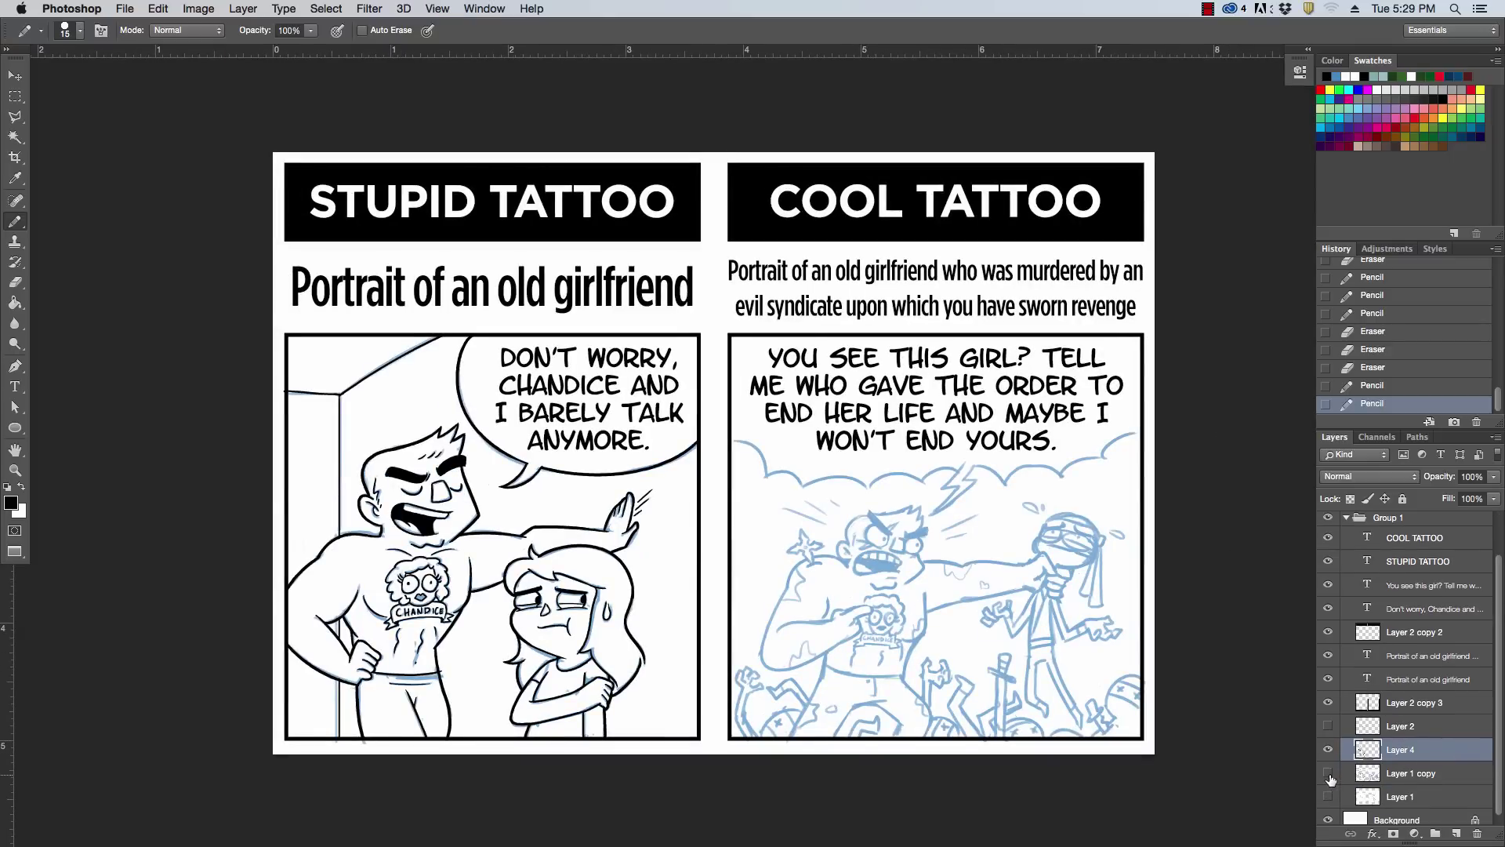
pyautogui.click(1328, 775)
pyautogui.press('super+equal')
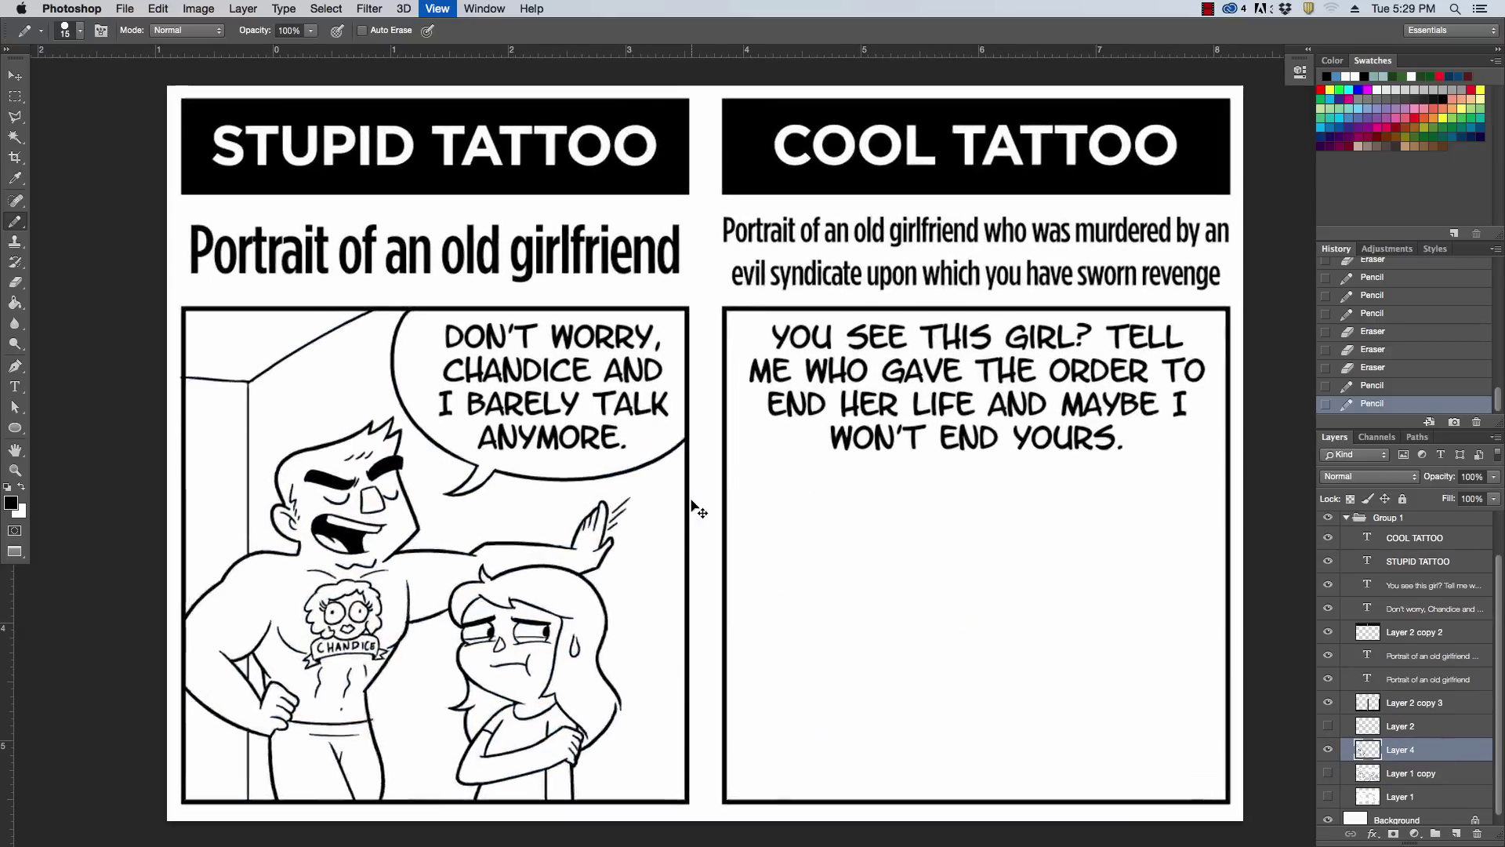
pyautogui.press('super+equal')
pyautogui.moveTo(575, 475); pyautogui.dragTo(844, 273)
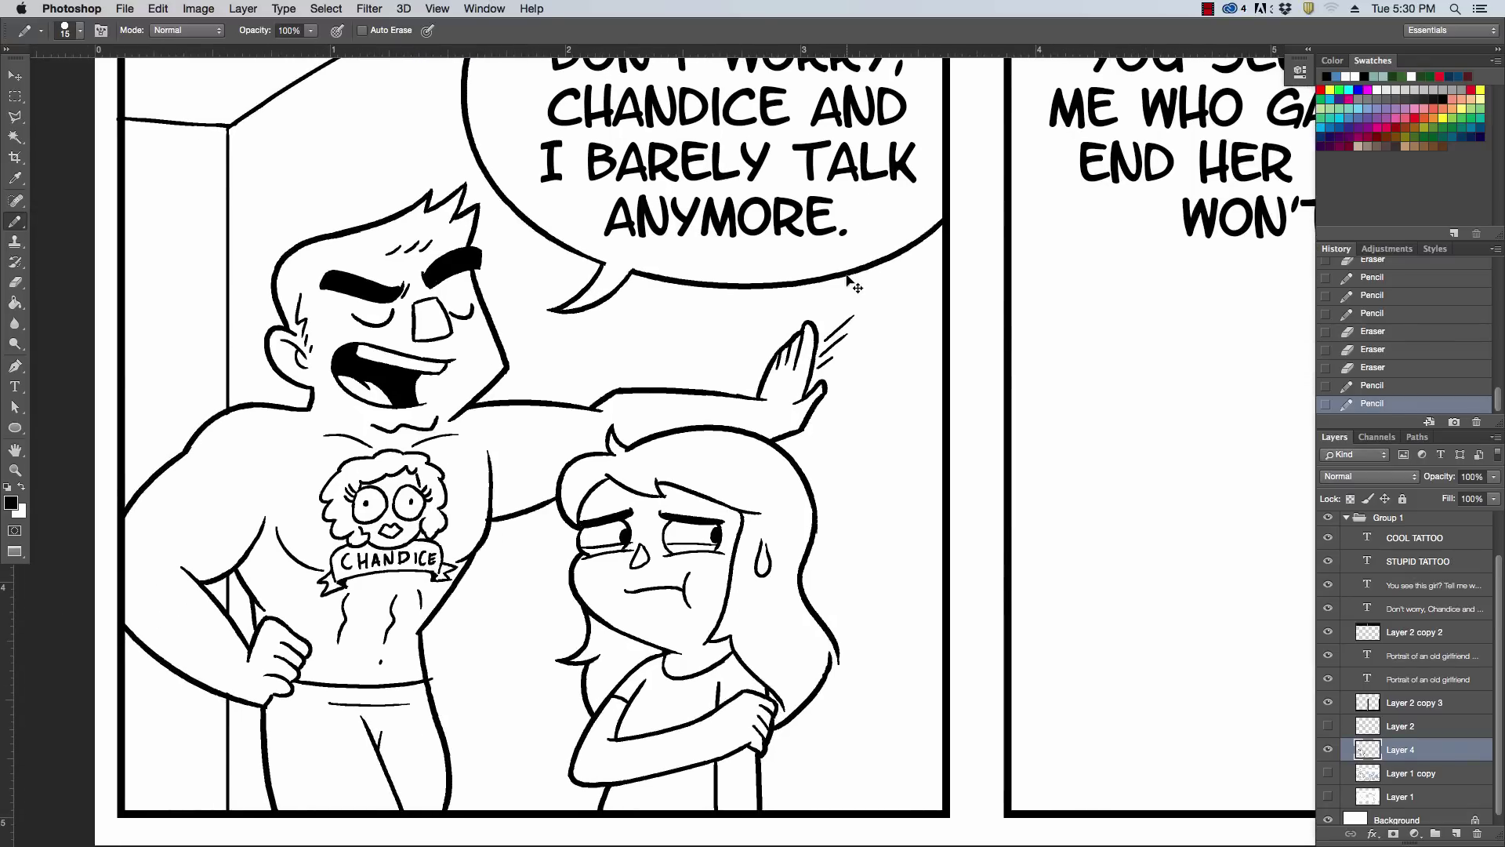
pyautogui.press('super+minus')
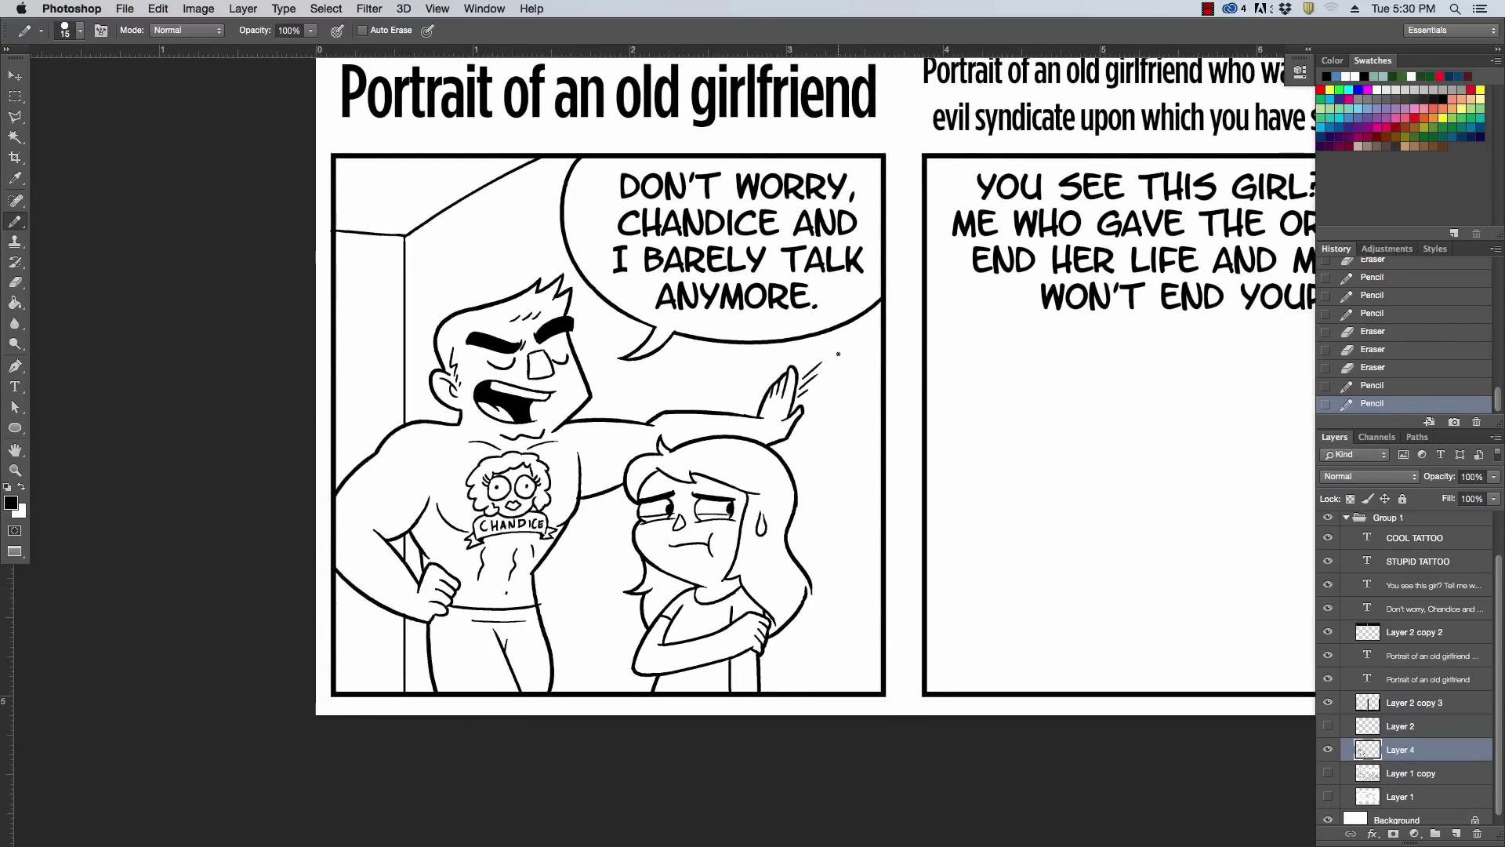
pyautogui.scroll(2, 838, 354)
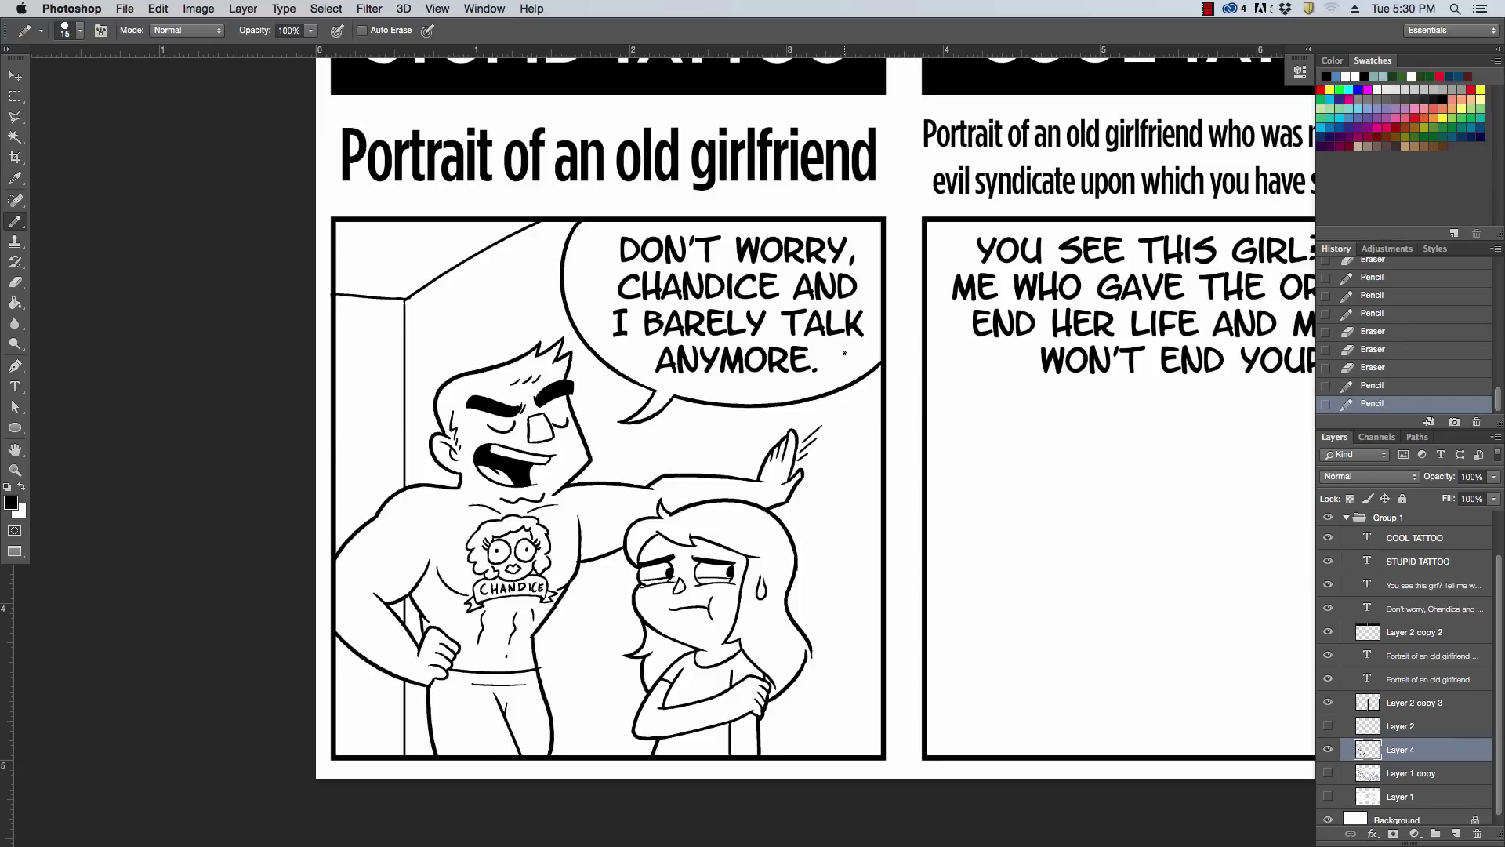
pyautogui.press('super+minus')
pyautogui.press('super+minus')
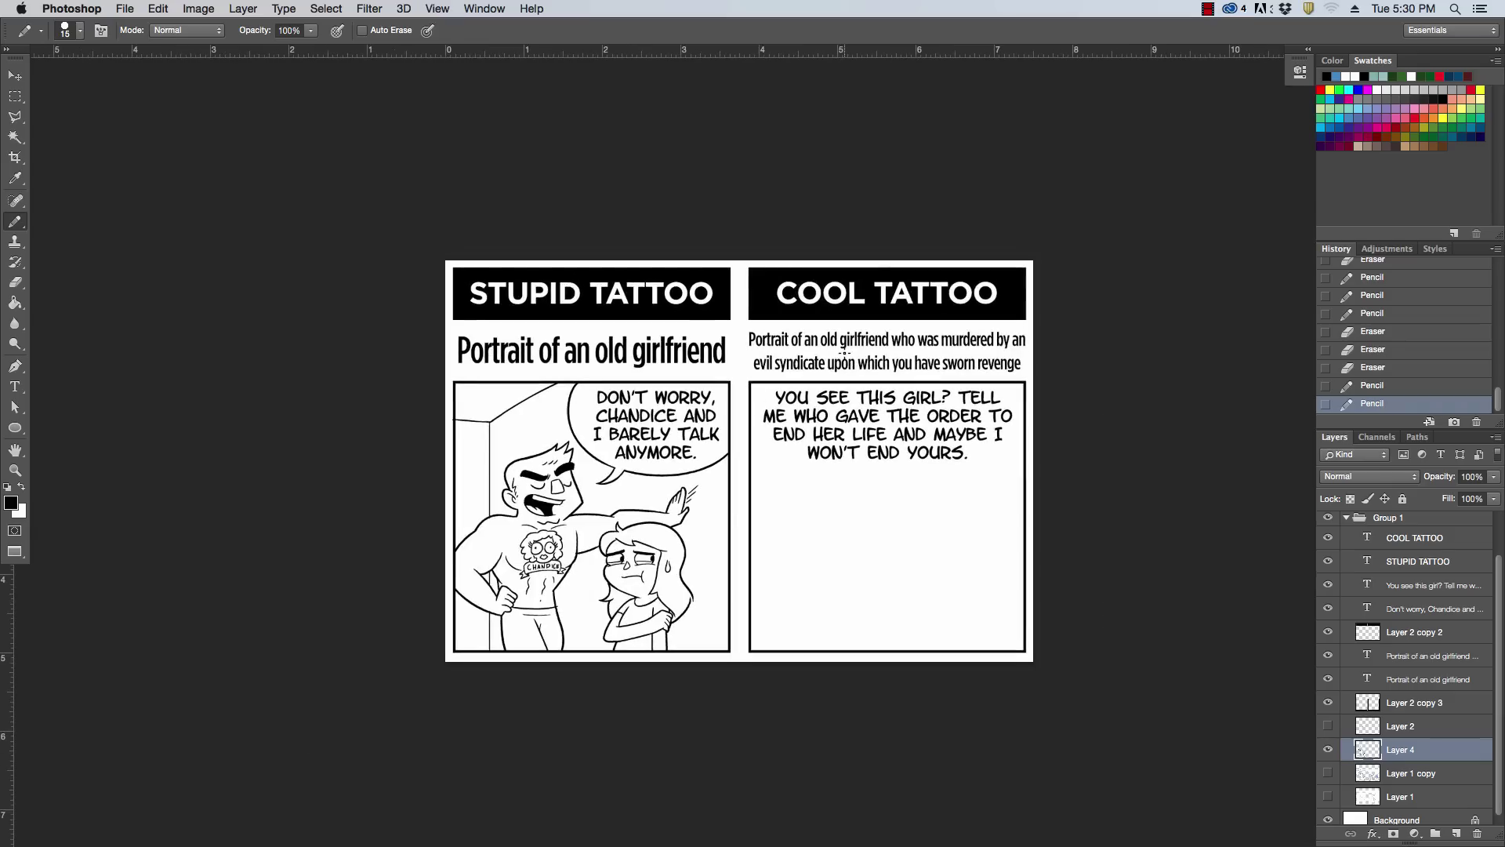
pyautogui.press('super+plus')
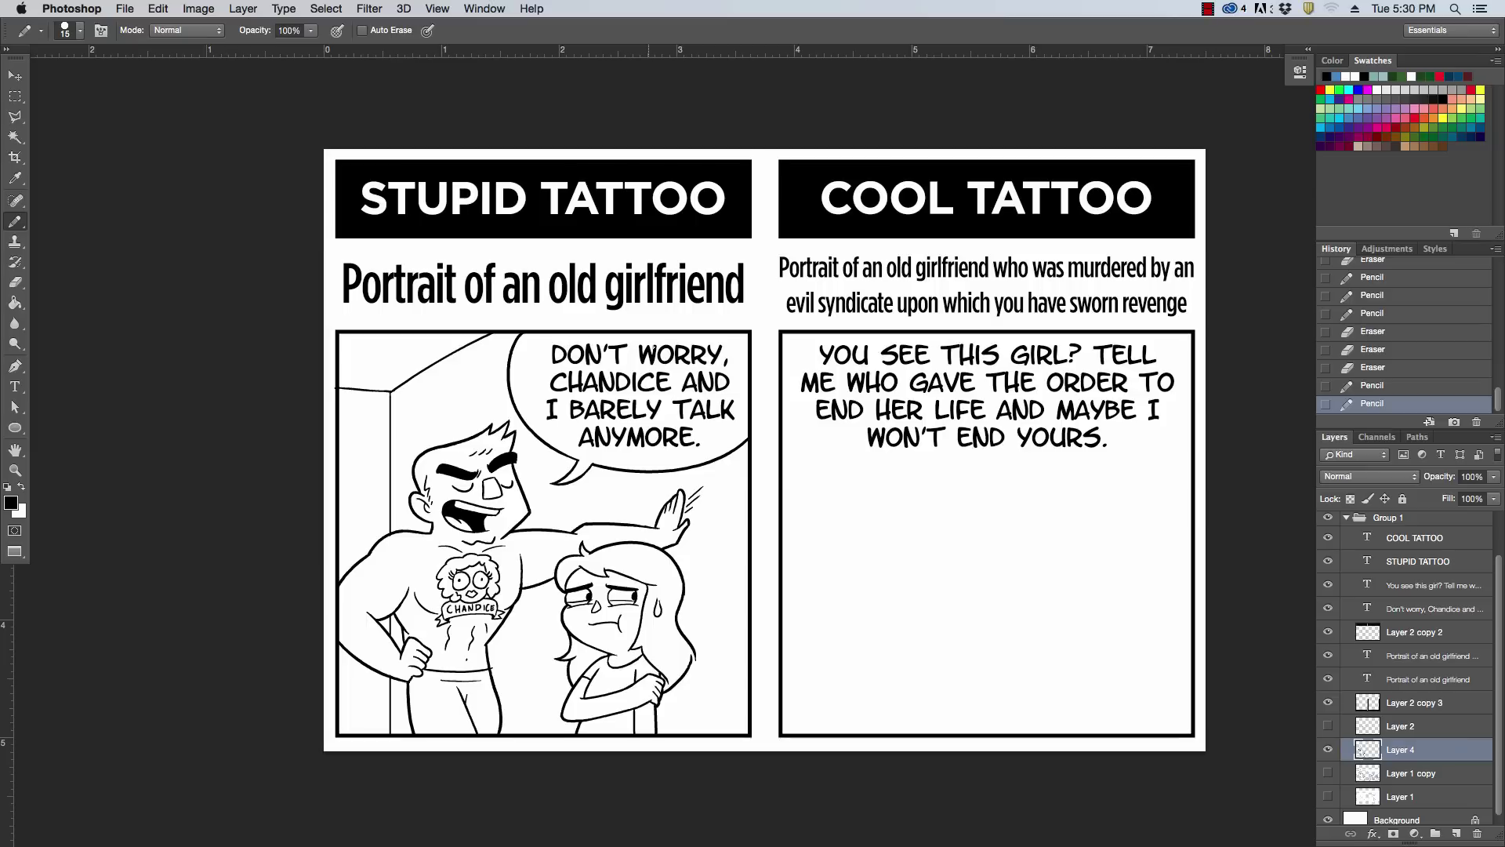
pyautogui.click(1328, 773)
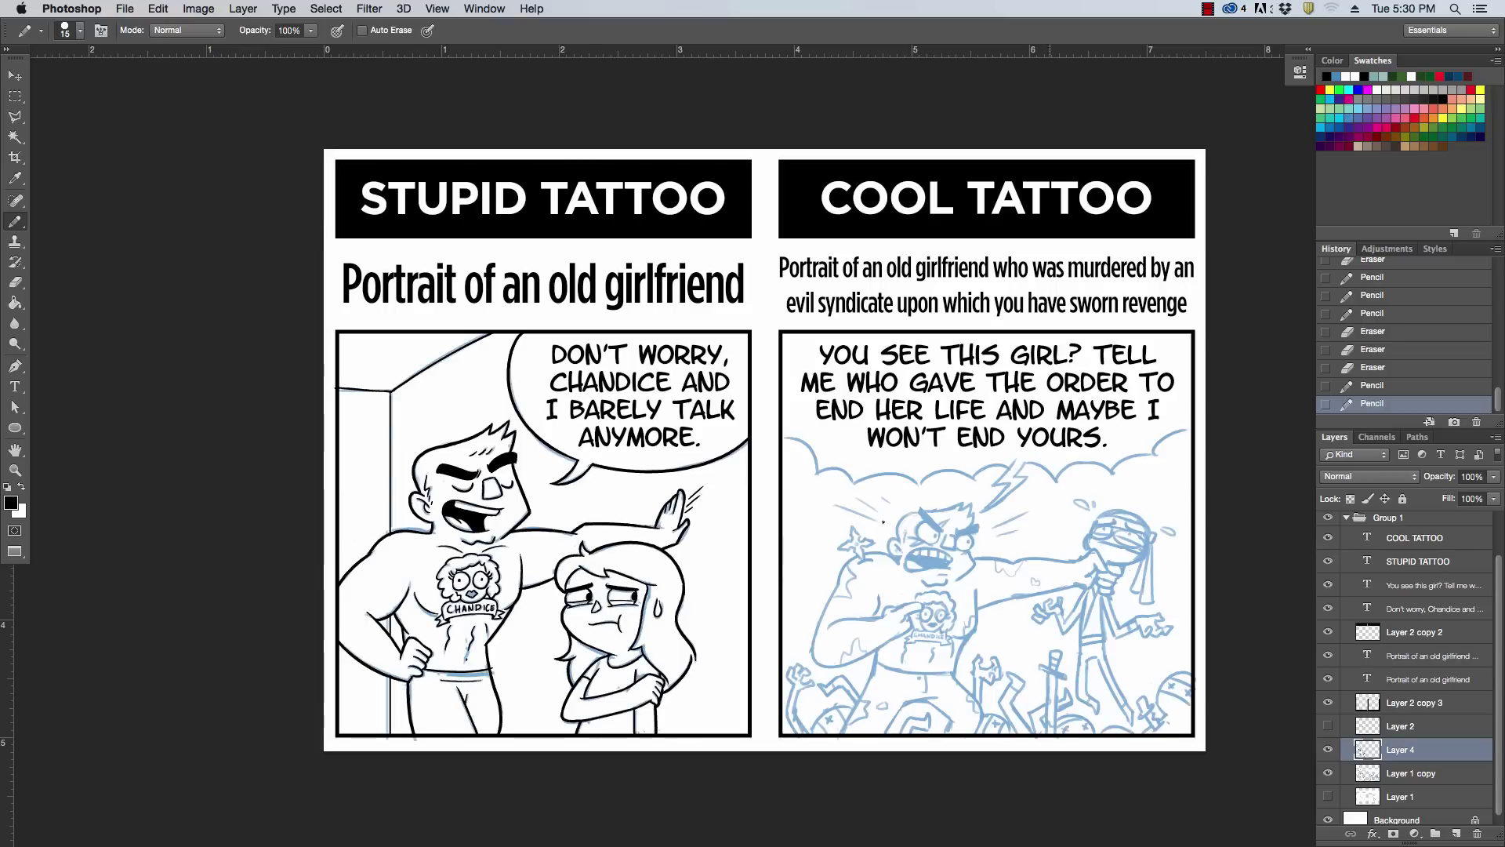